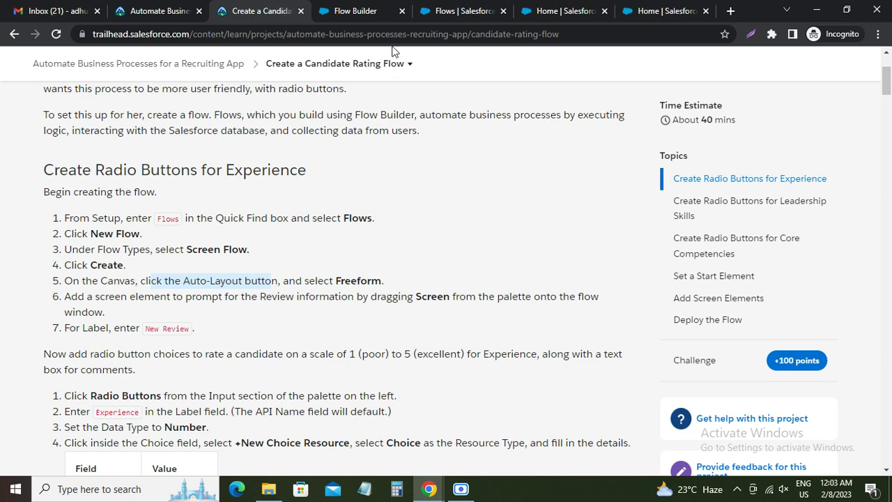
Switch to the Flow Builder page and look through the element types that can be added after the Start element
{"action": "left_click", "coordinate": [370, 12]}
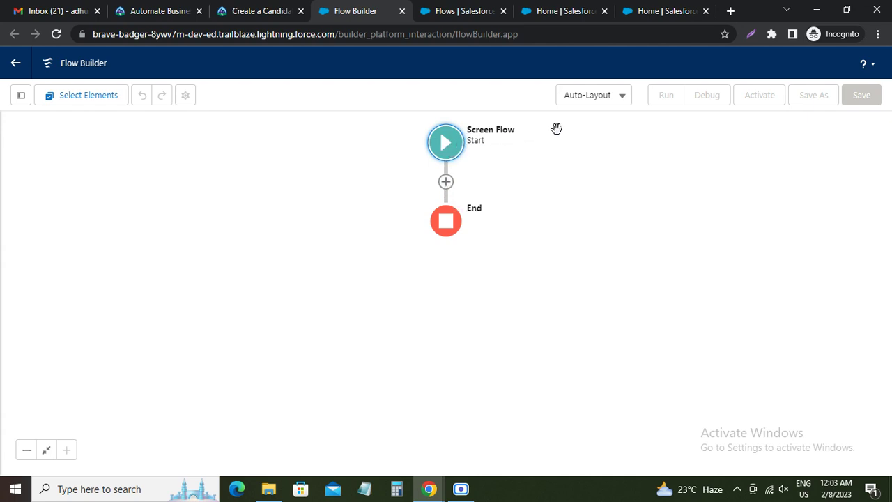
{"action": "left_click", "coordinate": [20, 96]}
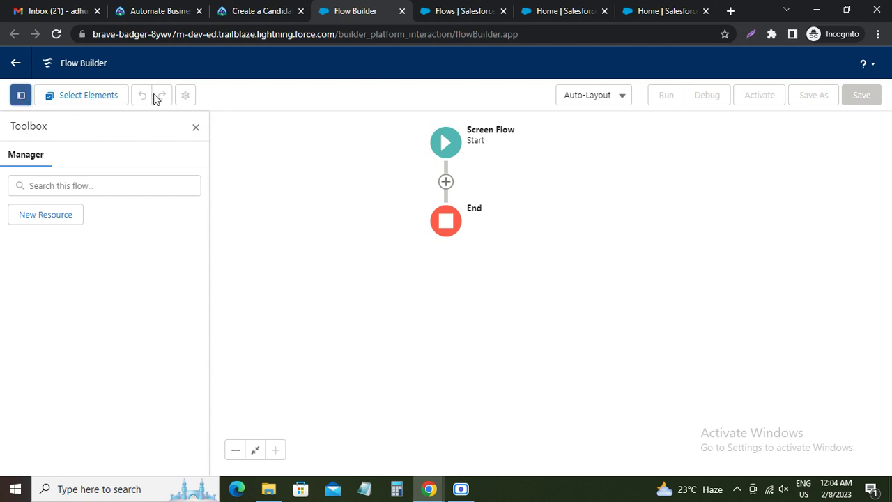
{"action": "left_click", "coordinate": [446, 148]}
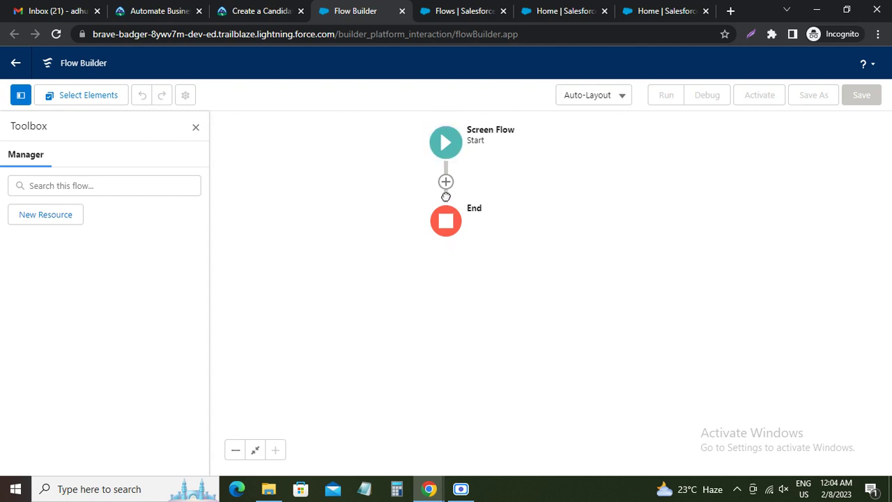
{"action": "left_click", "coordinate": [446, 183]}
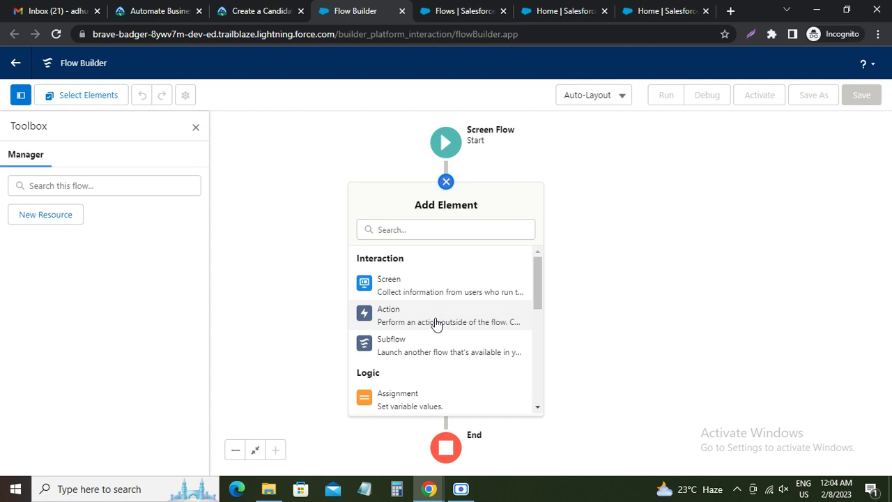
{"action": "scroll", "coordinate": [436, 321], "scroll_direction": "down", "scroll_amount": 2}
{"action": "scroll", "coordinate": [435, 312], "scroll_direction": "down", "scroll_amount": 1}
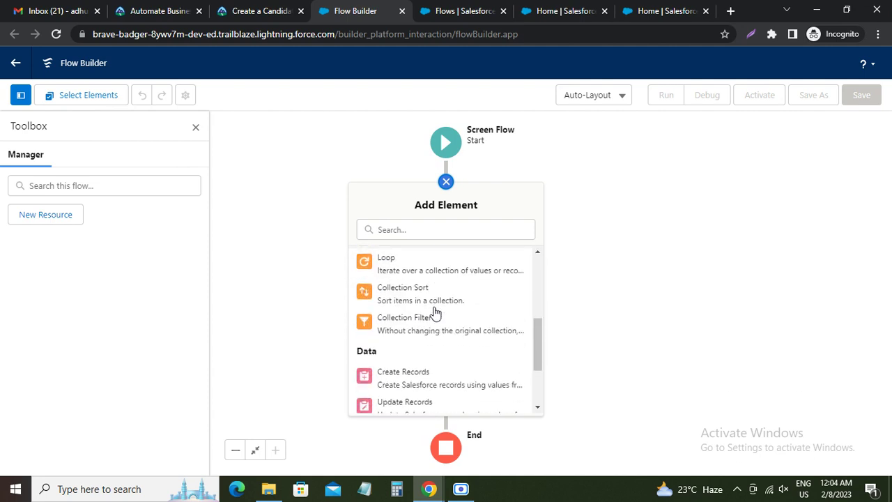
{"action": "scroll", "coordinate": [434, 311], "scroll_direction": "down", "scroll_amount": 1}
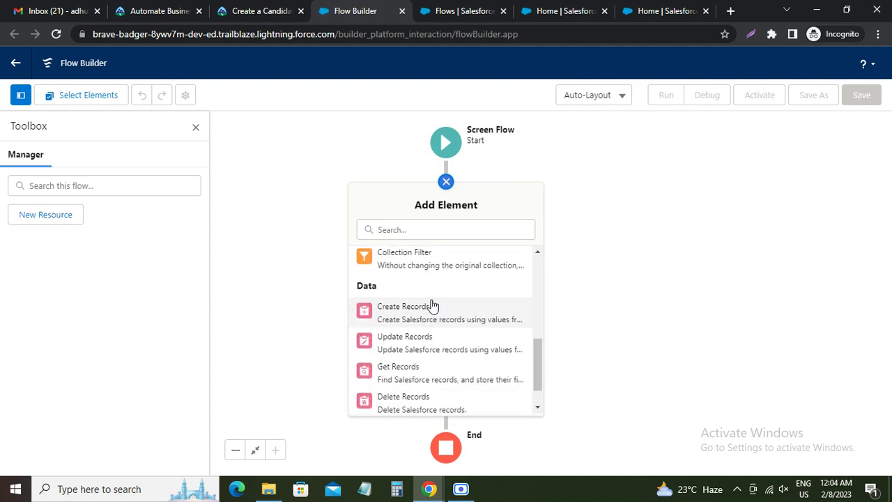
{"action": "scroll", "coordinate": [433, 304], "scroll_direction": "down", "scroll_amount": 1}
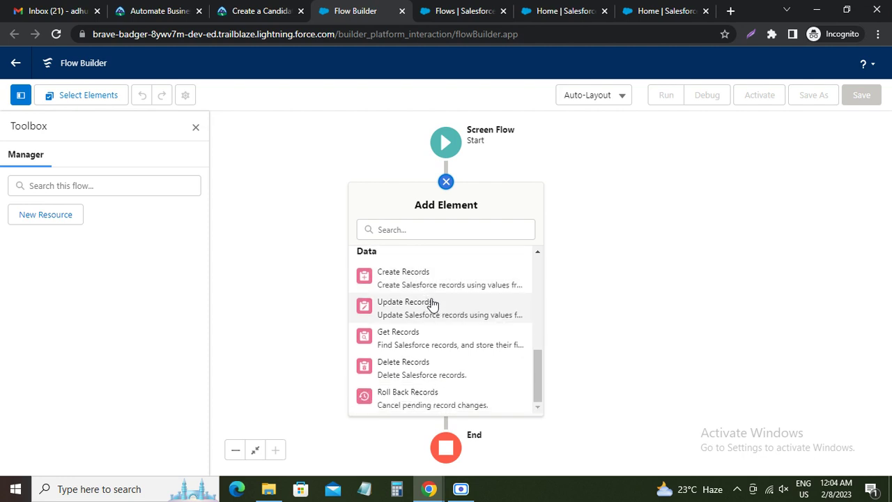
{"action": "scroll", "coordinate": [433, 305], "scroll_direction": "up", "scroll_amount": 2}
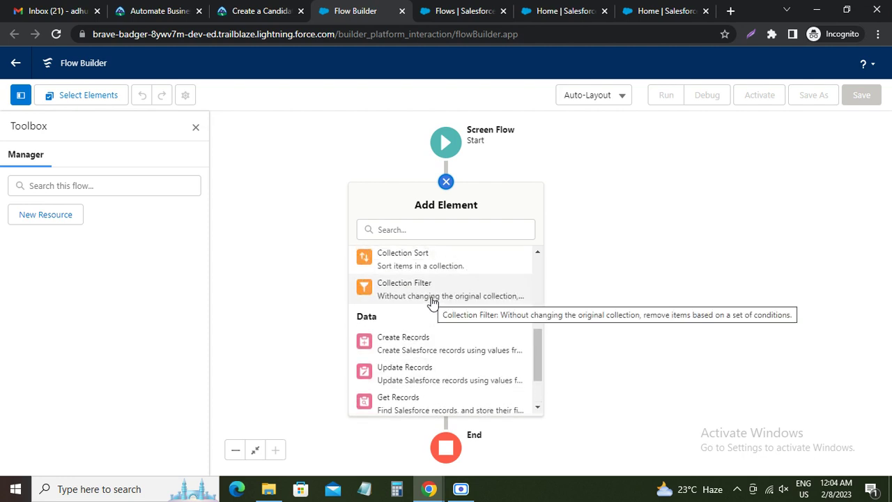
{"action": "scroll", "coordinate": [432, 301], "scroll_direction": "up", "scroll_amount": 4}
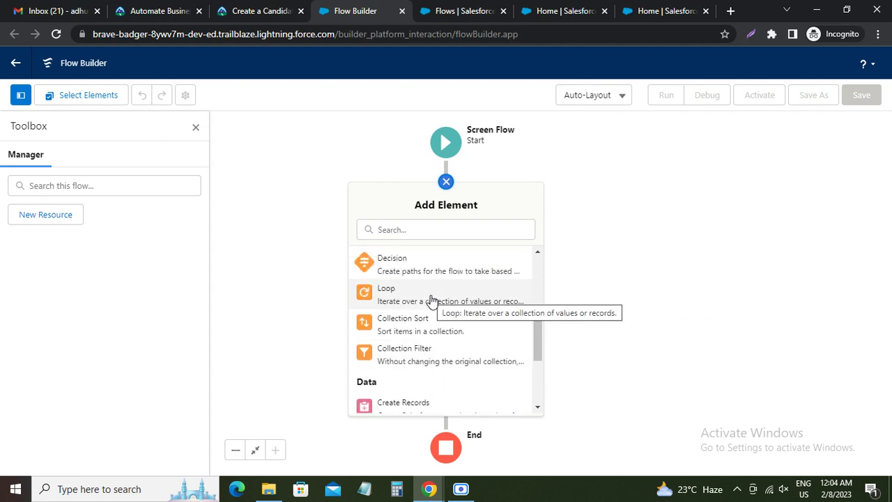
{"action": "scroll", "coordinate": [432, 301], "scroll_direction": "up", "scroll_amount": 2}
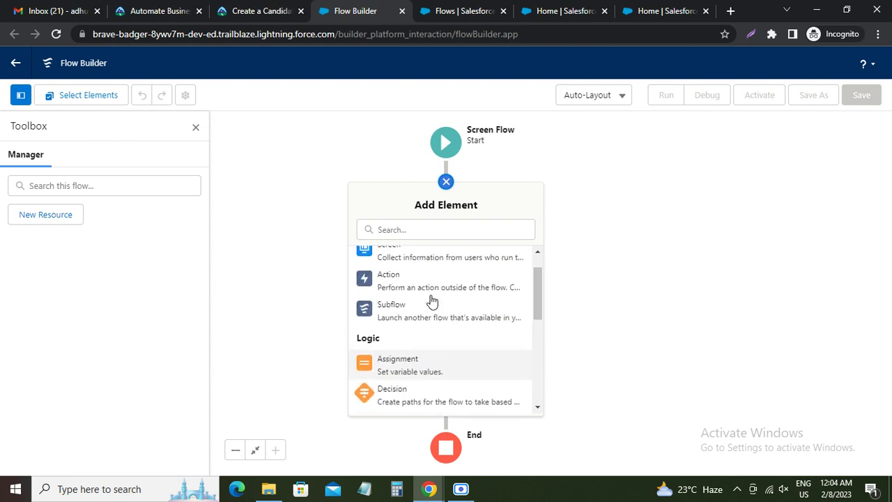
{"action": "scroll", "coordinate": [430, 300], "scroll_direction": "up", "scroll_amount": 1}
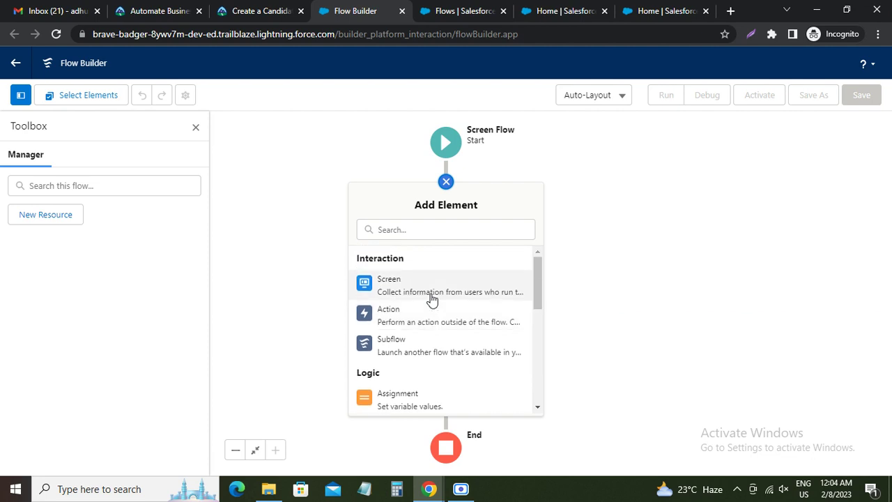
{"action": "left_click", "coordinate": [298, 221]}
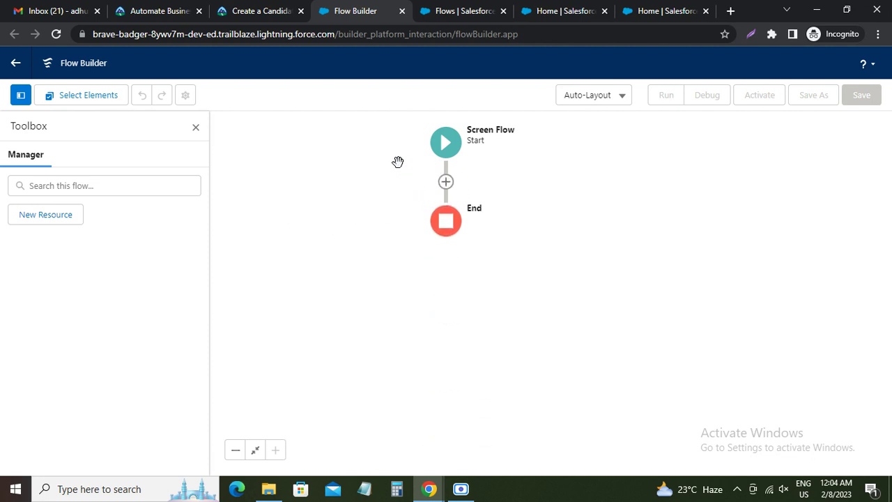
Set the flow canvas layout to Free-Form
{"action": "left_click", "coordinate": [620, 102]}
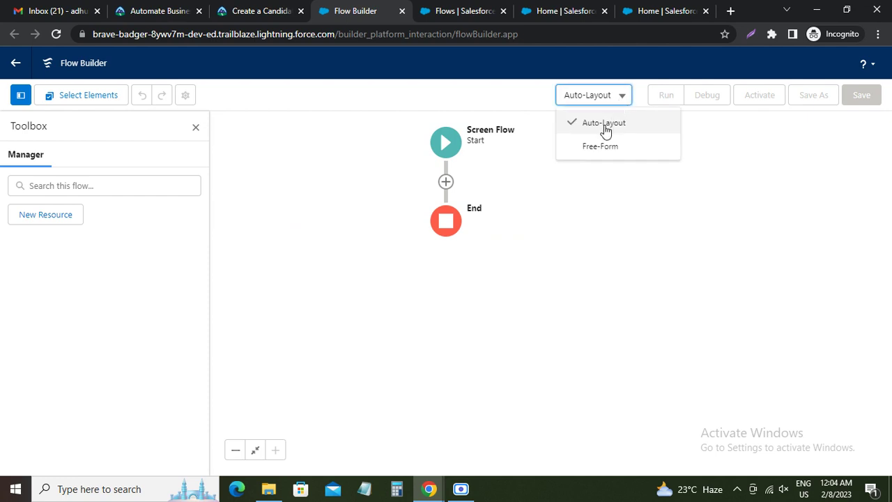
{"action": "left_click", "coordinate": [601, 147]}
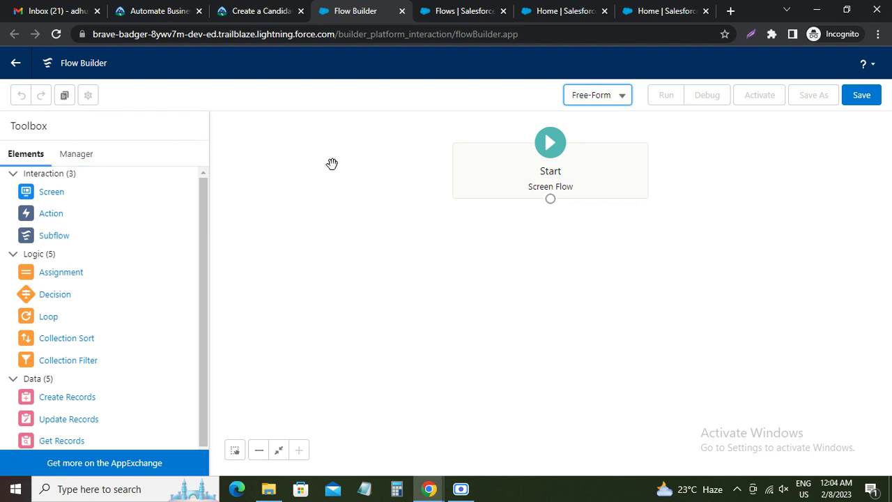
Check the Trailhead instruction on adding a screen element, and move the Start element lower on the Flow Builder canvas
{"action": "left_click", "coordinate": [257, 18]}
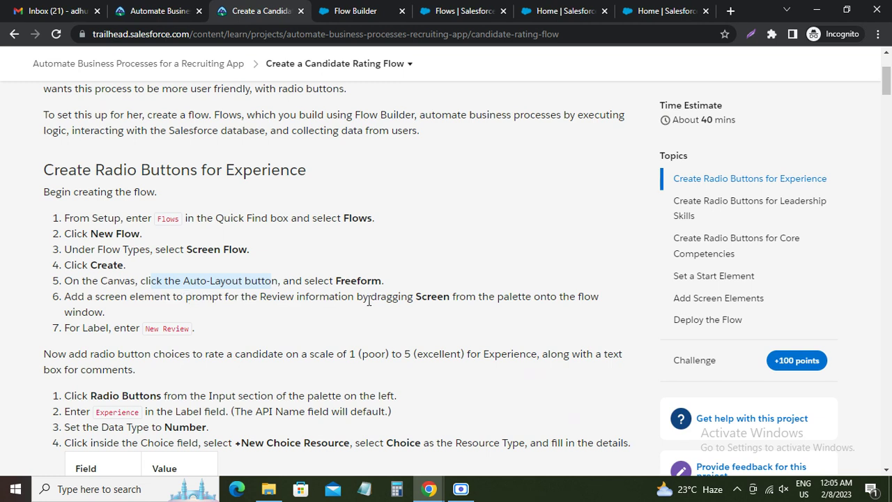
{"action": "left_click", "coordinate": [429, 300]}
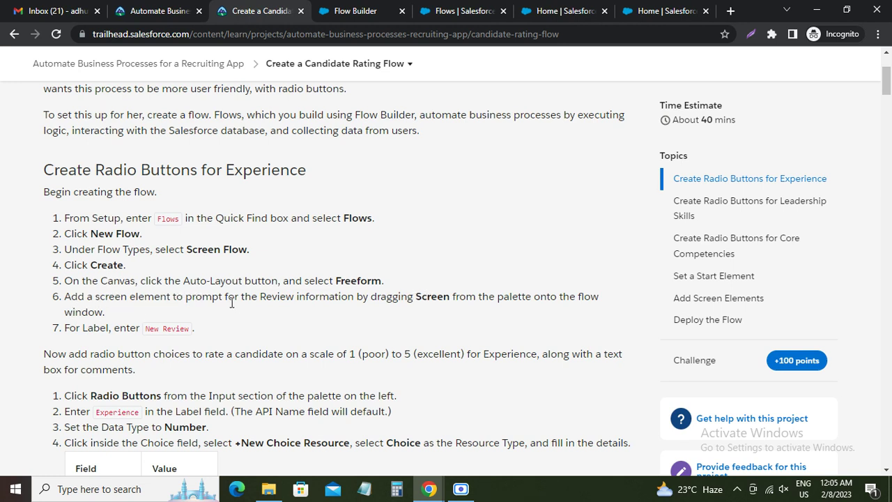
{"action": "left_click_drag", "start_coordinate": [261, 297], "coordinate": [354, 298]}
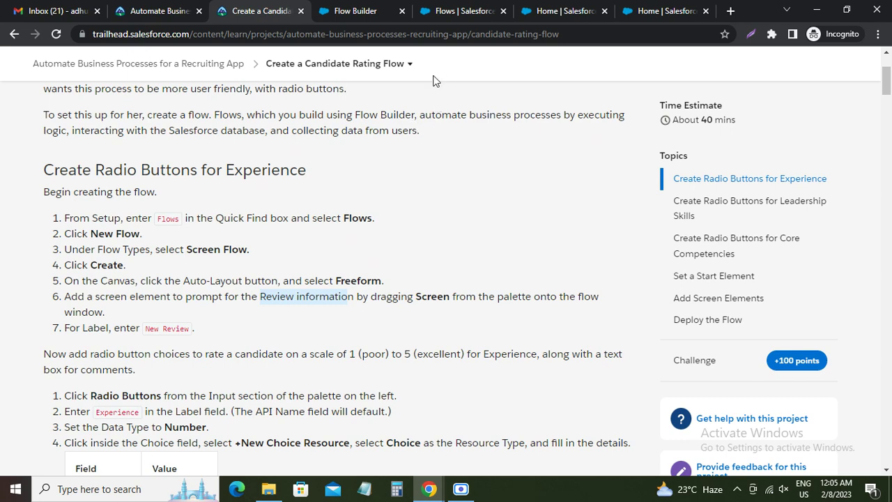
{"action": "left_click", "coordinate": [357, 11]}
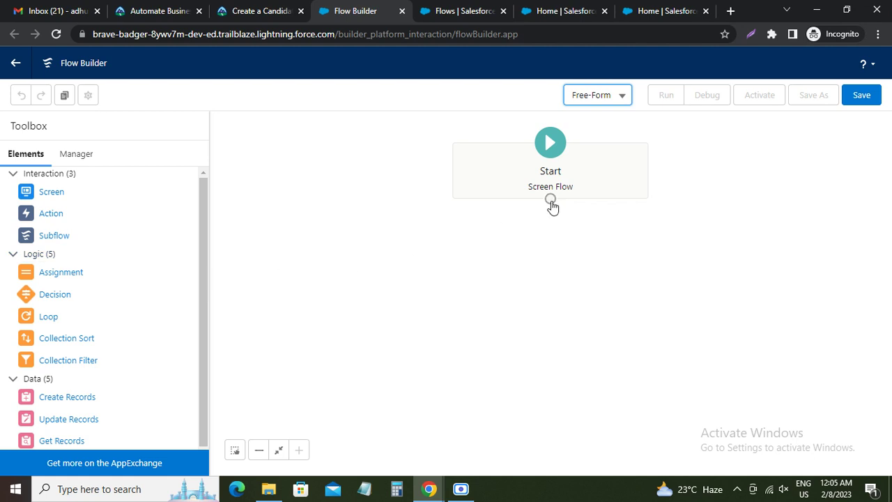
{"action": "left_click_drag", "start_coordinate": [550, 202], "coordinate": [551, 231]}
{"action": "left_click_drag", "start_coordinate": [516, 176], "coordinate": [512, 265]}
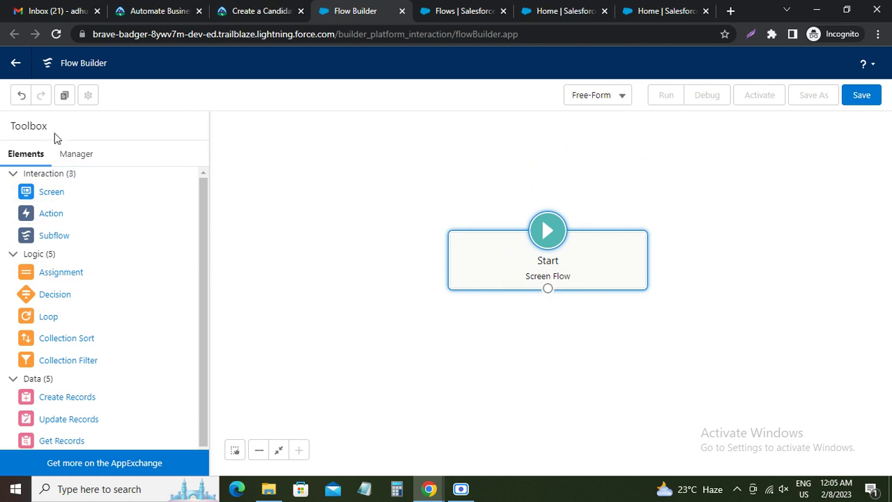
Look over the toolbox, recheck the Trailhead screen-element instruction, and add a Screen element to the Flow Builder canvas
{"action": "scroll", "coordinate": [116, 338], "scroll_direction": "down", "scroll_amount": 1}
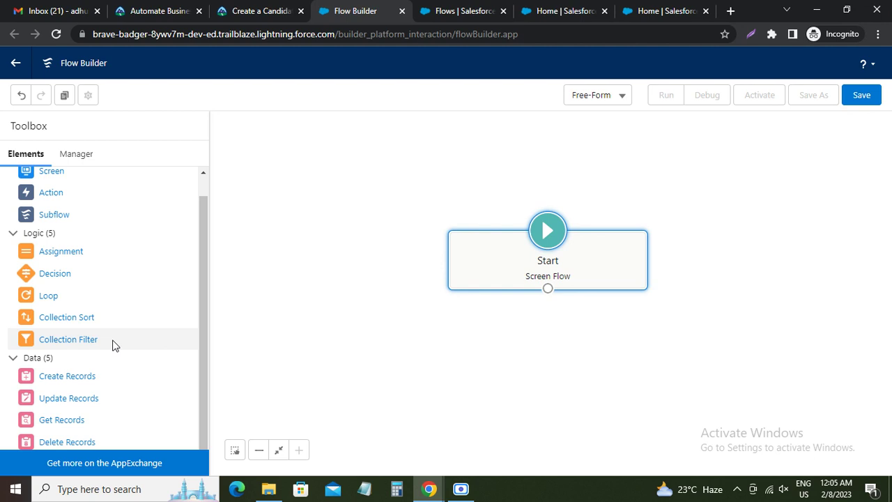
{"action": "scroll", "coordinate": [115, 345], "scroll_direction": "up", "scroll_amount": 1}
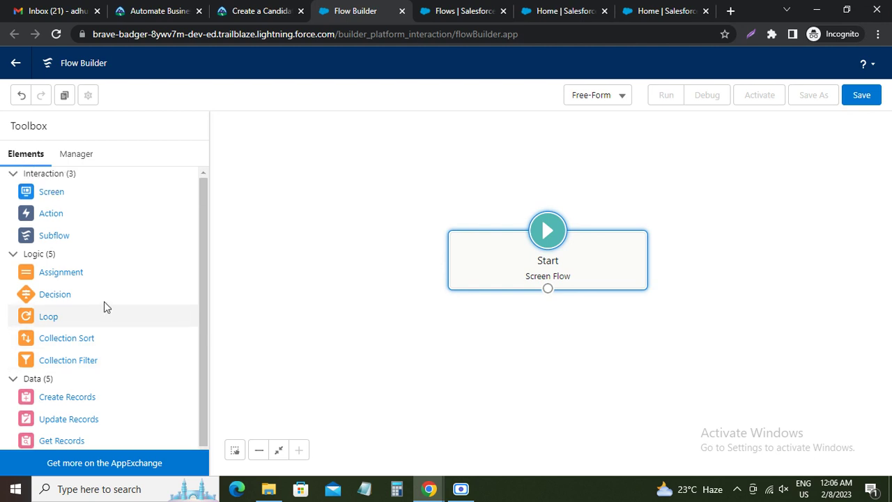
{"action": "left_click", "coordinate": [67, 157]}
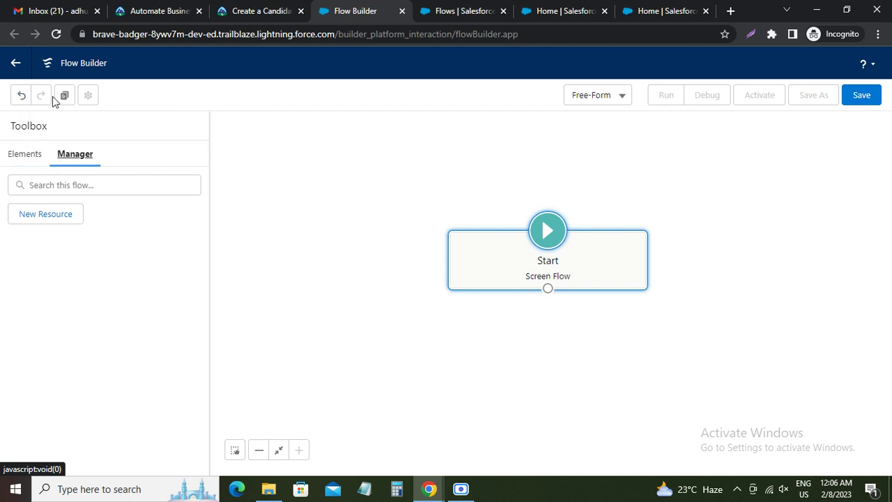
{"action": "left_click", "coordinate": [27, 154]}
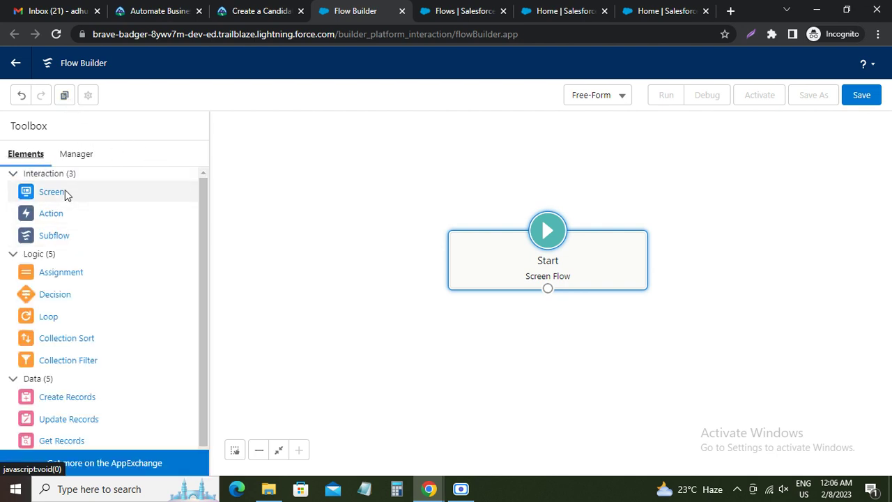
{"action": "left_click", "coordinate": [244, 11]}
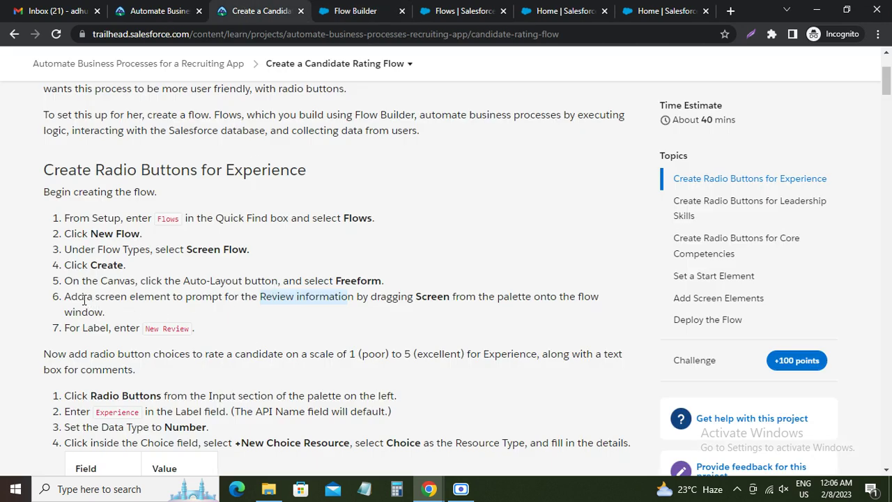
{"action": "left_click_drag", "start_coordinate": [170, 298], "coordinate": [105, 298]}
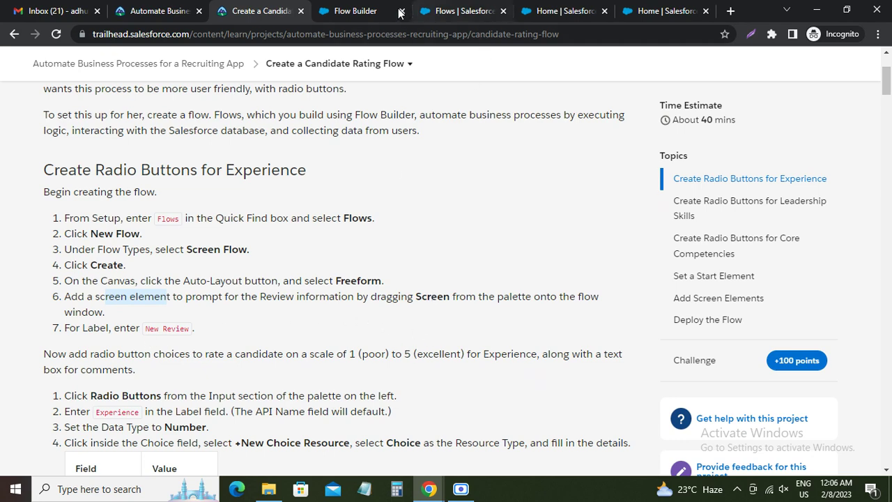
{"action": "left_click", "coordinate": [369, 12]}
{"action": "left_click_drag", "start_coordinate": [56, 195], "coordinate": [548, 275]}
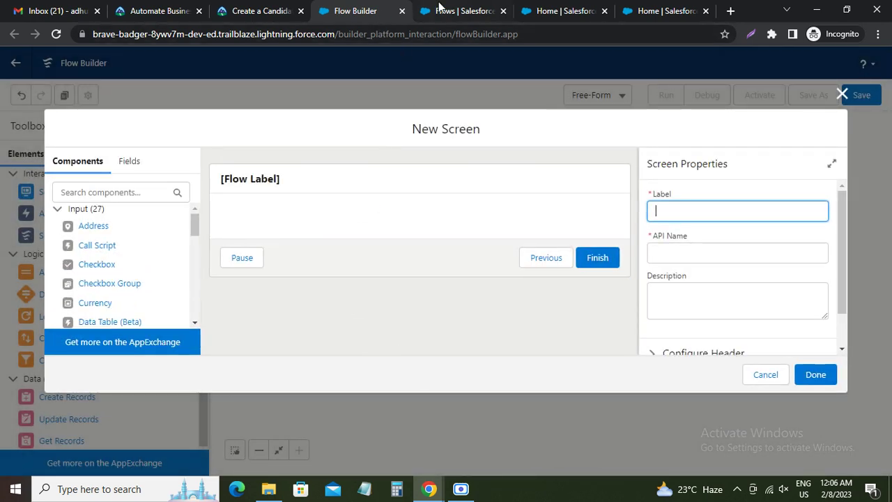
Copy "New Review" from the Trailhead instructions and enter it as the new screen's Label
{"action": "left_click", "coordinate": [271, 15]}
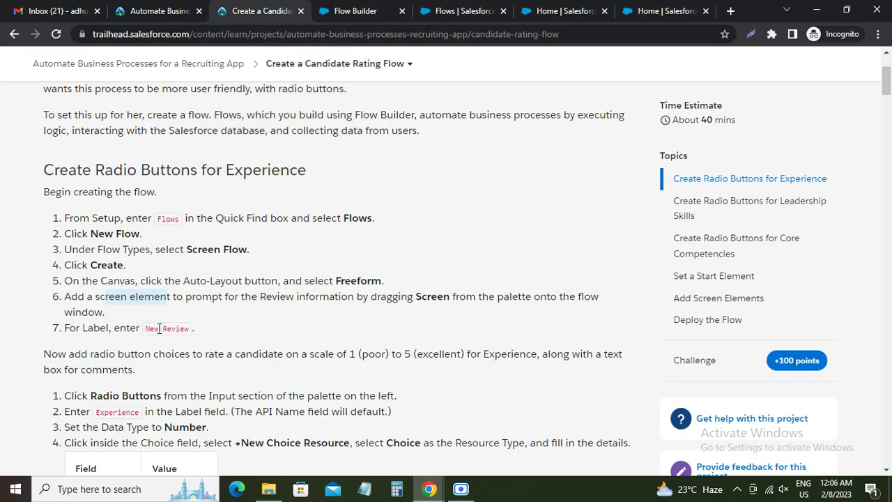
{"action": "left_click_drag", "start_coordinate": [146, 327], "coordinate": [194, 328]}
{"action": "key", "text": "ctrl+c"}
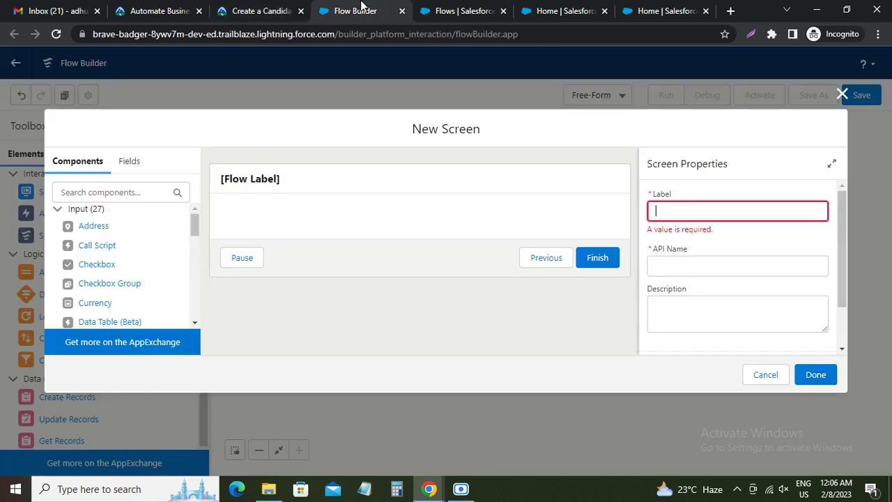
{"action": "left_click", "coordinate": [352, 11]}
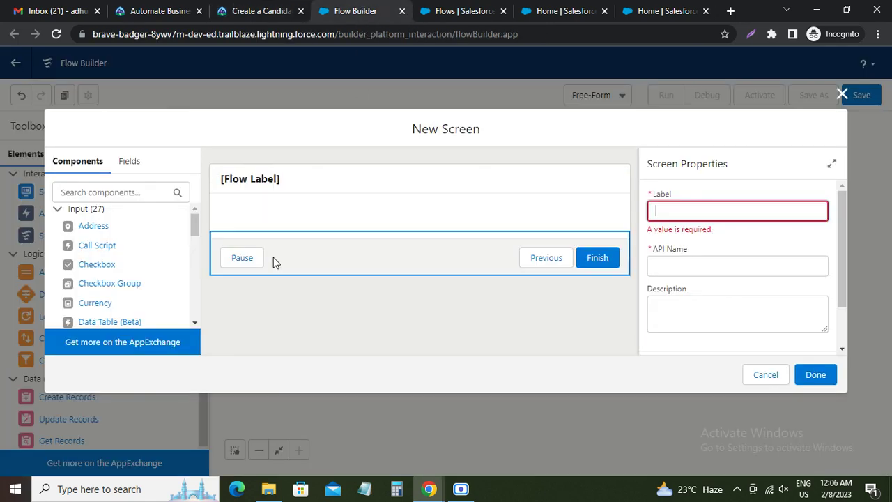
{"action": "key", "text": "ctrl+v"}
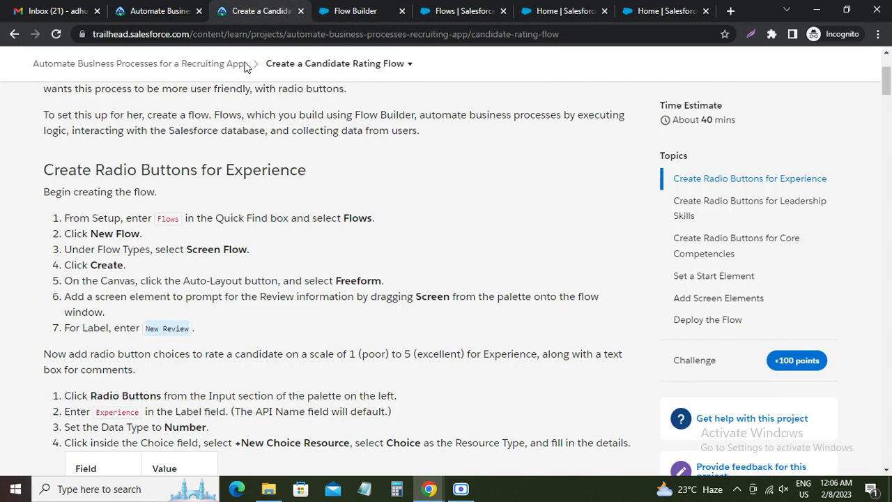
Check the Trailhead radio button instructions and add a Radio Buttons component to the New Review screen
{"action": "left_click", "coordinate": [260, 11]}
{"action": "scroll", "coordinate": [362, 355], "scroll_direction": "down", "scroll_amount": 1}
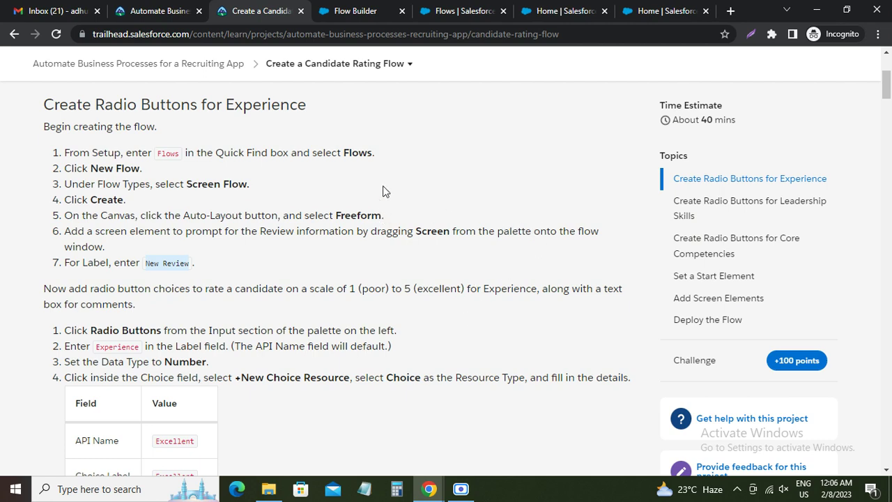
{"action": "left_click", "coordinate": [356, 10]}
{"action": "scroll", "coordinate": [732, 278], "scroll_direction": "down", "scroll_amount": 1}
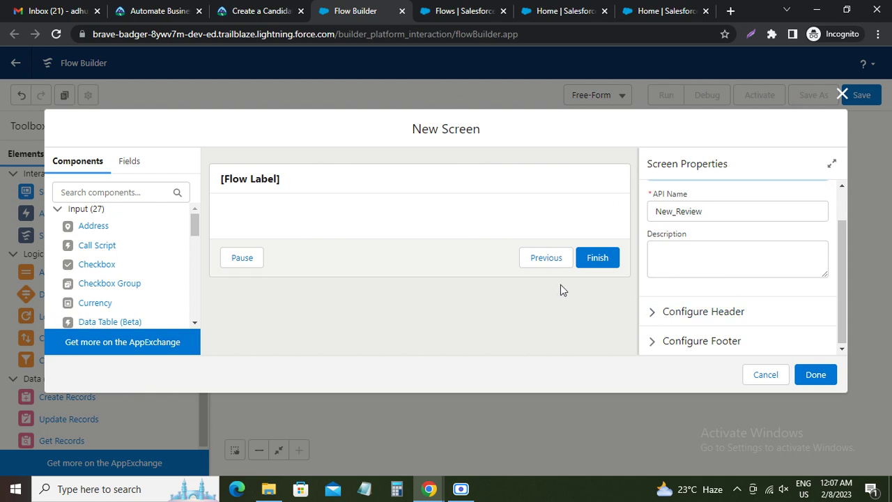
{"action": "scroll", "coordinate": [124, 263], "scroll_direction": "down", "scroll_amount": 2}
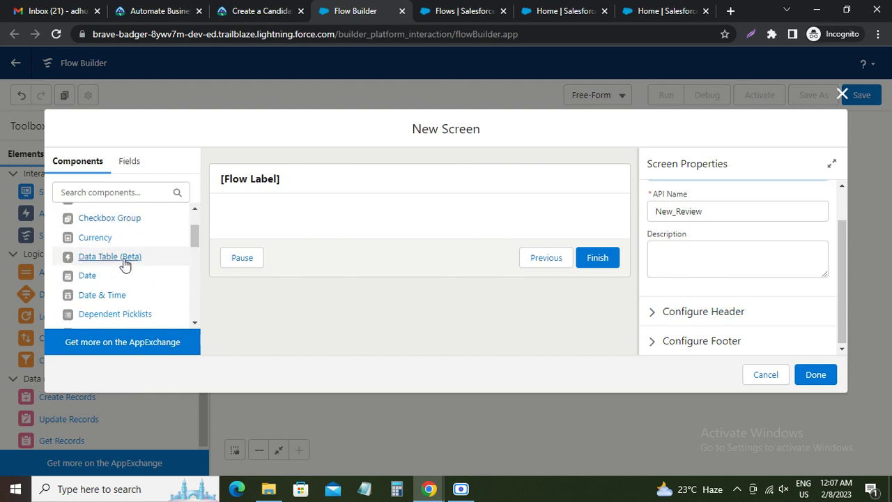
{"action": "scroll", "coordinate": [124, 269], "scroll_direction": "down", "scroll_amount": 2}
{"action": "scroll", "coordinate": [126, 274], "scroll_direction": "down", "scroll_amount": 2}
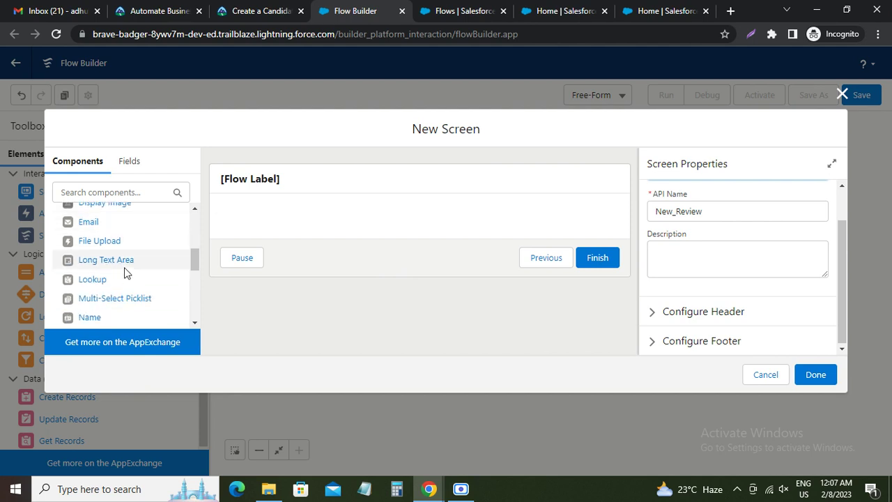
{"action": "scroll", "coordinate": [126, 273], "scroll_direction": "down", "scroll_amount": 1}
{"action": "scroll", "coordinate": [124, 273], "scroll_direction": "down", "scroll_amount": 3}
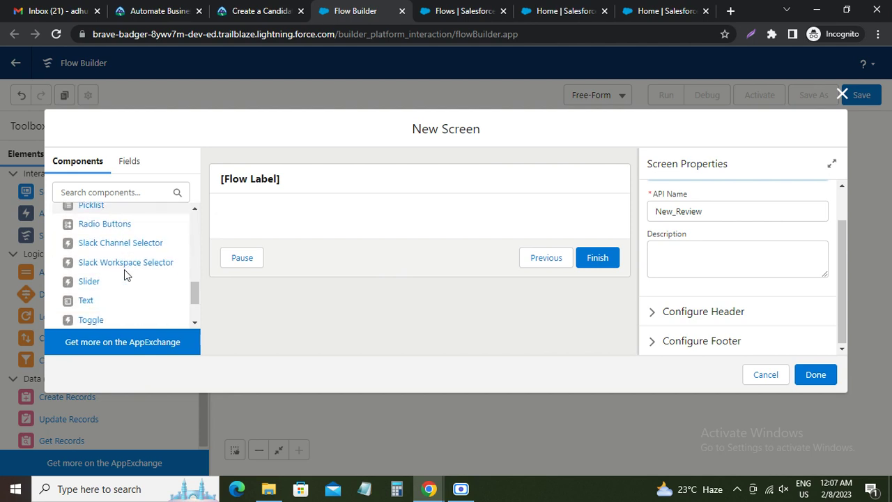
{"action": "scroll", "coordinate": [124, 265], "scroll_direction": "up", "scroll_amount": 3}
{"action": "left_click_drag", "start_coordinate": [113, 287], "coordinate": [297, 221]}
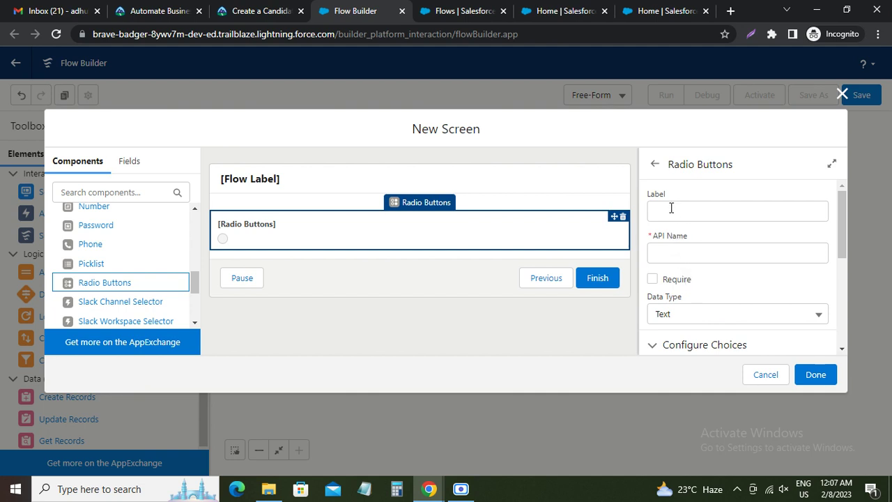
Look through the Radio Buttons component's properties, including the Choice field's options and the Label field
{"action": "scroll", "coordinate": [671, 231], "scroll_direction": "down", "scroll_amount": 3}
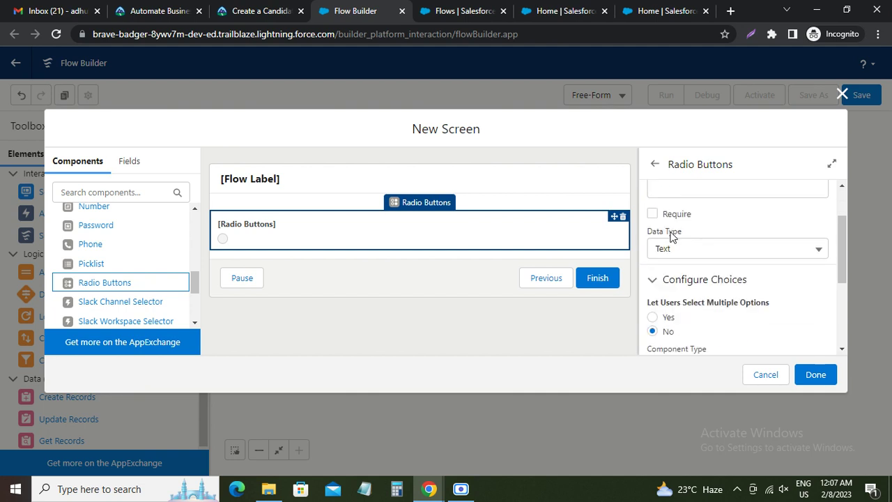
{"action": "scroll", "coordinate": [680, 260], "scroll_direction": "down", "scroll_amount": 1}
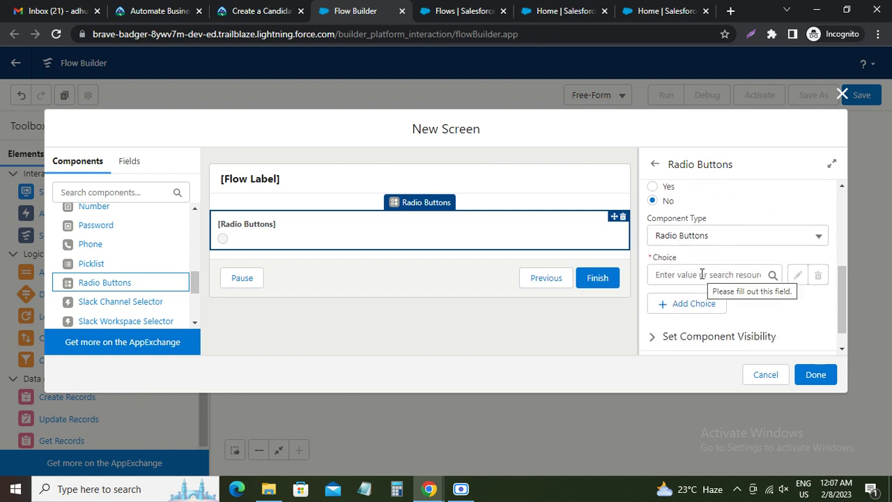
{"action": "left_click", "coordinate": [702, 274]}
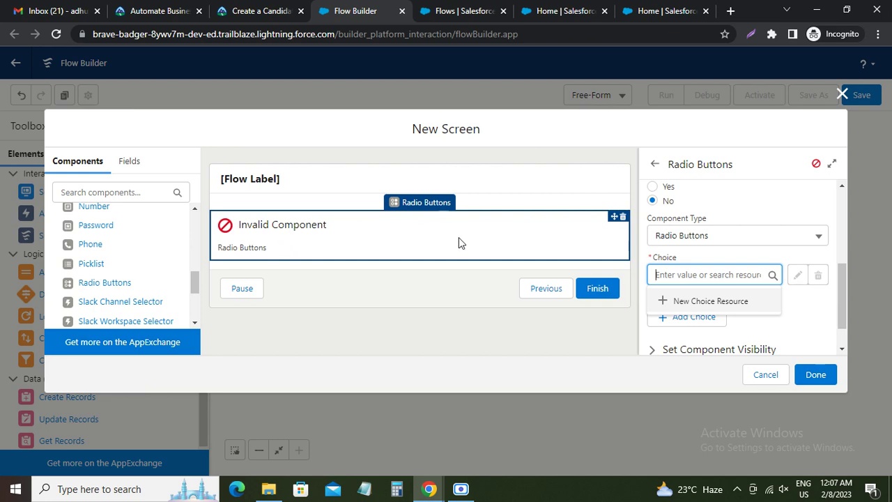
{"action": "scroll", "coordinate": [718, 239], "scroll_direction": "up", "scroll_amount": 5}
{"action": "left_click", "coordinate": [676, 205]}
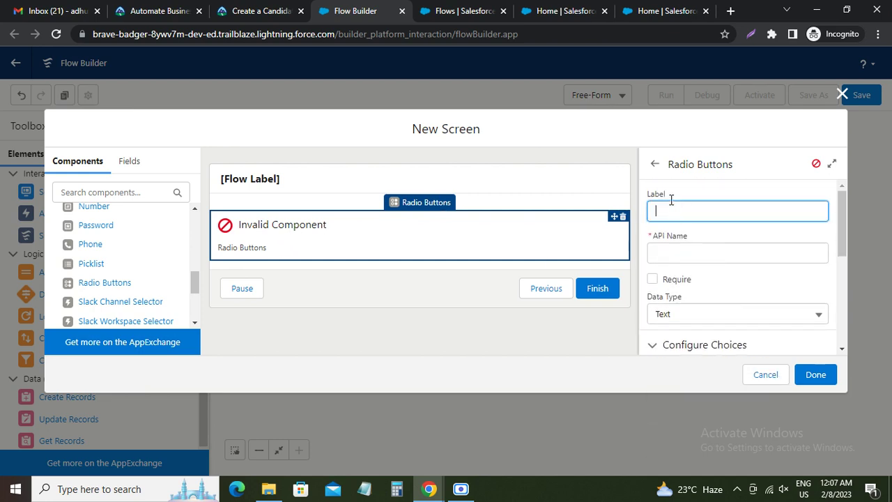
Compare the Trailhead label instructions for the screen and the radio buttons with the Label set in the screen's properties
{"action": "left_click", "coordinate": [256, 11]}
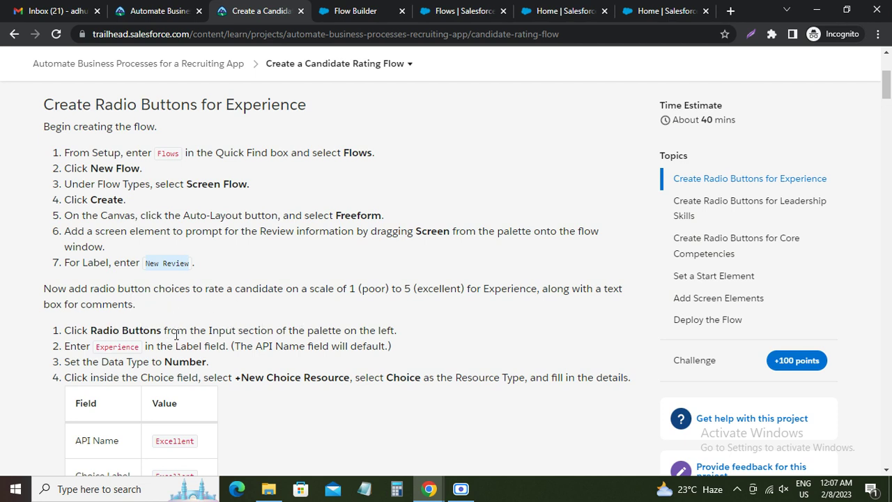
{"action": "left_click", "coordinate": [97, 351]}
{"action": "left_click_drag", "start_coordinate": [97, 347], "coordinate": [144, 346]}
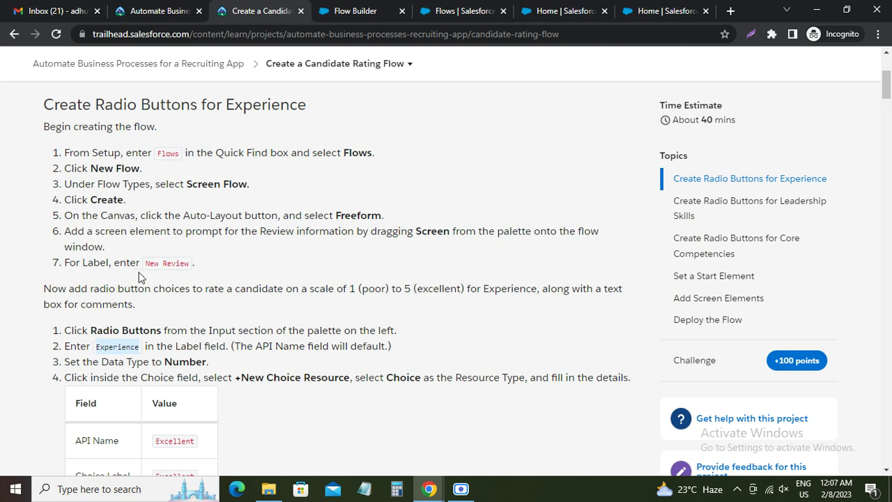
{"action": "left_click_drag", "start_coordinate": [146, 262], "coordinate": [191, 260]}
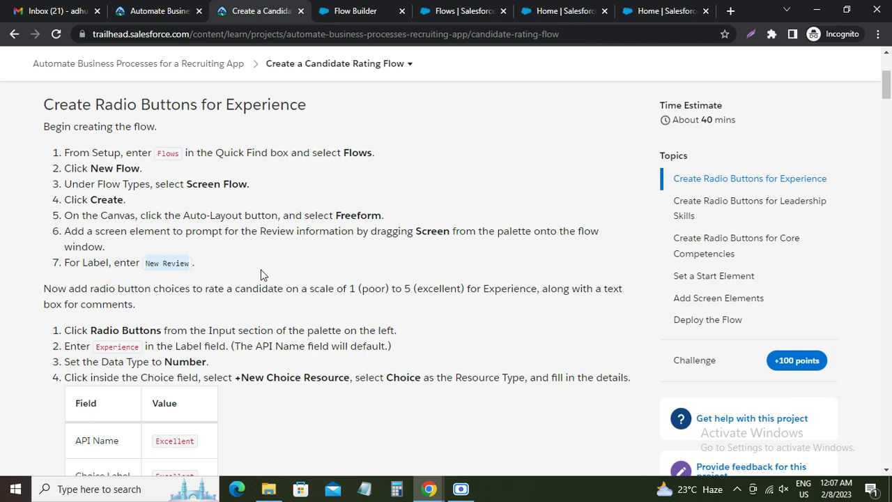
{"action": "left_click", "coordinate": [361, 14]}
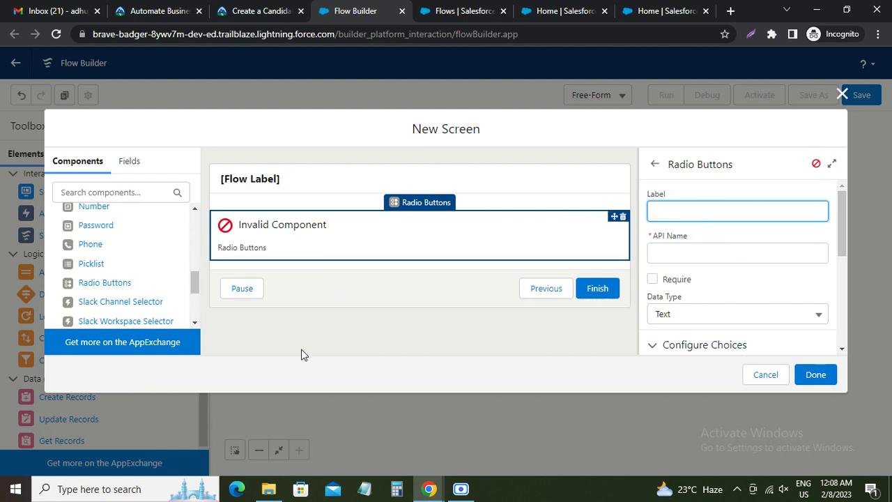
{"action": "left_click", "coordinate": [274, 181]}
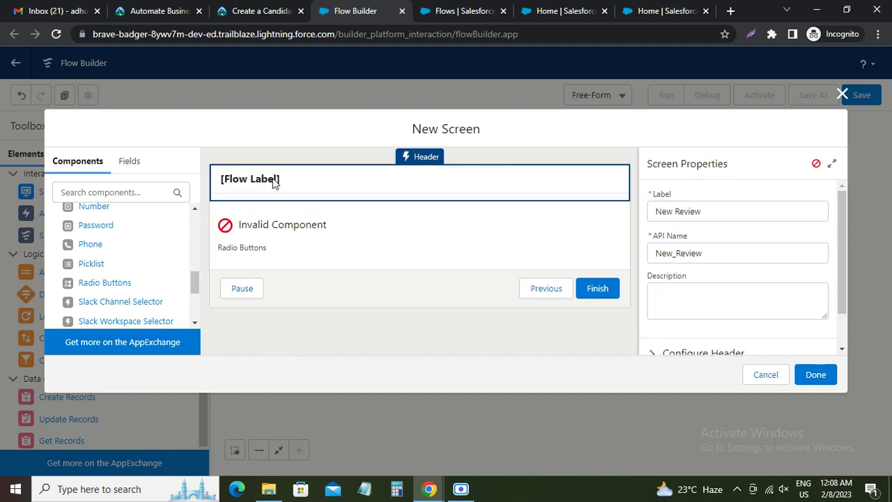
{"action": "left_click", "coordinate": [687, 211]}
{"action": "key", "text": "ctrl+a"}
{"action": "key", "text": "End"}
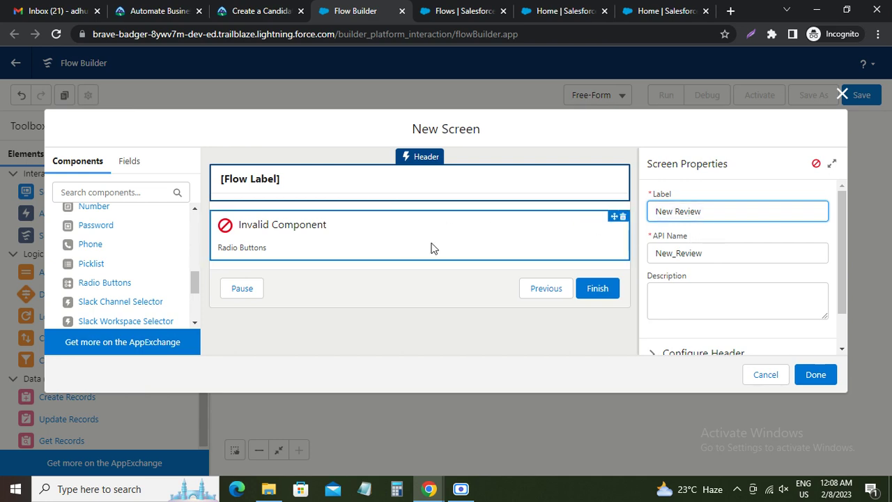
Copy "Experience" from the Trailhead instructions and enter it as the Radio Buttons component's Label, letting the API Name default
{"action": "left_click", "coordinate": [274, 10]}
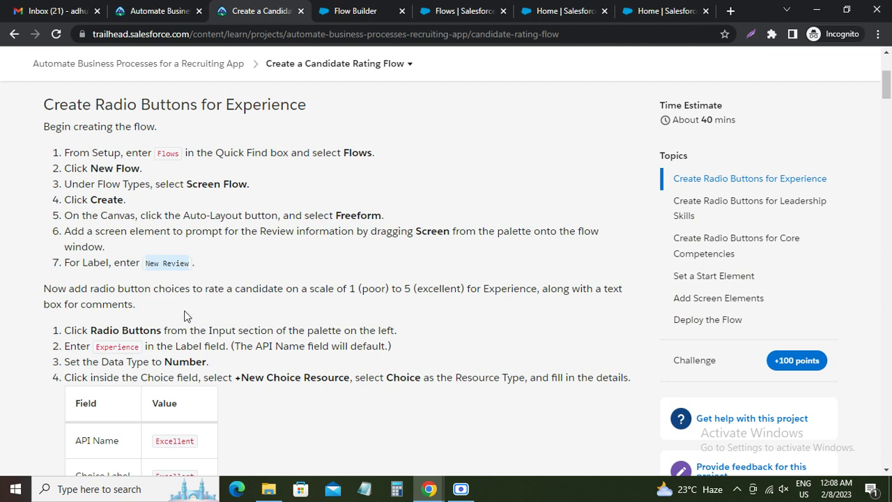
{"action": "double_click", "coordinate": [116, 347]}
{"action": "key", "text": "ctrl+c"}
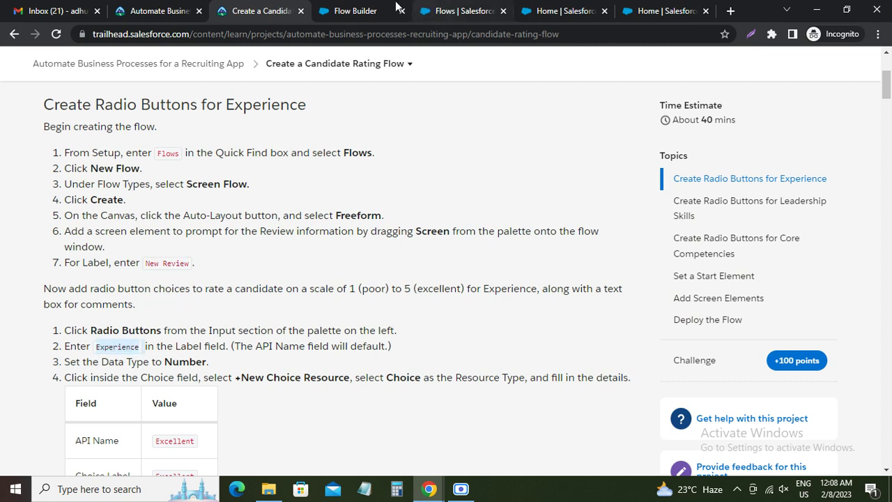
{"action": "left_click", "coordinate": [356, 10]}
{"action": "left_click", "coordinate": [277, 246]}
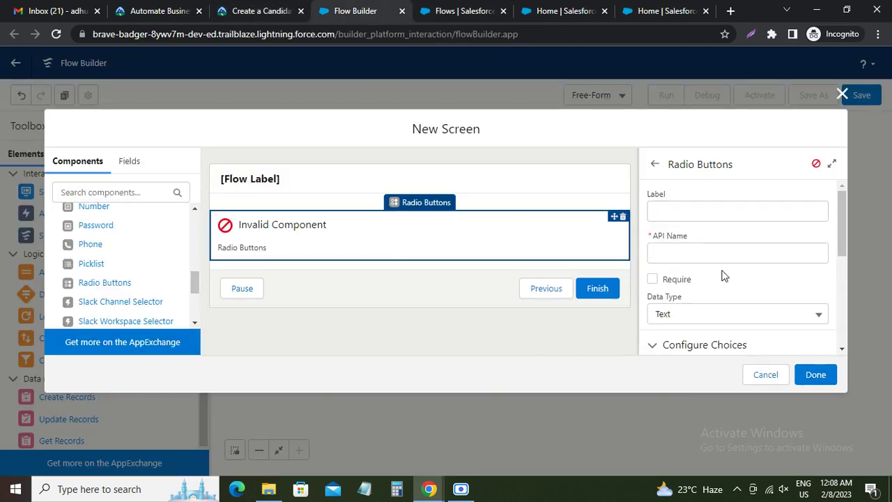
{"action": "left_click", "coordinate": [663, 212]}
{"action": "key", "text": "ctrl+v"}
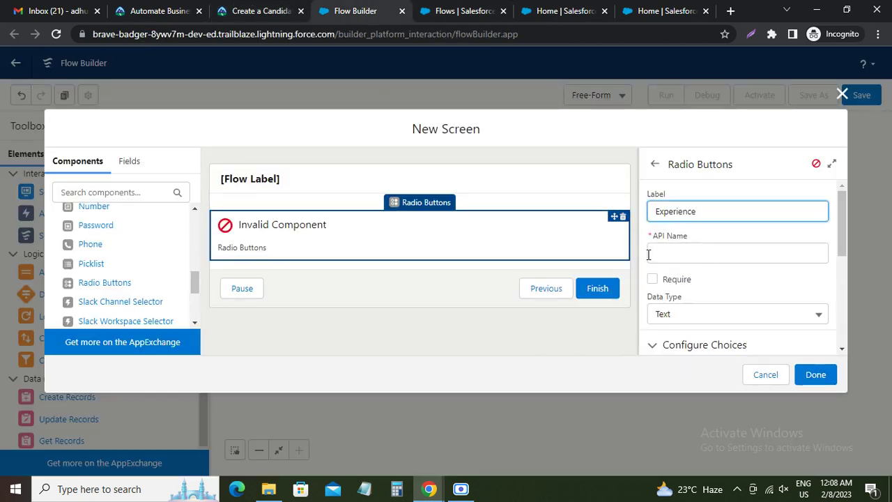
{"action": "left_click", "coordinate": [718, 241]}
Check the Trailhead data type instruction and set the Experience radio buttons' Data Type to Number
{"action": "left_click", "coordinate": [256, 12]}
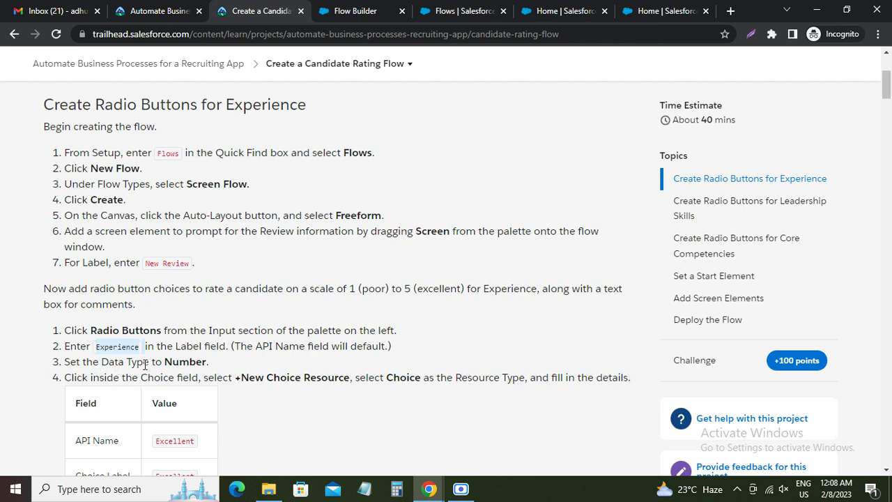
{"action": "left_click", "coordinate": [342, 11]}
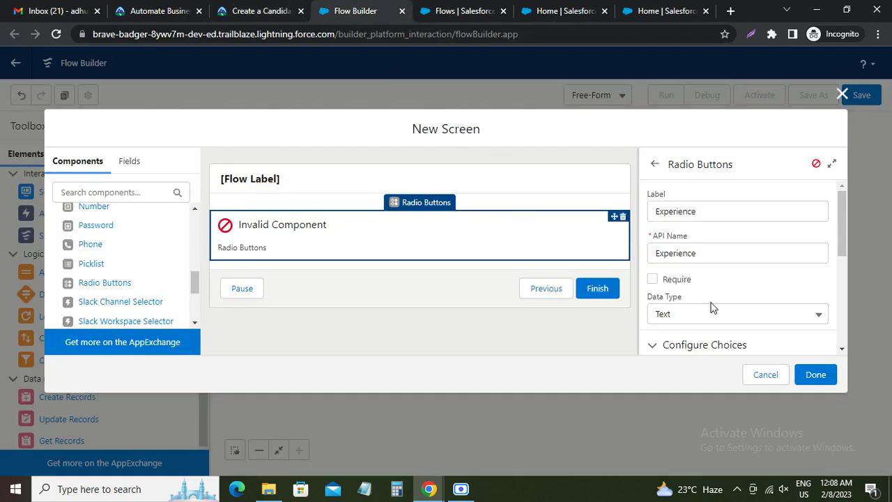
{"action": "left_click", "coordinate": [676, 313]}
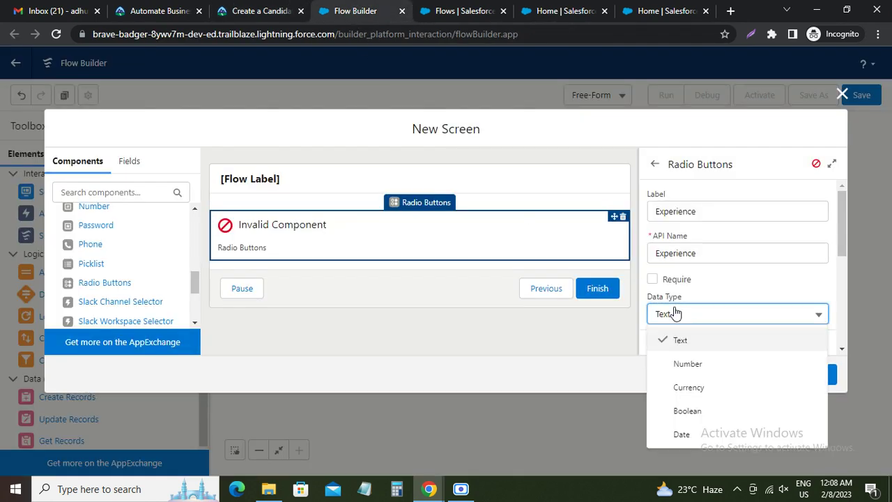
{"action": "left_click", "coordinate": [688, 364]}
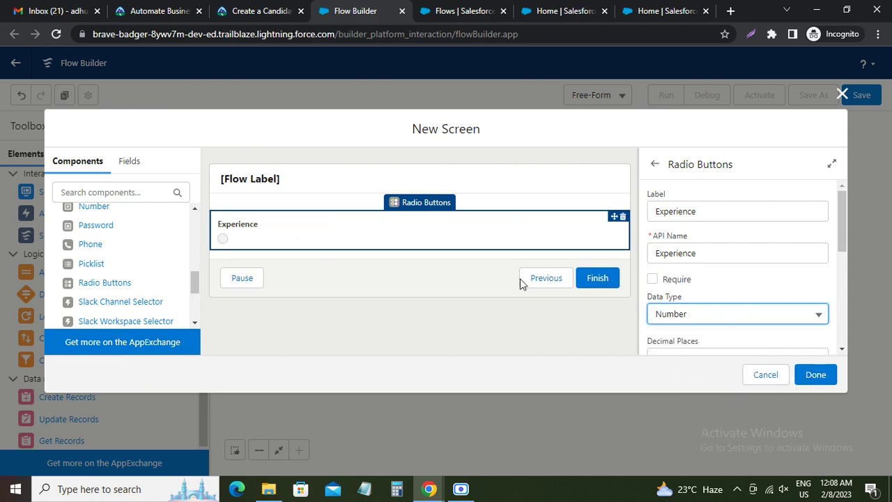
Read the Trailhead choice instruction and start a new choice resource for the Experience radio buttons' Choice
{"action": "left_click", "coordinate": [254, 11]}
{"action": "scroll", "coordinate": [174, 340], "scroll_direction": "down", "scroll_amount": 2}
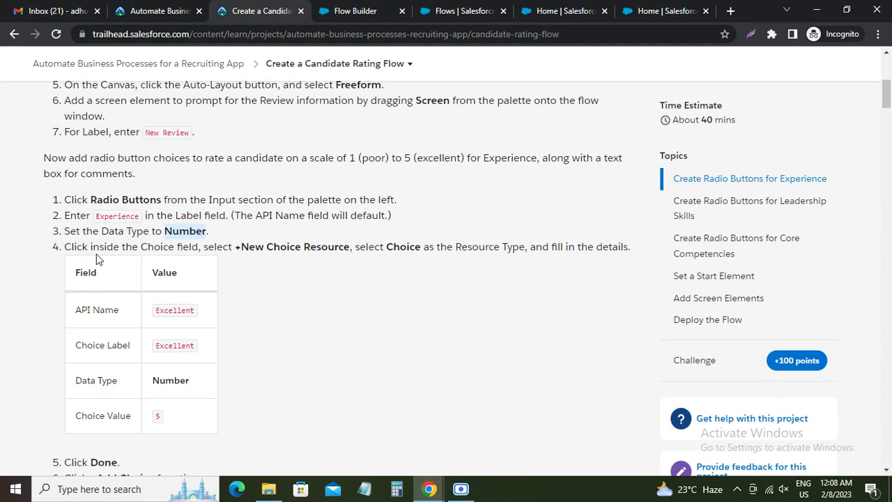
{"action": "left_click_drag", "start_coordinate": [90, 247], "coordinate": [199, 246]}
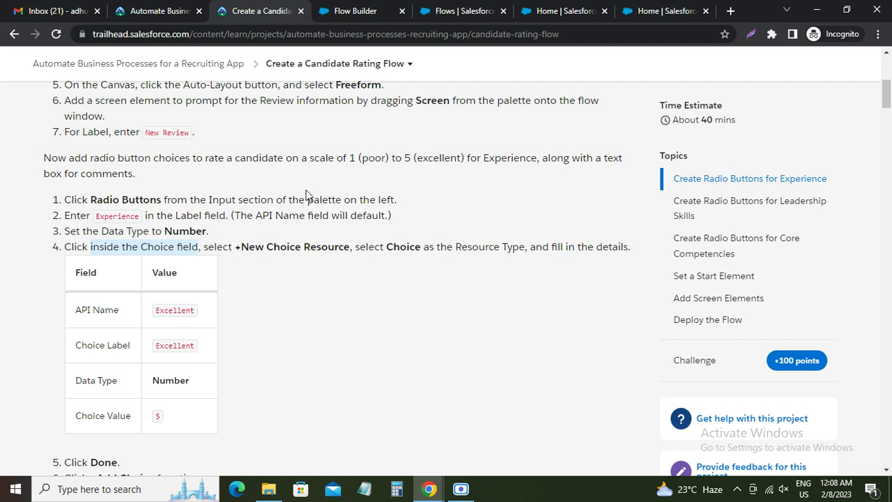
{"action": "left_click", "coordinate": [369, 12]}
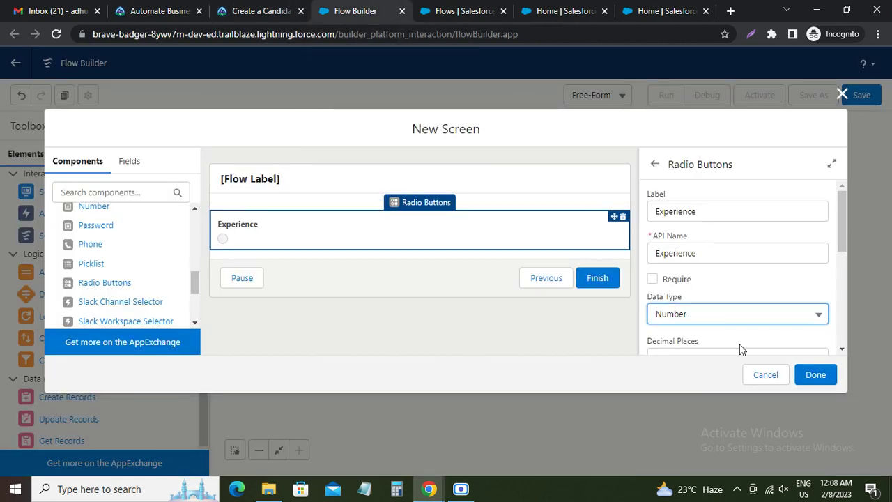
{"action": "scroll", "coordinate": [725, 327], "scroll_direction": "down", "scroll_amount": 3}
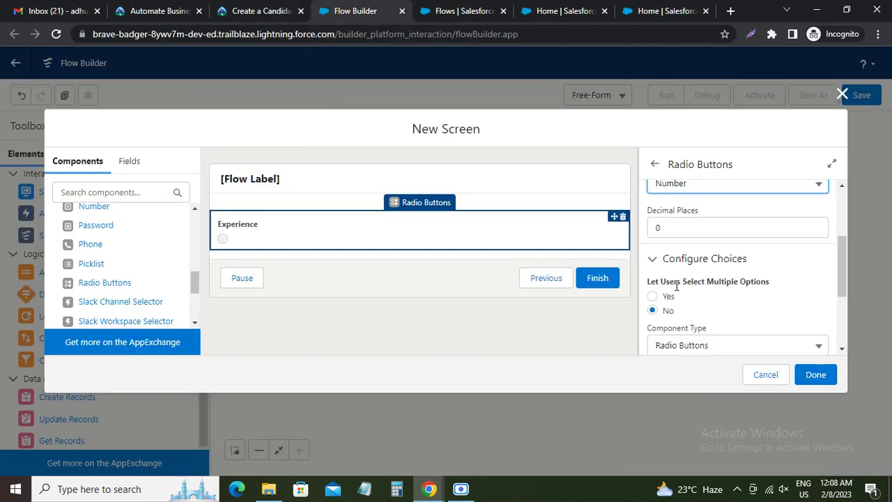
{"action": "scroll", "coordinate": [686, 302], "scroll_direction": "down", "scroll_amount": 2}
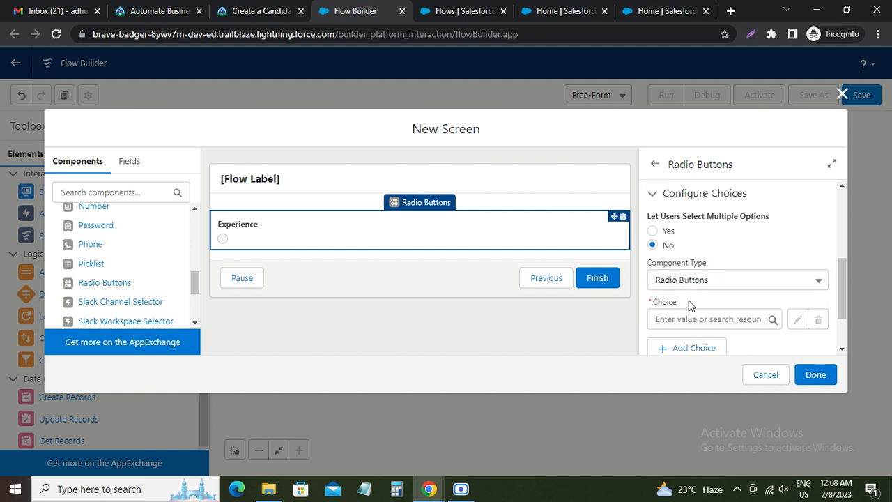
{"action": "scroll", "coordinate": [685, 321], "scroll_direction": "down", "scroll_amount": 2}
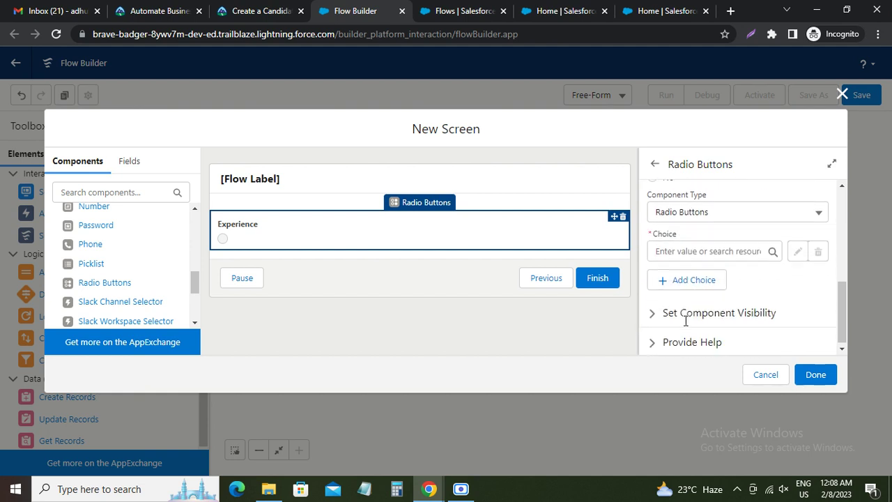
{"action": "left_click", "coordinate": [694, 251]}
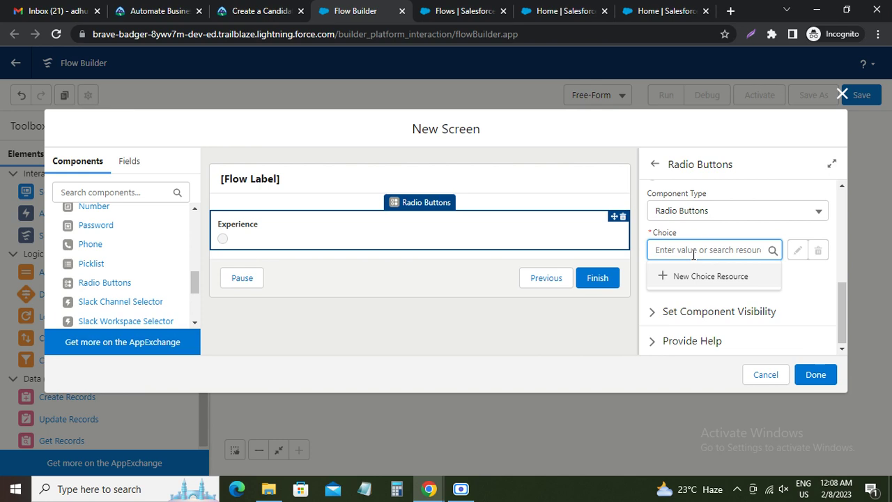
{"action": "left_click", "coordinate": [691, 278]}
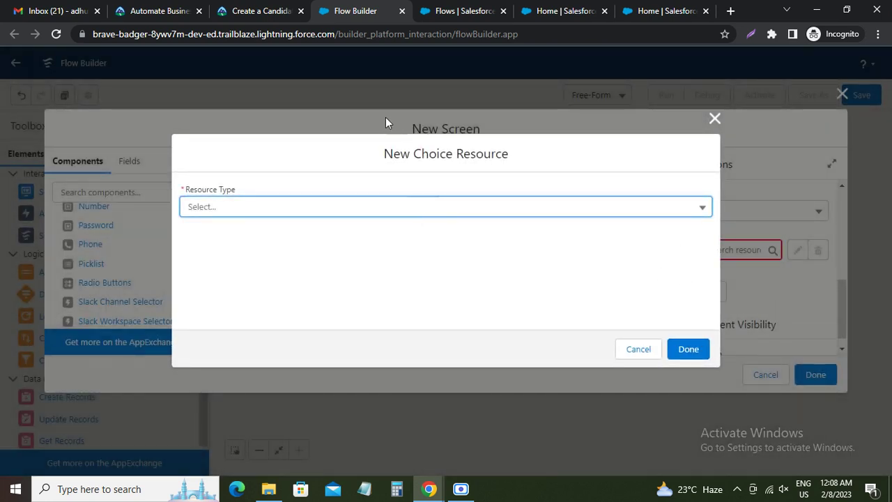
Read the Trailhead choice details, set the new resource's type to Choice, and enter the copied "Excellent" as its API Name
{"action": "left_click", "coordinate": [271, 9]}
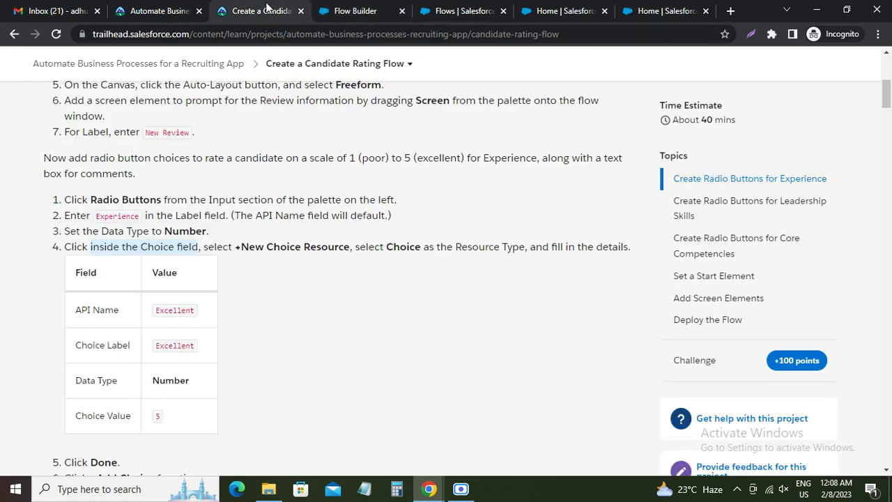
{"action": "left_click_drag", "start_coordinate": [388, 246], "coordinate": [407, 244]}
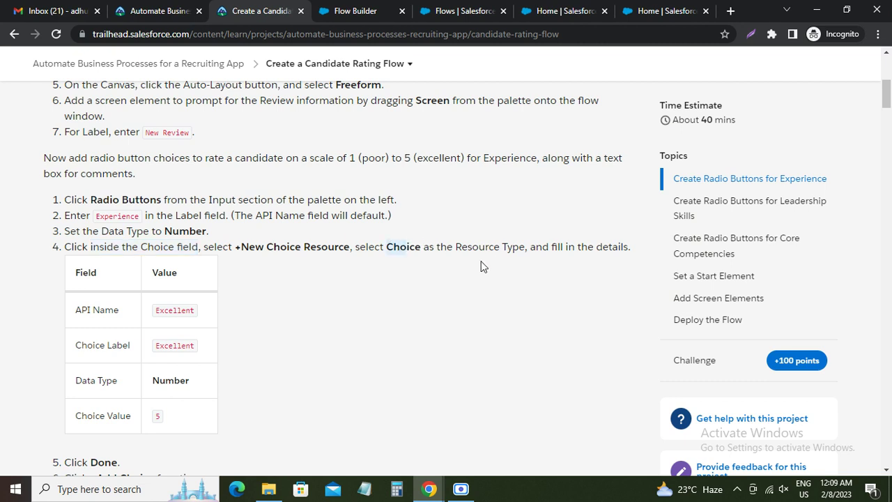
{"action": "left_click", "coordinate": [158, 310]}
{"action": "left_click_drag", "start_coordinate": [178, 309], "coordinate": [274, 314]}
{"action": "key", "text": "ctrl+c"}
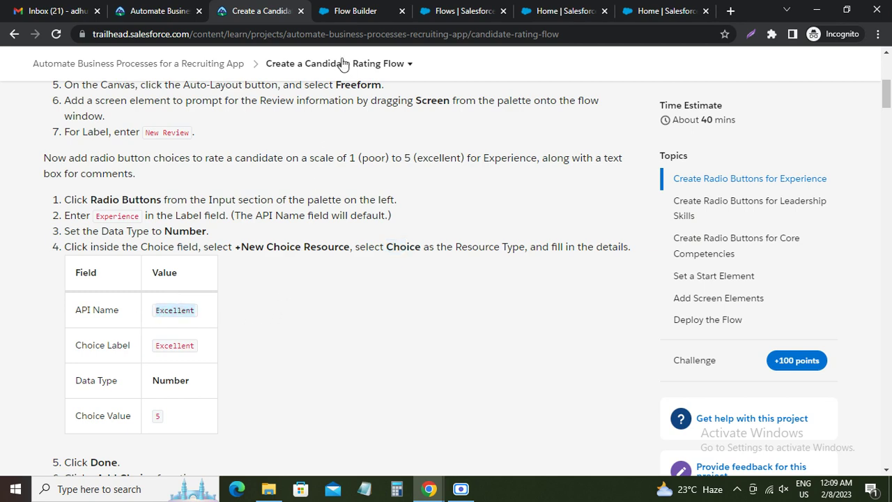
{"action": "left_click", "coordinate": [355, 12]}
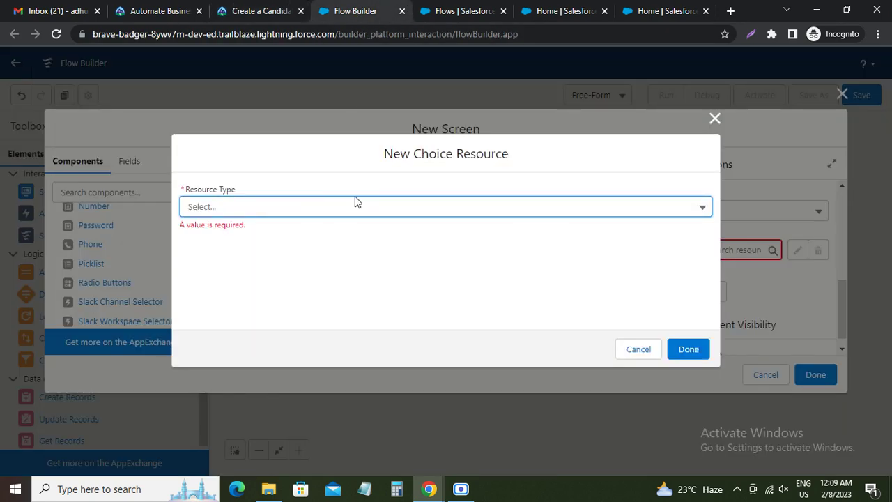
{"action": "left_click", "coordinate": [213, 207]}
{"action": "left_click", "coordinate": [223, 237]}
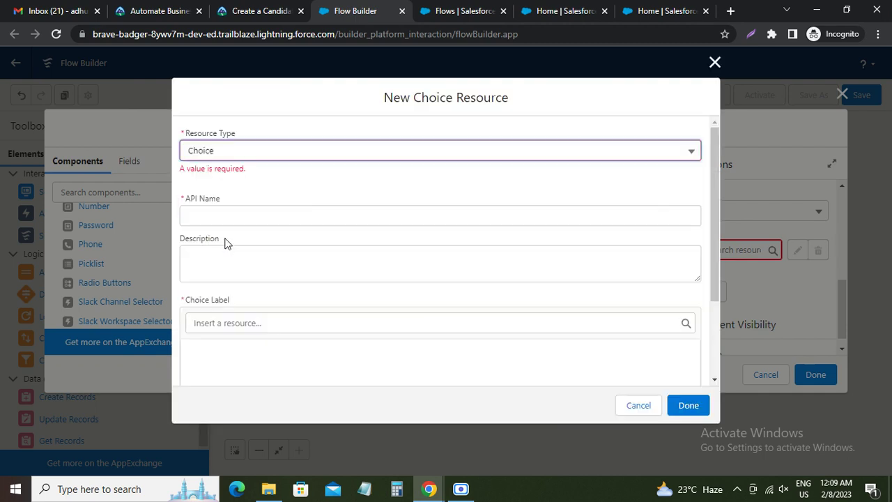
{"action": "left_click", "coordinate": [213, 218]}
{"action": "key", "text": "ctrl+v"}
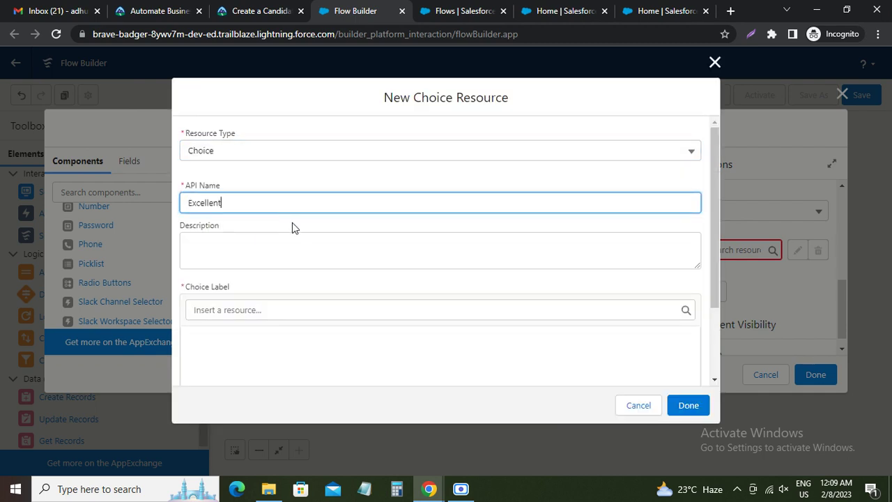
Copy the Choice Label value "Excellent" from the Trailhead table and enter it in the Choice Label's resource search box
{"action": "left_click", "coordinate": [250, 11]}
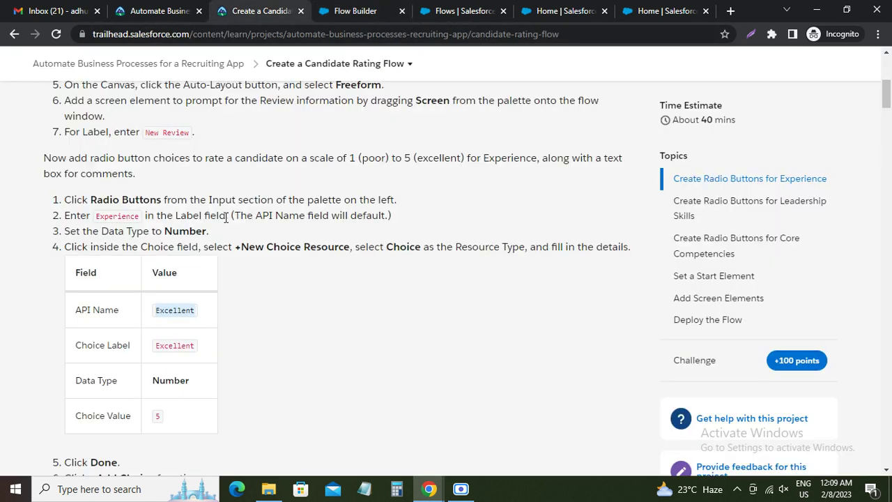
{"action": "left_click", "coordinate": [173, 345]}
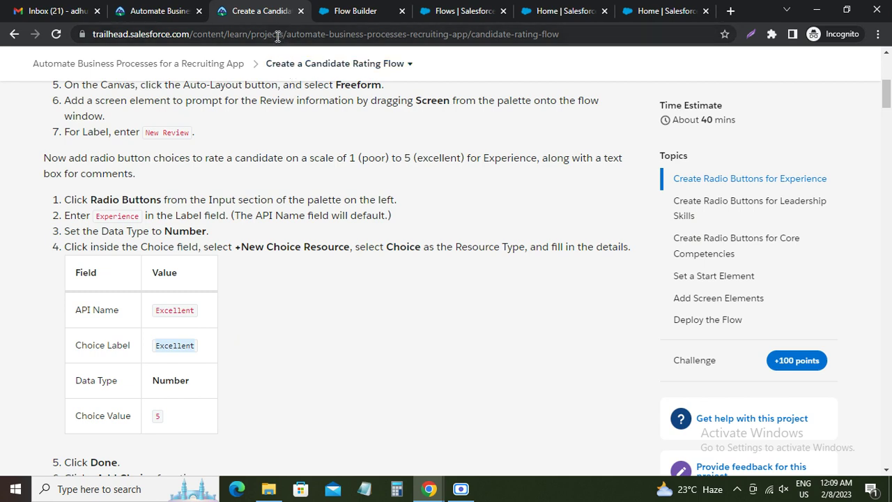
{"action": "left_click", "coordinate": [335, 11]}
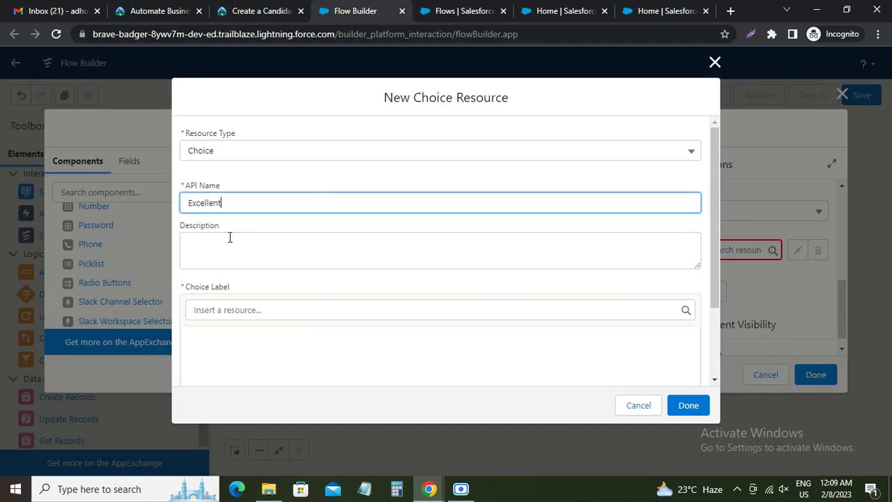
{"action": "left_click", "coordinate": [214, 309]}
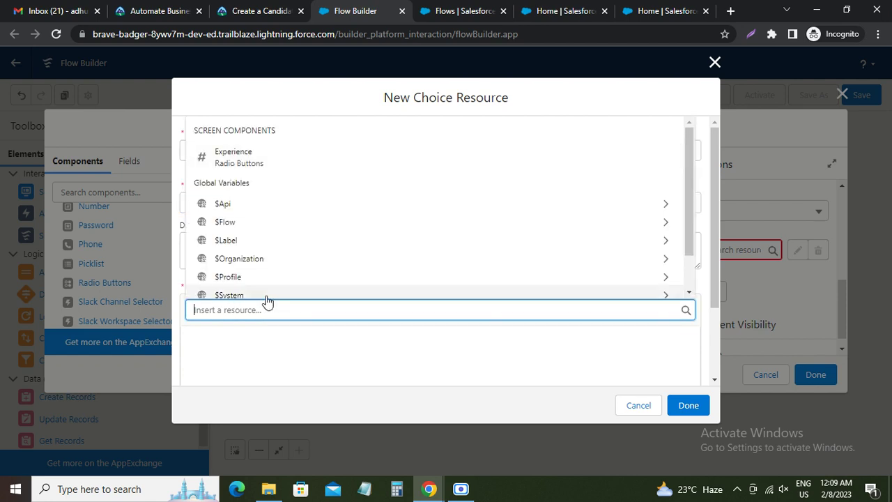
{"action": "key", "text": "ctrl+v"}
Set the Choice Value of the Excellent choice to 5
{"action": "scroll", "coordinate": [266, 300], "scroll_direction": "down", "scroll_amount": 2}
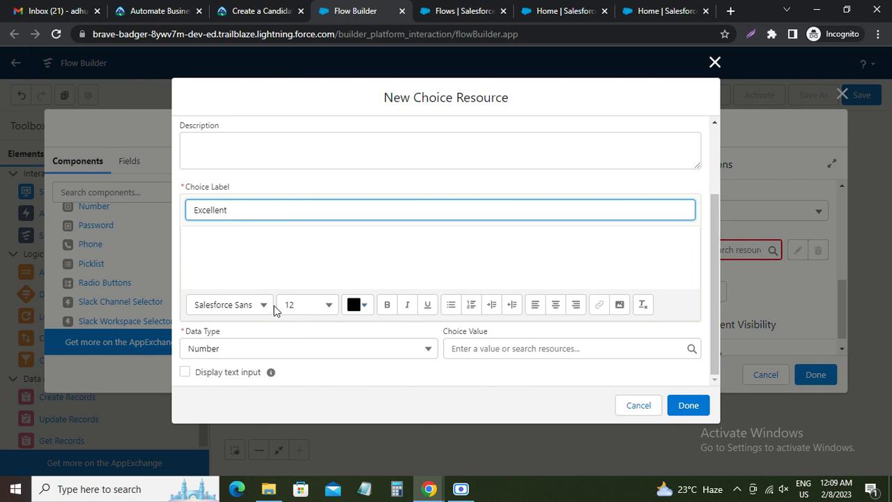
{"action": "left_click", "coordinate": [486, 349]}
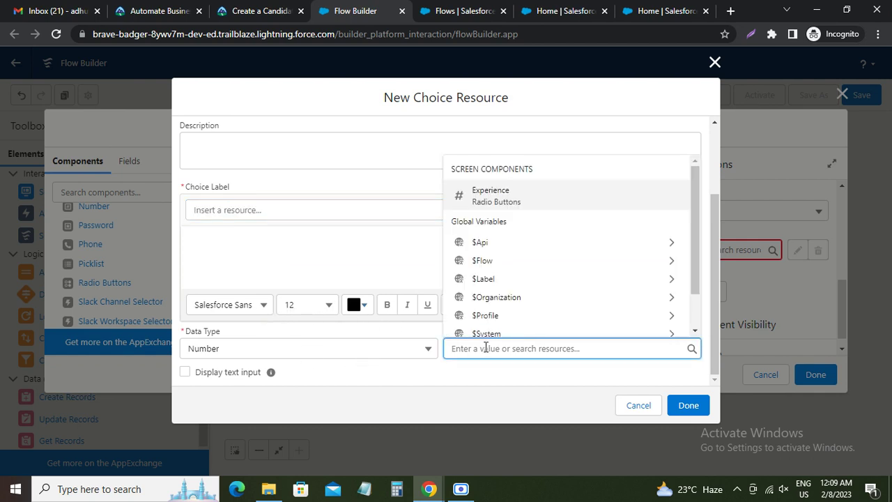
{"action": "type", "text": "5"}
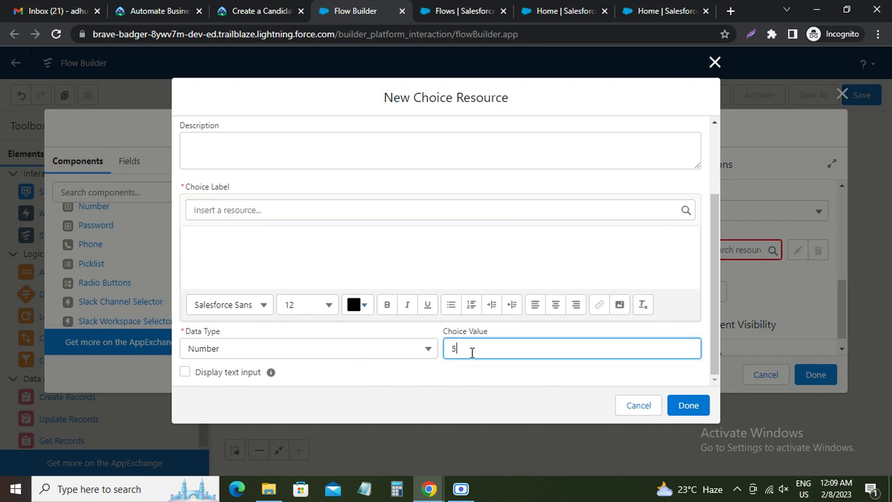
{"action": "left_click", "coordinate": [376, 372]}
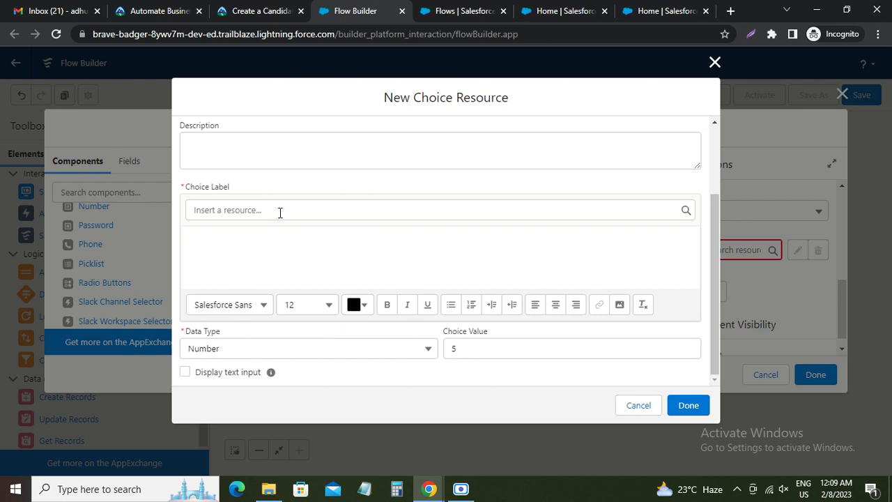
Review the choice's fields against the Trailhead table and re-enter "Excellent" in the Choice Label's resource search box
{"action": "scroll", "coordinate": [257, 209], "scroll_direction": "up", "scroll_amount": 2}
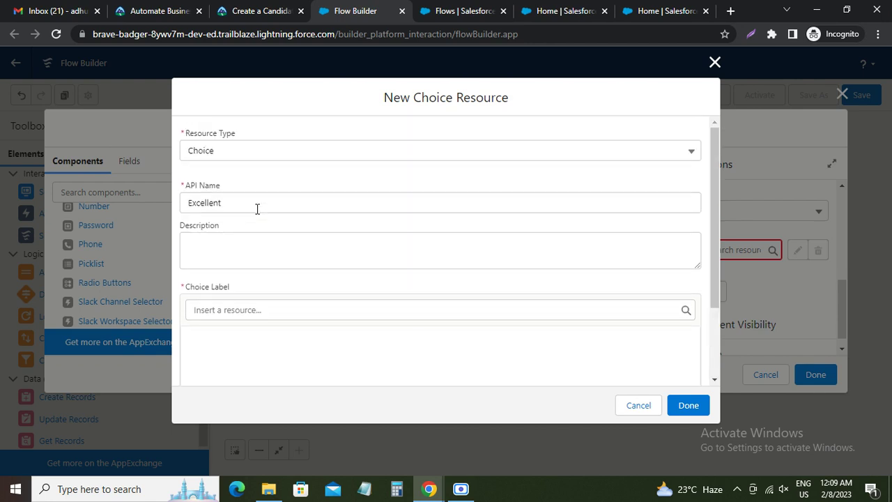
{"action": "scroll", "coordinate": [258, 209], "scroll_direction": "down", "scroll_amount": 1}
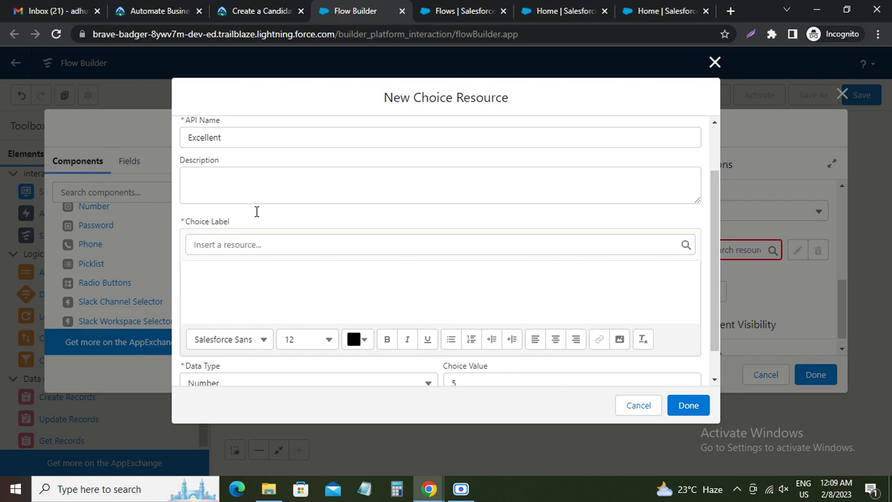
{"action": "left_click", "coordinate": [226, 245]}
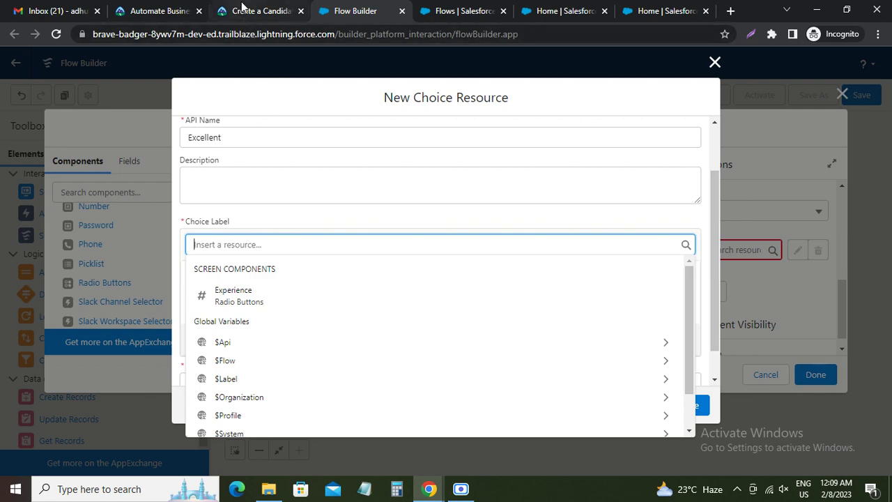
{"action": "left_click", "coordinate": [244, 10]}
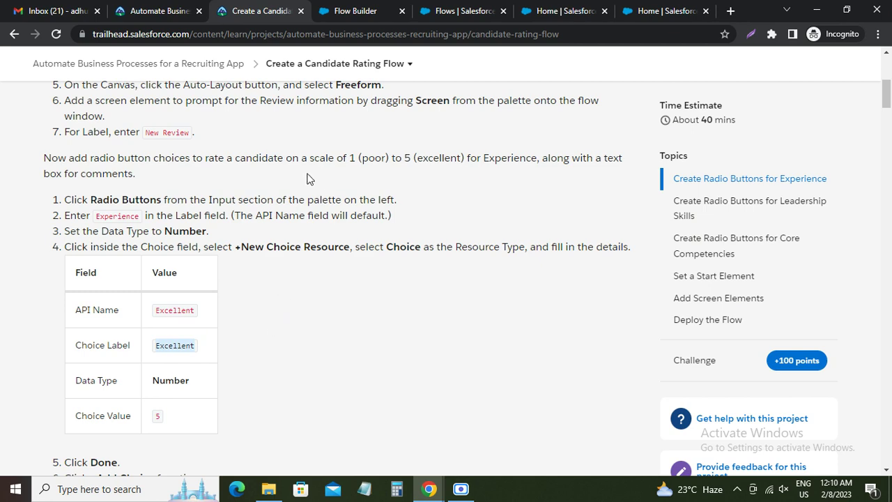
{"action": "left_click", "coordinate": [348, 12]}
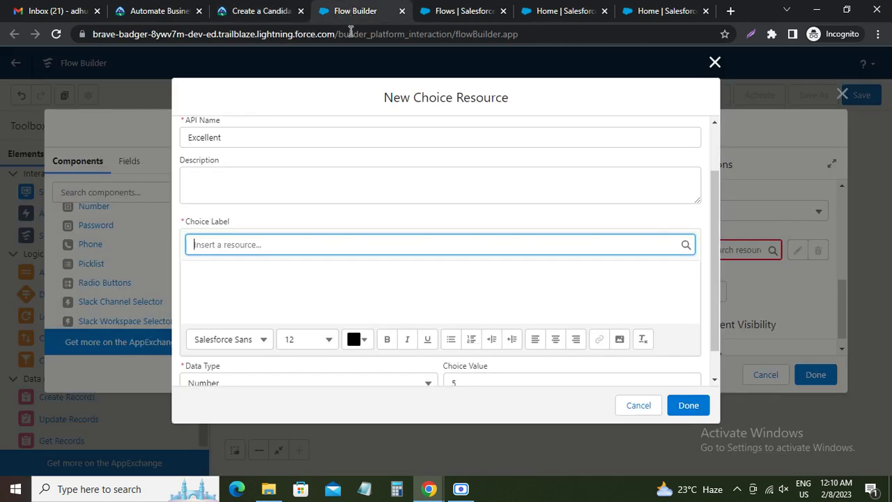
{"action": "scroll", "coordinate": [227, 274], "scroll_direction": "down", "scroll_amount": 1}
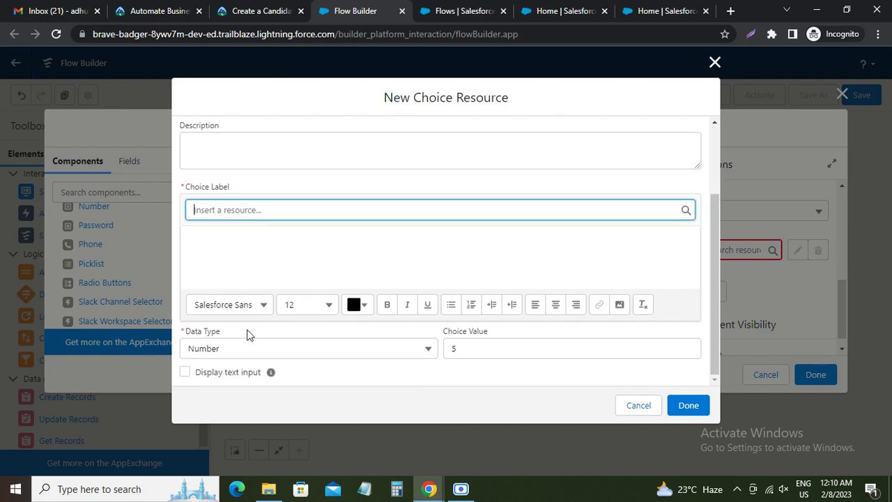
{"action": "left_click", "coordinate": [251, 209]}
{"action": "type", "text": "Excellent"}
{"action": "left_click", "coordinate": [240, 258]}
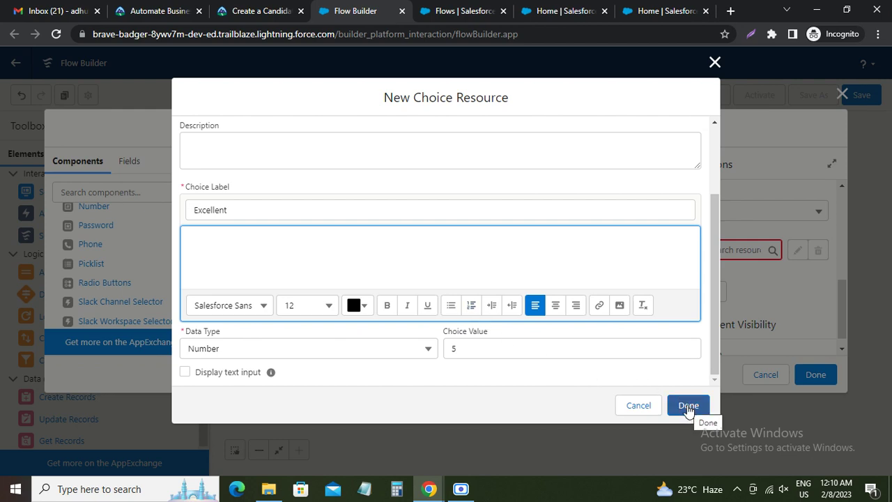
Check the next Trailhead instructions, enter "Excellent" in the Choice Label's text body, and save the choice resource
{"action": "left_click", "coordinate": [261, 11]}
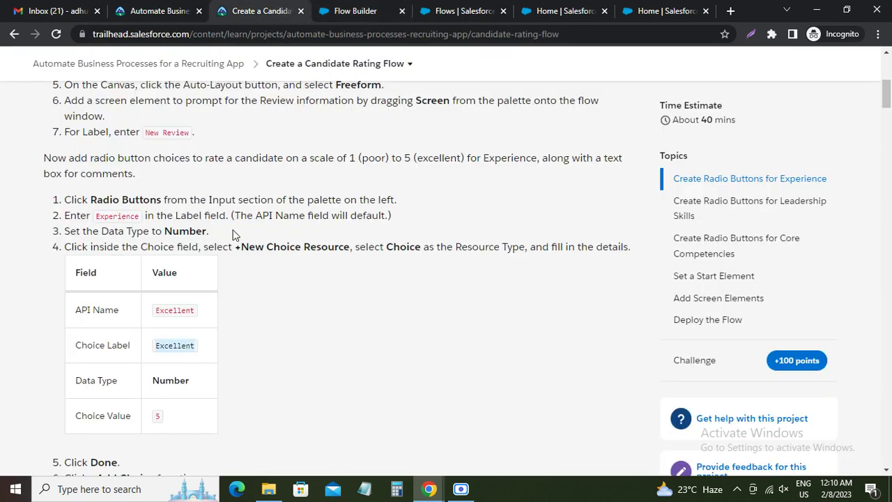
{"action": "scroll", "coordinate": [237, 222], "scroll_direction": "down", "scroll_amount": 3}
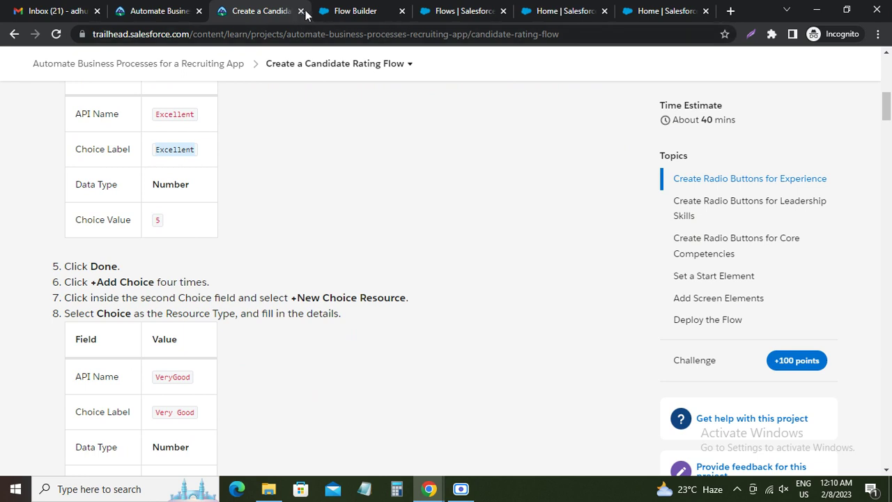
{"action": "left_click", "coordinate": [339, 11]}
{"action": "left_click", "coordinate": [689, 409]}
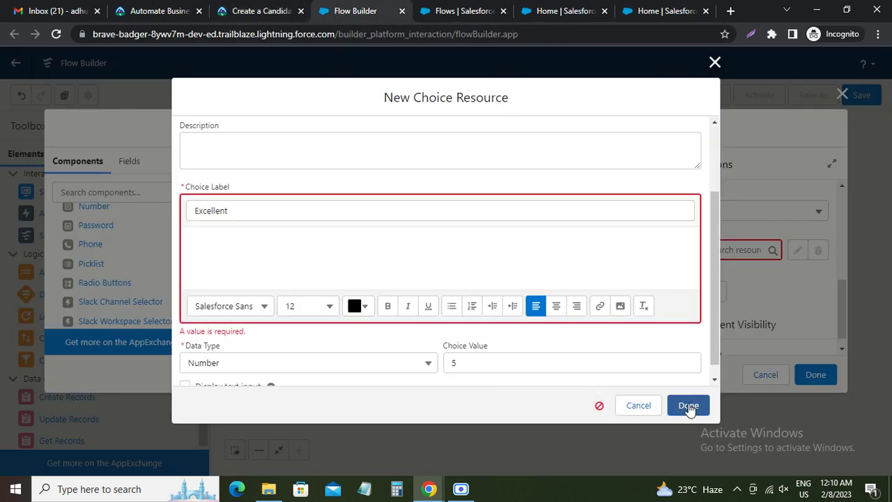
{"action": "left_click", "coordinate": [238, 247]}
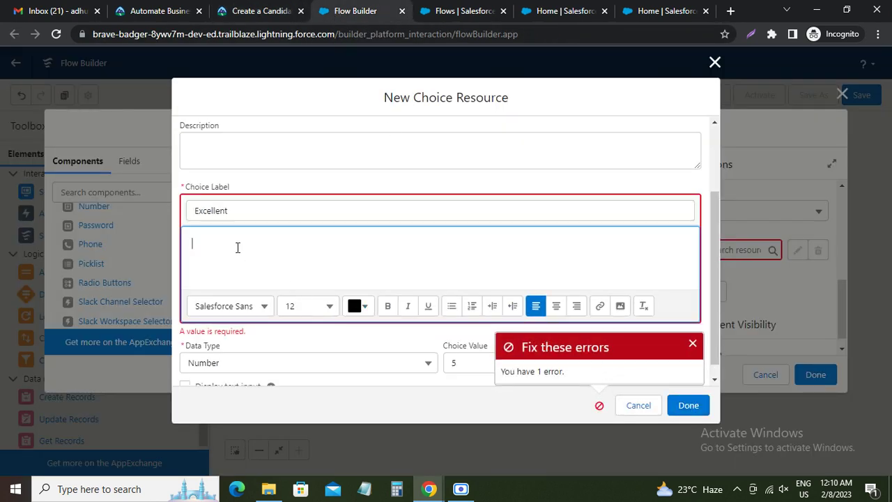
{"action": "type", "text": "Excellent"}
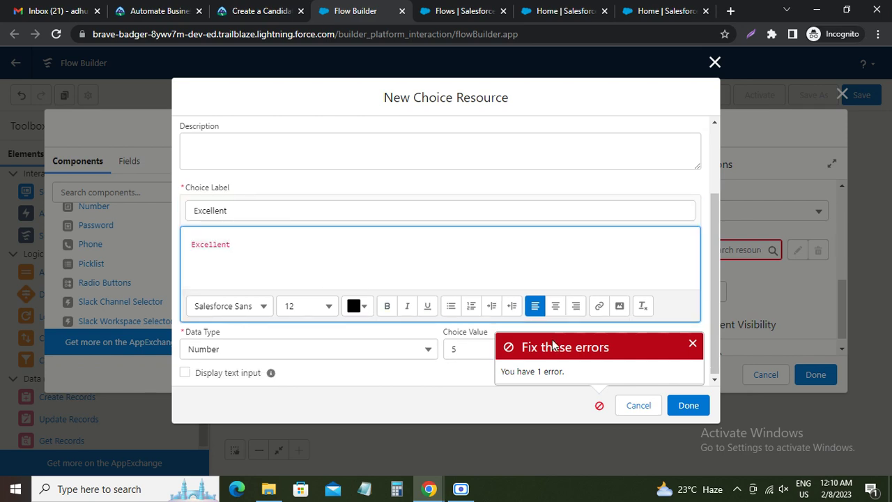
{"action": "left_click", "coordinate": [672, 407]}
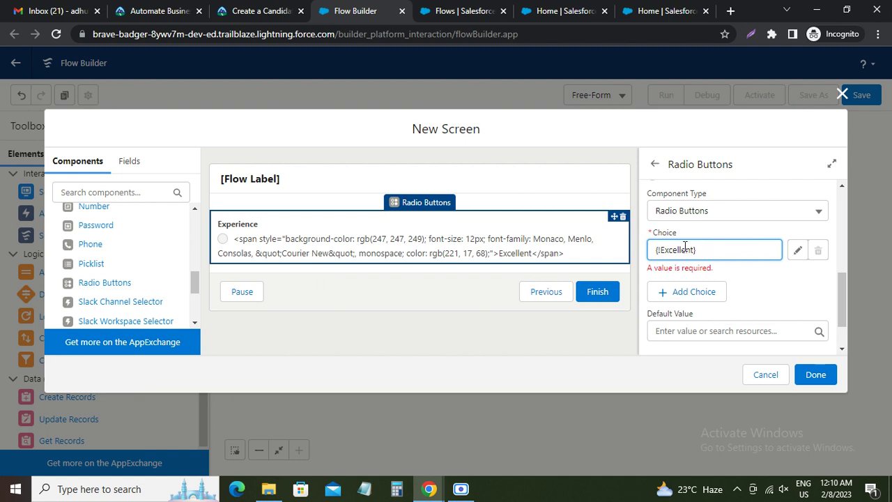
Open the Excellent choice of the Experience radio buttons for editing and delete its Choice Label text
{"action": "left_click_drag", "start_coordinate": [698, 249], "coordinate": [652, 242]}
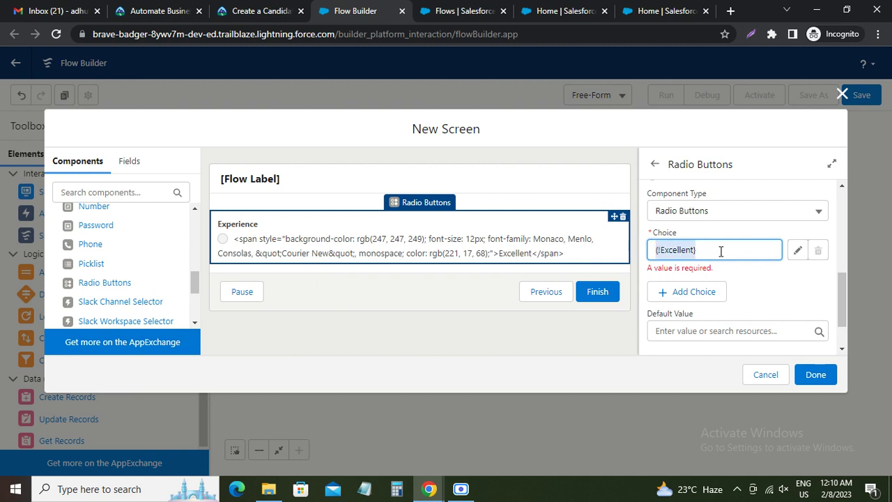
{"action": "left_click", "coordinate": [796, 249]}
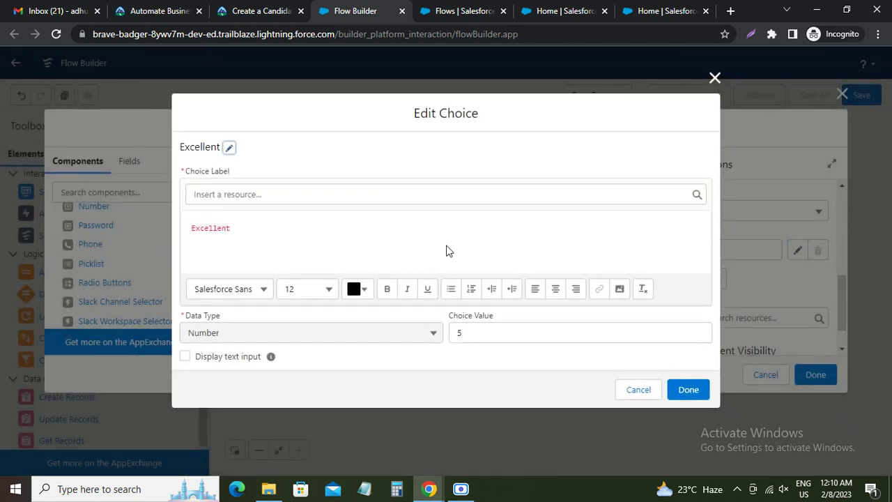
{"action": "left_click", "coordinate": [191, 228]}
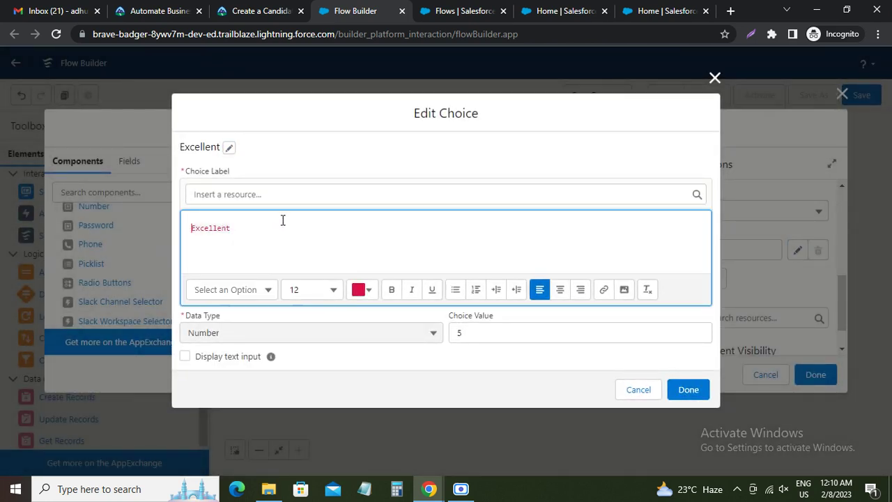
{"action": "double_click", "coordinate": [211, 228]}
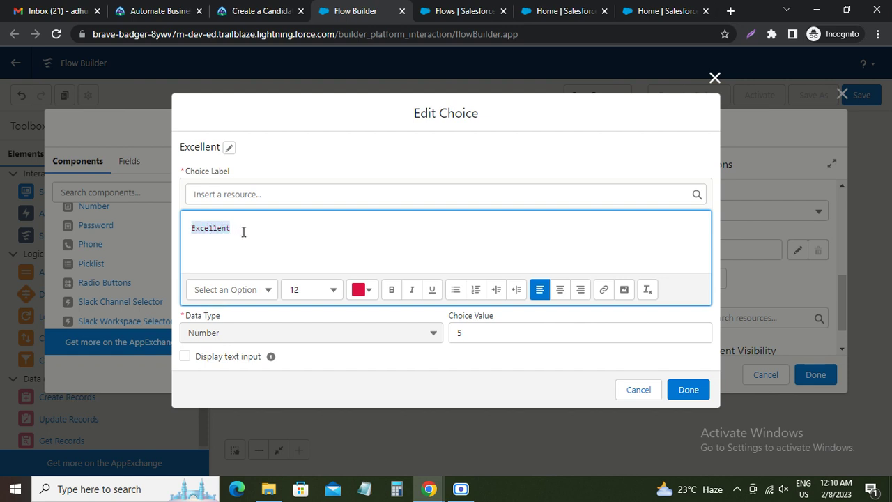
{"action": "key", "text": "BackSpace"}
{"action": "left_click", "coordinate": [235, 187]}
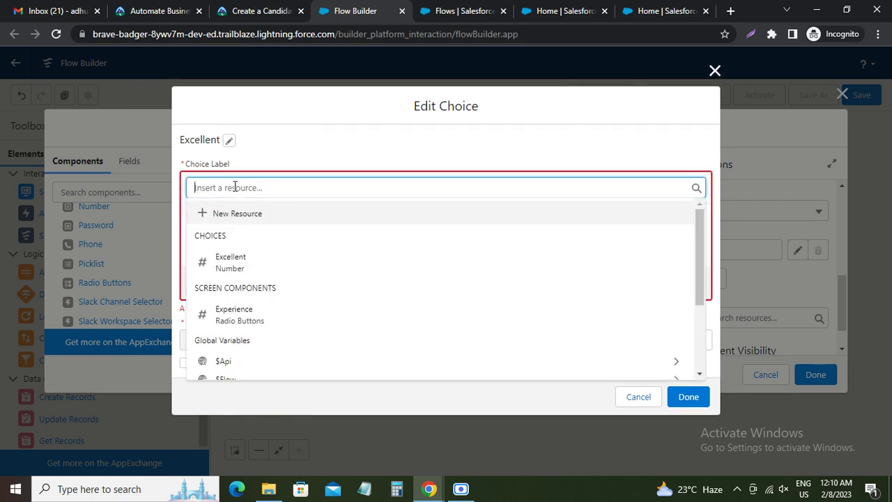
{"action": "left_click", "coordinate": [237, 214]}
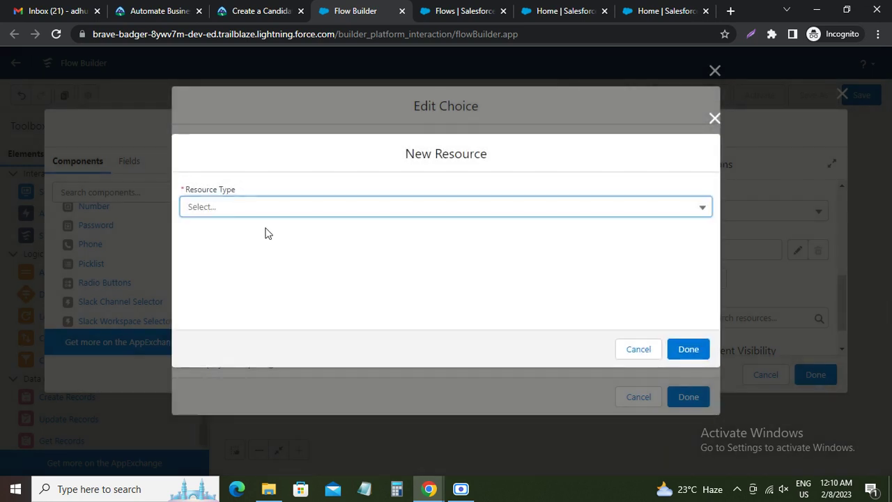
{"action": "left_click", "coordinate": [279, 211]}
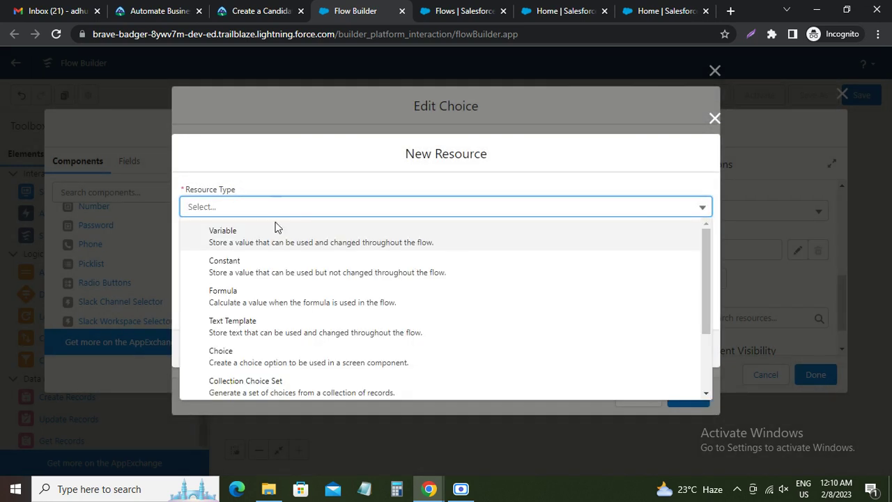
{"action": "left_click", "coordinate": [237, 357]}
{"action": "left_click", "coordinate": [236, 205]}
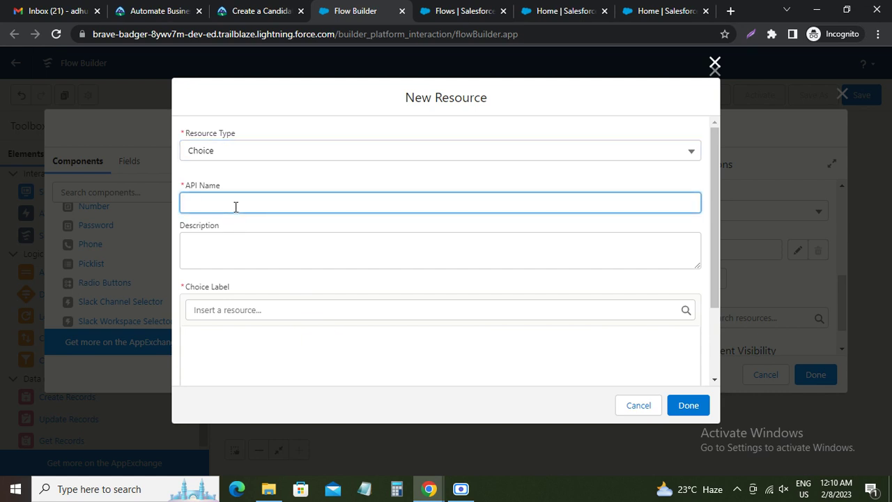
{"action": "type", "text": "Excellent"}
{"action": "left_click", "coordinate": [232, 237]}
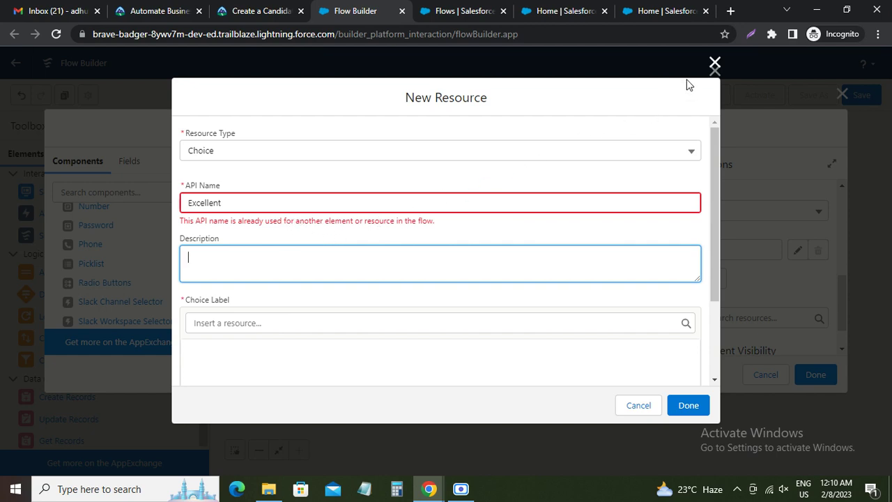
{"action": "left_click", "coordinate": [716, 64]}
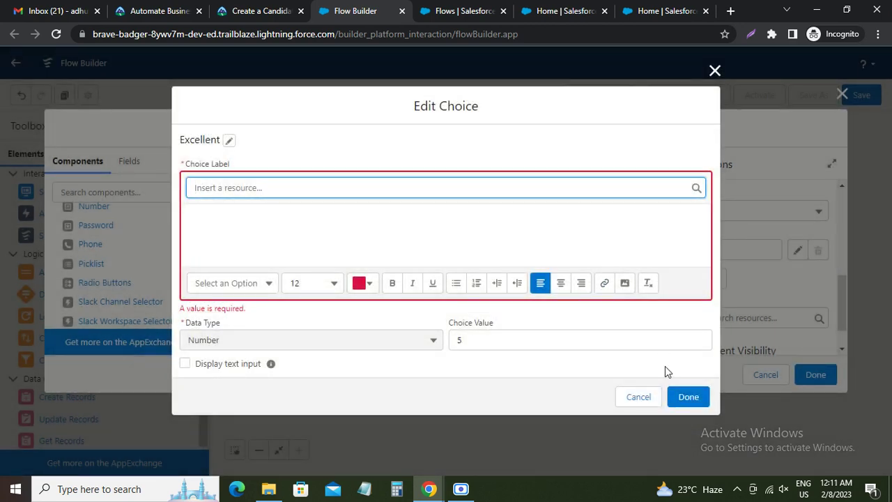
{"action": "left_click", "coordinate": [638, 397]}
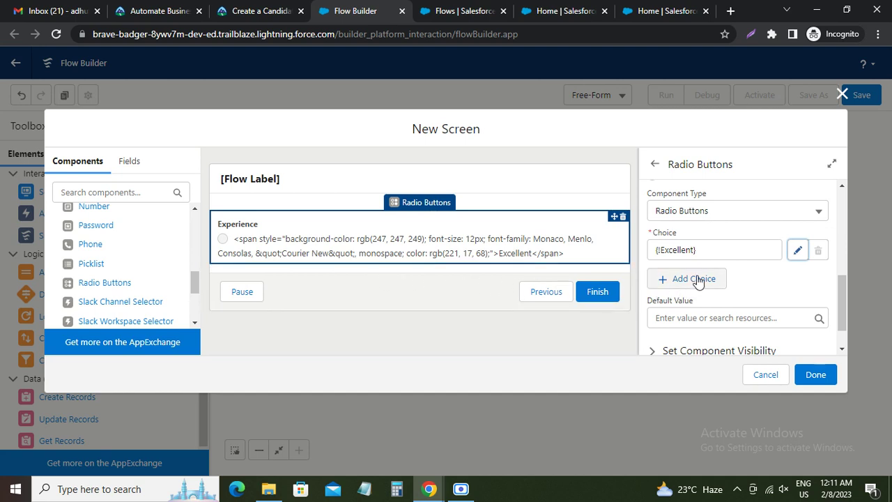
Reselect the Excellent choice for the Experience radio buttons and return to the screen's properties
{"action": "left_click", "coordinate": [706, 251]}
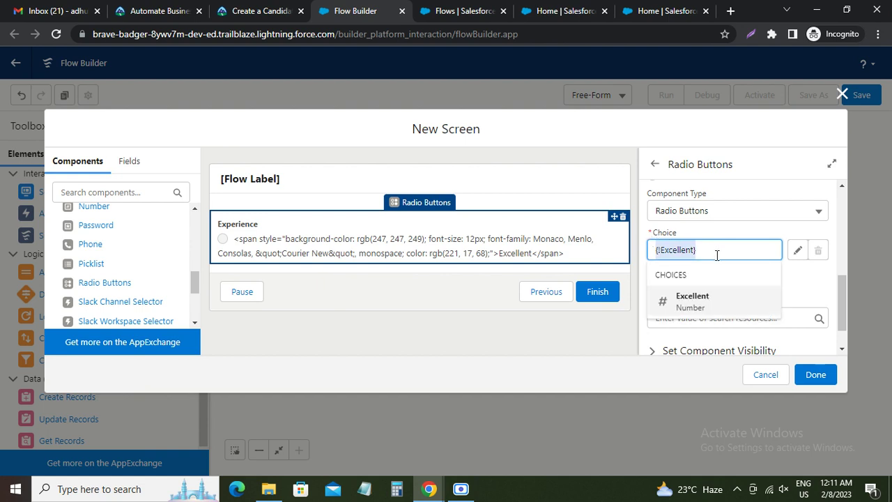
{"action": "left_click", "coordinate": [693, 301]}
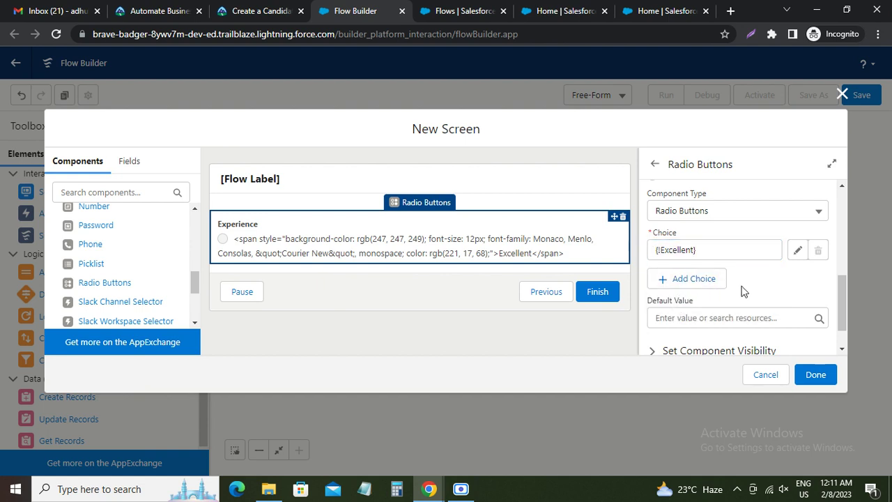
{"action": "left_click", "coordinate": [598, 295]}
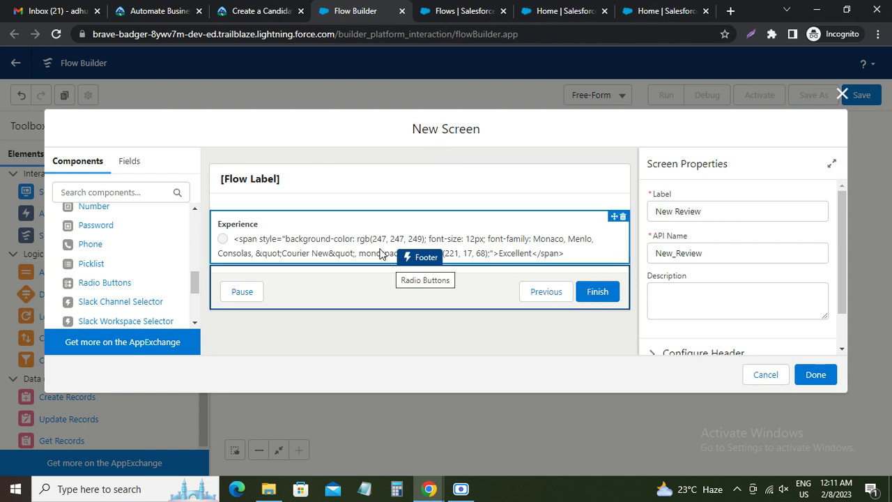
Review the Trailhead steps and field tables for the Excellent and Very Good choice resources
{"action": "left_click", "coordinate": [307, 13]}
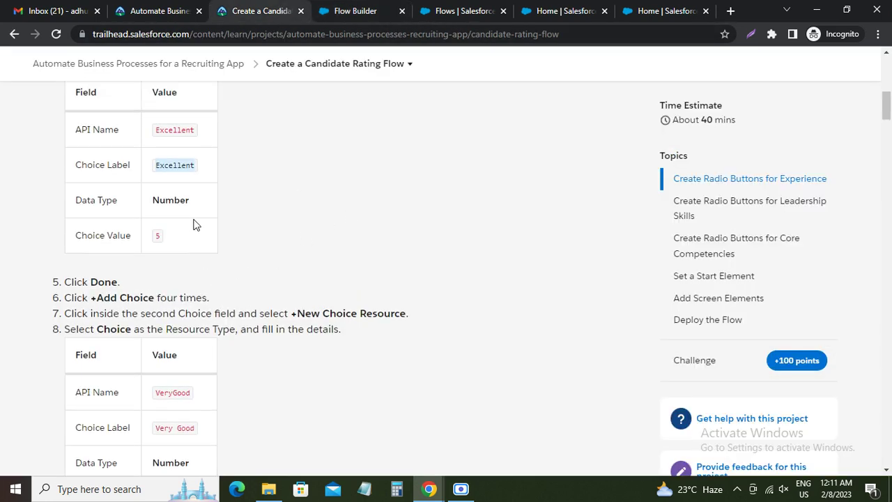
{"action": "scroll", "coordinate": [196, 230], "scroll_direction": "up", "scroll_amount": 1}
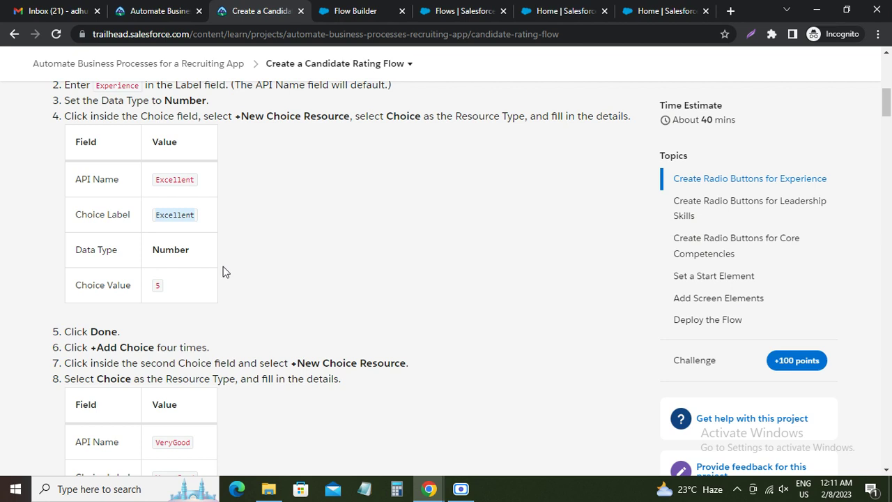
{"action": "scroll", "coordinate": [223, 271], "scroll_direction": "down", "scroll_amount": 1}
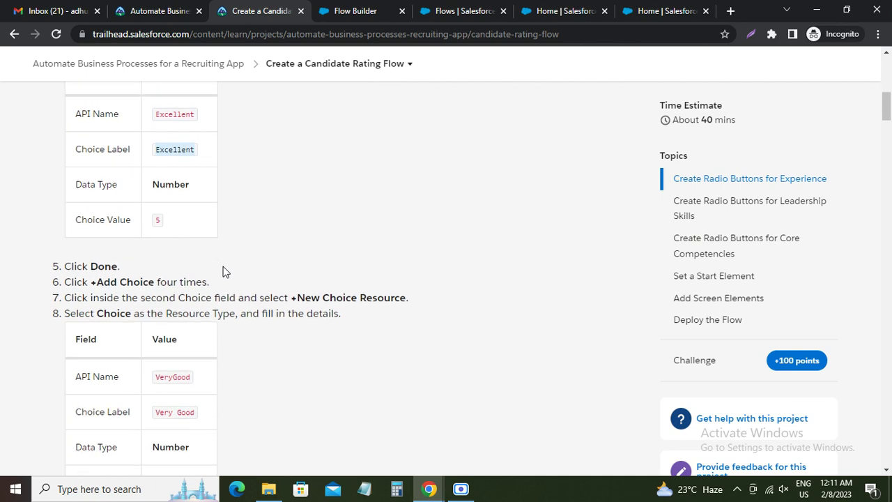
{"action": "scroll", "coordinate": [223, 272], "scroll_direction": "down", "scroll_amount": 1}
{"action": "scroll", "coordinate": [224, 272], "scroll_direction": "down", "scroll_amount": 1}
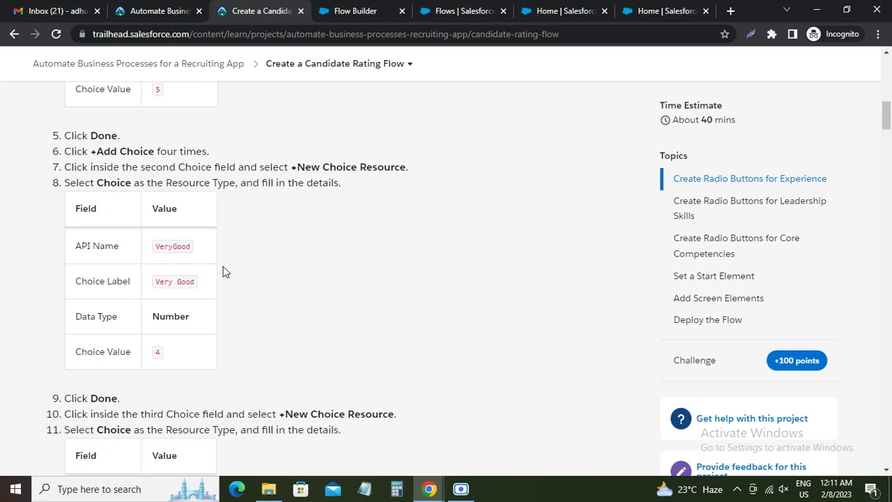
{"action": "scroll", "coordinate": [251, 238], "scroll_direction": "up", "scroll_amount": 3}
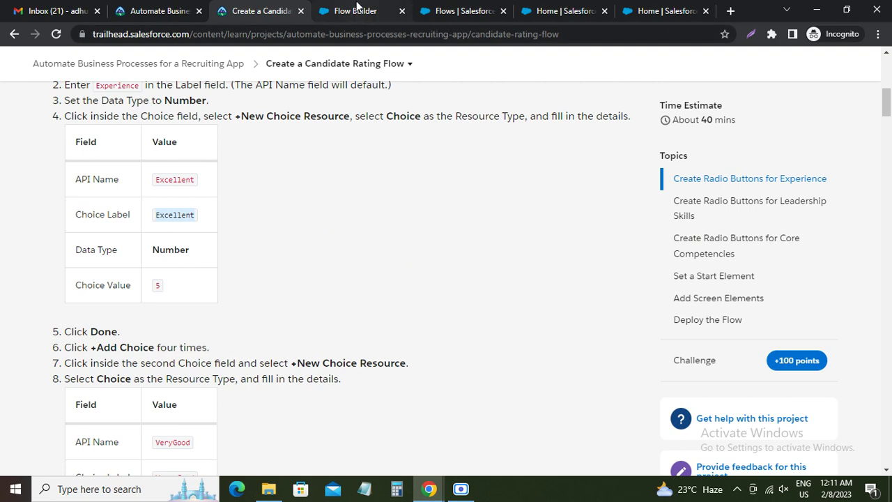
Delete the Experience radio buttons from the New Review screen and finish adding the screen to the flow
{"action": "left_click", "coordinate": [319, 15]}
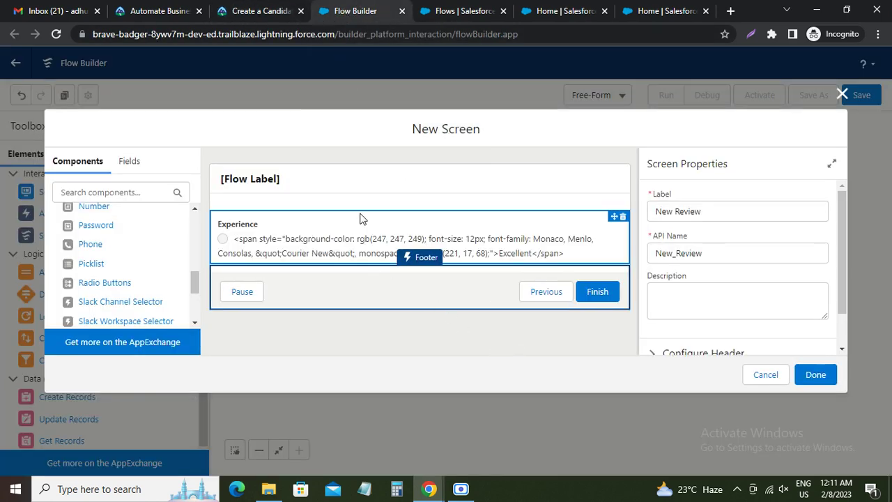
{"action": "left_click", "coordinate": [623, 217]}
{"action": "left_click", "coordinate": [551, 289]}
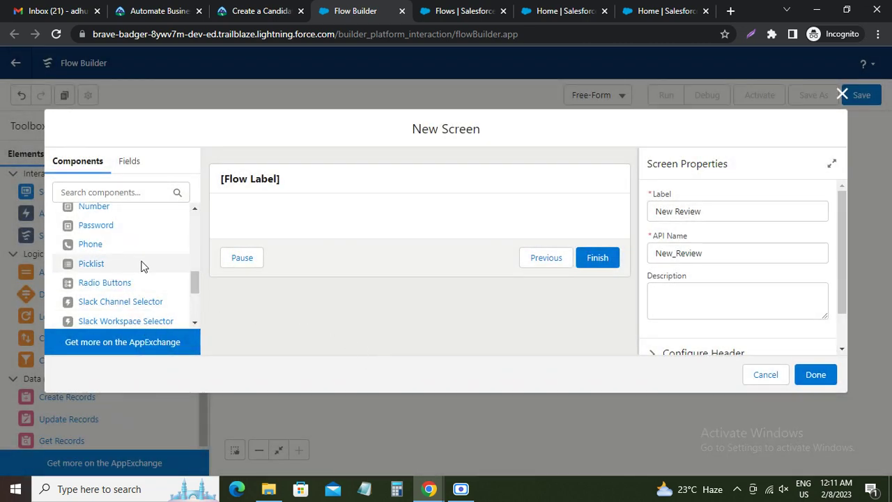
{"action": "scroll", "coordinate": [131, 279], "scroll_direction": "down", "scroll_amount": 3}
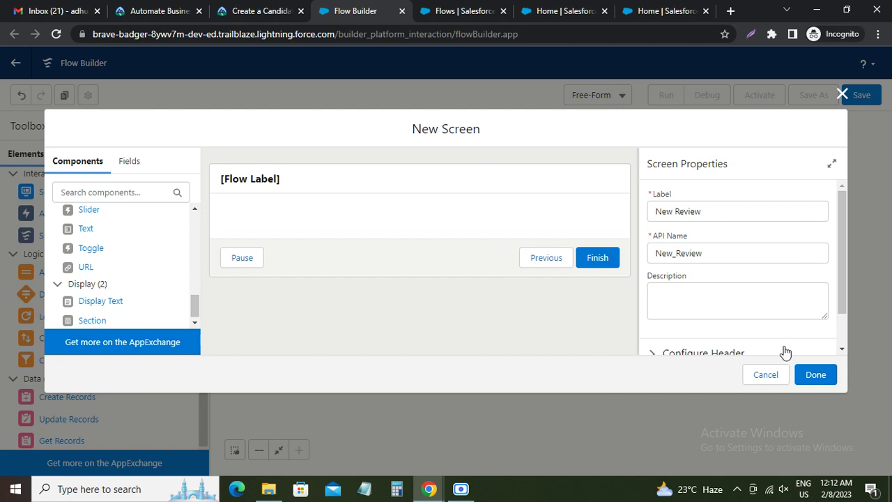
{"action": "left_click", "coordinate": [817, 380]}
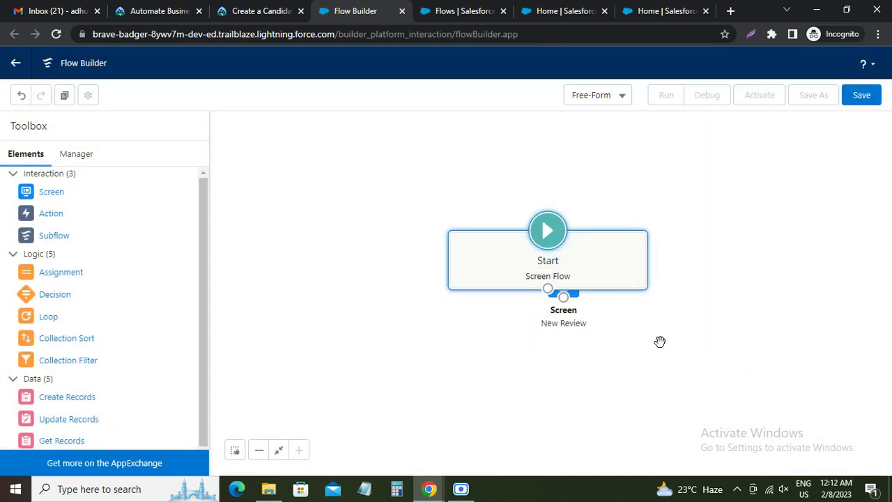
Move the New Review screen element clear of the Start element on the canvas
{"action": "left_click_drag", "start_coordinate": [570, 296], "coordinate": [578, 251]}
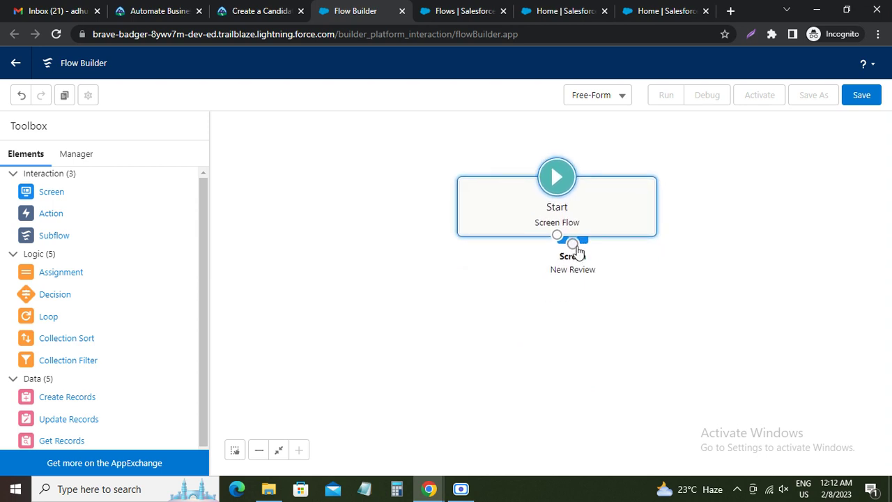
{"action": "left_click_drag", "start_coordinate": [585, 245], "coordinate": [734, 243]}
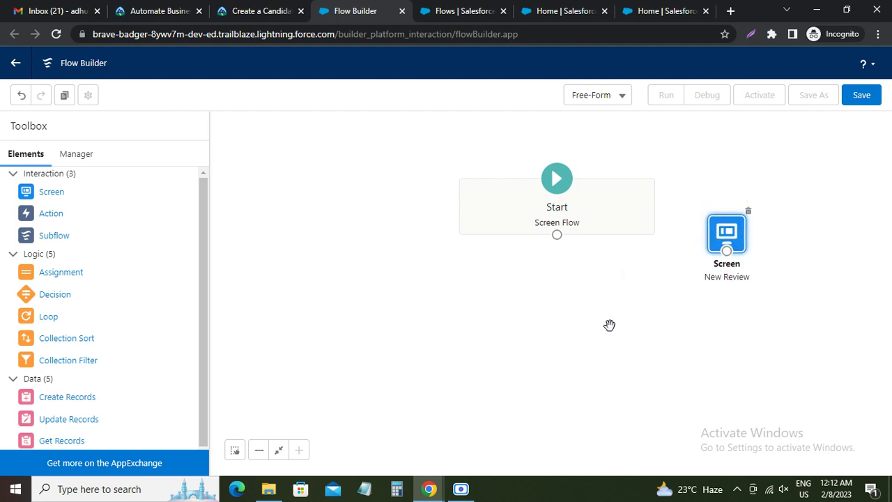
{"action": "mouse_move", "coordinate": [558, 236]}
{"action": "left_mouse_down"}
{"action": "mouse_move", "coordinate": [680, 264]}
{"action": "mouse_move", "coordinate": [732, 261]}
{"action": "mouse_move", "coordinate": [674, 314]}
{"action": "mouse_move", "coordinate": [551, 346]}
{"action": "mouse_move", "coordinate": [623, 343]}
{"action": "left_mouse_up"}
{"action": "left_click", "coordinate": [737, 325]}
Open the New Review screen for editing and add a Radio Buttons component to it
{"action": "double_click", "coordinate": [623, 342]}
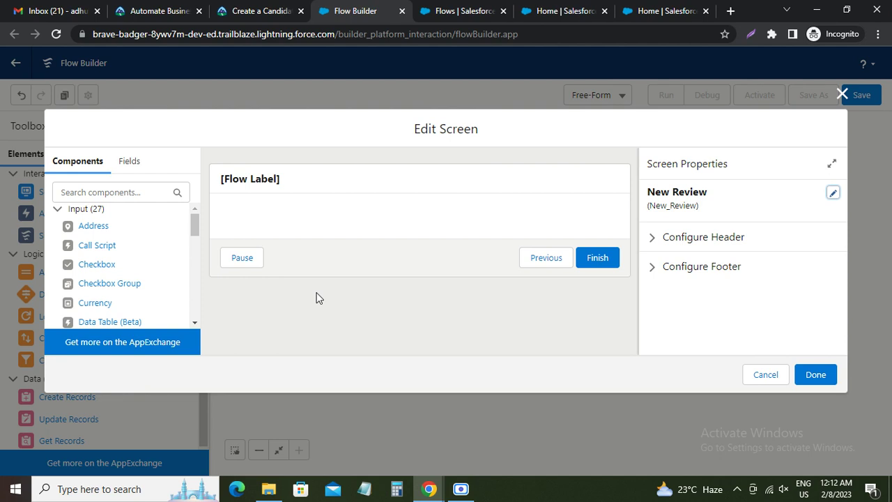
{"action": "scroll", "coordinate": [115, 286], "scroll_direction": "down", "scroll_amount": 3}
{"action": "scroll", "coordinate": [114, 290], "scroll_direction": "down", "scroll_amount": 5}
{"action": "scroll", "coordinate": [111, 302], "scroll_direction": "down", "scroll_amount": 1}
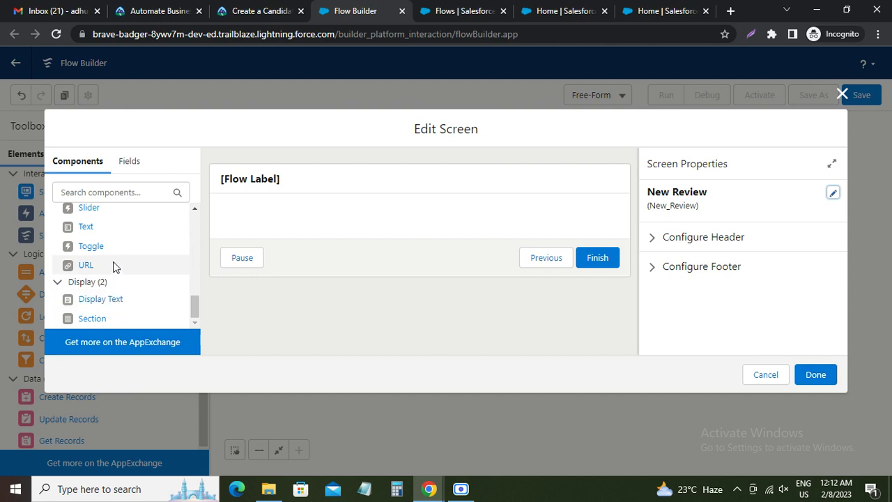
{"action": "scroll", "coordinate": [118, 275], "scroll_direction": "up", "scroll_amount": 2}
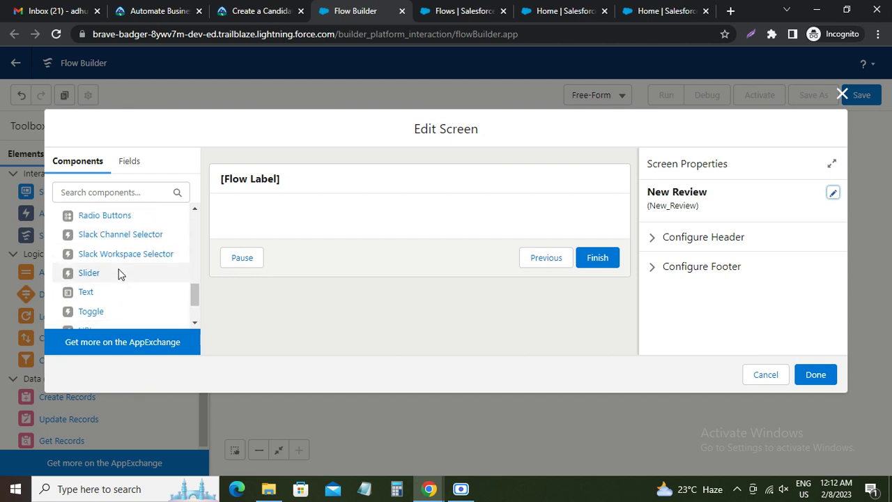
{"action": "left_click_drag", "start_coordinate": [117, 216], "coordinate": [301, 213]}
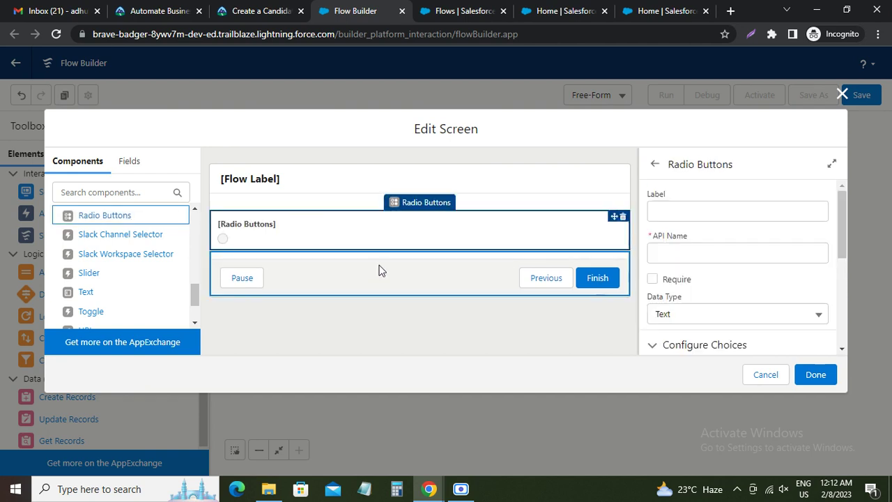
Copy "Experience" from the Trailhead instructions and set it as the radio buttons' Label, letting the API Name default from it
{"action": "left_click", "coordinate": [678, 212]}
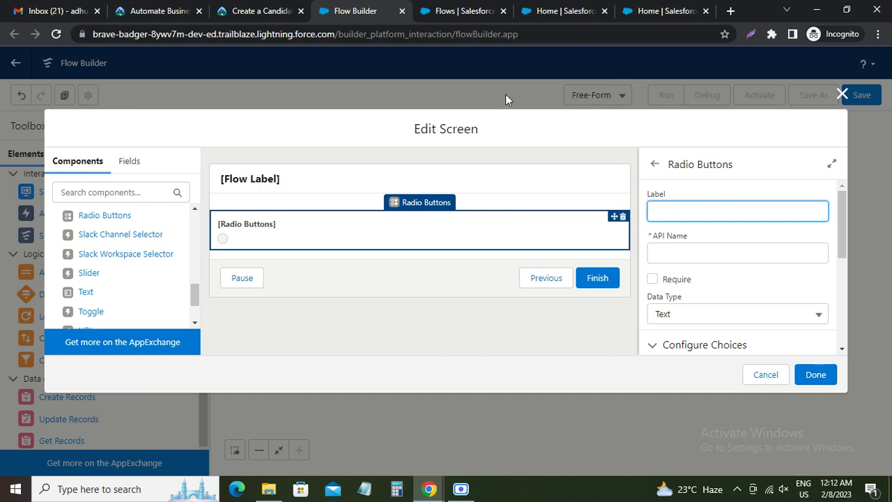
{"action": "left_click", "coordinate": [279, 16]}
{"action": "scroll", "coordinate": [195, 293], "scroll_direction": "up", "scroll_amount": 5}
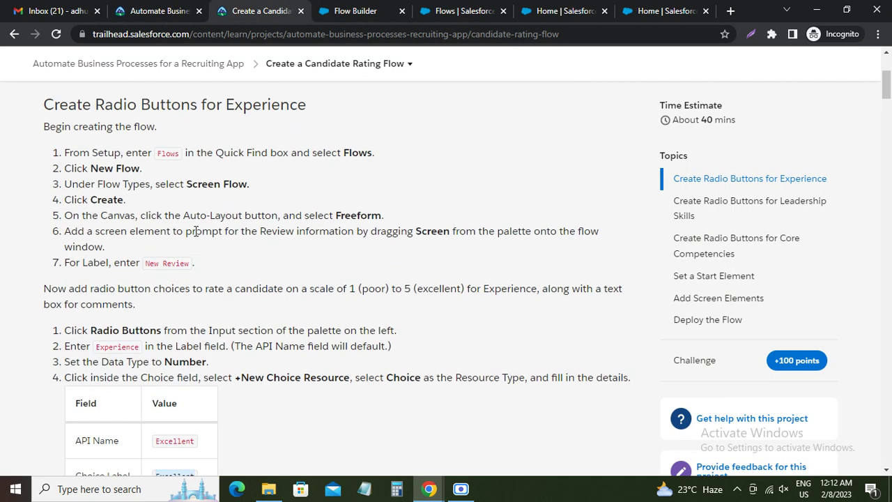
{"action": "scroll", "coordinate": [195, 232], "scroll_direction": "up", "scroll_amount": 1}
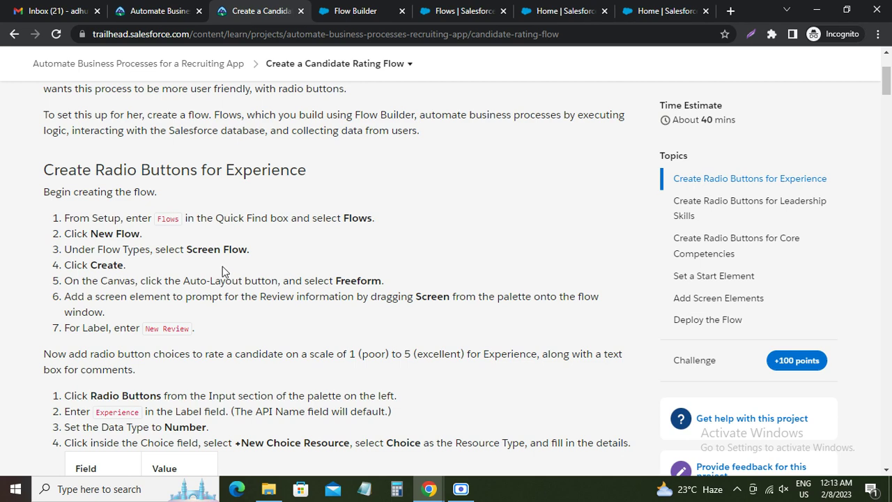
{"action": "scroll", "coordinate": [218, 264], "scroll_direction": "down", "scroll_amount": 1}
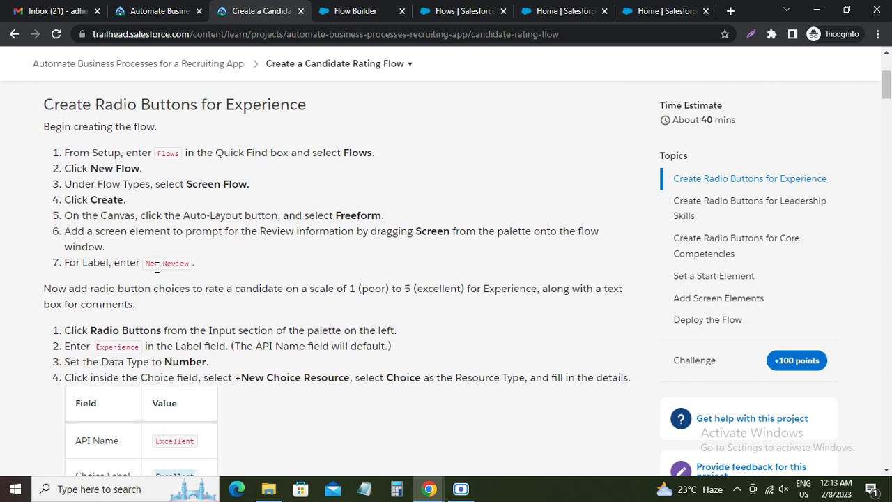
{"action": "scroll", "coordinate": [152, 309], "scroll_direction": "down", "scroll_amount": 2}
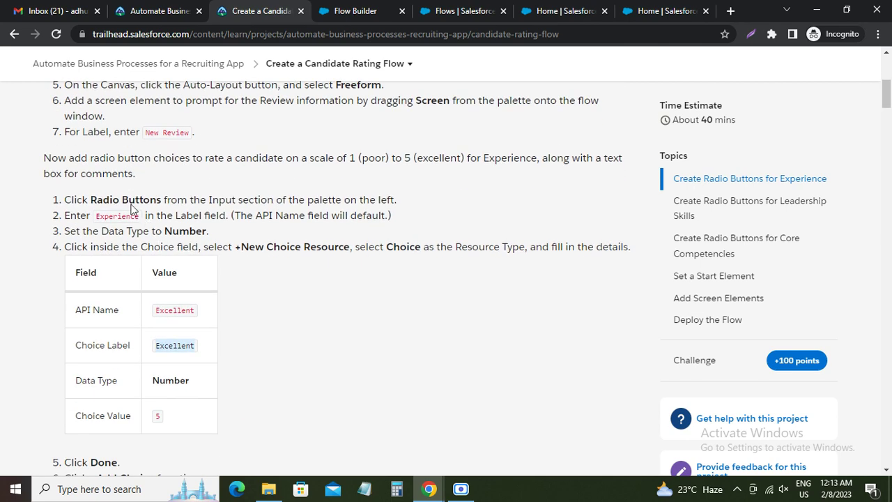
{"action": "left_click_drag", "start_coordinate": [105, 156], "coordinate": [497, 161]}
{"action": "double_click", "coordinate": [113, 218]}
{"action": "key", "text": "ctrl+c"}
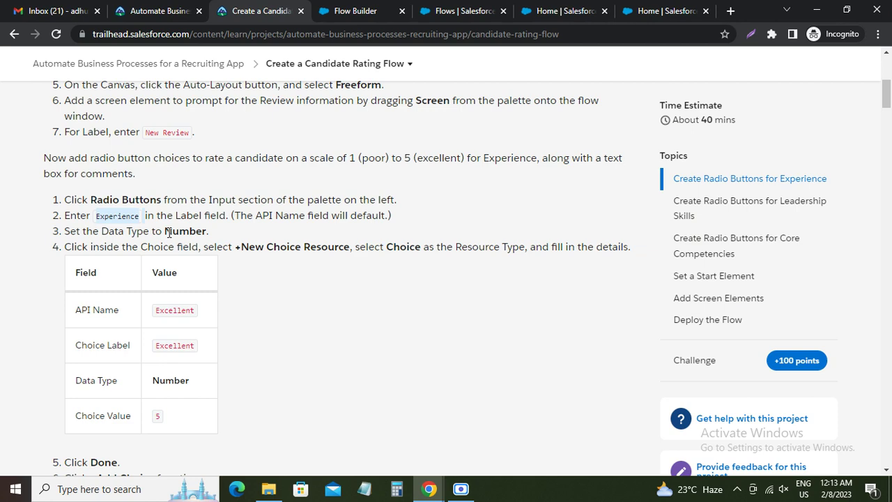
{"action": "left_click", "coordinate": [352, 12]}
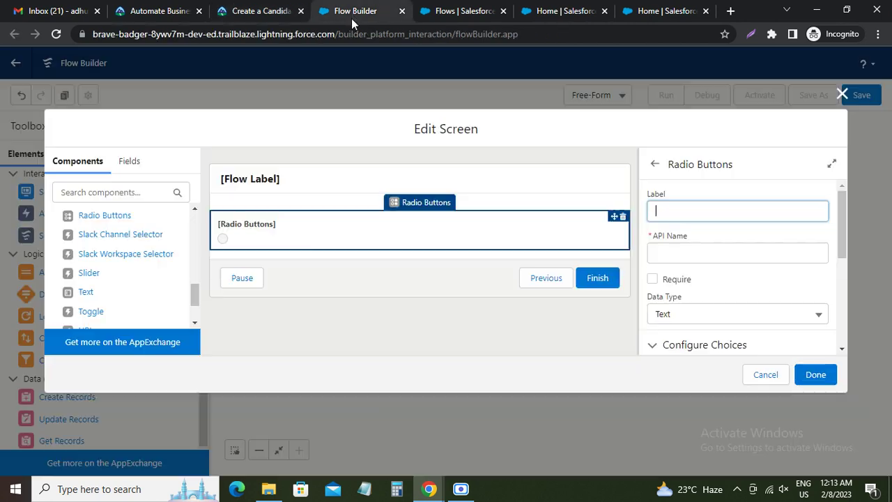
{"action": "key", "text": "ctrl+v"}
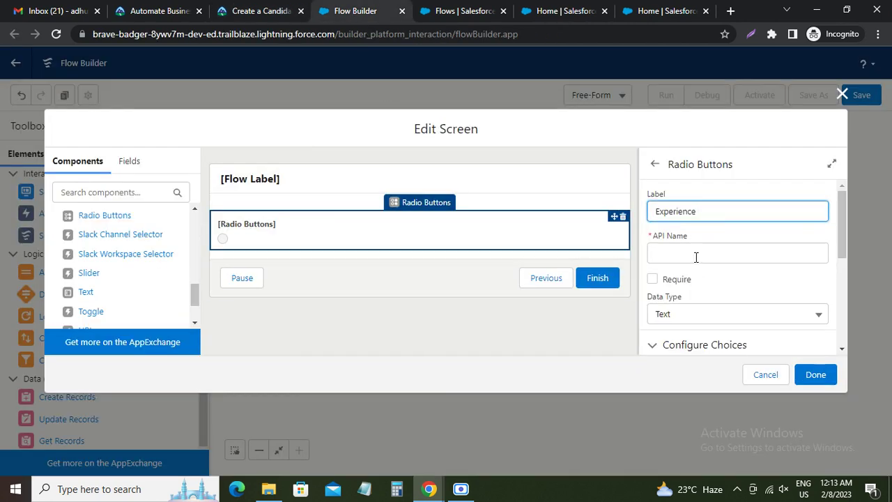
{"action": "left_click", "coordinate": [698, 274]}
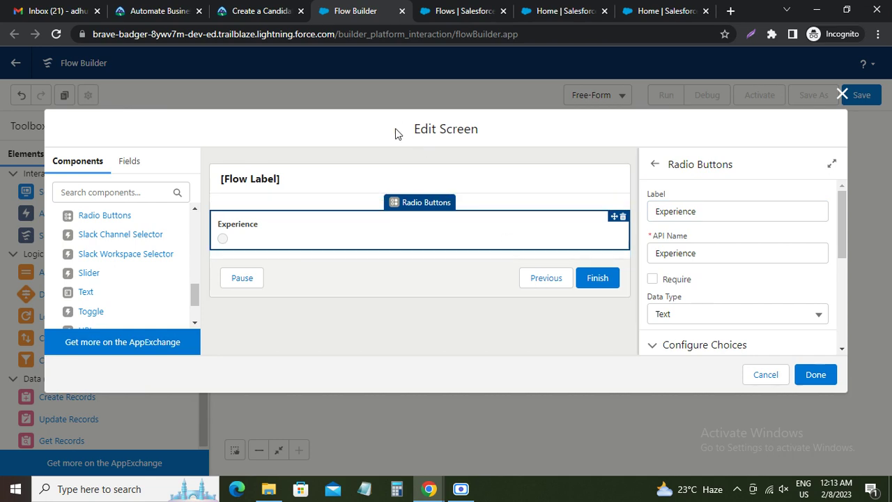
Check the Trailhead instructions for the required data type and set the Experience radio buttons' Data Type to Number
{"action": "left_click", "coordinate": [261, 10]}
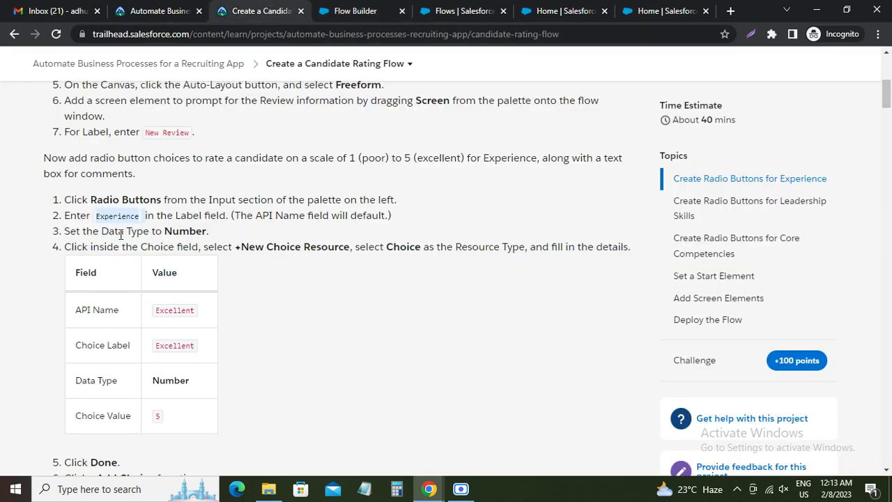
{"action": "left_click_drag", "start_coordinate": [82, 231], "coordinate": [198, 228]}
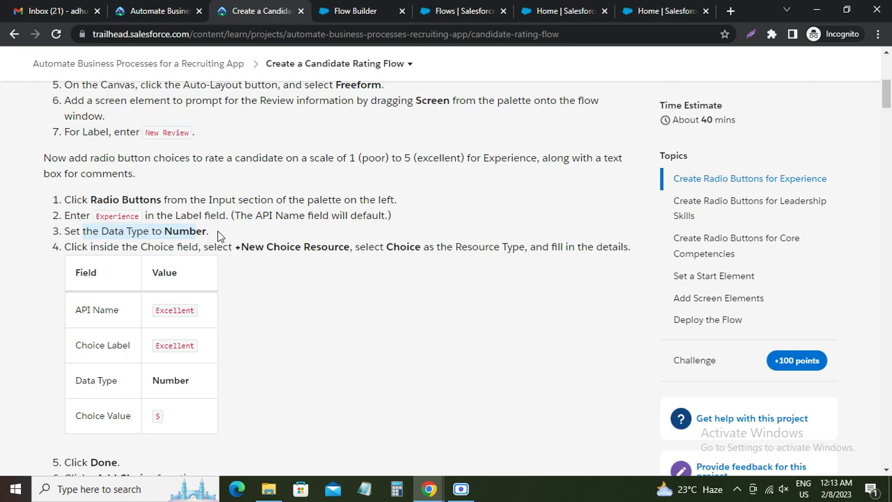
{"action": "left_click", "coordinate": [335, 14]}
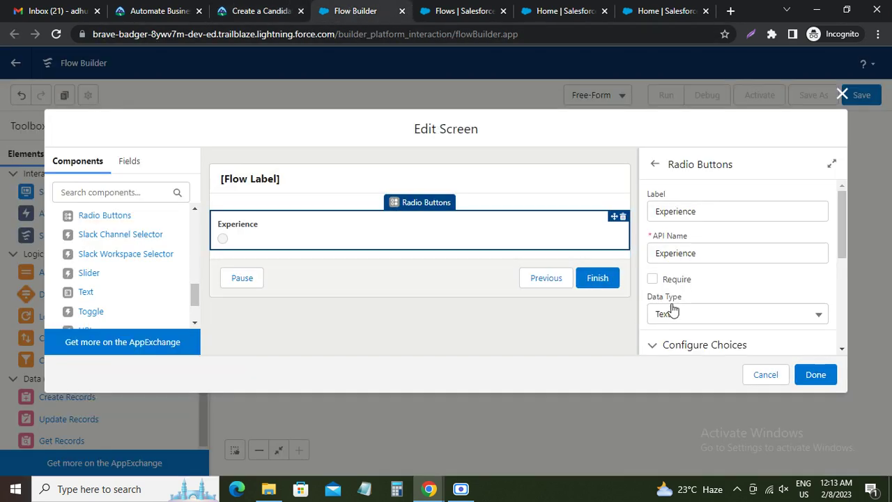
{"action": "scroll", "coordinate": [671, 307], "scroll_direction": "down", "scroll_amount": 1}
{"action": "left_click", "coordinate": [674, 253]}
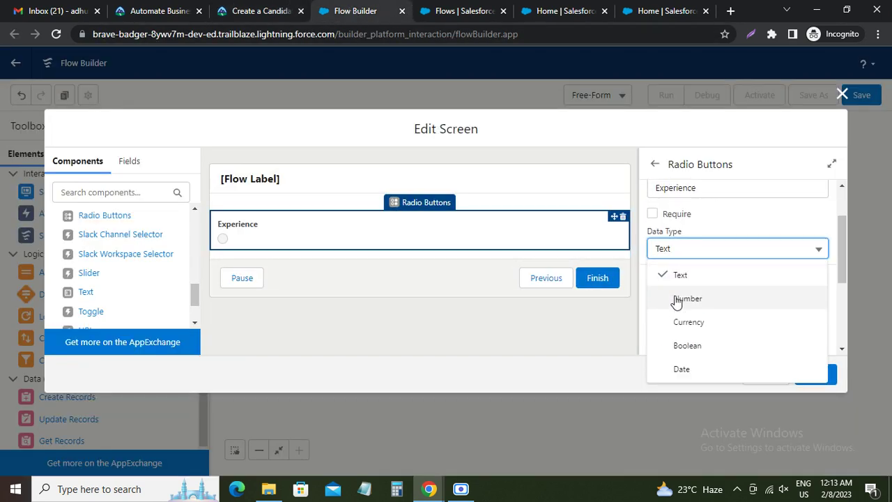
{"action": "left_click", "coordinate": [676, 299]}
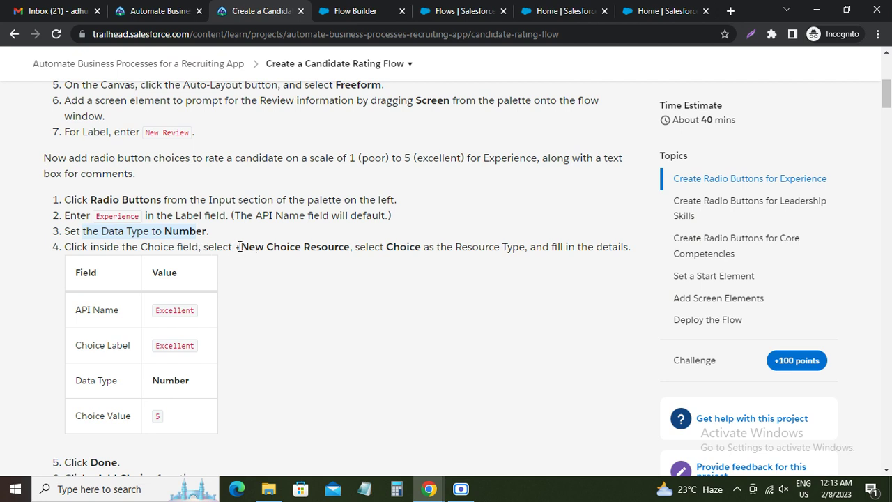
Try to create a new choice resource of type Choice with the API Name Excellent for the Experience radio buttons
{"action": "left_click_drag", "start_coordinate": [240, 247], "coordinate": [348, 247]}
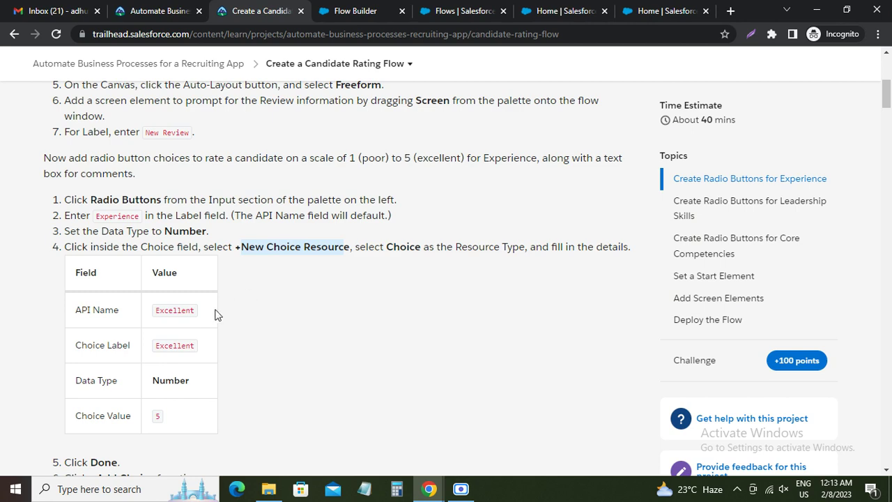
{"action": "double_click", "coordinate": [179, 311]}
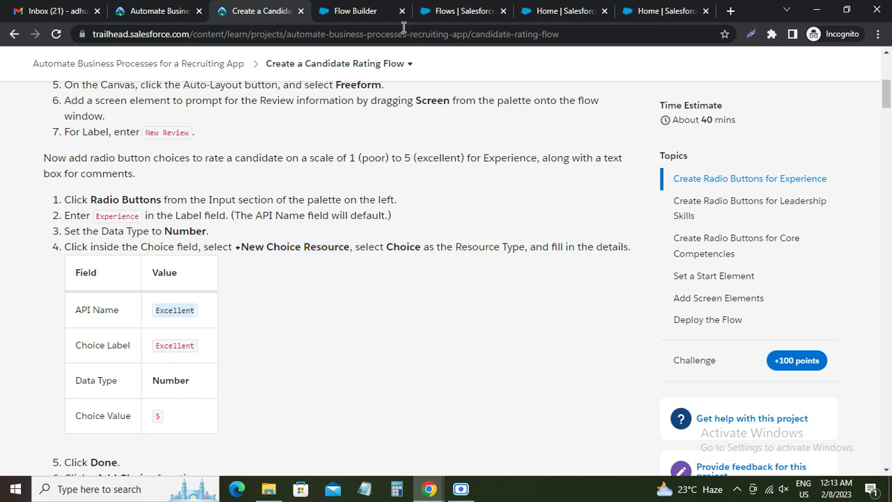
{"action": "left_click", "coordinate": [369, 11]}
{"action": "scroll", "coordinate": [727, 306], "scroll_direction": "down", "scroll_amount": 2}
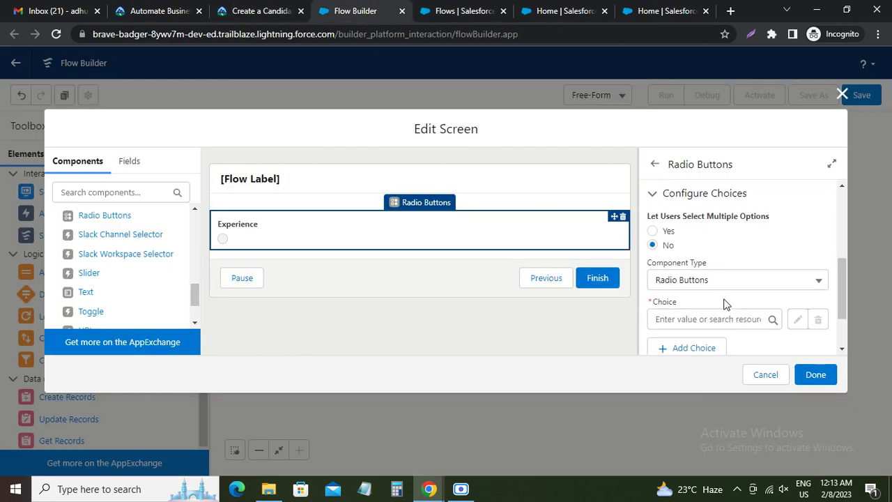
{"action": "scroll", "coordinate": [708, 294], "scroll_direction": "down", "scroll_amount": 1}
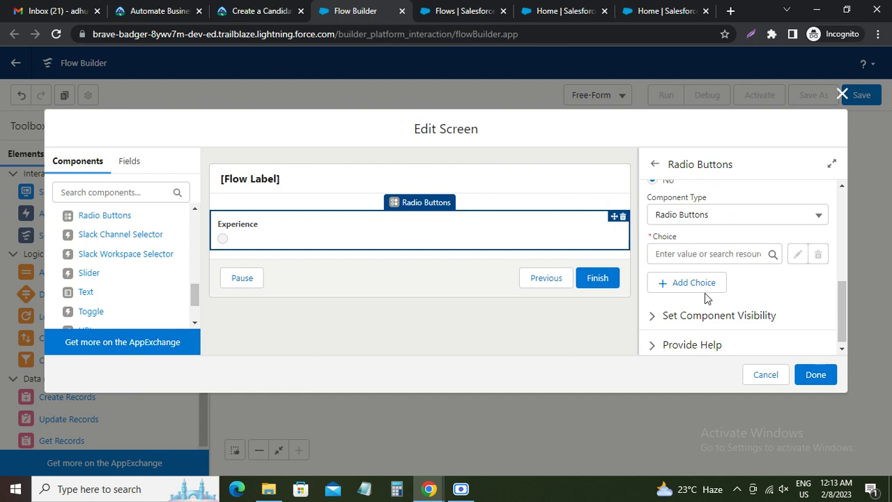
{"action": "left_click", "coordinate": [705, 252]}
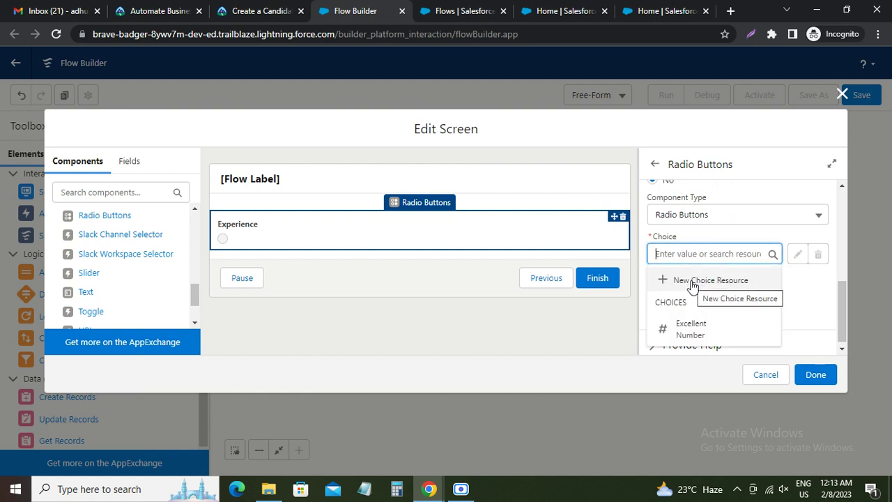
{"action": "left_click", "coordinate": [692, 283]}
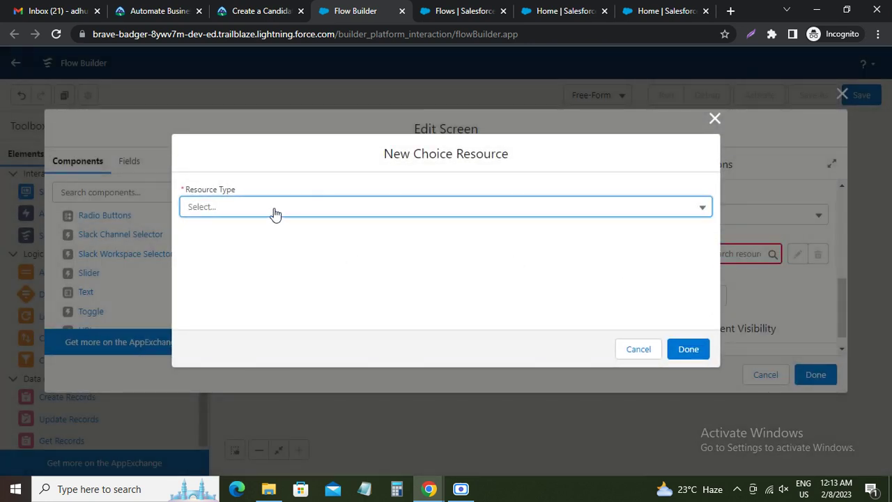
{"action": "left_click", "coordinate": [276, 209]}
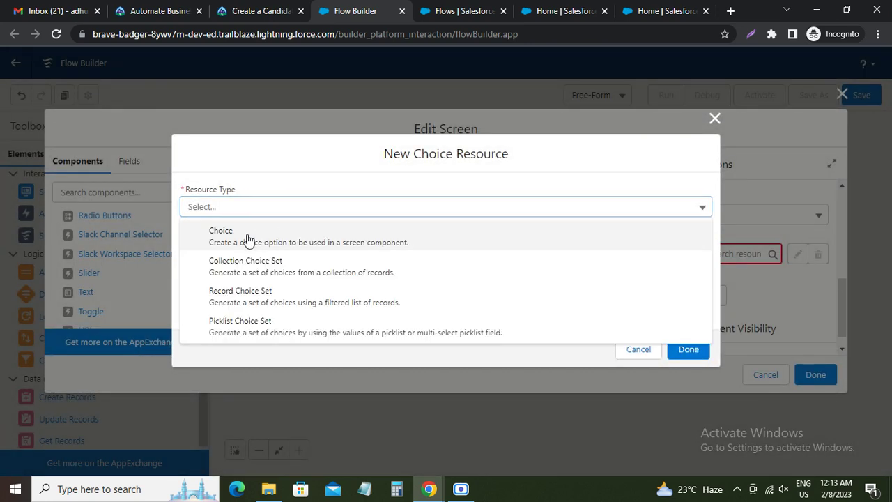
{"action": "left_click", "coordinate": [254, 233]}
{"action": "left_click", "coordinate": [241, 205]}
{"action": "type", "text": "Excellent"}
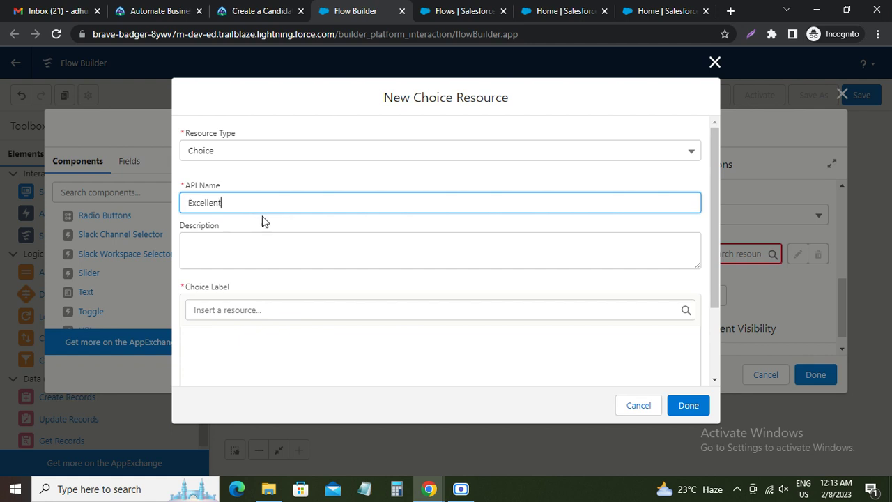
{"action": "left_click", "coordinate": [265, 220]}
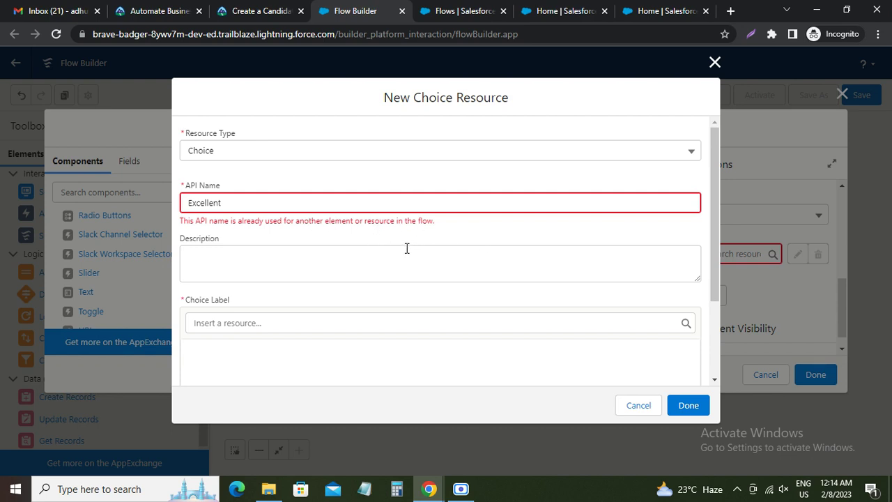
{"action": "left_click", "coordinate": [638, 411]}
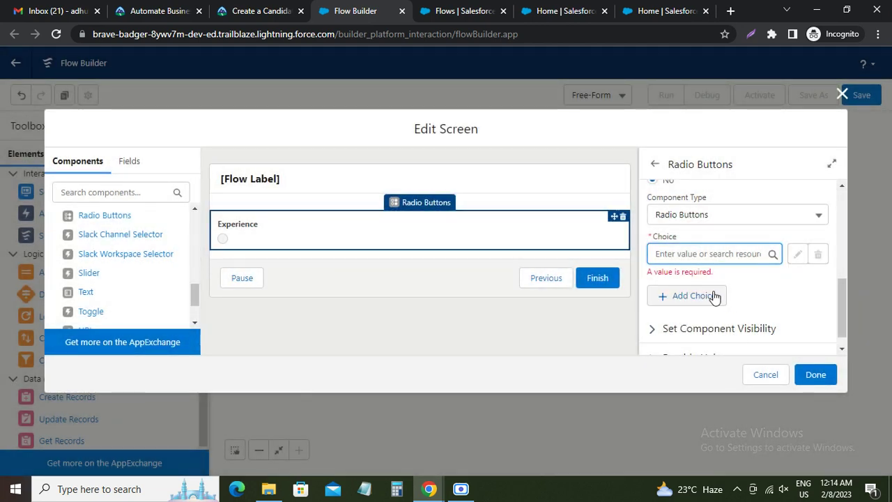
Assign the existing Excellent choice to the Experience radio buttons and open its details, including the API Name, for editing
{"action": "left_click", "coordinate": [748, 257]}
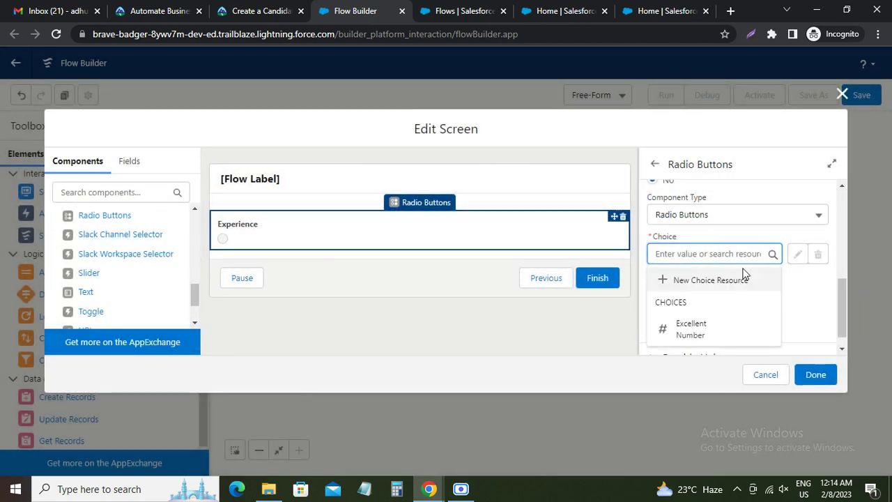
{"action": "left_click", "coordinate": [691, 327]}
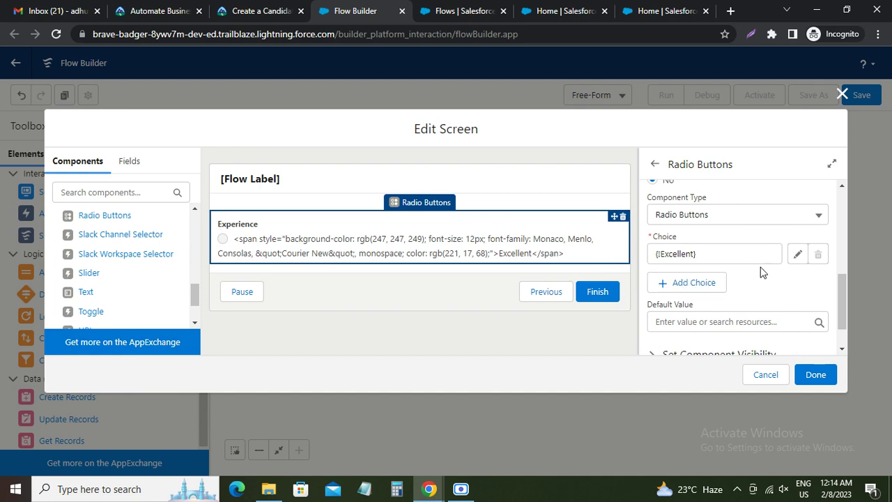
{"action": "left_click", "coordinate": [797, 253]}
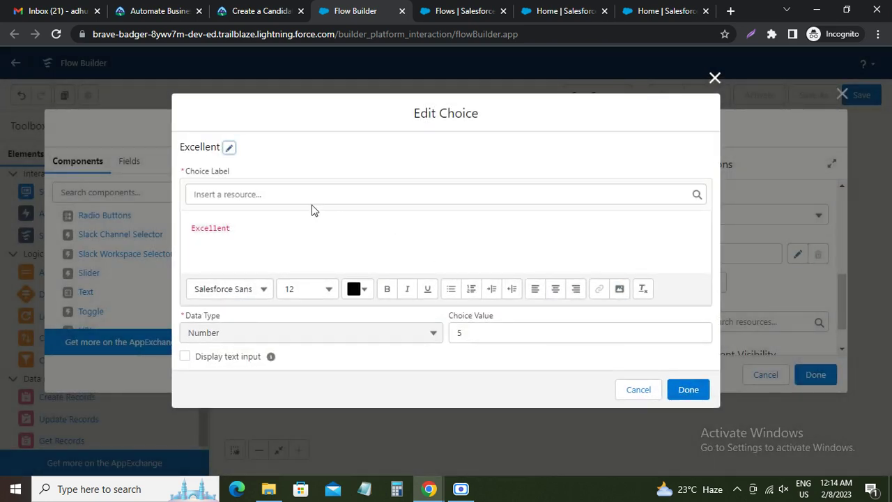
{"action": "left_click", "coordinate": [229, 148]}
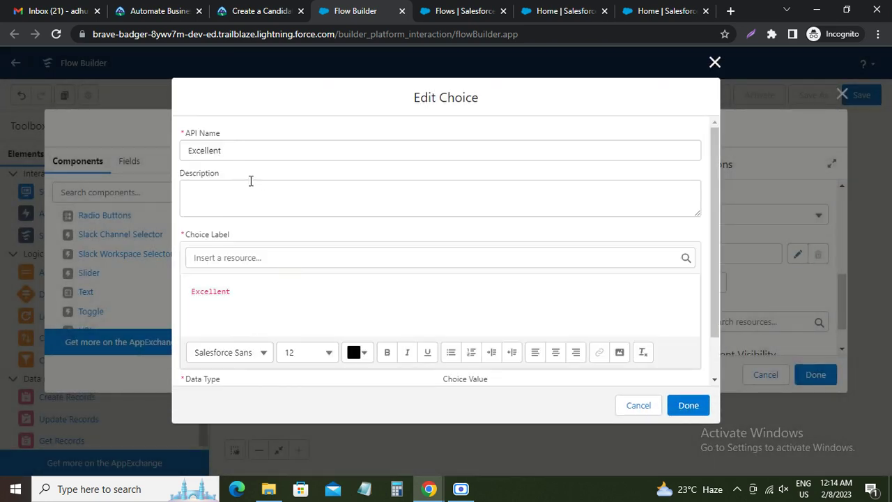
{"action": "left_click", "coordinate": [232, 150]}
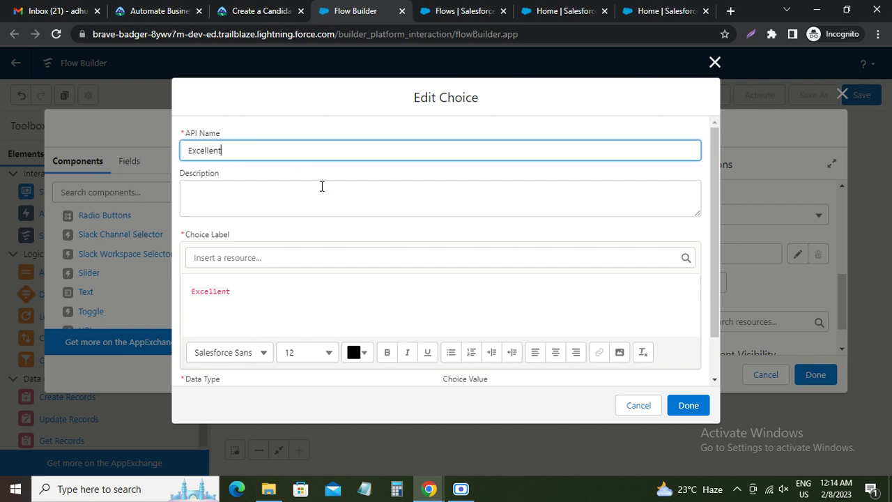
Copy the Choice Label value "Excellent" from the Trailhead instructions and try to insert it as a resource in the choice's label
{"action": "left_click", "coordinate": [269, 12]}
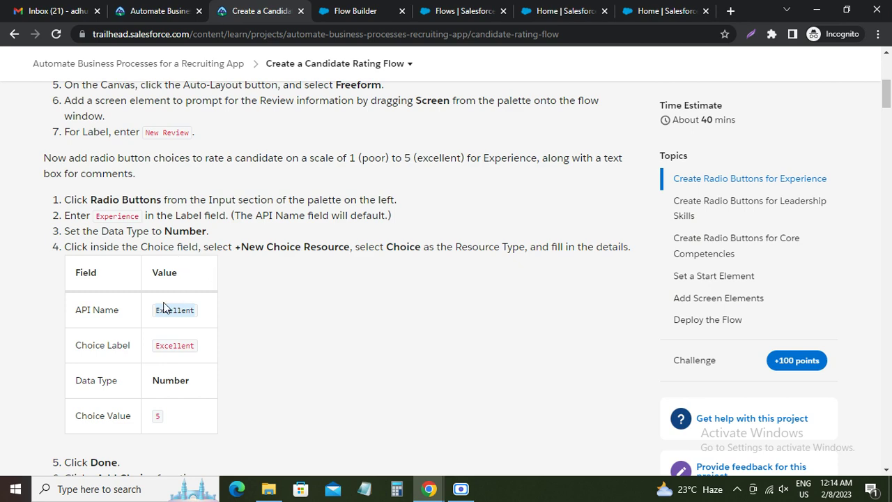
{"action": "left_click", "coordinate": [170, 347]}
{"action": "double_click", "coordinate": [170, 347]}
{"action": "key", "text": "ctrl+c"}
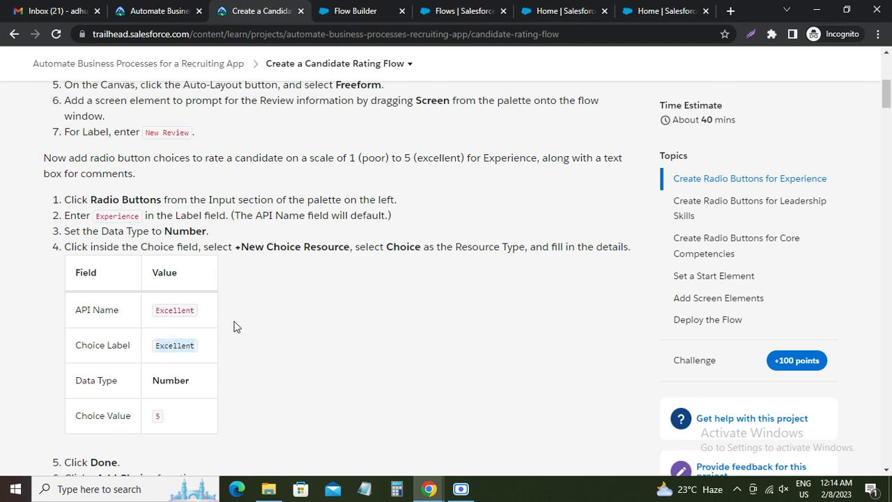
{"action": "left_click", "coordinate": [336, 16]}
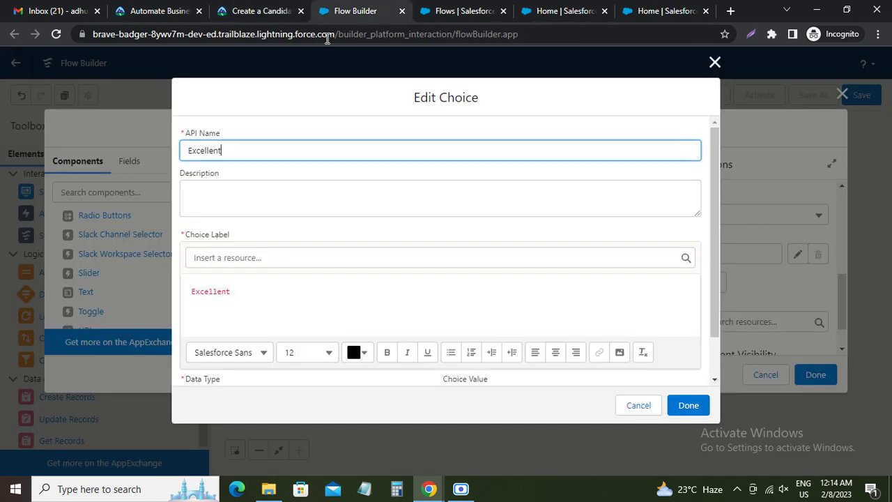
{"action": "left_click", "coordinate": [214, 258]}
{"action": "key", "text": "ctrl+v"}
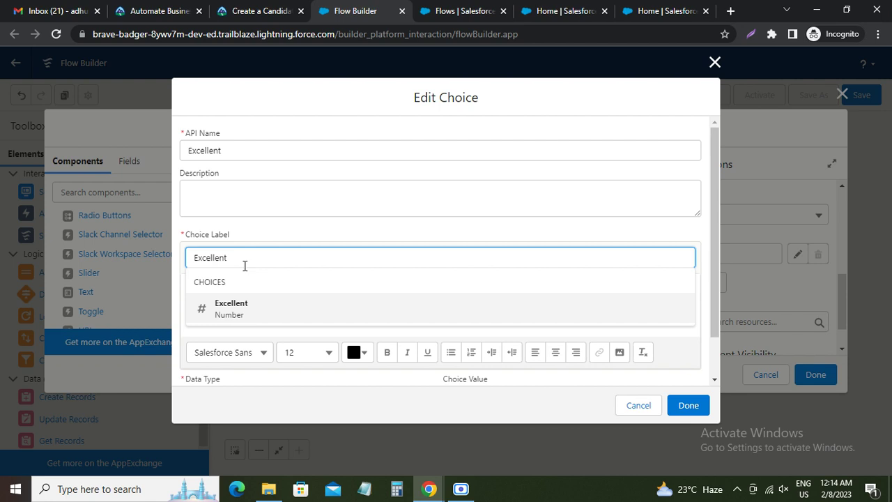
{"action": "key", "text": "Return"}
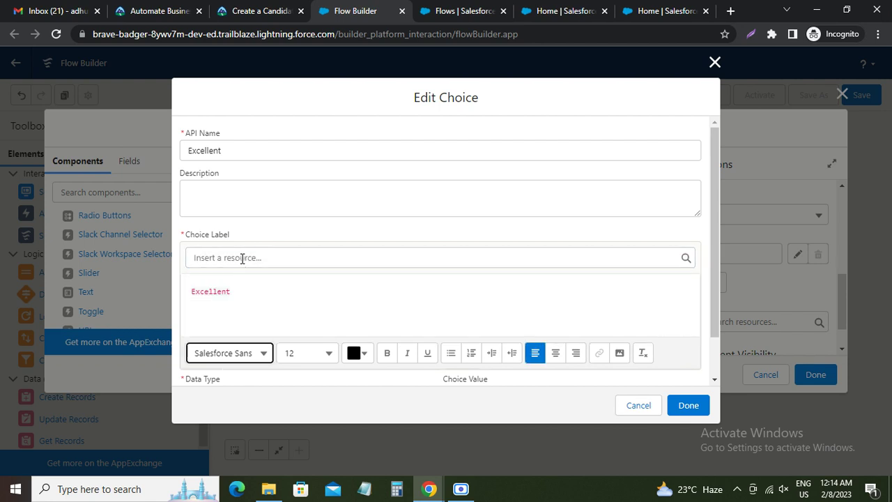
Replace the Excellent choice's label text with a reference to the Excellent choice resource
{"action": "scroll", "coordinate": [237, 252], "scroll_direction": "down", "scroll_amount": 1}
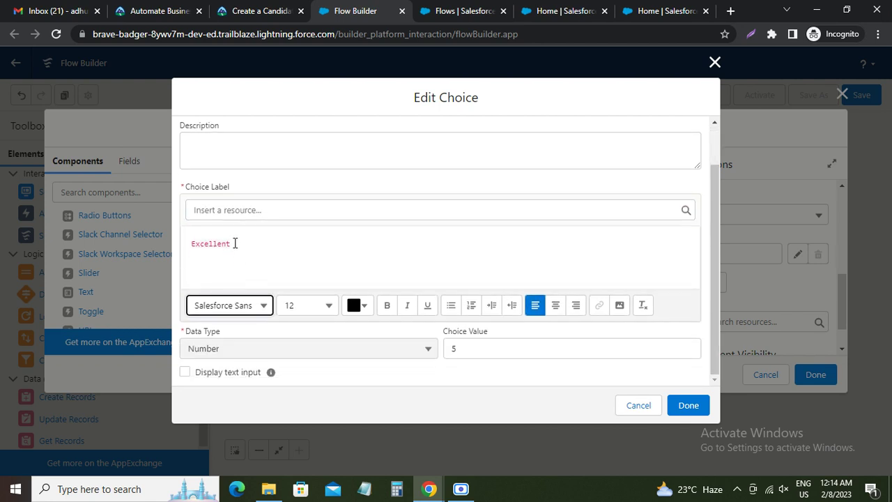
{"action": "left_click_drag", "start_coordinate": [235, 242], "coordinate": [190, 236]}
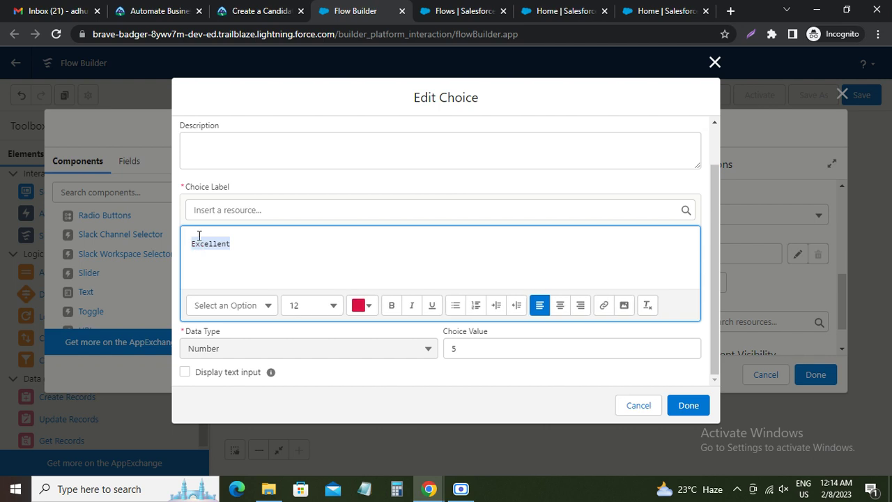
{"action": "key", "text": "BackSpace"}
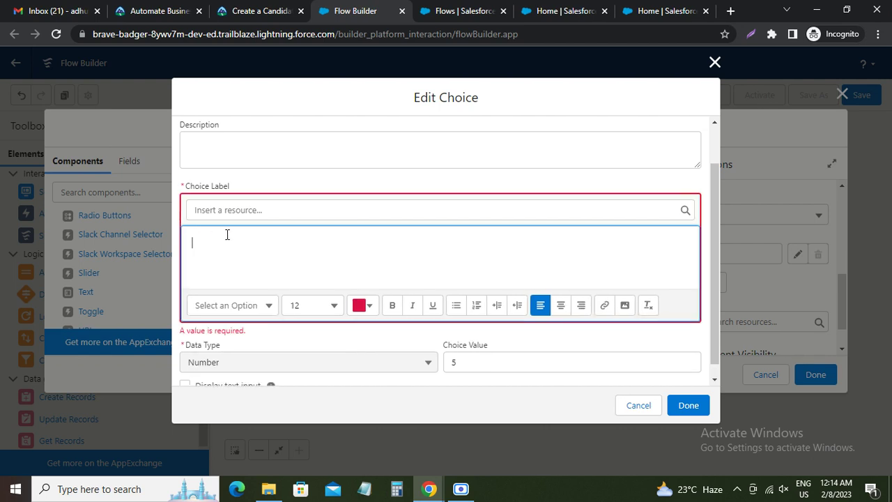
{"action": "left_click", "coordinate": [685, 212]}
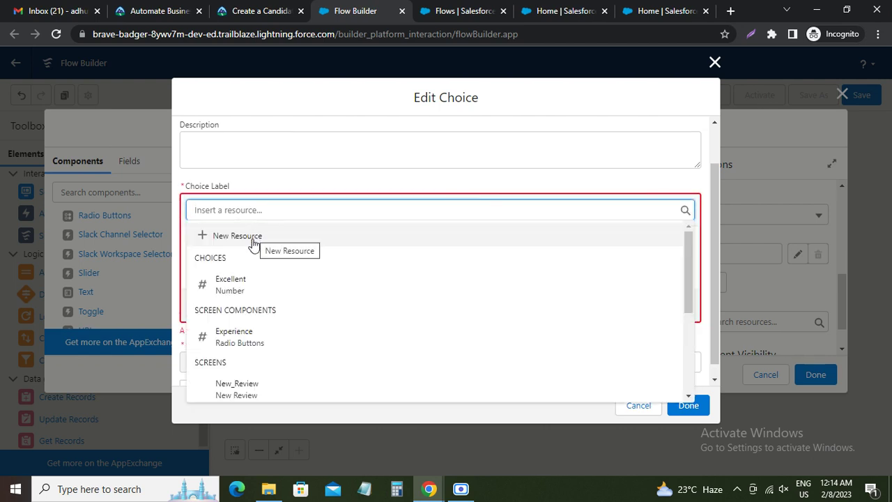
{"action": "left_click", "coordinate": [236, 281]}
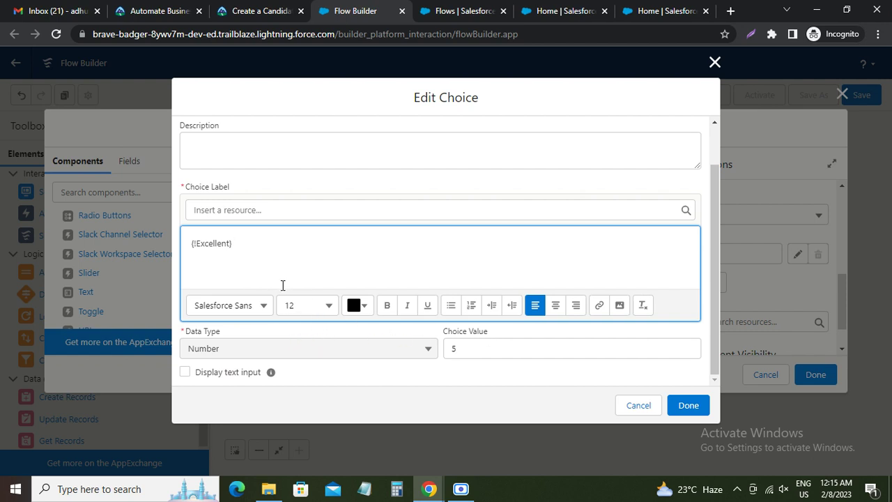
Clear the Excellent choice's label, reinsert the Excellent choice resource as its label, and save the choice
{"action": "left_click_drag", "start_coordinate": [241, 244], "coordinate": [192, 237]}
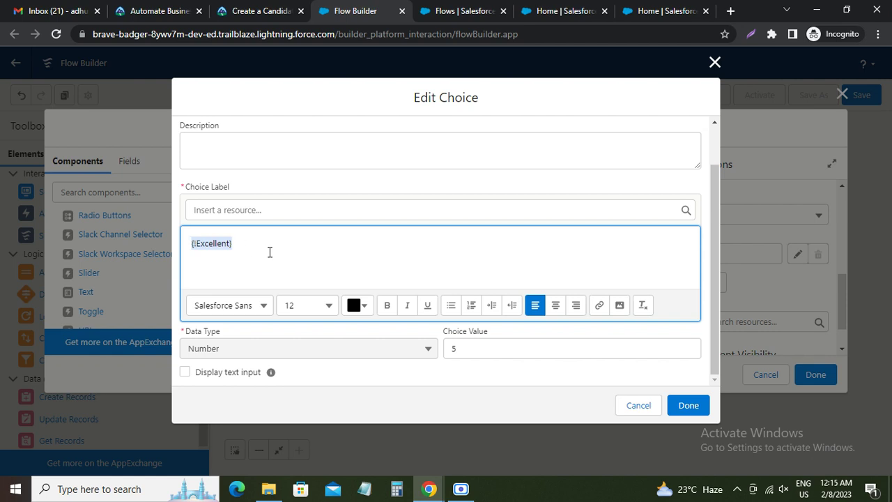
{"action": "key", "text": "BackSpace"}
{"action": "left_click", "coordinate": [218, 209]}
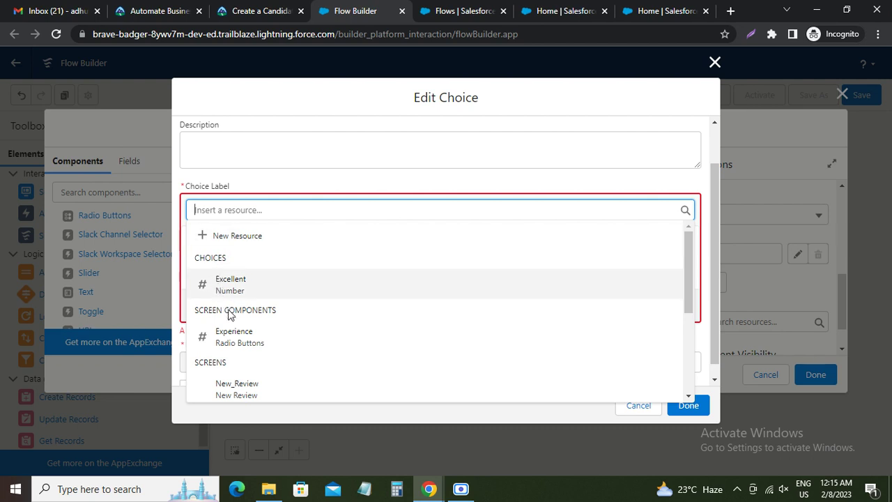
{"action": "scroll", "coordinate": [236, 340], "scroll_direction": "down", "scroll_amount": 1}
{"action": "scroll", "coordinate": [236, 338], "scroll_direction": "down", "scroll_amount": 1}
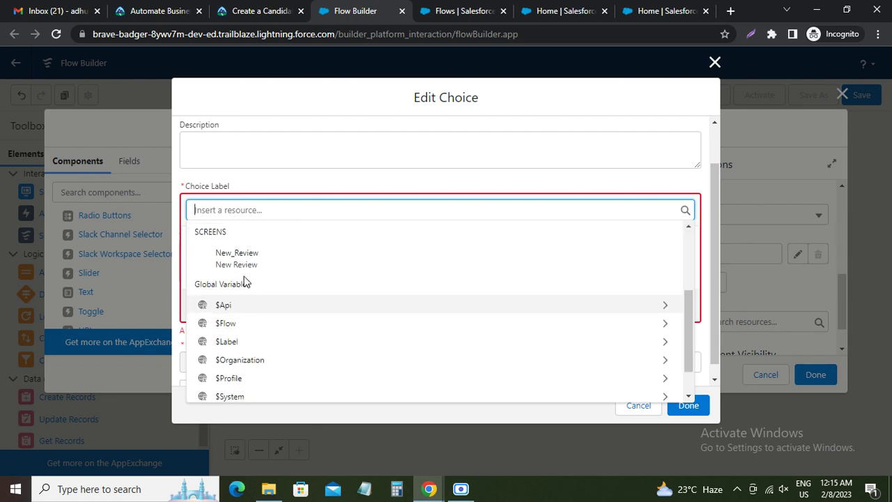
{"action": "scroll", "coordinate": [241, 299], "scroll_direction": "down", "scroll_amount": 1}
{"action": "scroll", "coordinate": [241, 299], "scroll_direction": "down", "scroll_amount": 1}
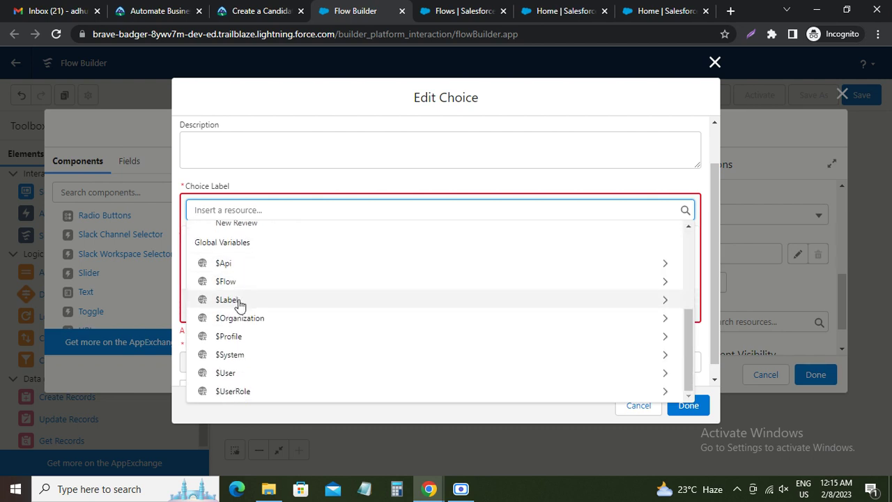
{"action": "scroll", "coordinate": [239, 301], "scroll_direction": "up", "scroll_amount": 1}
{"action": "scroll", "coordinate": [239, 299], "scroll_direction": "up", "scroll_amount": 1}
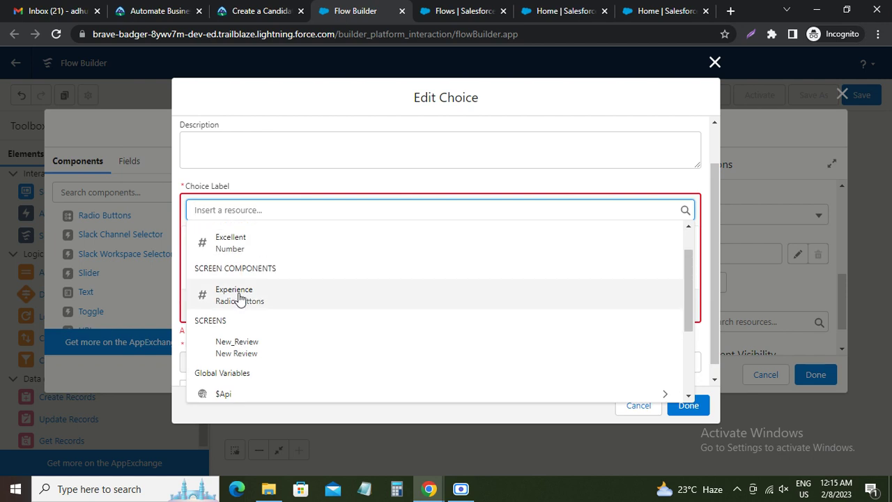
{"action": "left_click", "coordinate": [229, 240]}
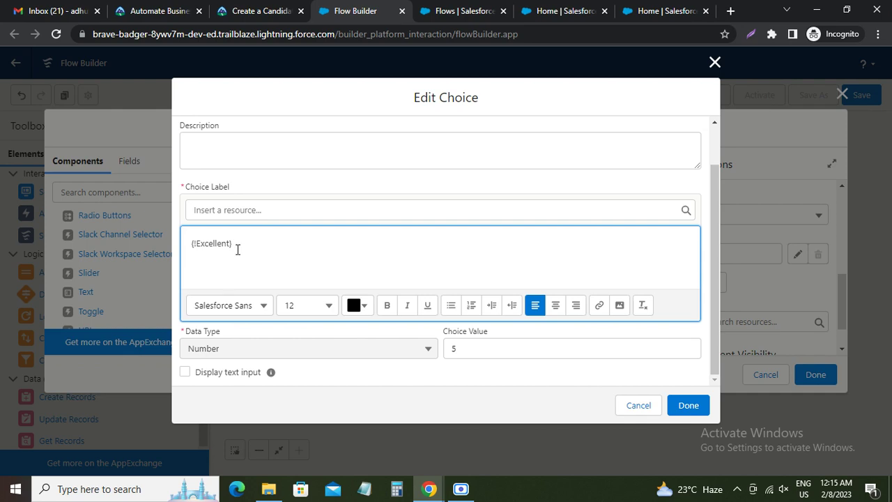
{"action": "left_click_drag", "start_coordinate": [235, 249], "coordinate": [187, 242]}
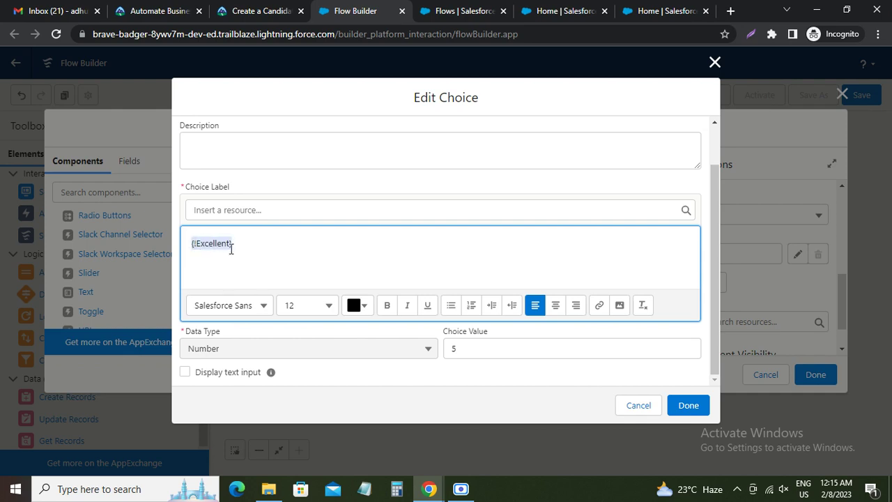
{"action": "left_click", "coordinate": [686, 407]}
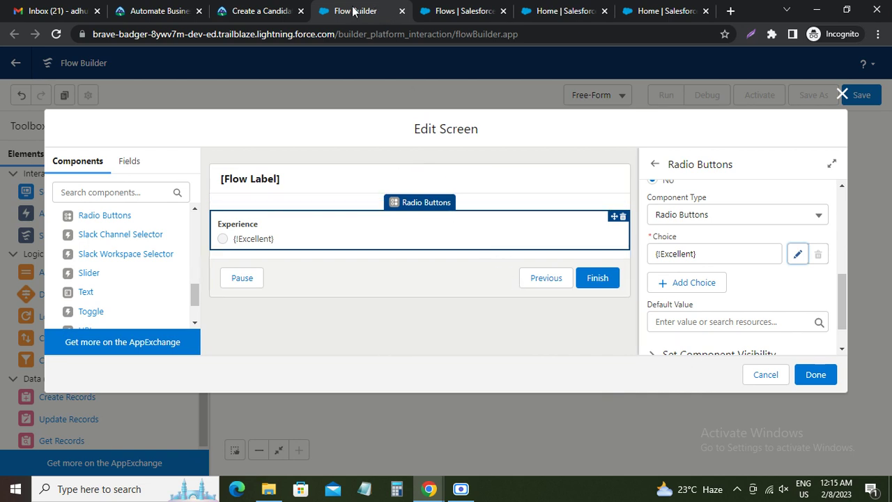
Copy the API Name VeryGood from the Trailhead instructions and add a second choice to the Experience radio buttons in Flow Builder
{"action": "left_click", "coordinate": [261, 11]}
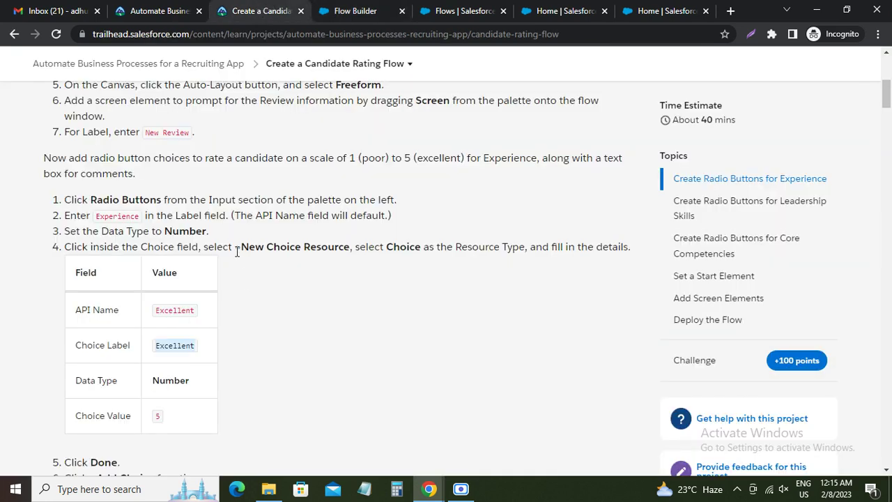
{"action": "scroll", "coordinate": [171, 306], "scroll_direction": "down", "scroll_amount": 2}
{"action": "left_click_drag", "start_coordinate": [89, 333], "coordinate": [148, 347]}
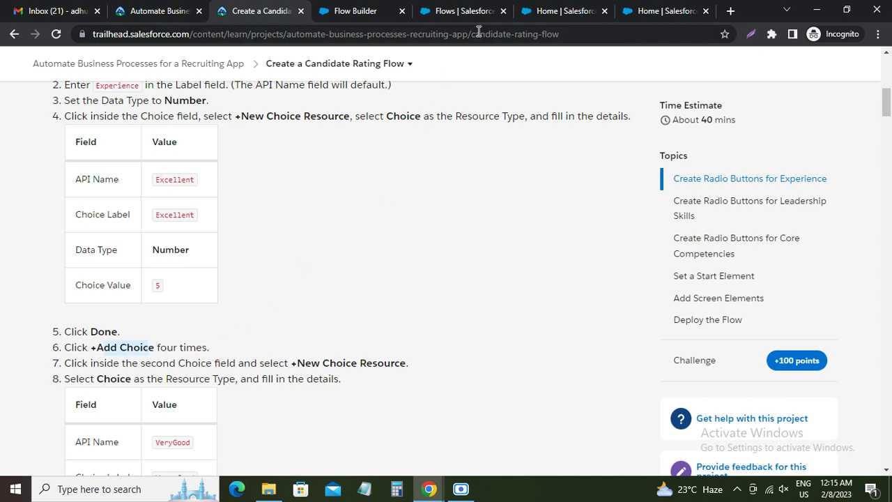
{"action": "scroll", "coordinate": [238, 247], "scroll_direction": "down", "scroll_amount": 3}
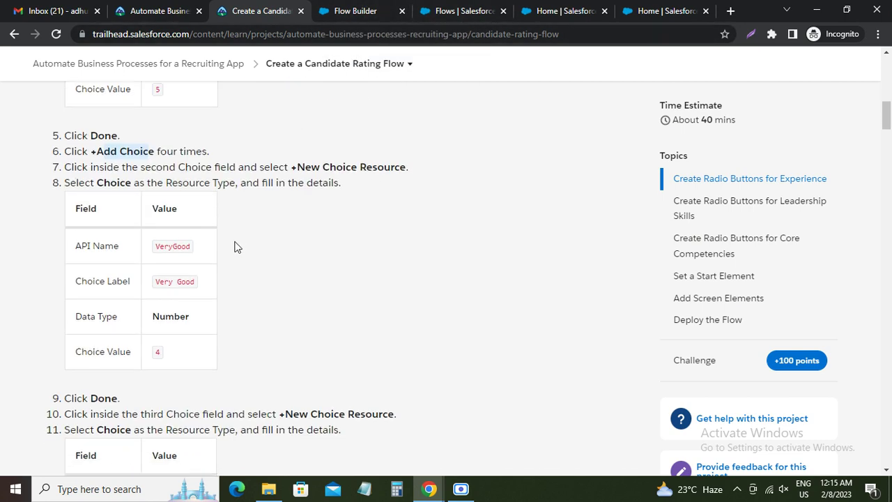
{"action": "left_click_drag", "start_coordinate": [156, 247], "coordinate": [193, 249]}
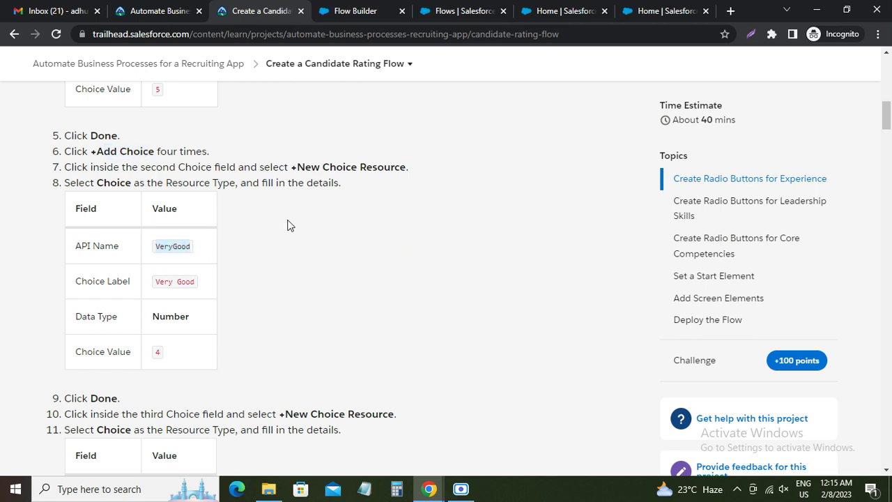
{"action": "left_click", "coordinate": [359, 10]}
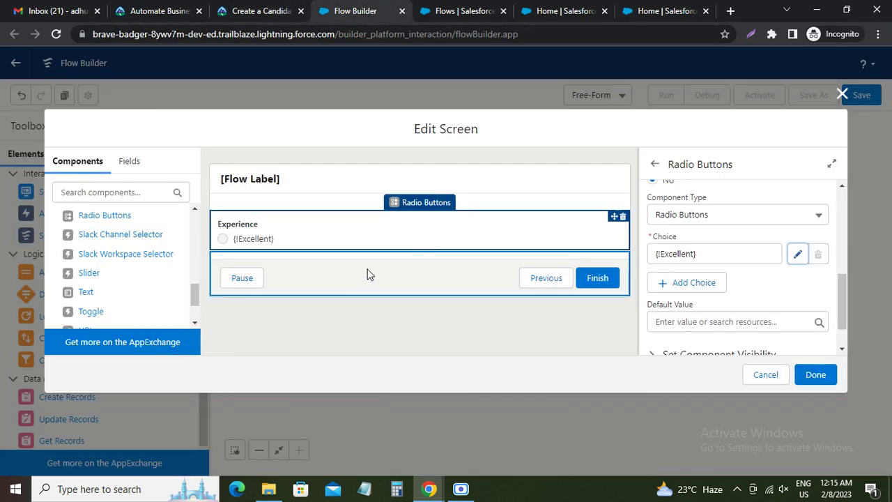
{"action": "left_click", "coordinate": [705, 287]}
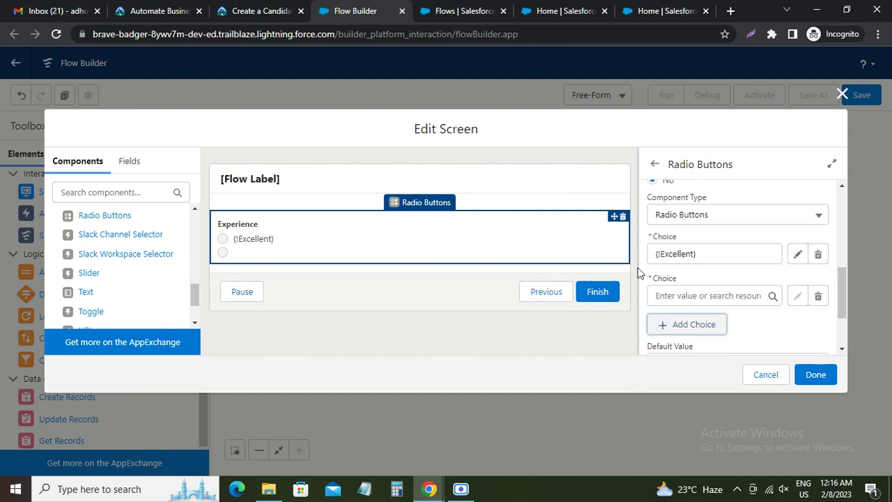
{"action": "left_click", "coordinate": [677, 295]}
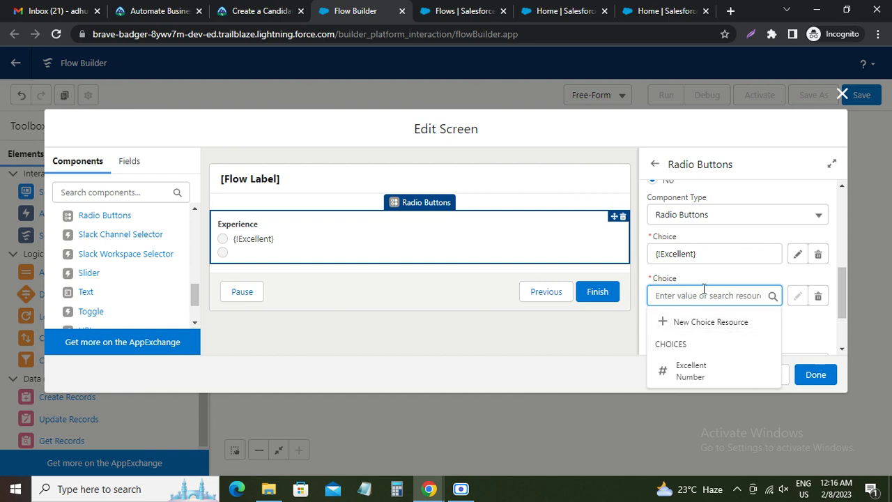
{"action": "type", "text": "VeryGood"}
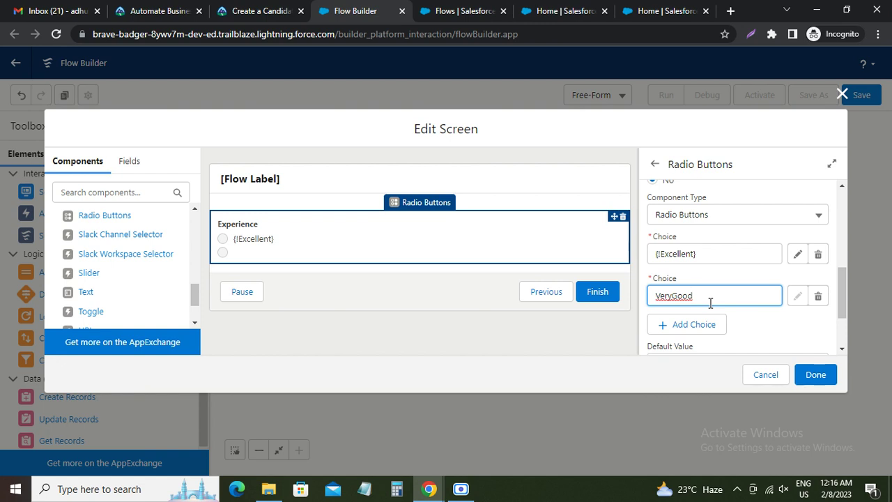
{"action": "left_click_drag", "start_coordinate": [701, 296], "coordinate": [651, 296]}
{"action": "key", "text": "ctrl+c"}
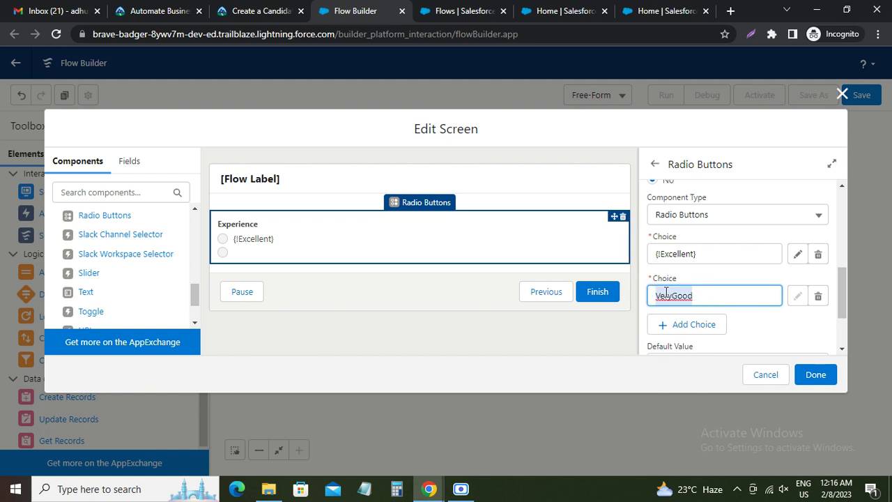
{"action": "key", "text": "BackSpace"}
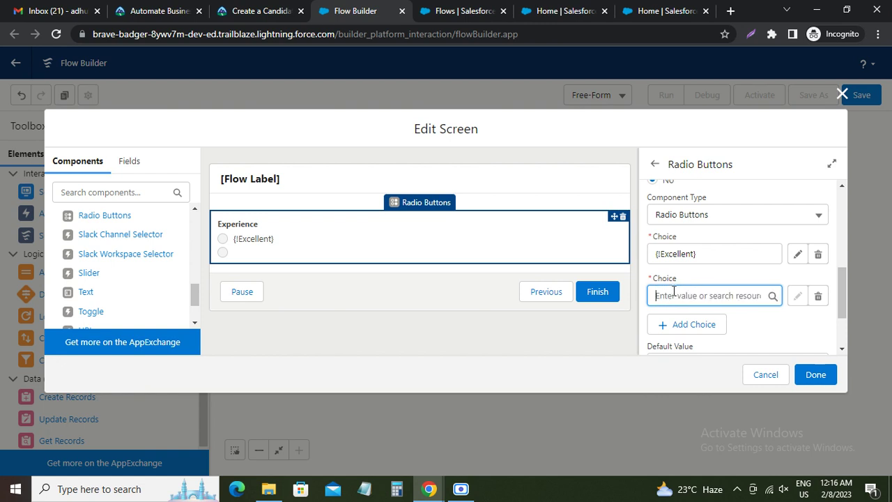
Start a new choice resource of type Choice for the second Experience choice, with the API Name VeryGood
{"action": "left_click", "coordinate": [744, 295]}
{"action": "left_click", "coordinate": [711, 320]}
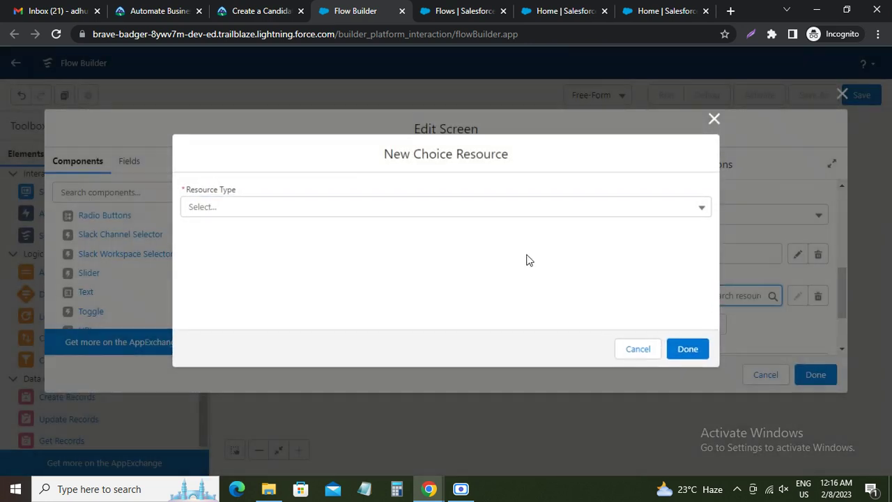
{"action": "left_click", "coordinate": [205, 207]}
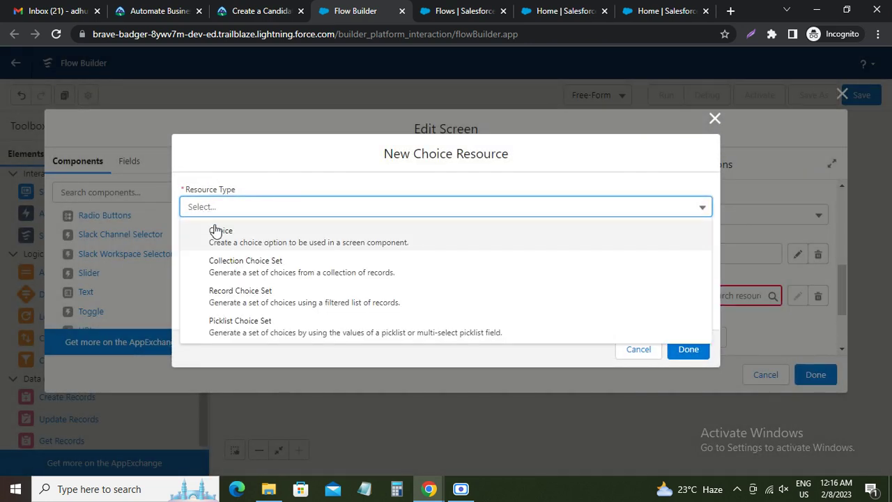
{"action": "left_click", "coordinate": [220, 237]}
{"action": "left_click", "coordinate": [217, 203]}
{"action": "type", "text": "VeryGood"}
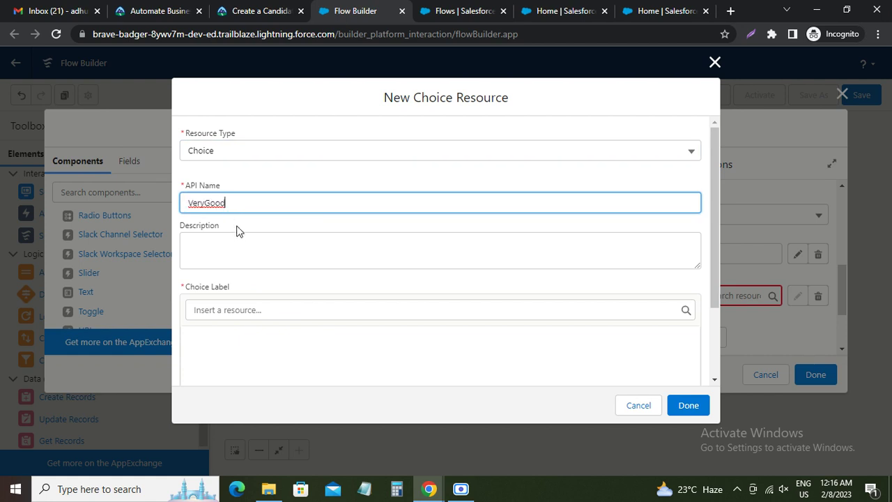
Try to insert VeryGood as a resource in the new choice's label
{"action": "left_click", "coordinate": [237, 247]}
{"action": "left_click", "coordinate": [223, 306]}
{"action": "key", "text": "ctrl+v"}
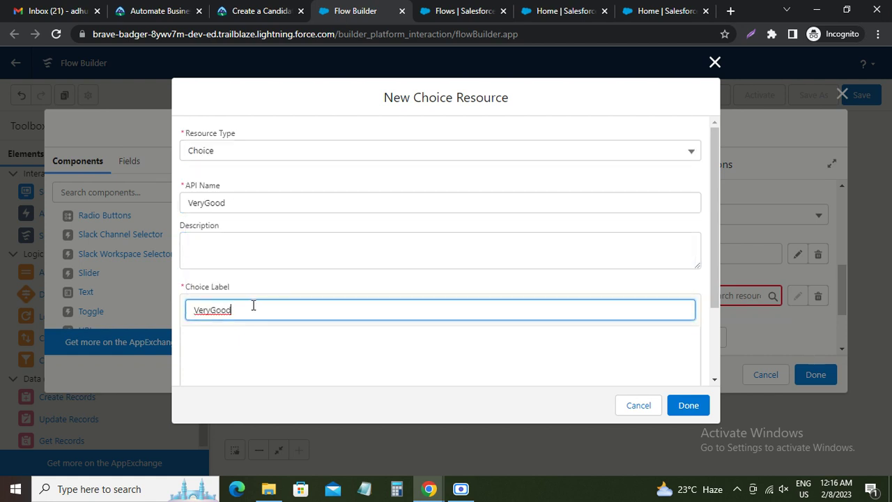
{"action": "left_click", "coordinate": [262, 341]}
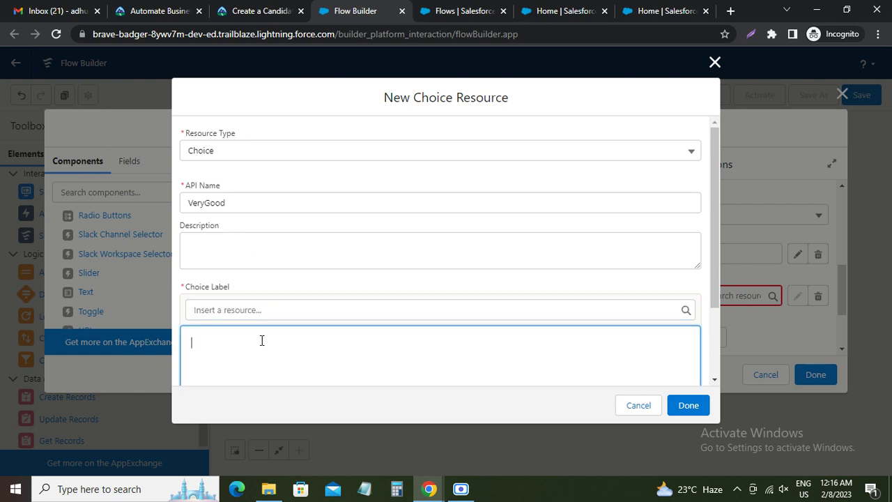
{"action": "scroll", "coordinate": [230, 293], "scroll_direction": "down", "scroll_amount": 2}
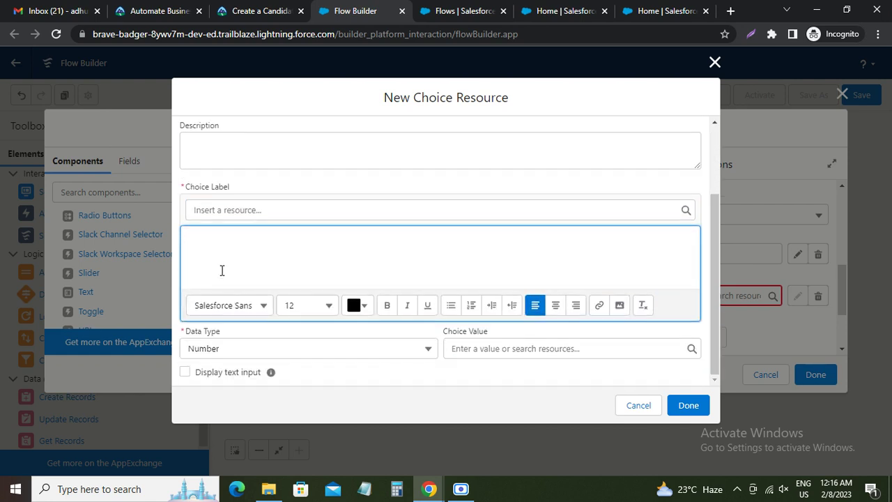
{"action": "left_click", "coordinate": [220, 212]}
{"action": "key", "text": "ctrl+v"}
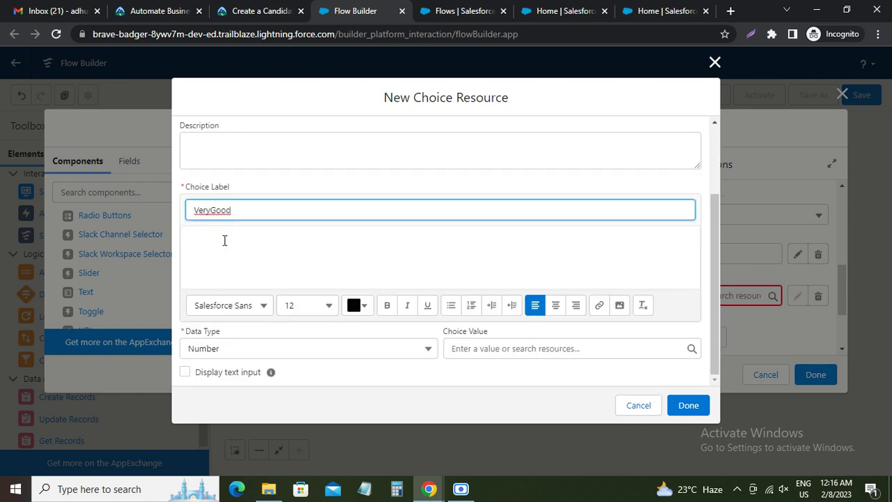
{"action": "left_click", "coordinate": [221, 241]}
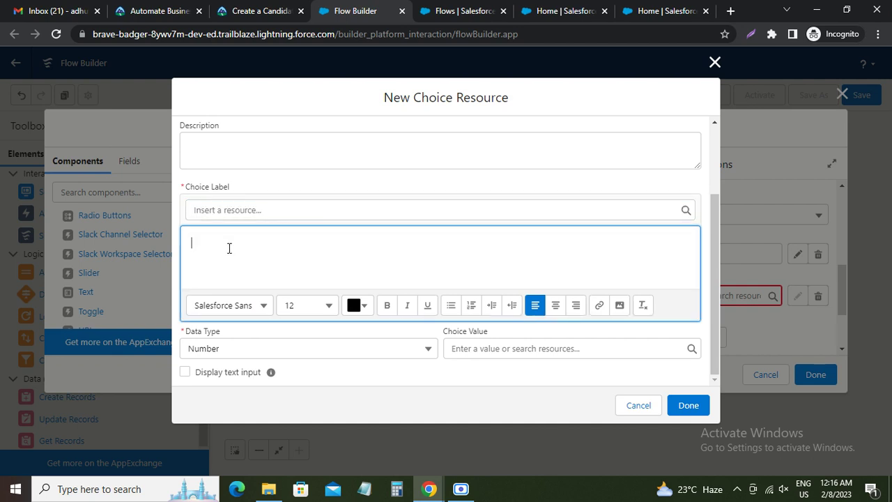
{"action": "left_click", "coordinate": [233, 212]}
{"action": "key", "text": "ctrl+v"}
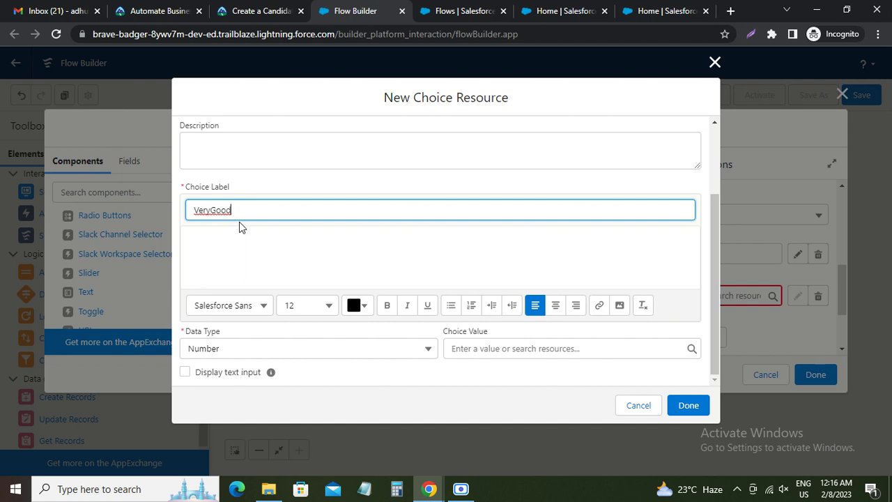
Keep the new choice's data type as Number, set its Choice Value to 4, and try to save the choice
{"action": "left_click", "coordinate": [229, 351]}
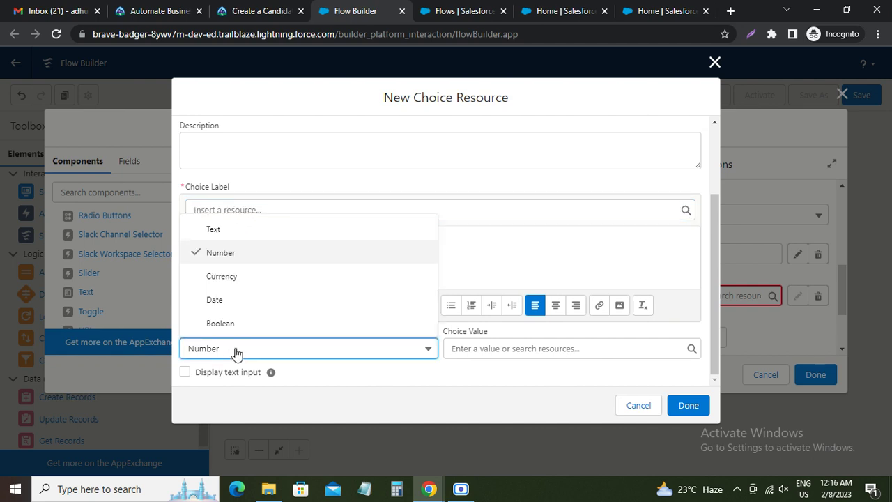
{"action": "left_click", "coordinate": [494, 347]}
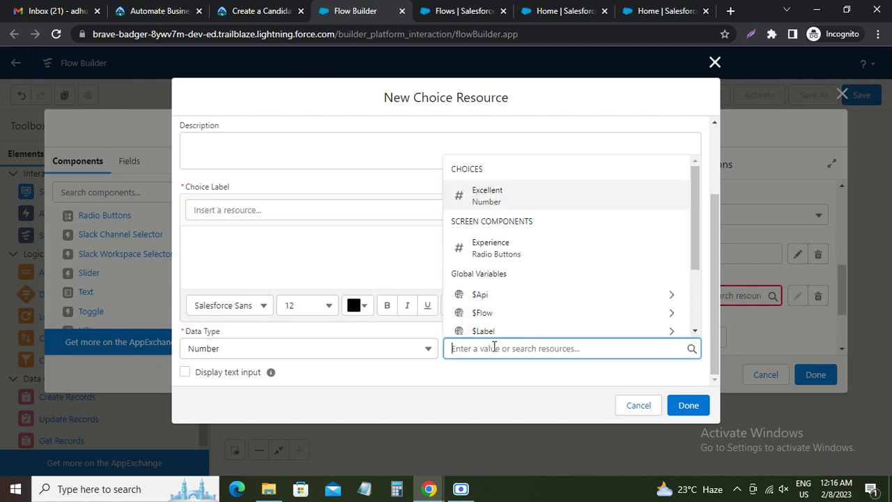
{"action": "type", "text": "4"}
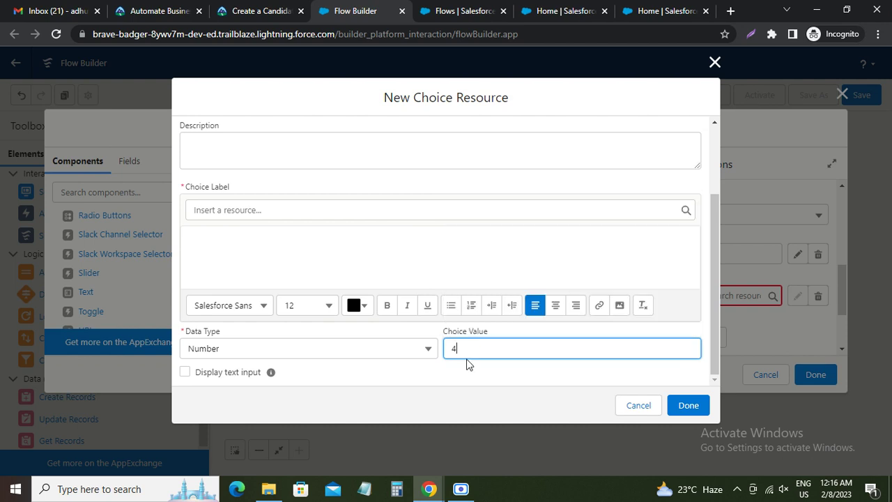
{"action": "left_click", "coordinate": [456, 368]}
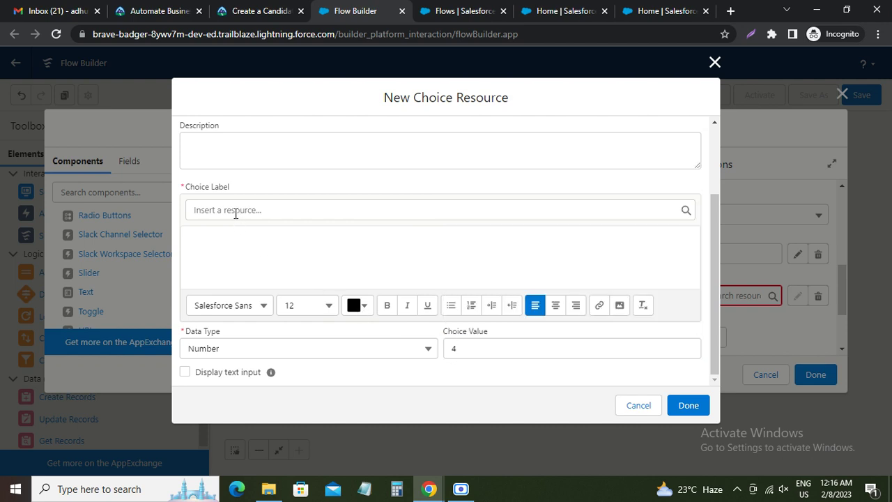
{"action": "left_click", "coordinate": [688, 405]}
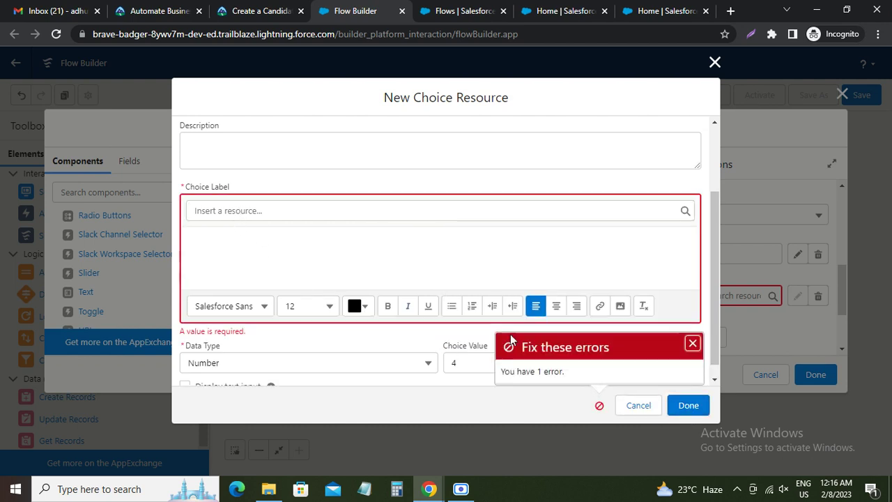
Enter VeryGood as the text of the new choice's label
{"action": "left_click", "coordinate": [250, 213]}
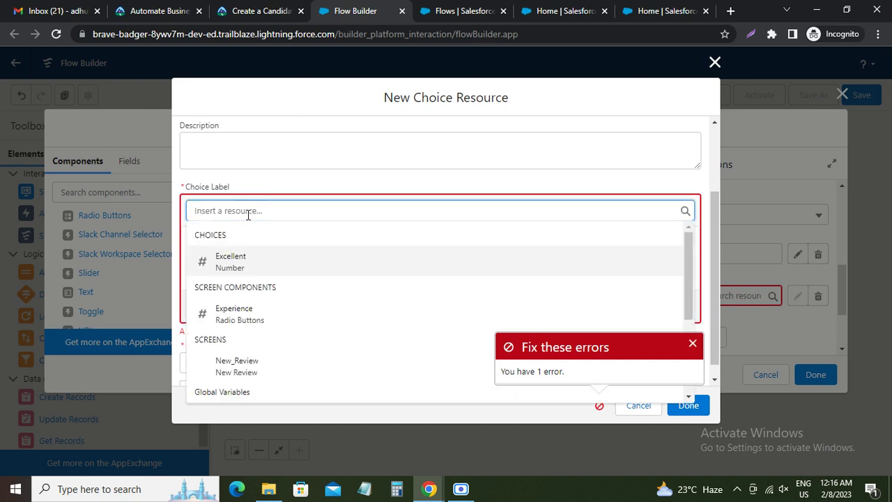
{"action": "type", "text": "VeryGood"}
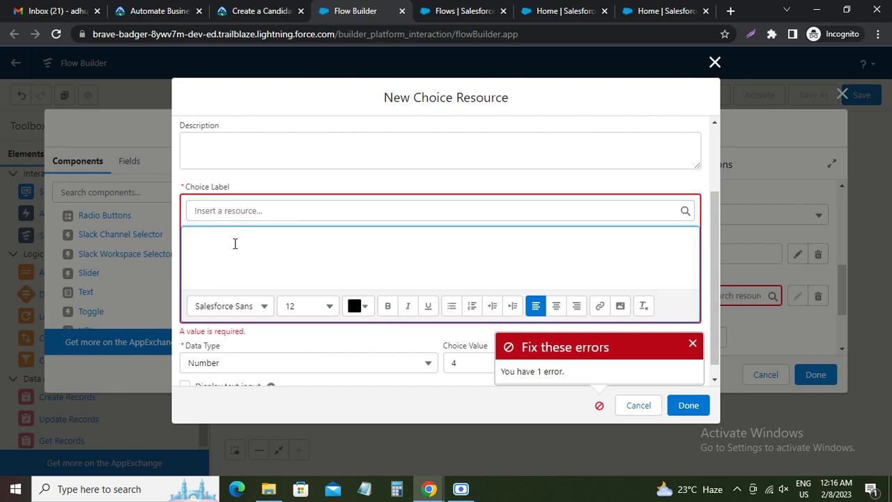
{"action": "type", "text": "VeryGood"}
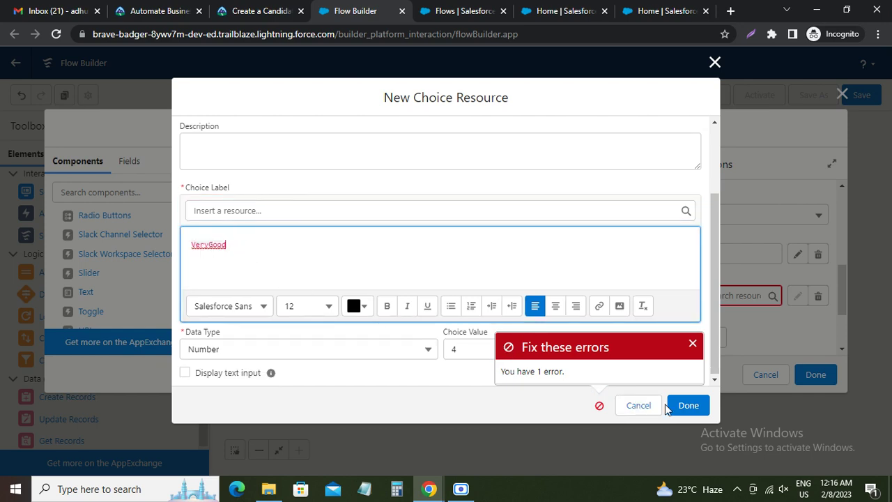
Save the VeryGood choice, reopen it for editing, and clear its label text
{"action": "left_click", "coordinate": [689, 408]}
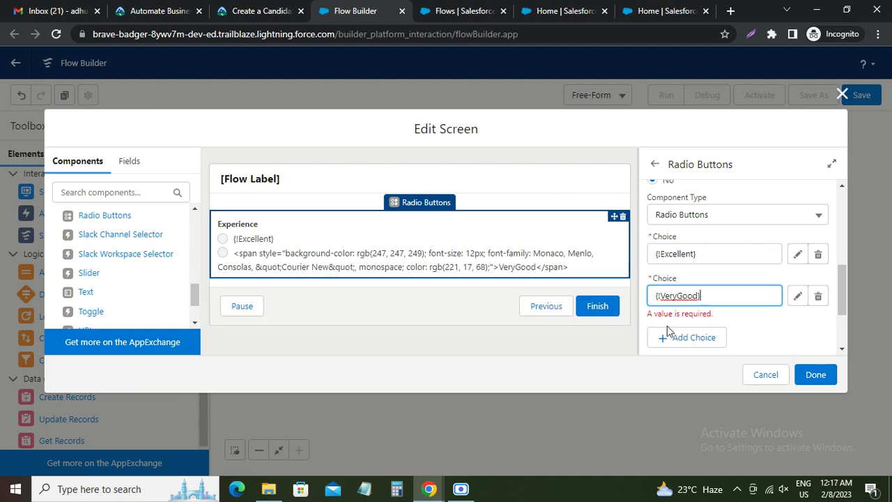
{"action": "left_click", "coordinate": [797, 296]}
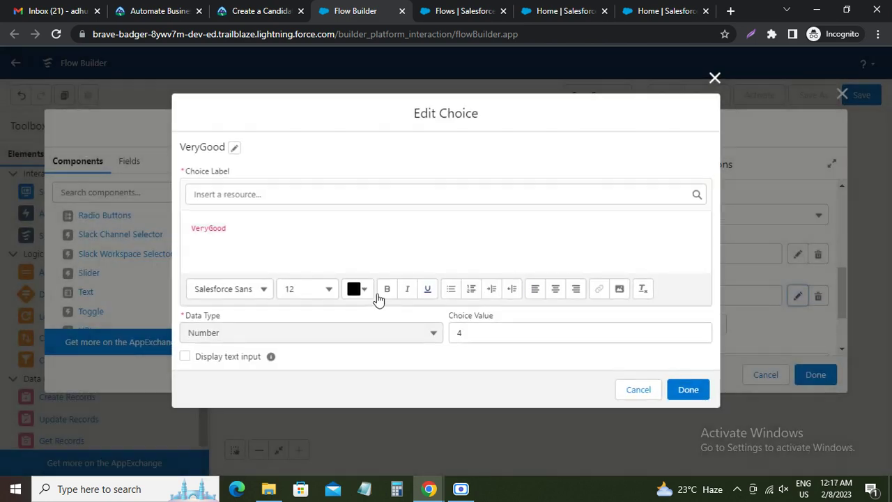
{"action": "left_click_drag", "start_coordinate": [233, 235], "coordinate": [191, 227]}
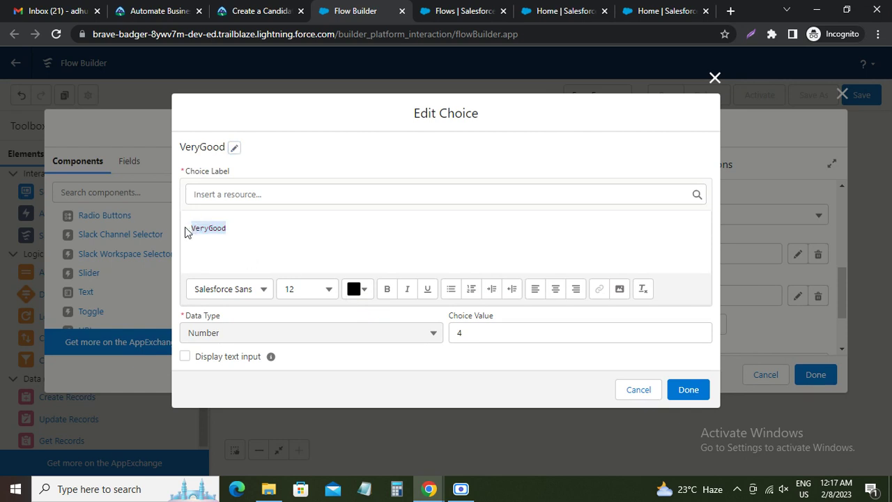
{"action": "left_click", "coordinate": [186, 229]}
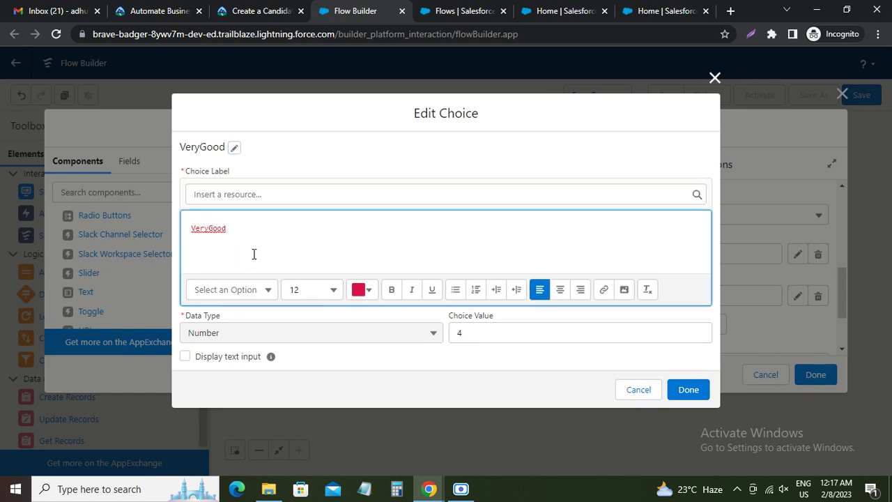
{"action": "double_click", "coordinate": [214, 229]}
{"action": "key", "text": "BackSpace"}
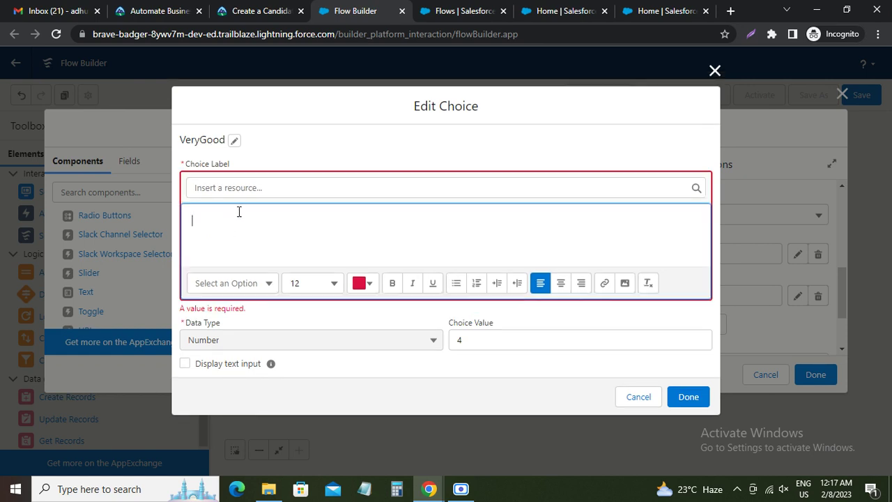
Insert the VeryGood choice resource as the choice's label and save the edited choice
{"action": "left_click", "coordinate": [225, 189]}
{"action": "type", "text": "VeryGood"}
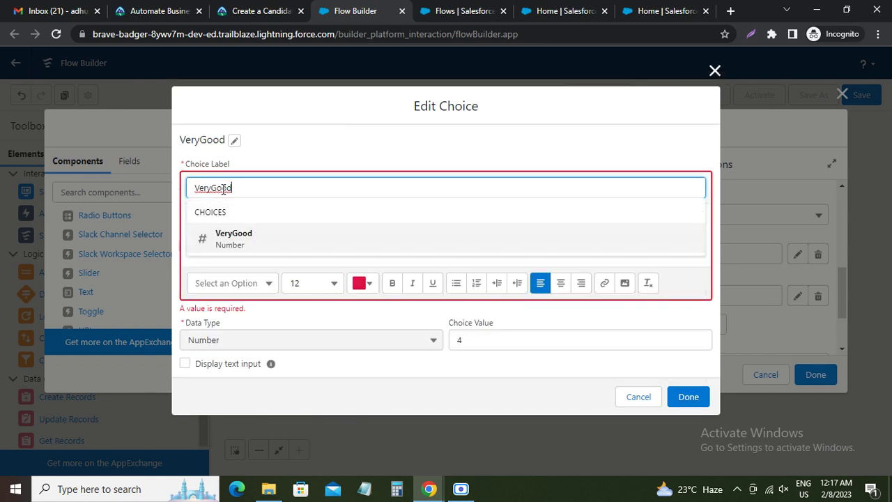
{"action": "left_click", "coordinate": [224, 238]}
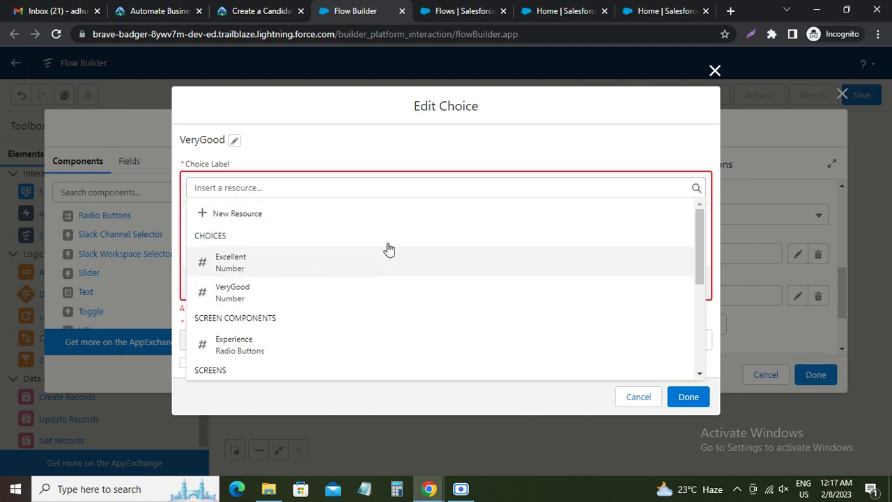
{"action": "left_click", "coordinate": [375, 155]}
{"action": "left_click", "coordinate": [282, 185]}
{"action": "type", "text": "VeryGood"}
{"action": "left_click", "coordinate": [233, 239]}
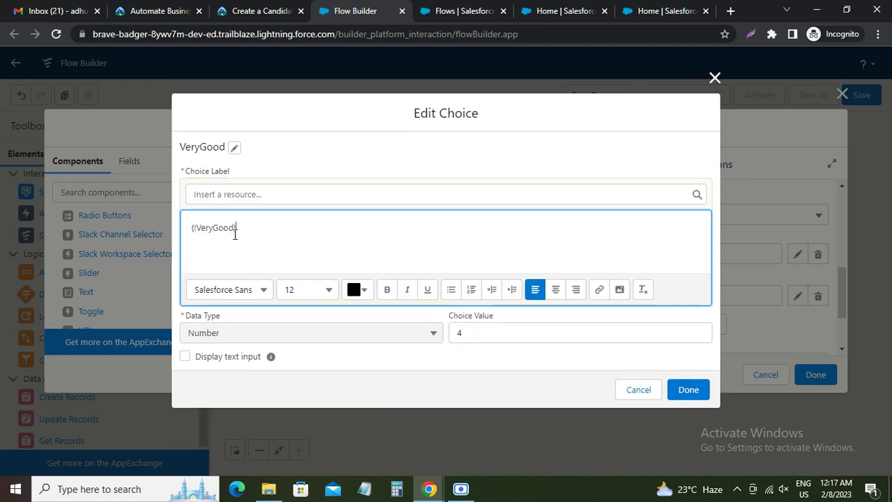
{"action": "left_click", "coordinate": [689, 390]}
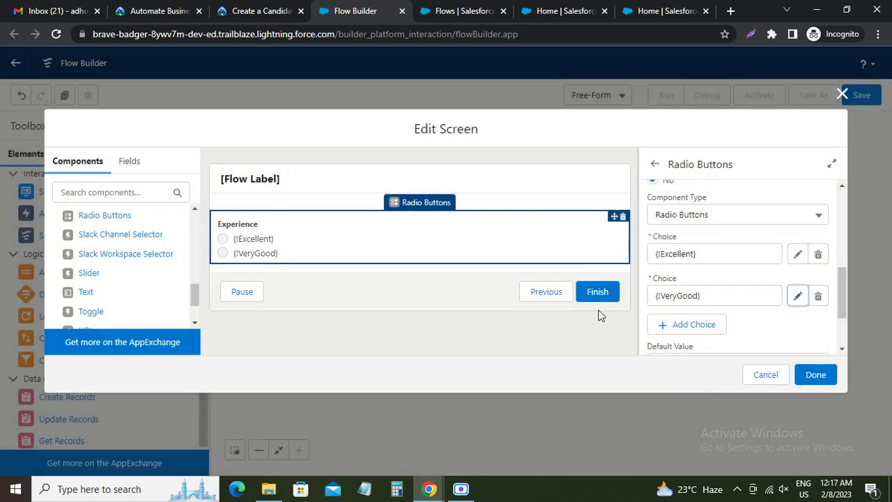
Add a third Experience choice, and copy the API name Average from the Trailhead instructions
{"action": "left_click", "coordinate": [688, 325]}
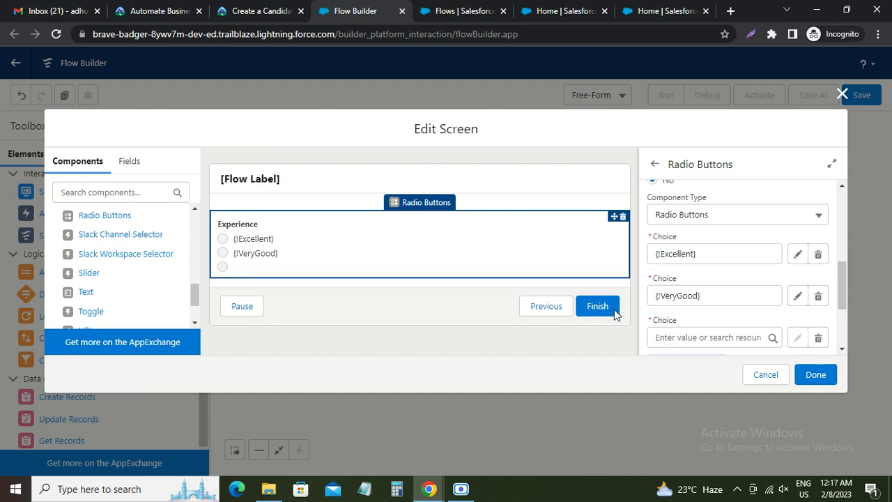
{"action": "left_click", "coordinate": [256, 10]}
{"action": "scroll", "coordinate": [175, 279], "scroll_direction": "down", "scroll_amount": 4}
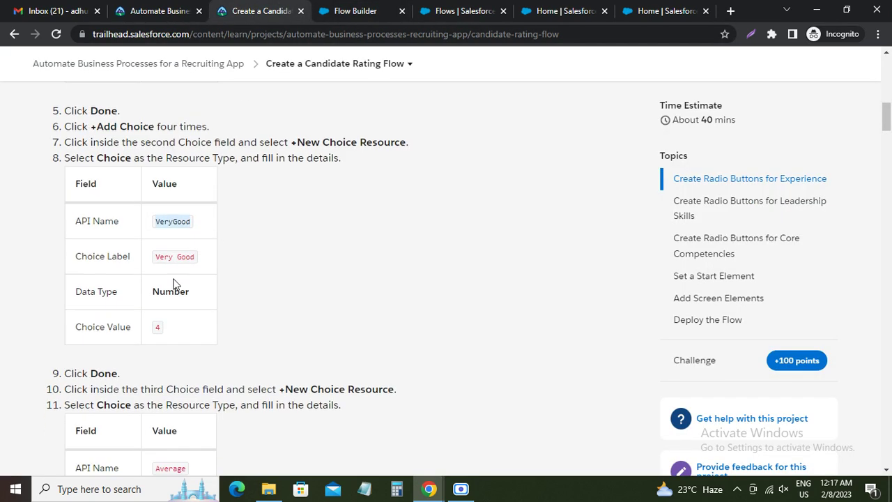
{"action": "double_click", "coordinate": [170, 231]}
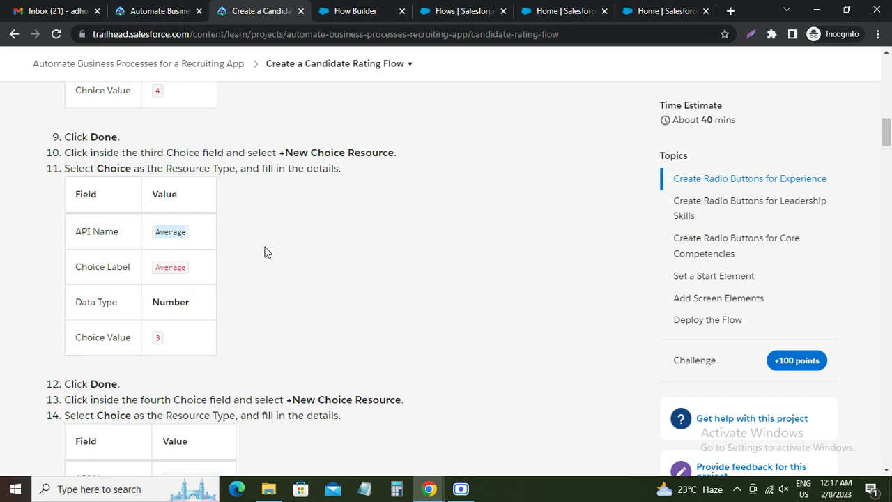
{"action": "left_click", "coordinate": [364, 11]}
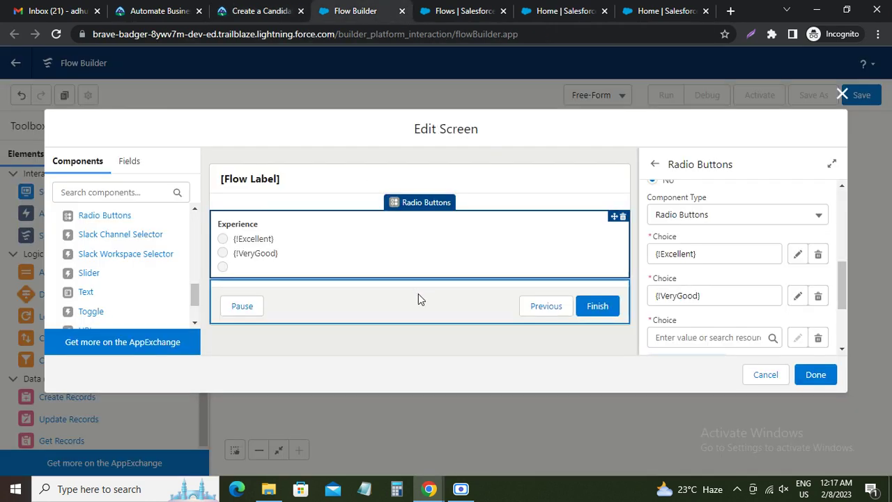
Start a new choice resource of type Choice for the third Experience choice, with the API Name Average
{"action": "scroll", "coordinate": [698, 324], "scroll_direction": "down", "scroll_amount": 2}
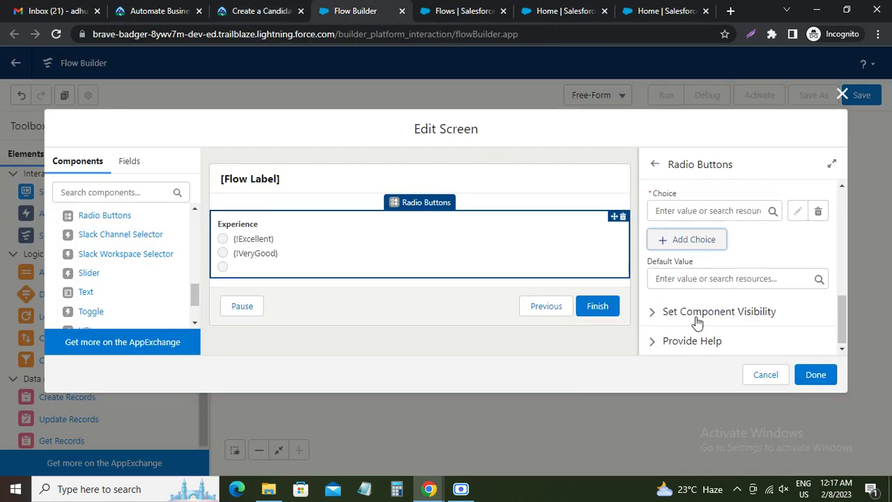
{"action": "left_click", "coordinate": [693, 213]}
{"action": "left_click", "coordinate": [692, 242]}
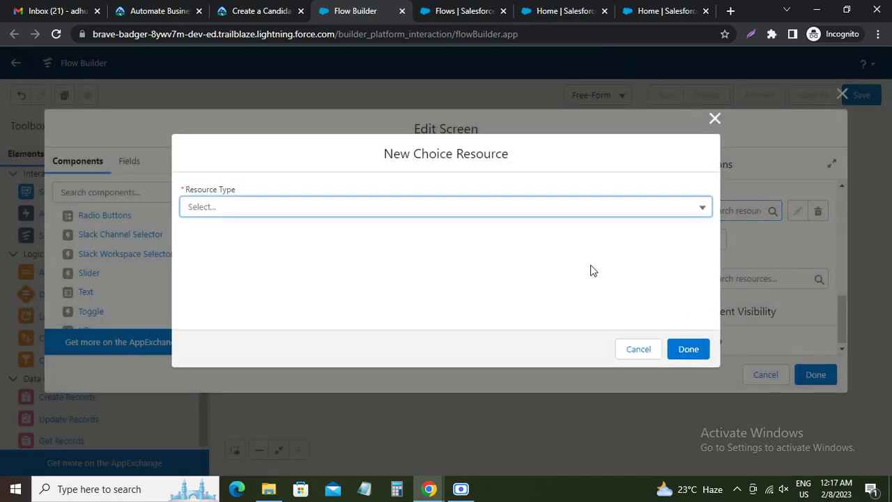
{"action": "left_click", "coordinate": [236, 214]}
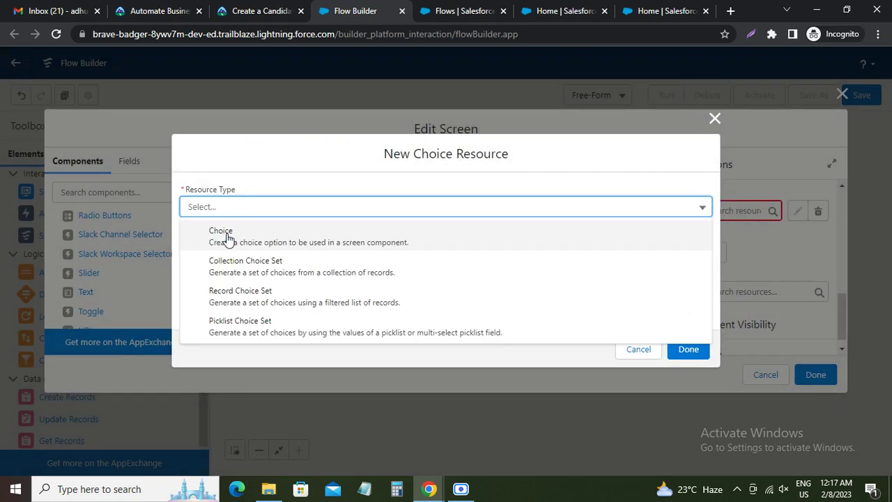
{"action": "left_click", "coordinate": [230, 238]}
{"action": "left_click", "coordinate": [223, 201]}
{"action": "type", "text": "Average"}
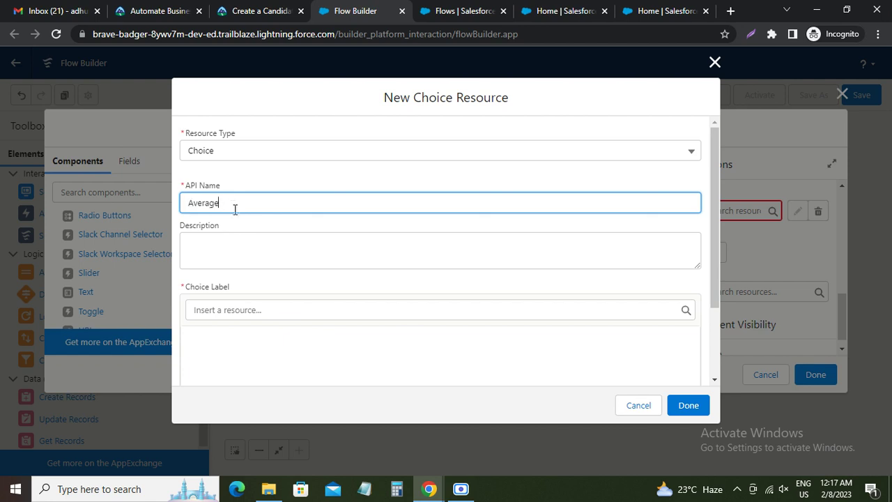
Try to insert Average as a resource in the new choice's label
{"action": "left_click", "coordinate": [236, 241]}
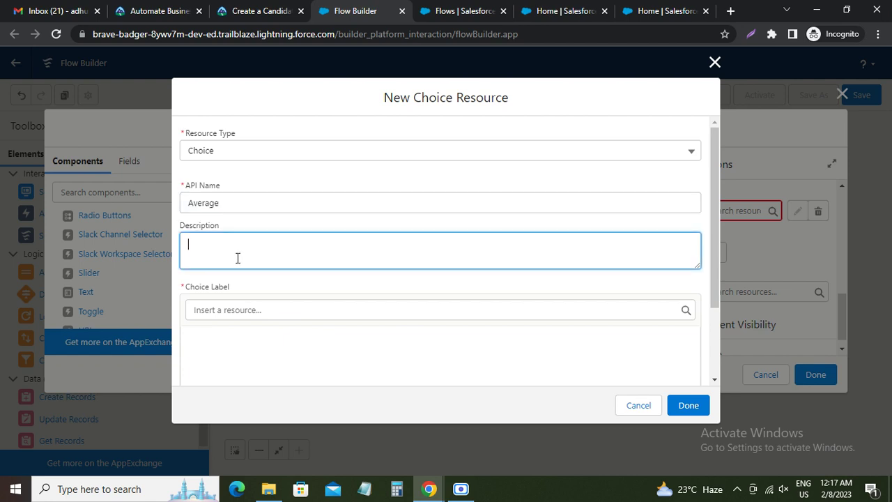
{"action": "left_click", "coordinate": [229, 311]}
{"action": "type", "text": "Average"}
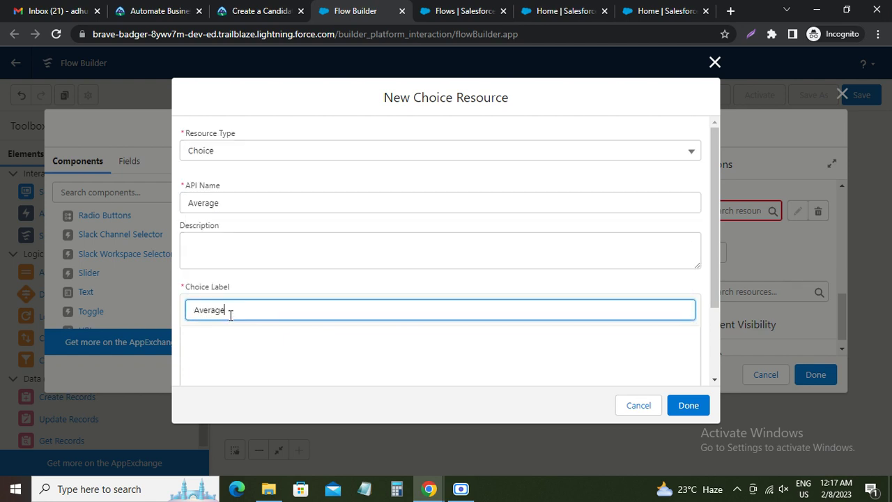
Keep the new choice's data type as Number and set its Choice Value to 3
{"action": "scroll", "coordinate": [236, 312], "scroll_direction": "down", "scroll_amount": 2}
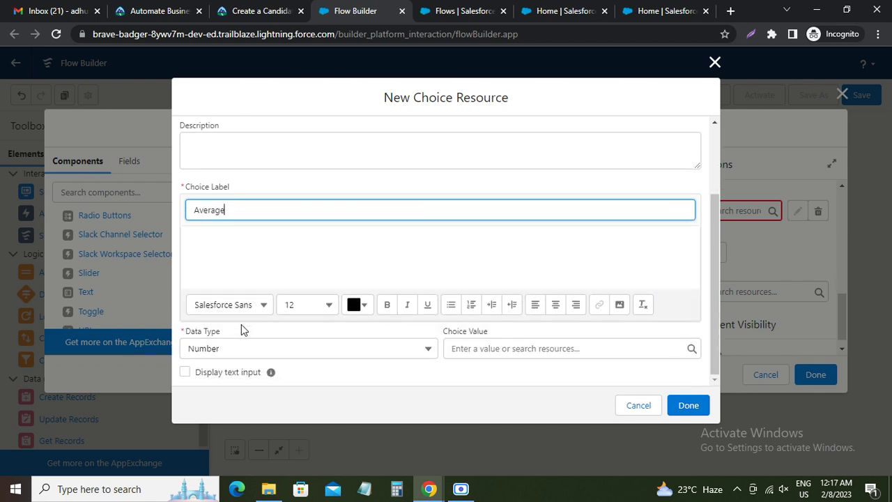
{"action": "left_click", "coordinate": [229, 355]}
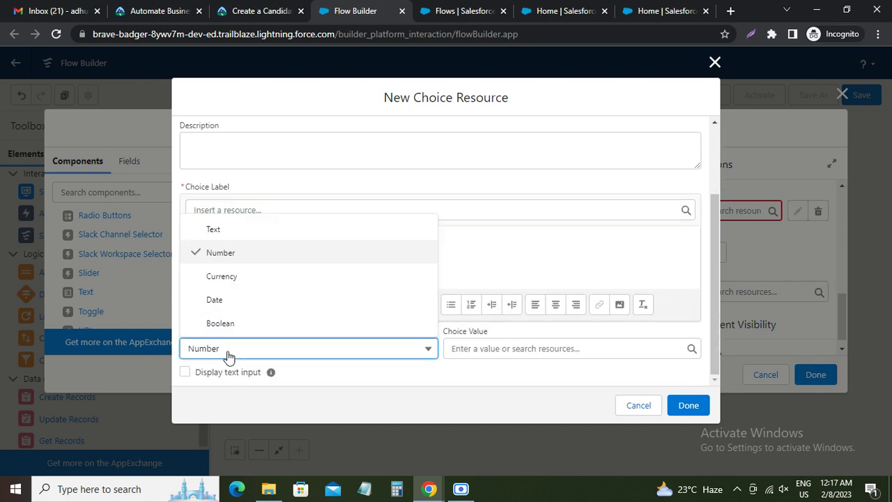
{"action": "left_click", "coordinate": [225, 255]}
{"action": "left_click", "coordinate": [487, 348]}
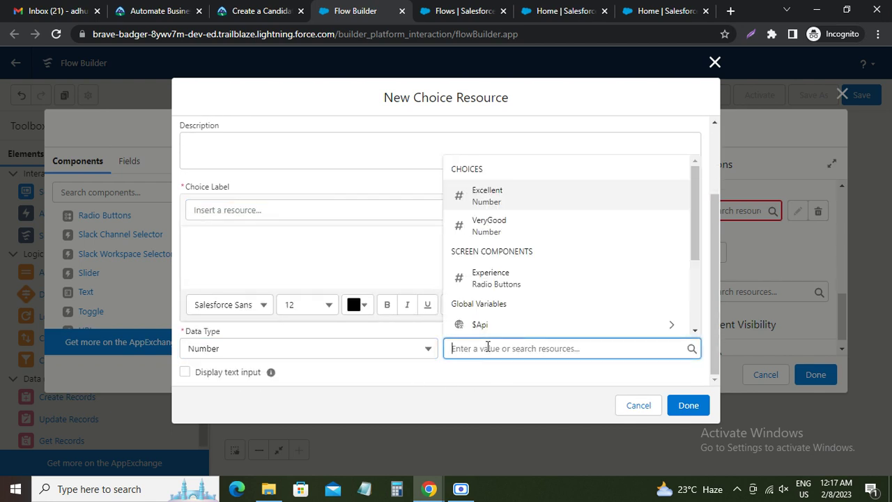
{"action": "type", "text": "3"}
{"action": "left_click", "coordinate": [472, 377]}
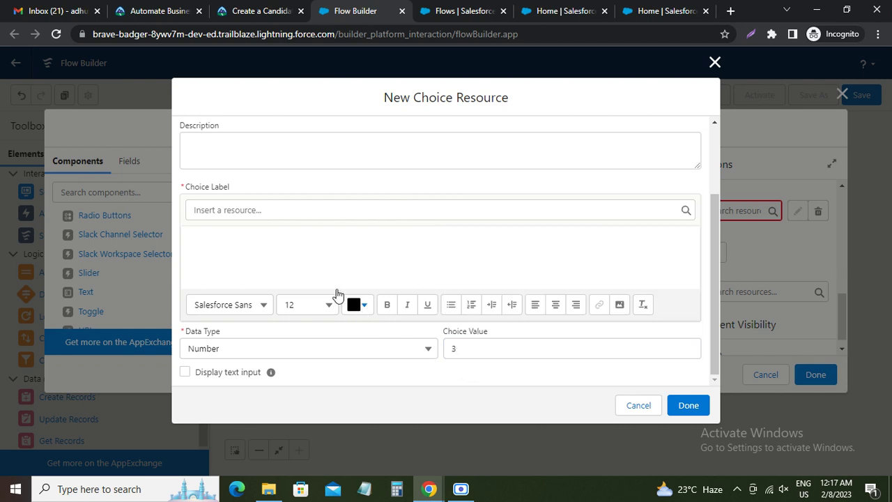
Enter Average as the label text, remove it, and try to insert Average as a resource and save the choice
{"action": "left_click", "coordinate": [255, 242]}
{"action": "type", "text": "Average"}
{"action": "left_click_drag", "start_coordinate": [230, 244], "coordinate": [189, 243]}
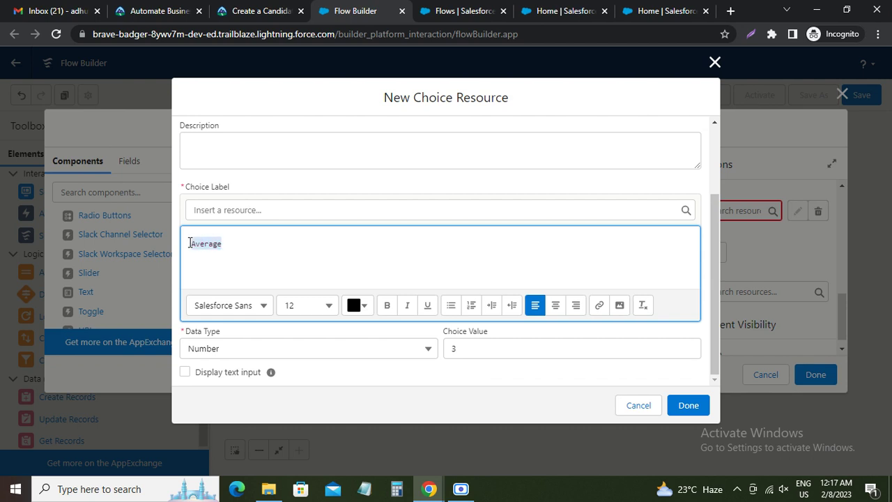
{"action": "key", "text": "BackSpace"}
{"action": "left_click", "coordinate": [223, 217]}
{"action": "type", "text": "Average"}
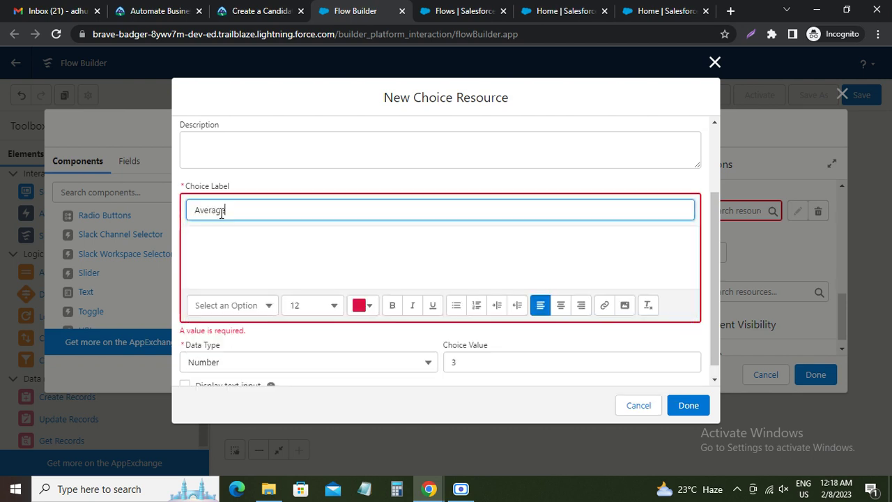
{"action": "left_click", "coordinate": [232, 253]}
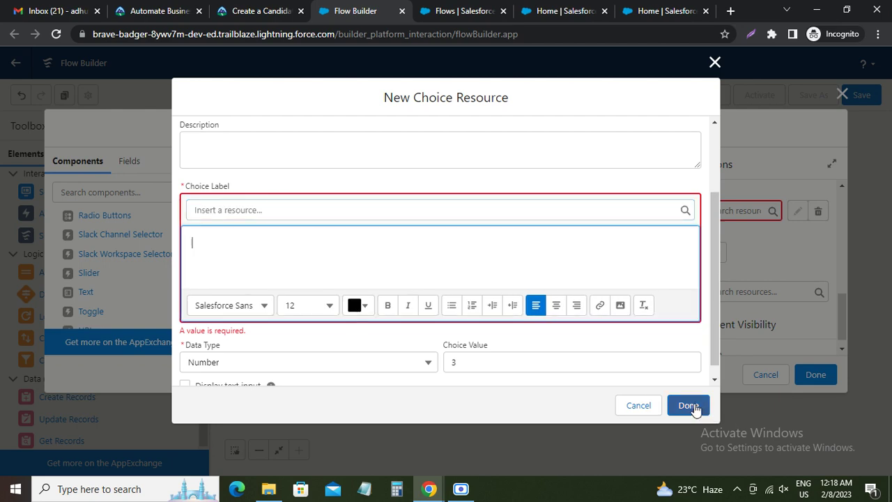
{"action": "left_click", "coordinate": [688, 405]}
Enter Average as the text of the new choice's label and save the choice
{"action": "left_click", "coordinate": [267, 247]}
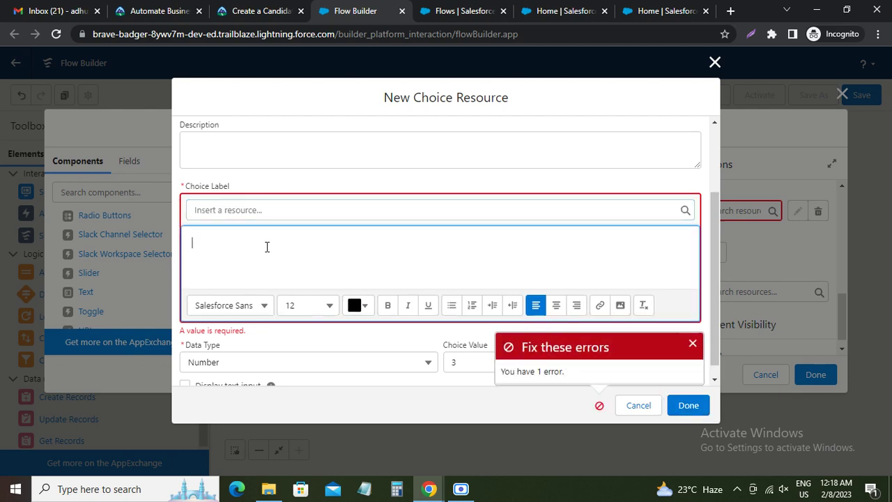
{"action": "type", "text": "Average"}
{"action": "left_click", "coordinate": [687, 405]}
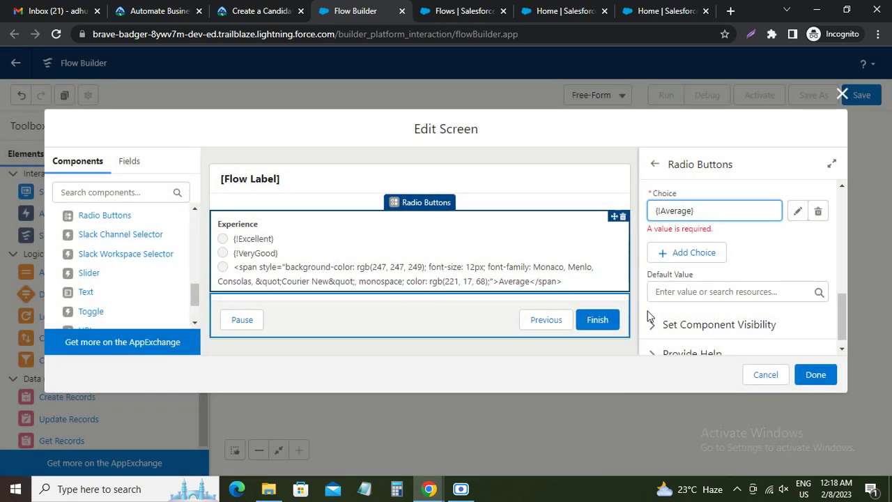
Reopen the Average choice for editing and clear its label text
{"action": "left_click", "coordinate": [795, 213]}
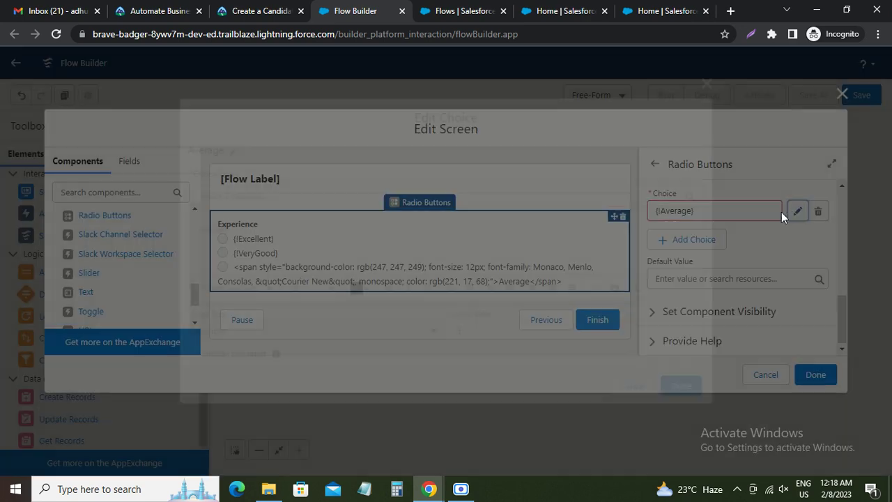
{"action": "double_click", "coordinate": [202, 228]}
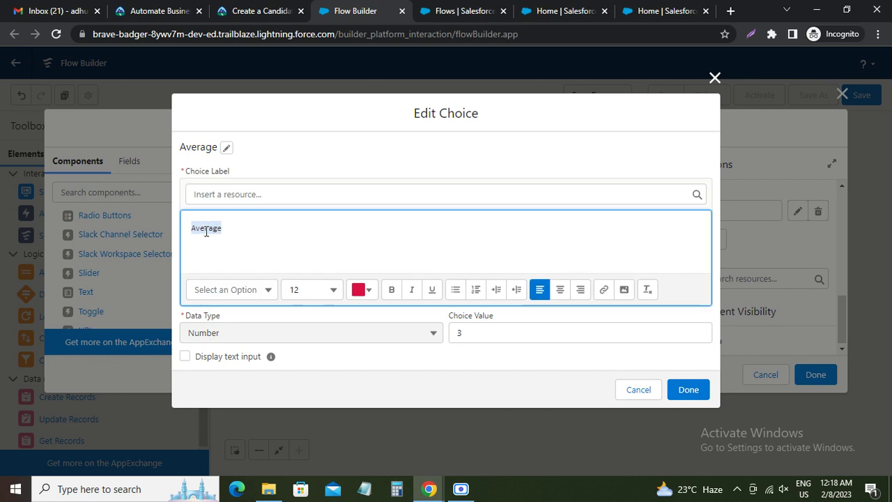
{"action": "key", "text": "BackSpace"}
{"action": "left_click", "coordinate": [248, 193]}
{"action": "type", "text": "average"}
{"action": "key", "text": "BackSpace"}
{"action": "key", "text": "BackSpace"}
{"action": "key", "text": "BackSpace"}
{"action": "key", "text": "BackSpace"}
{"action": "key", "text": "BackSpace"}
{"action": "key", "text": "BackSpace"}
{"action": "key", "text": "BackSpace"}
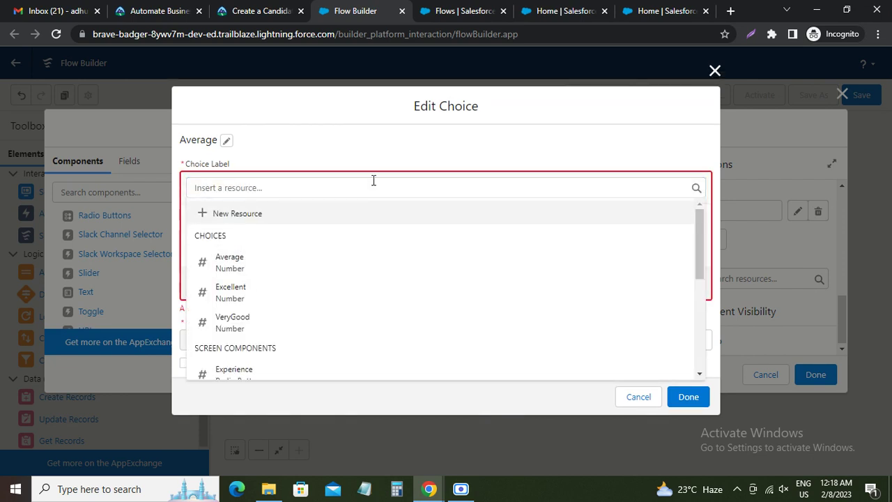
{"action": "left_click", "coordinate": [357, 161]}
Insert the Average choice resource as the choice's label and save the edited choice
{"action": "left_click", "coordinate": [284, 194]}
{"action": "type", "text": "average"}
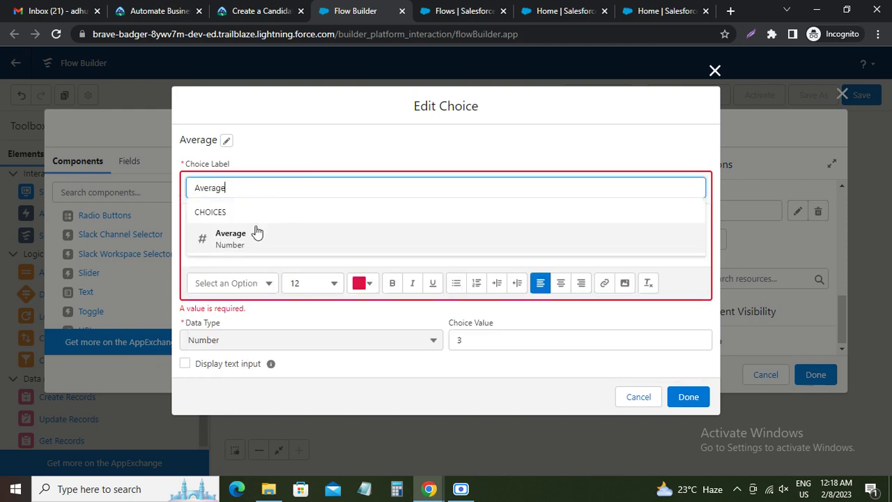
{"action": "left_click", "coordinate": [237, 240]}
{"action": "left_click", "coordinate": [688, 390]}
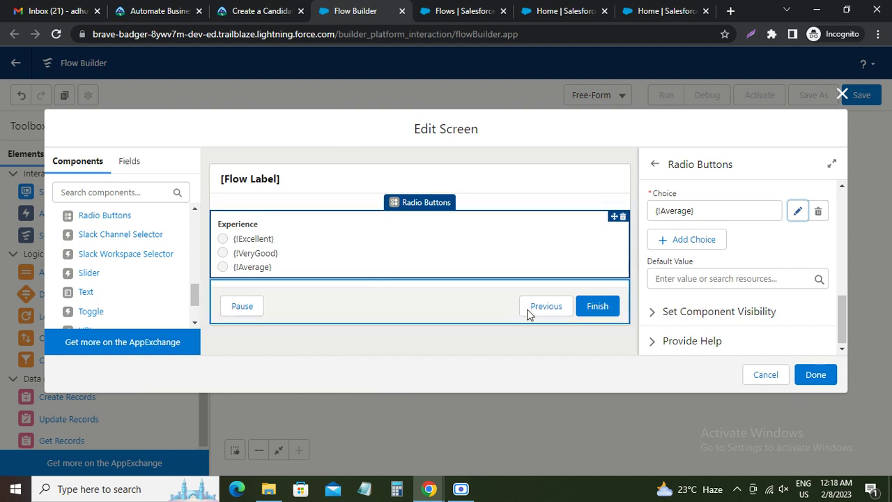
Add a fourth choice to the Experience radio buttons and copy the API name BelowAverage from the Trailhead instructions
{"action": "left_click", "coordinate": [688, 241]}
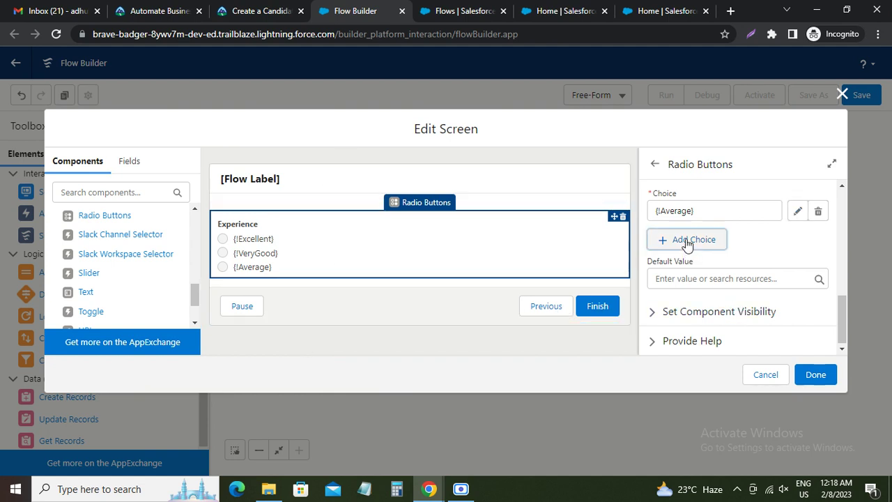
{"action": "left_click", "coordinate": [260, 11]}
{"action": "scroll", "coordinate": [188, 286], "scroll_direction": "down", "scroll_amount": 2}
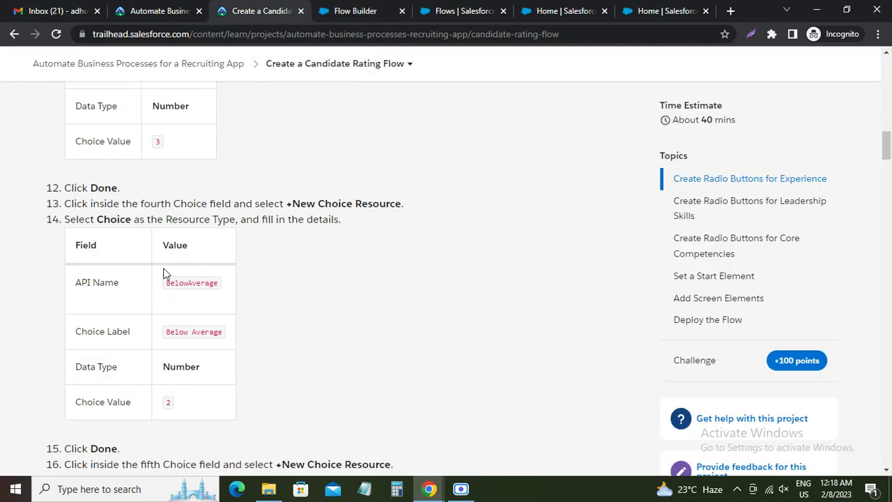
{"action": "double_click", "coordinate": [184, 283]}
{"action": "key", "text": "ctrl+c"}
{"action": "left_click", "coordinate": [343, 11]}
Create a new choice resource of type Choice for the fourth choice, with the API name BelowAverage
{"action": "left_click", "coordinate": [685, 251]}
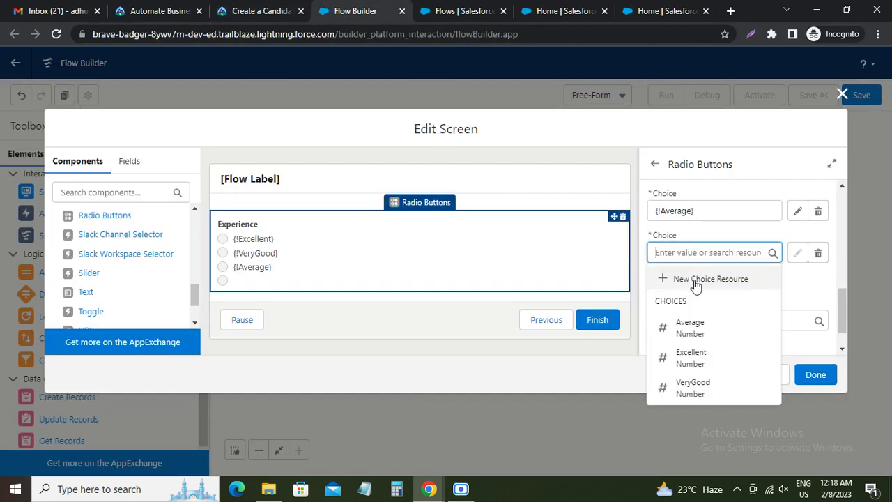
{"action": "left_click", "coordinate": [695, 278]}
{"action": "left_click", "coordinate": [266, 212]}
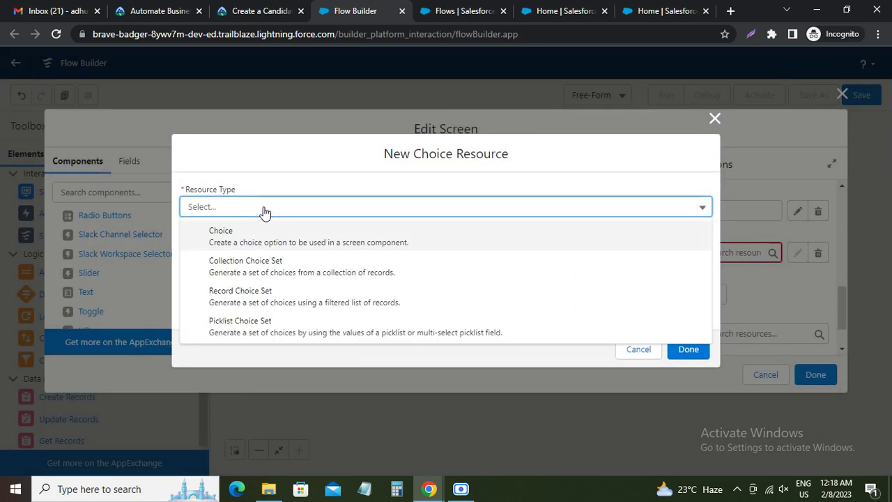
{"action": "left_click", "coordinate": [249, 237]}
{"action": "left_click", "coordinate": [247, 208]}
{"action": "key", "text": "ctrl+v"}
{"action": "left_click", "coordinate": [270, 244]}
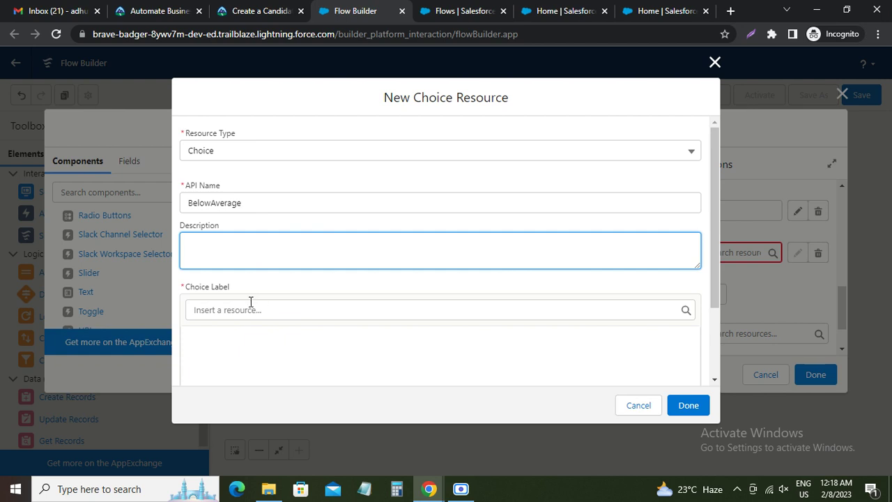
Set the new choice's label to BelowAverage and its value to 2, and save the choice
{"action": "scroll", "coordinate": [251, 302], "scroll_direction": "down", "scroll_amount": 1}
{"action": "left_click", "coordinate": [245, 280]}
{"action": "key", "text": "ctrl+v"}
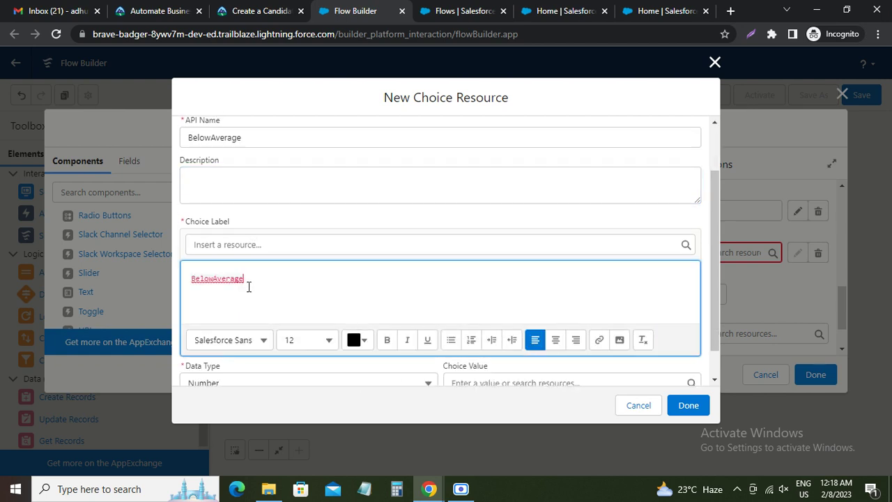
{"action": "scroll", "coordinate": [261, 367], "scroll_direction": "down", "scroll_amount": 1}
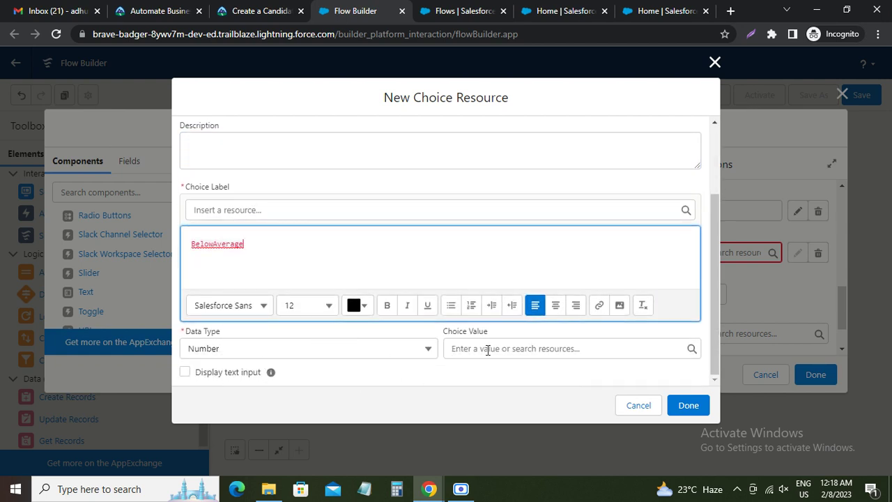
{"action": "left_click", "coordinate": [488, 350]}
{"action": "type", "text": "2"}
{"action": "left_click", "coordinate": [687, 405]}
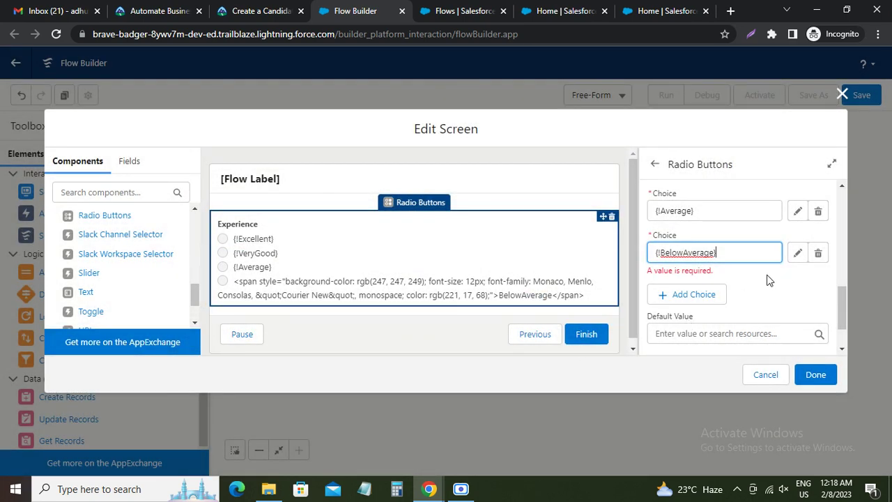
Reopen the BelowAverage choice for editing, copy its label text and clear it
{"action": "left_click", "coordinate": [798, 252]}
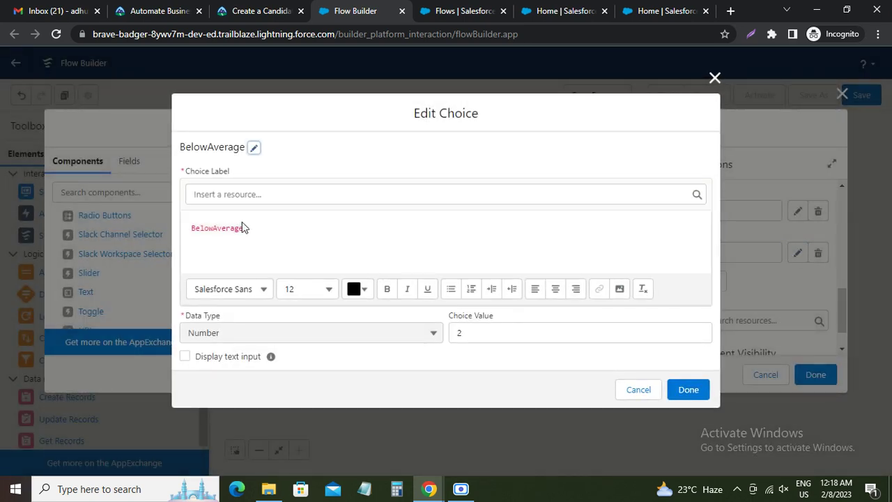
{"action": "double_click", "coordinate": [230, 228]}
{"action": "key", "text": "ctrl+c"}
{"action": "key", "text": "BackSpace"}
Insert the BelowAverage choice resource as the choice's label and save the edited choice
{"action": "left_click", "coordinate": [226, 188]}
{"action": "key", "text": "ctrl+v"}
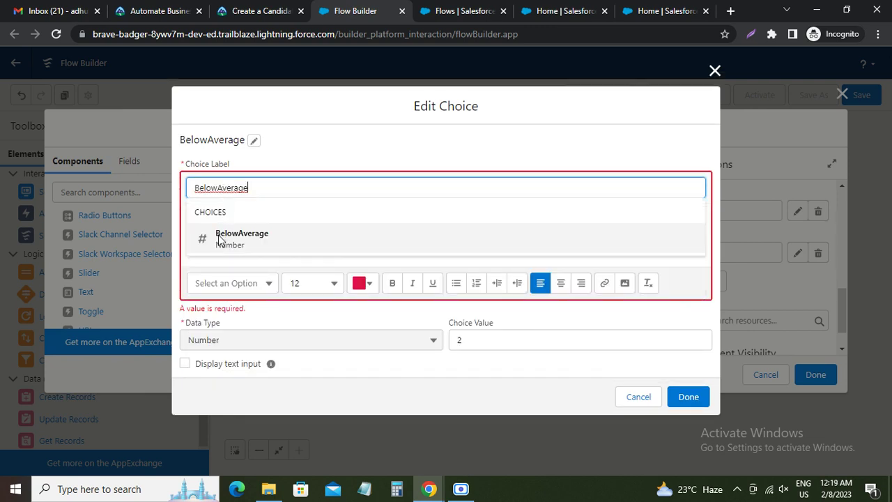
{"action": "key", "text": "ctrl+a"}
{"action": "key", "text": "BackSpace"}
{"action": "left_click", "coordinate": [241, 189]}
{"action": "left_click", "coordinate": [241, 192]}
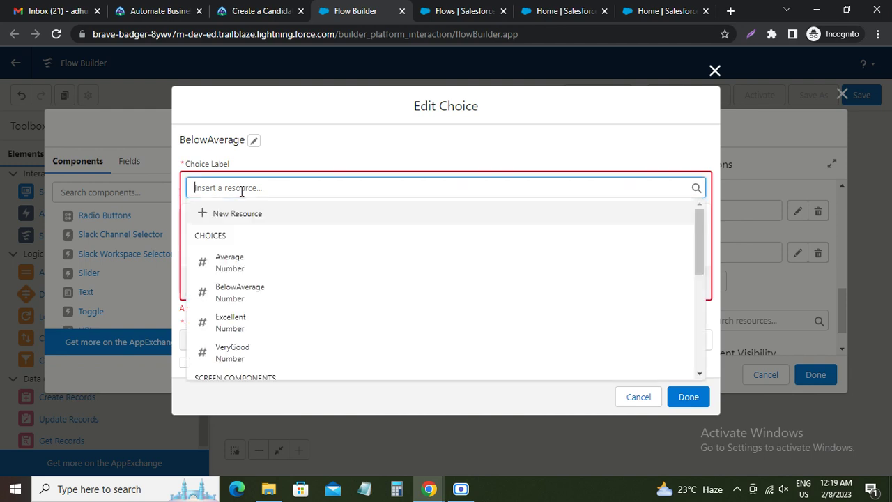
{"action": "key", "text": "ctrl+v"}
{"action": "left_click", "coordinate": [230, 239]}
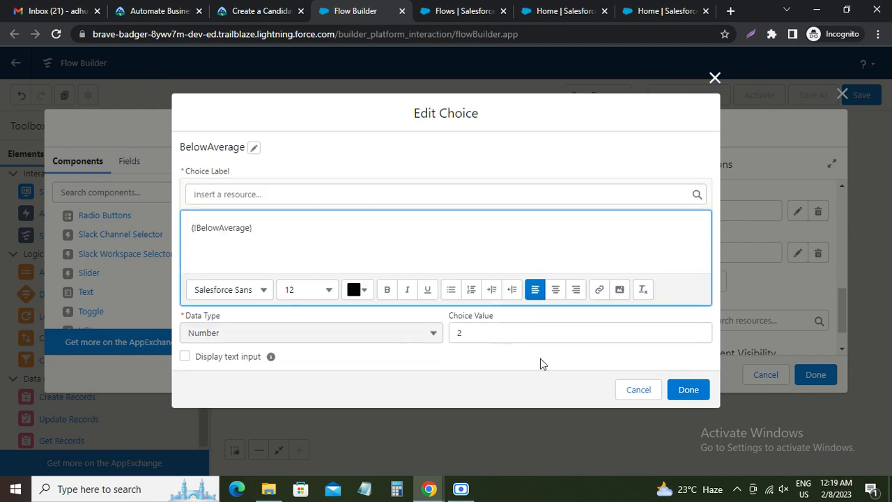
{"action": "left_click", "coordinate": [689, 390]}
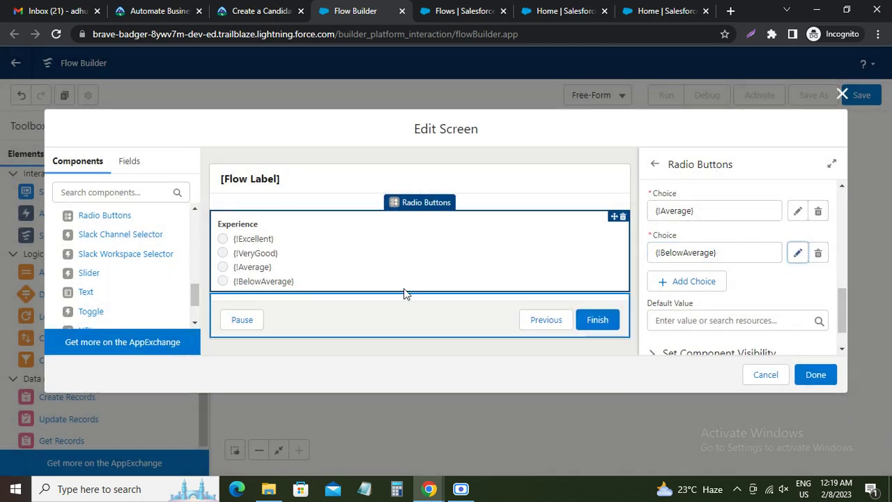
Find the fifth choice's details in the Trailhead instructions, copy the API name Poor, and return to Flow Builder
{"action": "left_click", "coordinate": [264, 12]}
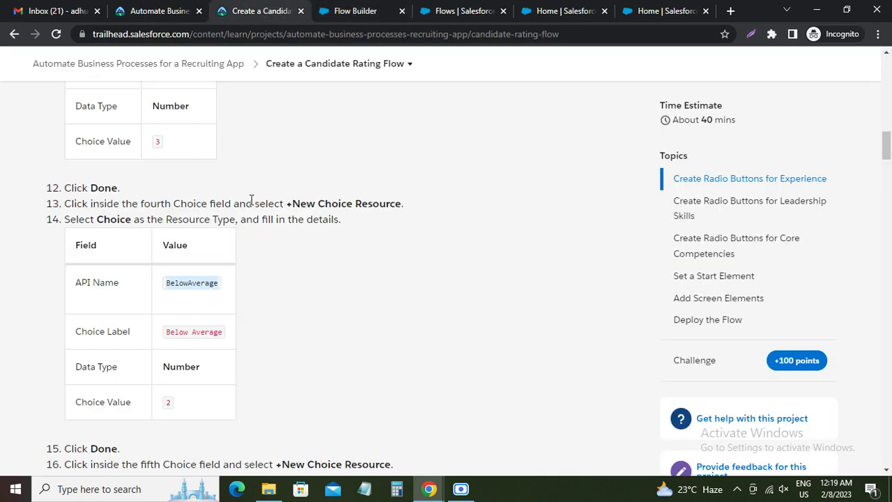
{"action": "scroll", "coordinate": [240, 205], "scroll_direction": "down", "scroll_amount": 3}
{"action": "scroll", "coordinate": [222, 210], "scroll_direction": "down", "scroll_amount": 2}
{"action": "scroll", "coordinate": [207, 216], "scroll_direction": "down", "scroll_amount": 1}
{"action": "scroll", "coordinate": [206, 215], "scroll_direction": "down", "scroll_amount": 1}
{"action": "scroll", "coordinate": [206, 216], "scroll_direction": "up", "scroll_amount": 1}
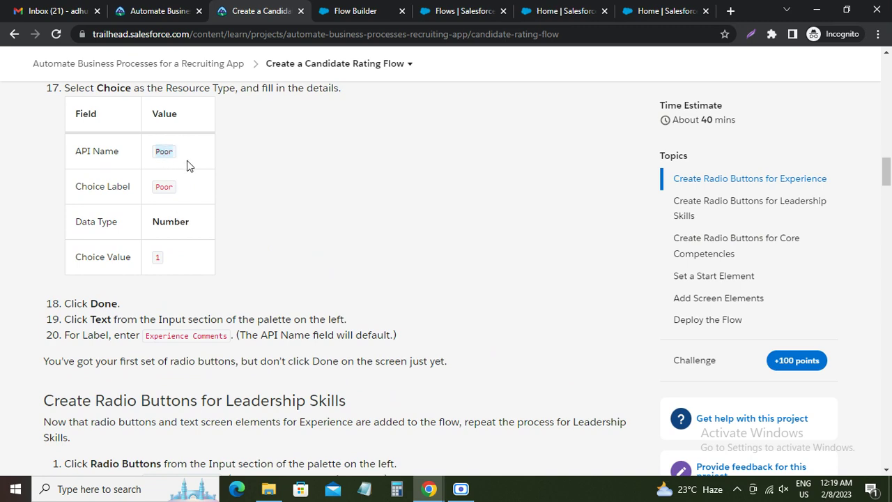
{"action": "left_click", "coordinate": [342, 11]}
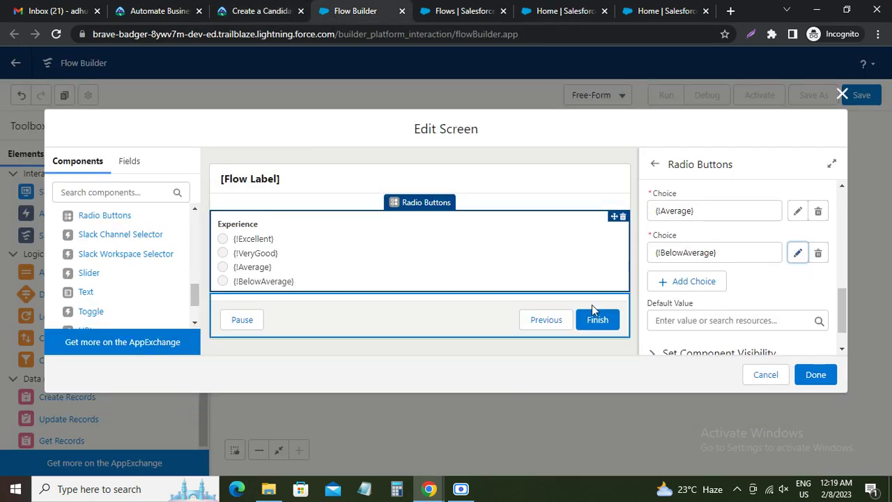
Add a fifth choice to the Experience radio buttons as a new Choice resource with the API name Poor
{"action": "left_click", "coordinate": [690, 282]}
{"action": "left_click", "coordinate": [665, 293]}
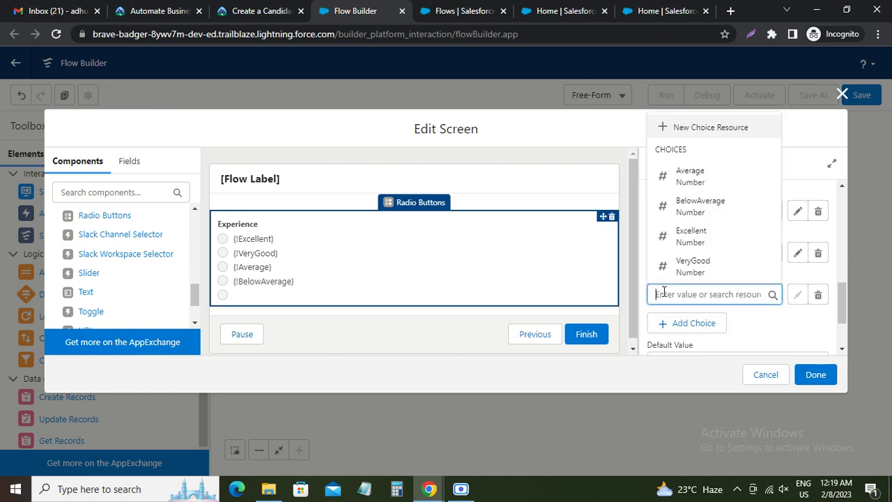
{"action": "left_click", "coordinate": [701, 129]}
{"action": "left_click", "coordinate": [249, 206]}
{"action": "left_click", "coordinate": [236, 234]}
{"action": "left_click", "coordinate": [219, 209]}
{"action": "type", "text": "Poor"}
Set the new choice's label to Poor and its value to 1, and save the choice
{"action": "scroll", "coordinate": [223, 279], "scroll_direction": "down", "scroll_amount": 2}
{"action": "left_click", "coordinate": [223, 232]}
{"action": "type", "text": "Poor"}
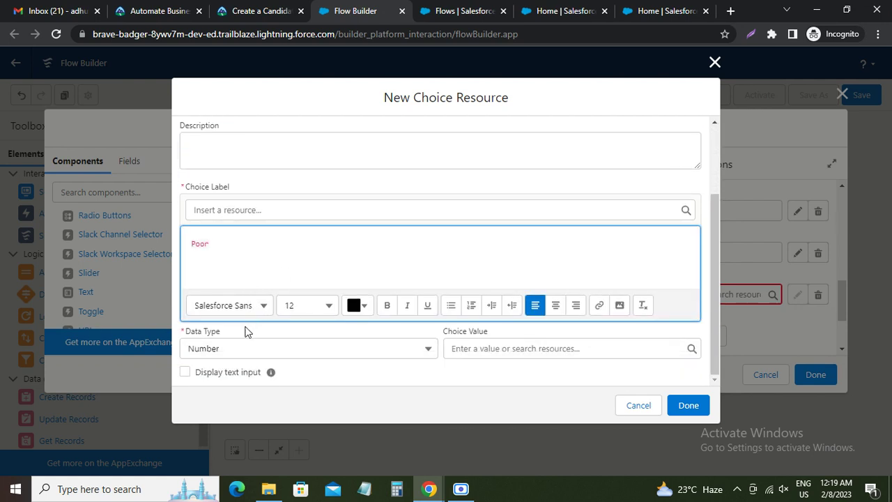
{"action": "left_click", "coordinate": [472, 347]}
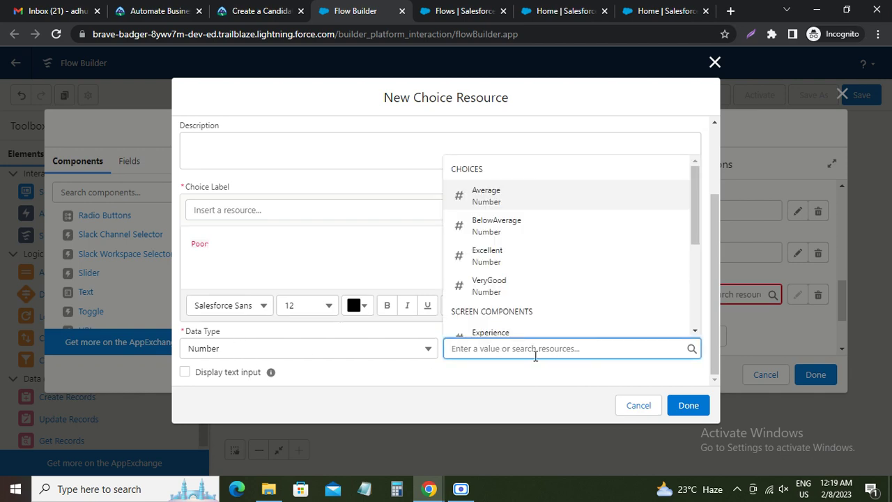
{"action": "type", "text": "1"}
{"action": "left_click", "coordinate": [686, 405]}
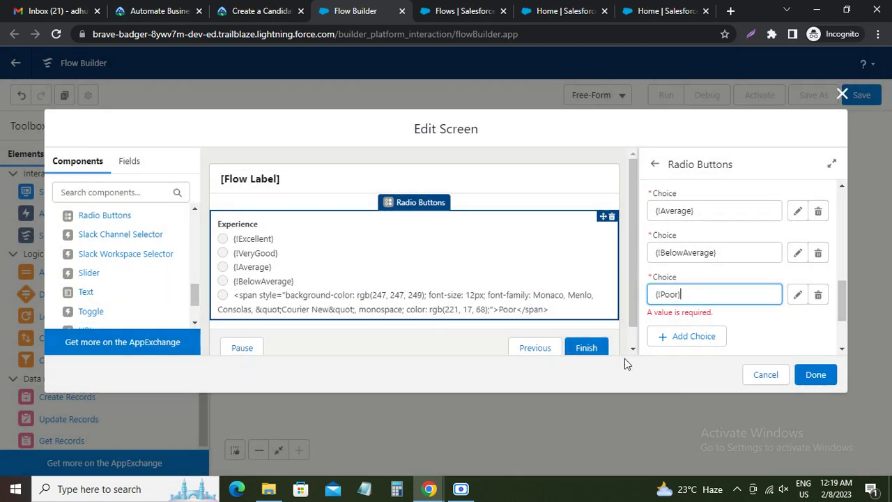
Reopen the Poor choice for editing and clear its label text
{"action": "left_click", "coordinate": [798, 295]}
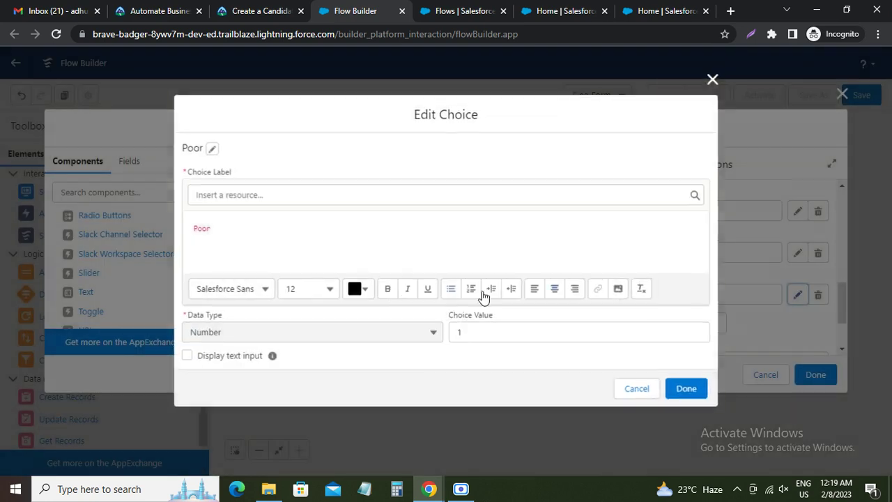
{"action": "double_click", "coordinate": [203, 226]}
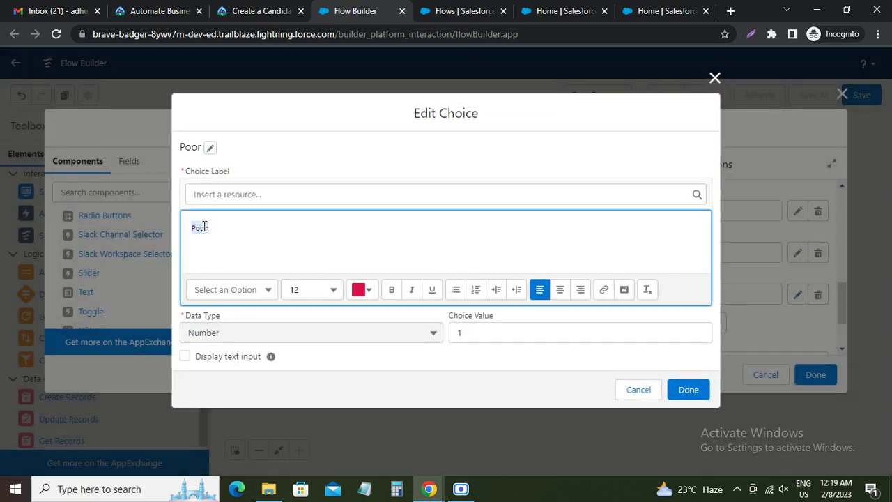
{"action": "key", "text": "BackSpace"}
Insert the Poor choice resource as the choice's label and save the edited choice
{"action": "left_click", "coordinate": [230, 195]}
{"action": "type", "text": "Poor"}
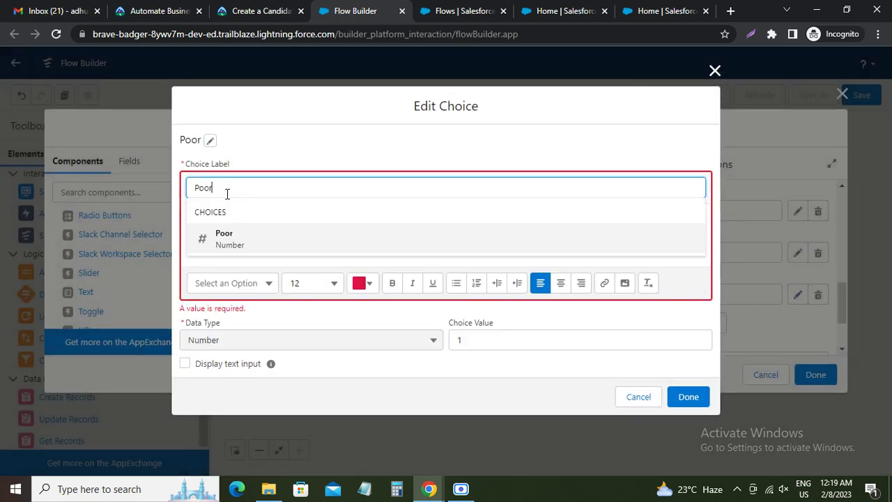
{"action": "left_click", "coordinate": [217, 239]}
{"action": "left_click", "coordinate": [237, 189]}
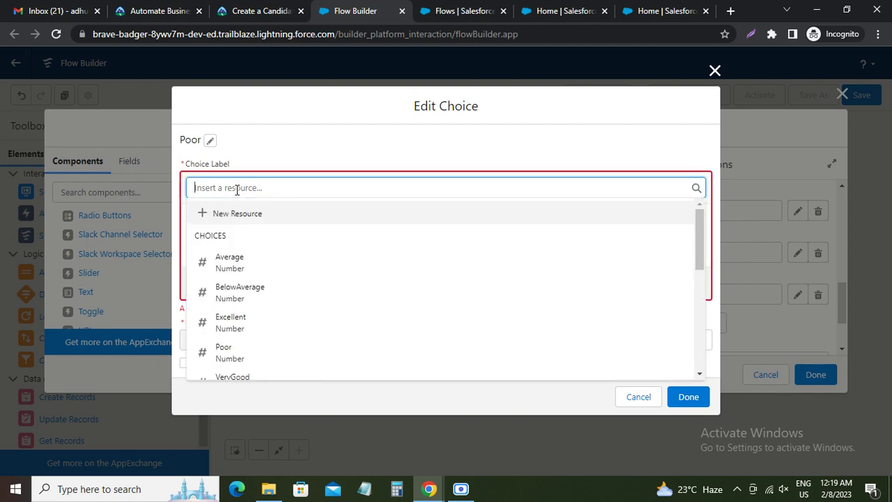
{"action": "type", "text": "Poor"}
{"action": "left_click", "coordinate": [222, 237]}
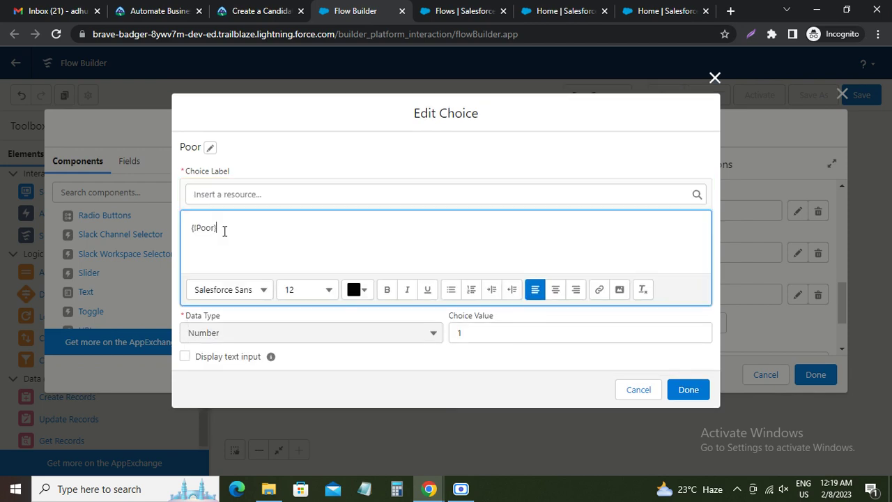
{"action": "left_click", "coordinate": [689, 390]}
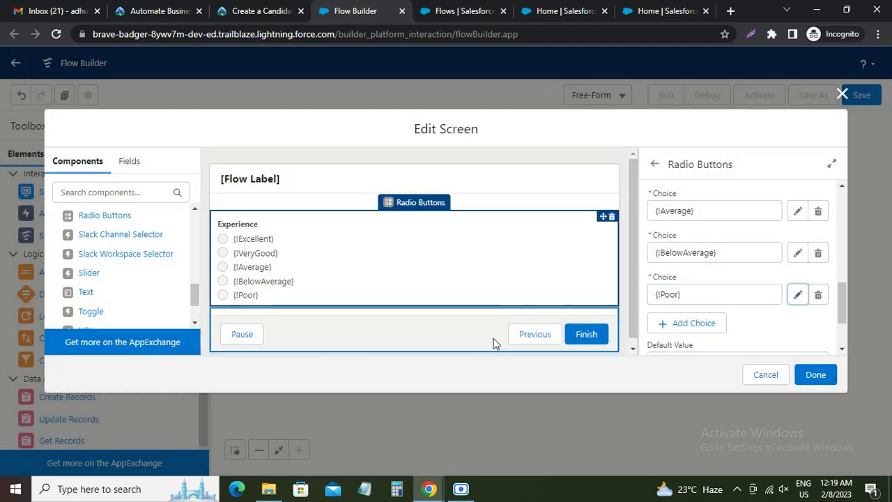
Check step 18 of the Trailhead instructions and finish editing the New Review screen in Flow Builder
{"action": "left_click", "coordinate": [263, 20]}
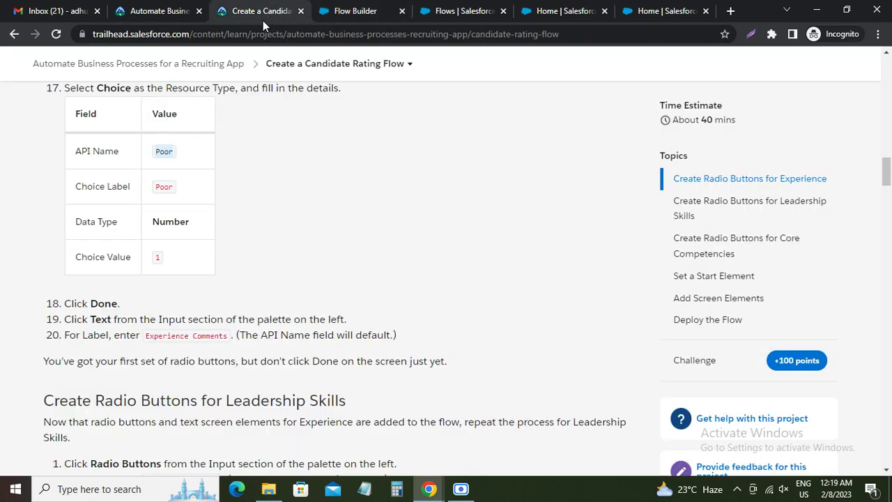
{"action": "double_click", "coordinate": [99, 303]}
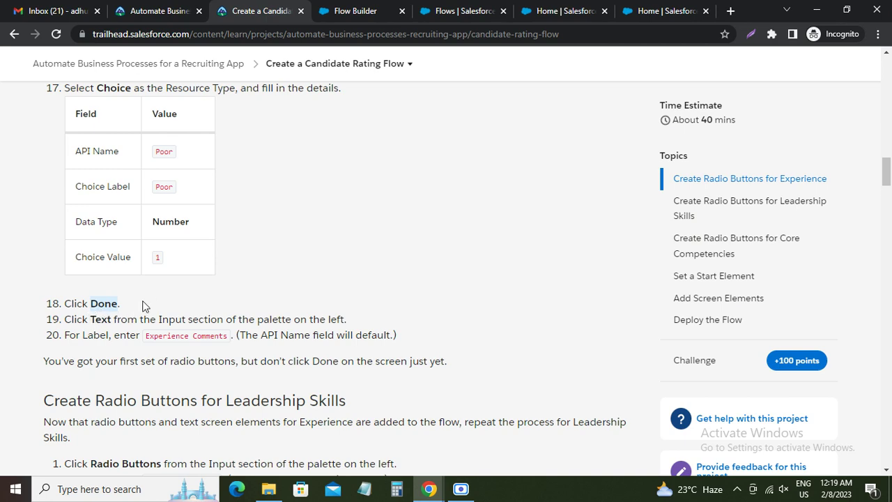
{"action": "left_click", "coordinate": [380, 12]}
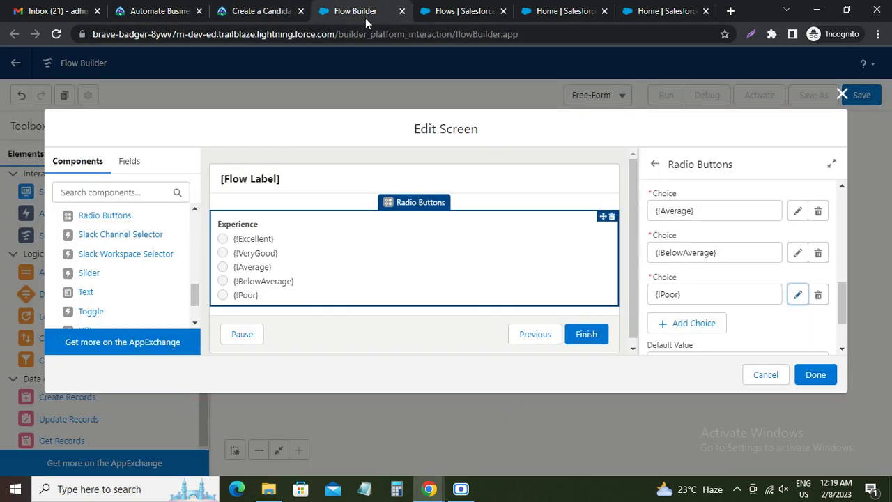
{"action": "left_click", "coordinate": [826, 379]}
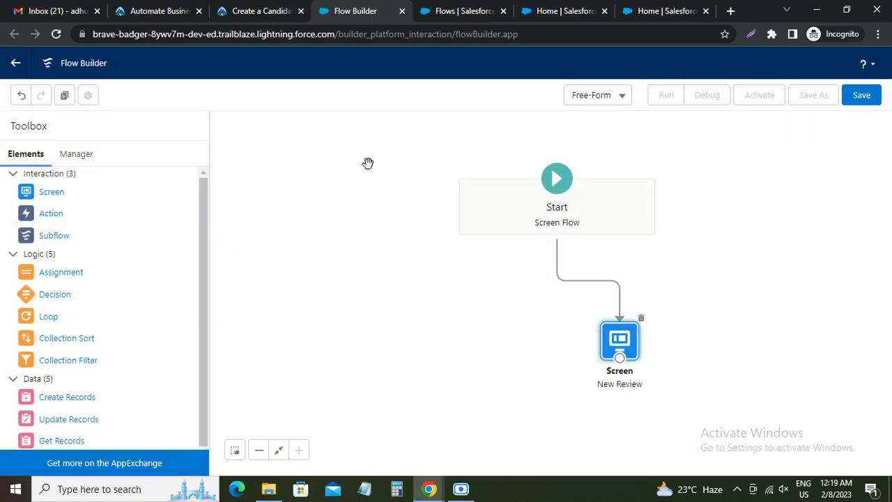
Read steps 19 and 20 of the Trailhead instructions, highlight the Experience Comments label text, and return to Flow Builder
{"action": "left_click", "coordinate": [263, 13]}
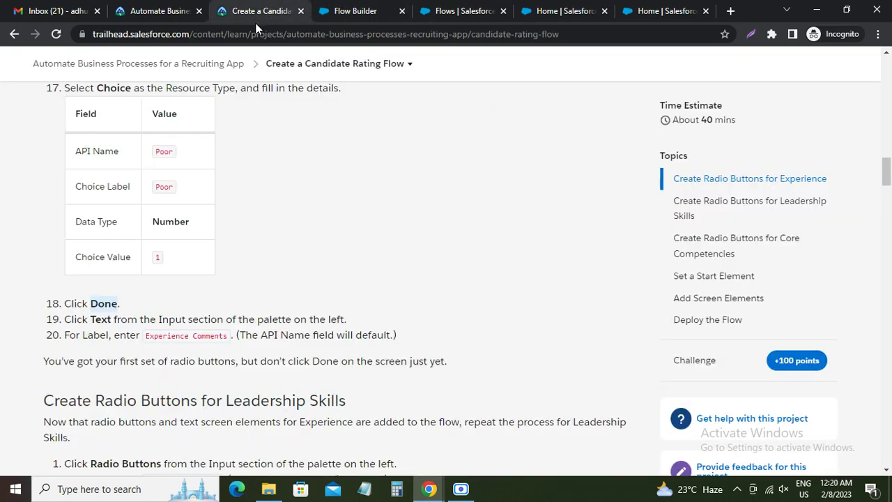
{"action": "left_click_drag", "start_coordinate": [93, 321], "coordinate": [122, 323]}
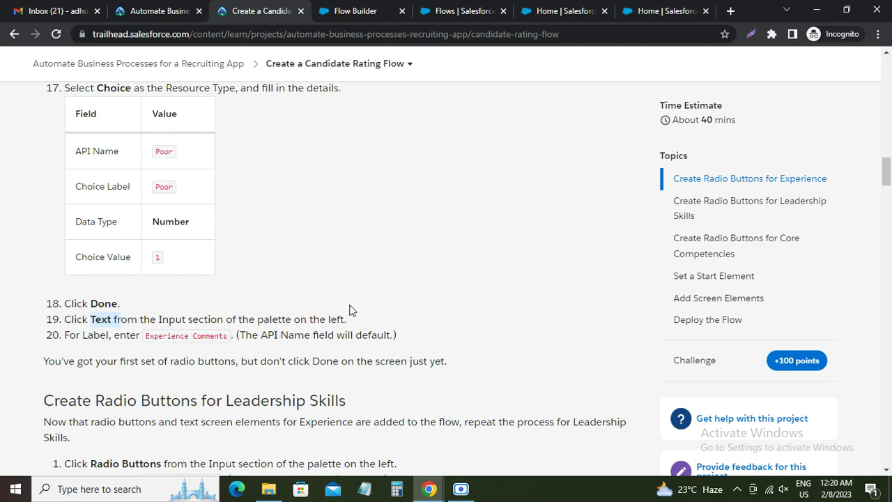
{"action": "left_click_drag", "start_coordinate": [148, 338], "coordinate": [233, 338]}
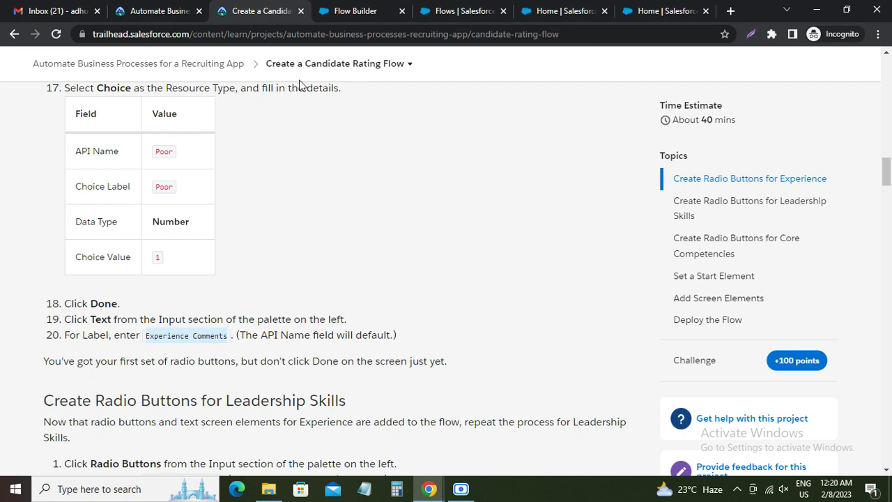
{"action": "left_click", "coordinate": [340, 9]}
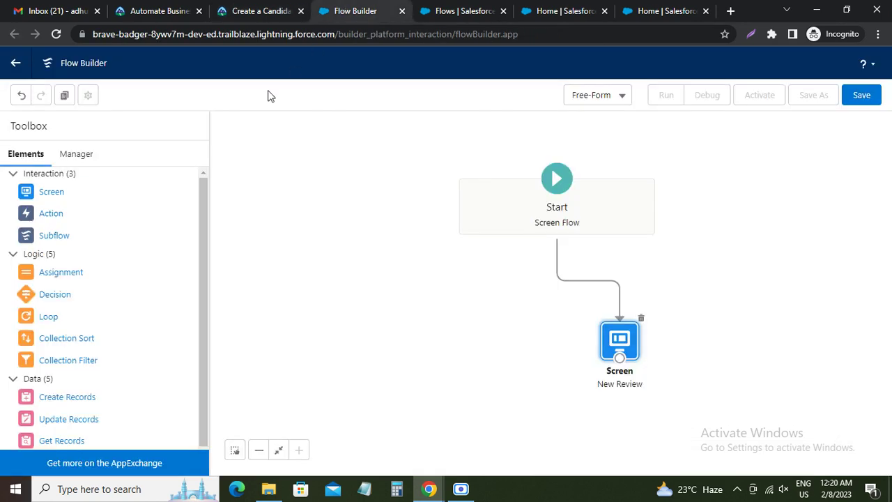
Look through the toolbox's available elements and the flow's existing resources for a Text input component
{"action": "scroll", "coordinate": [86, 299], "scroll_direction": "down", "scroll_amount": 1}
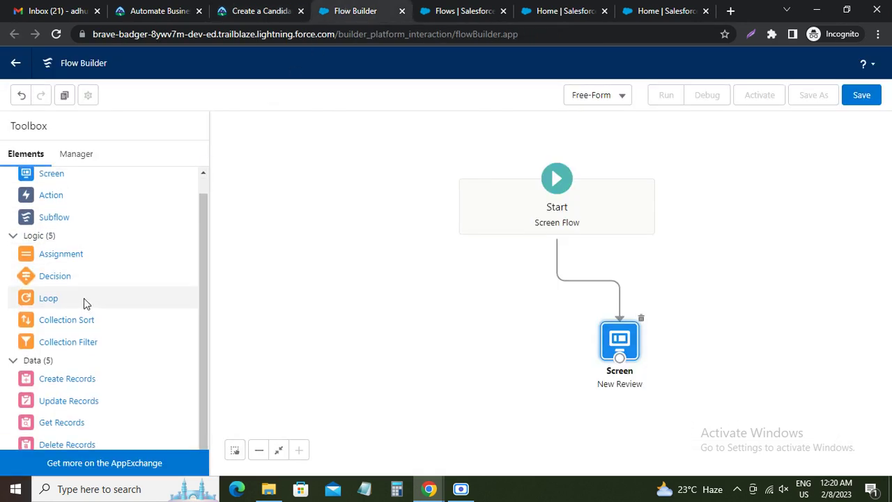
{"action": "scroll", "coordinate": [85, 302], "scroll_direction": "up", "scroll_amount": 1}
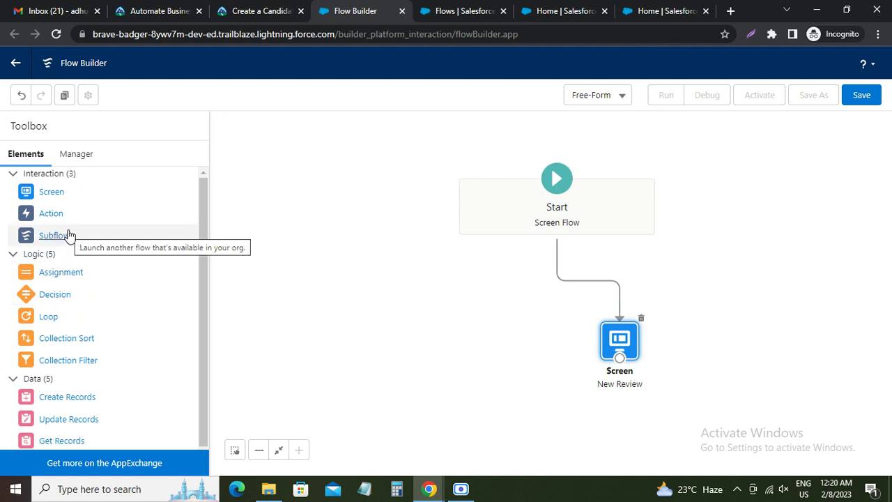
{"action": "scroll", "coordinate": [66, 241], "scroll_direction": "down", "scroll_amount": 1}
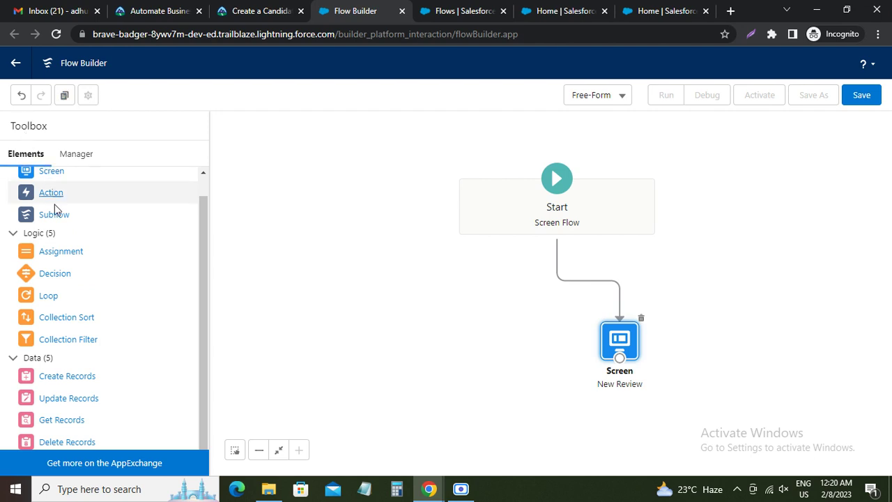
{"action": "scroll", "coordinate": [94, 216], "scroll_direction": "up", "scroll_amount": 1}
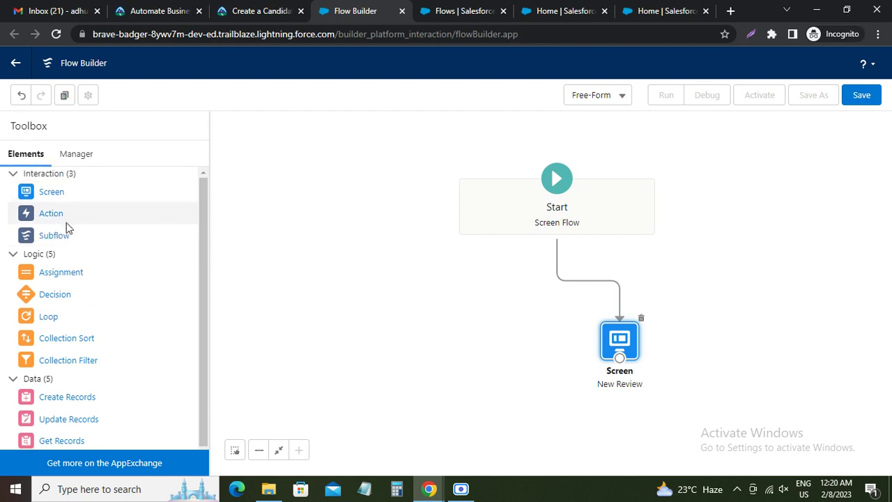
{"action": "scroll", "coordinate": [66, 286], "scroll_direction": "down", "scroll_amount": 1}
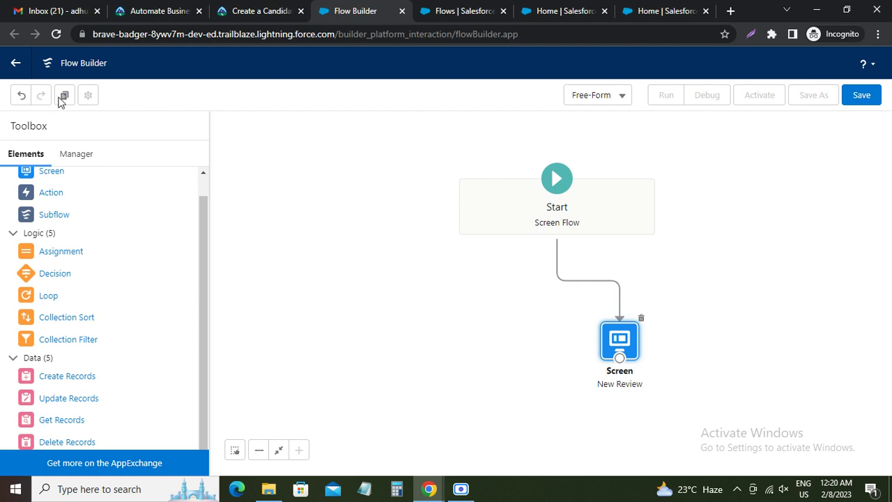
{"action": "left_click", "coordinate": [75, 159]}
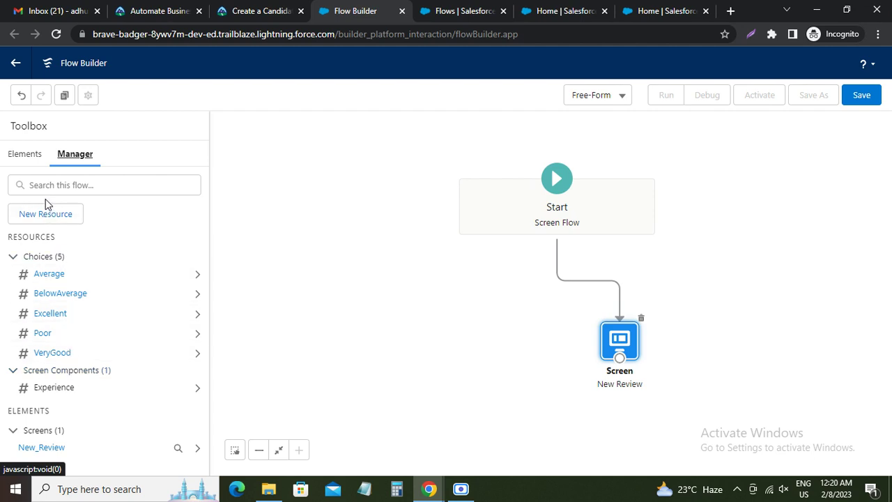
{"action": "left_click", "coordinate": [24, 153]}
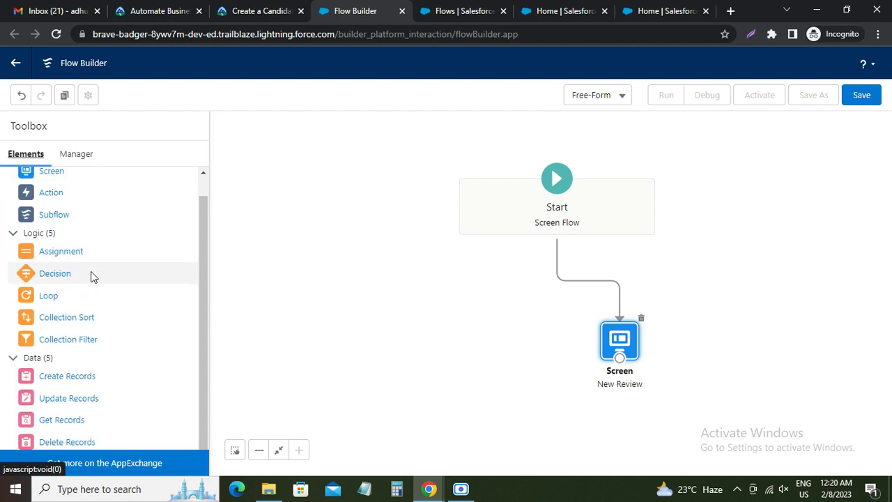
{"action": "scroll", "coordinate": [91, 275], "scroll_direction": "up", "scroll_amount": 1}
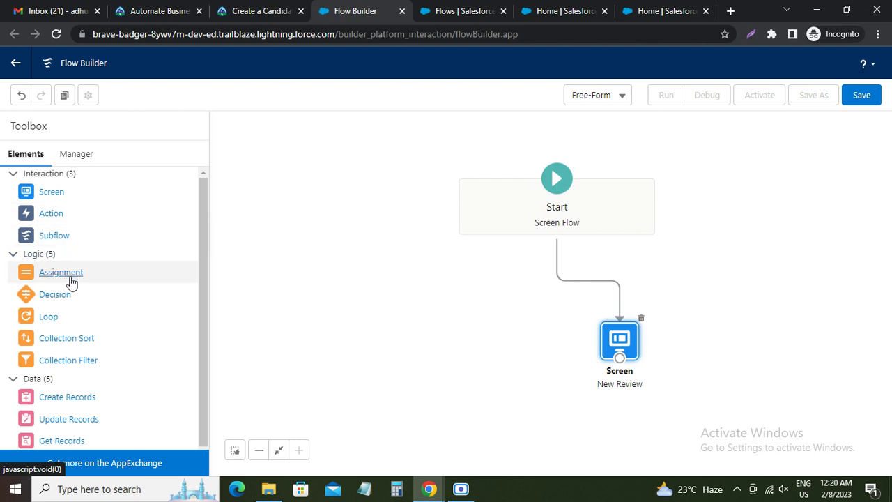
{"action": "scroll", "coordinate": [61, 363], "scroll_direction": "down", "scroll_amount": 1}
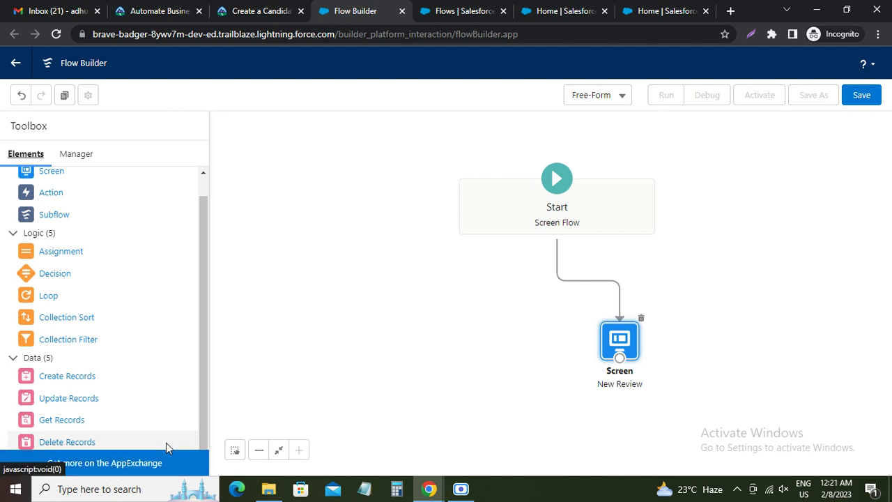
Recheck the Text input instructions in Trailhead, return to Flow Builder, and collapse the Interaction group of elements
{"action": "left_click", "coordinate": [235, 13]}
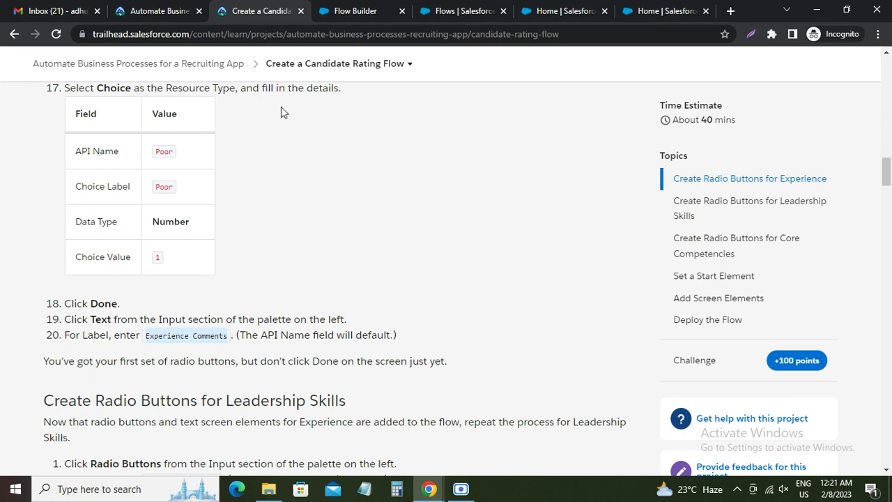
{"action": "left_click", "coordinate": [351, 14]}
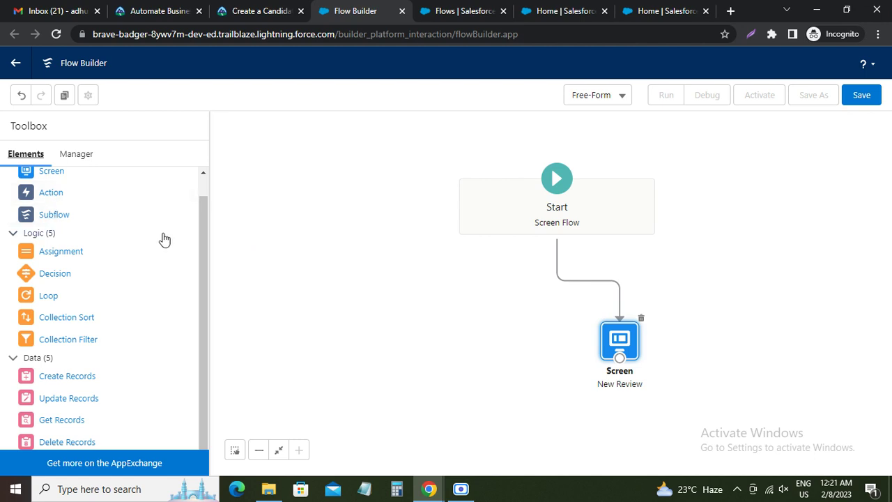
{"action": "scroll", "coordinate": [148, 241], "scroll_direction": "up", "scroll_amount": 1}
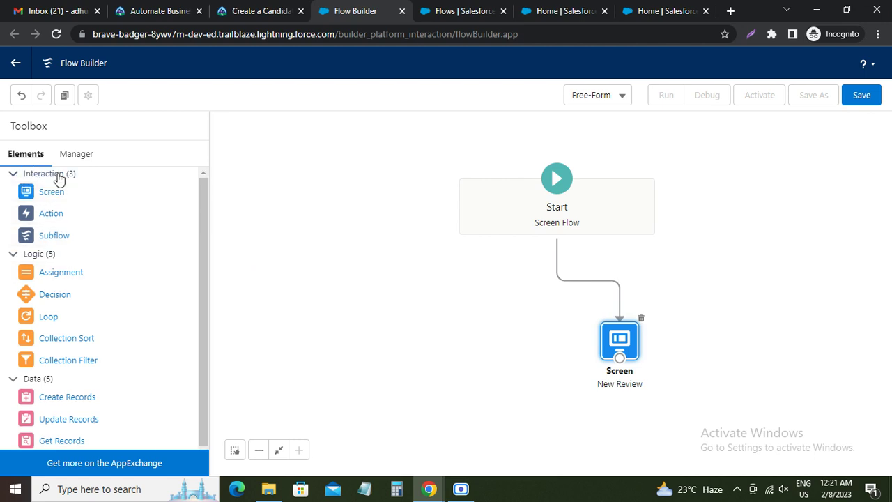
{"action": "left_click", "coordinate": [15, 174]}
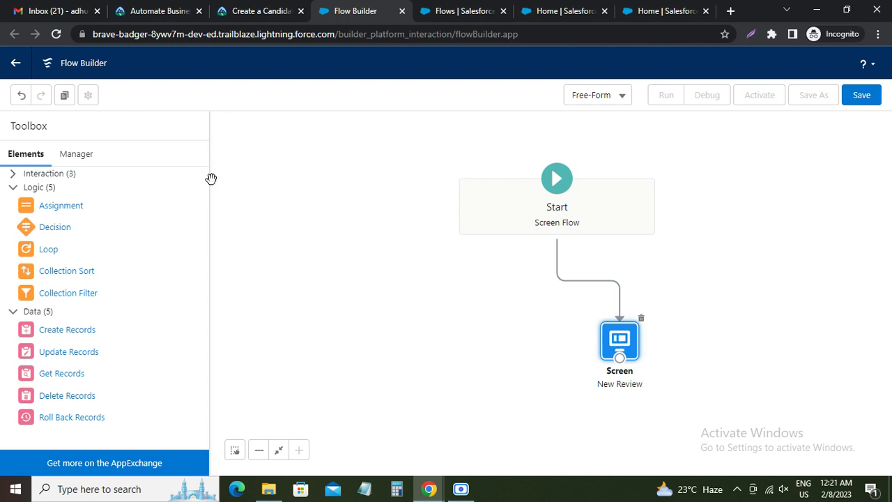
Duplicate the New Review screen element and delete the copy from the canvas
{"action": "left_click", "coordinate": [65, 96]}
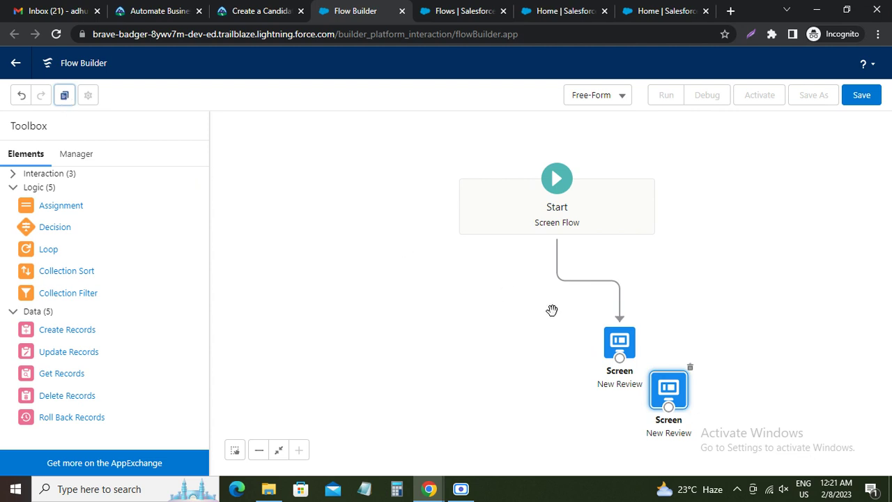
{"action": "left_click", "coordinate": [689, 366]}
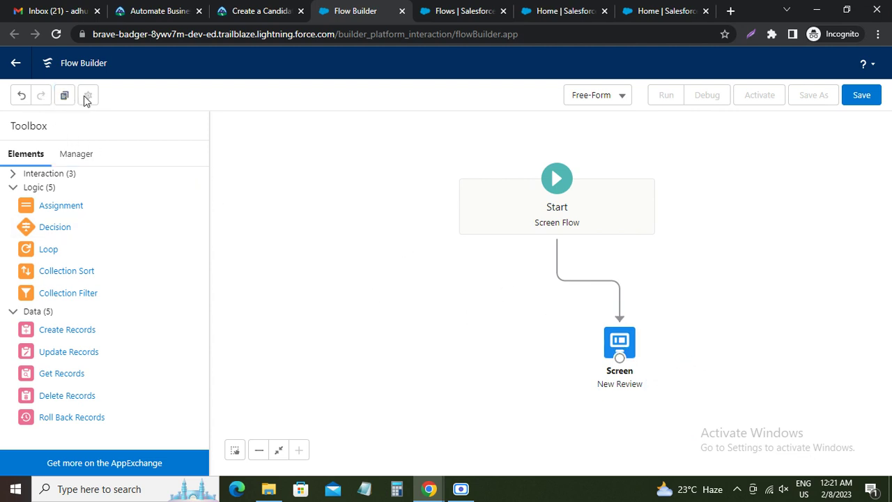
Search the flow's resources for "Experience Comments" and for "text", and switch back to the Trailhead instructions
{"action": "left_click", "coordinate": [78, 154]}
{"action": "left_click", "coordinate": [35, 186]}
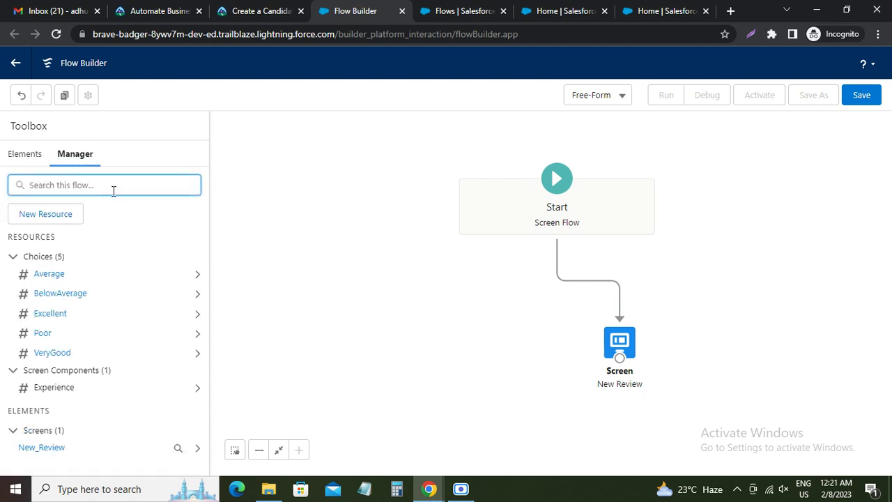
{"action": "type", "text": "Experience Comments"}
{"action": "key", "text": "ctrl+a"}
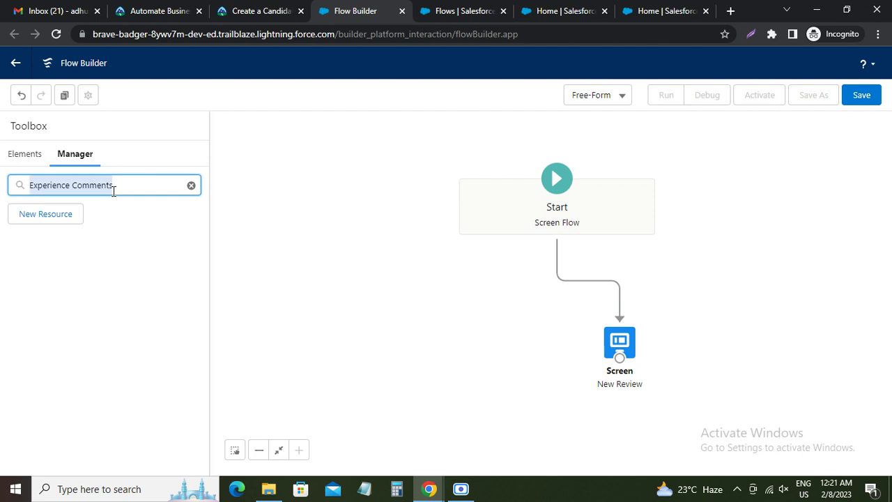
{"action": "key", "text": "BackSpace"}
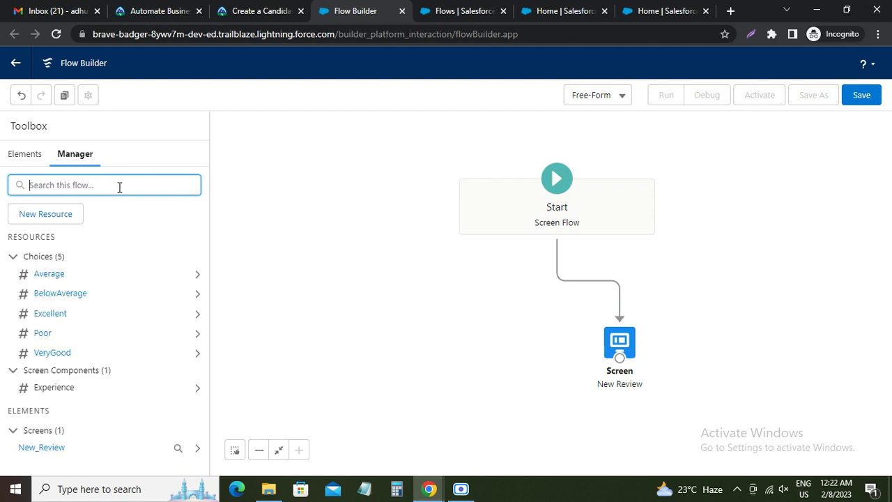
{"action": "type", "text": "text"}
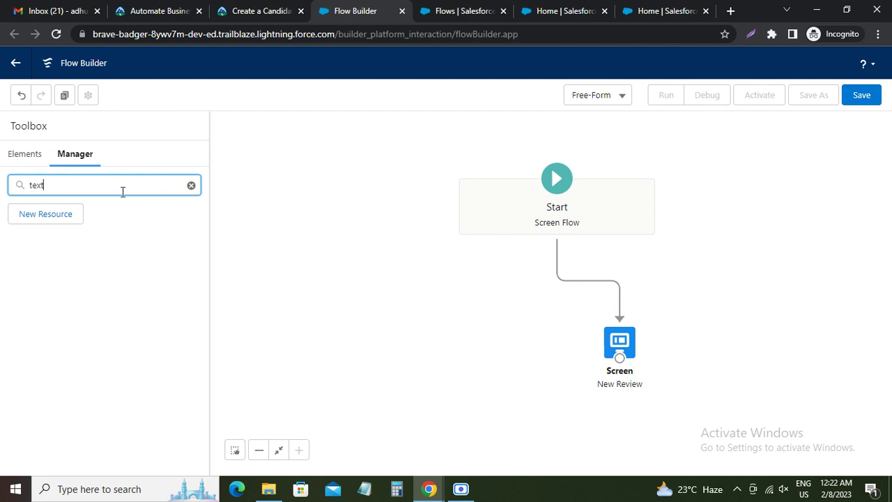
{"action": "left_click", "coordinate": [241, 11]}
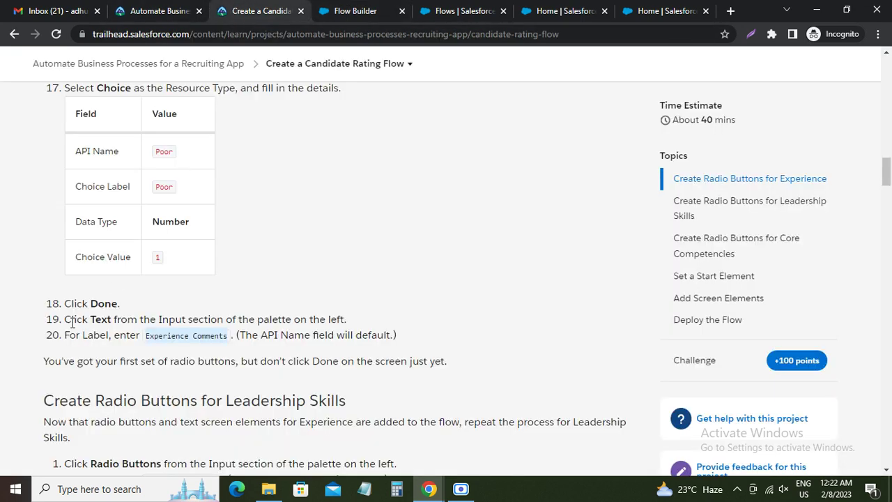
Read the Trailhead instruction on adding a Text input and look for that component among the Flow Builder toolbox elements
{"action": "left_click_drag", "start_coordinate": [77, 306], "coordinate": [112, 320]}
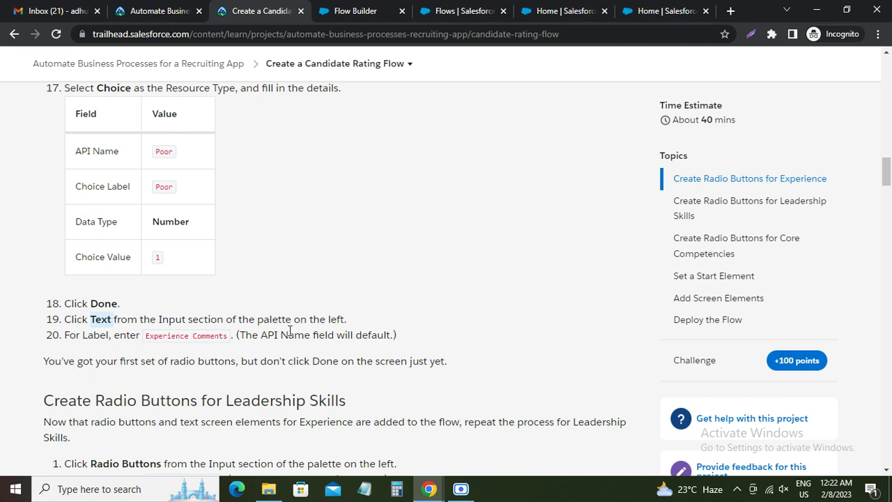
{"action": "scroll", "coordinate": [205, 336], "scroll_direction": "down", "scroll_amount": 3}
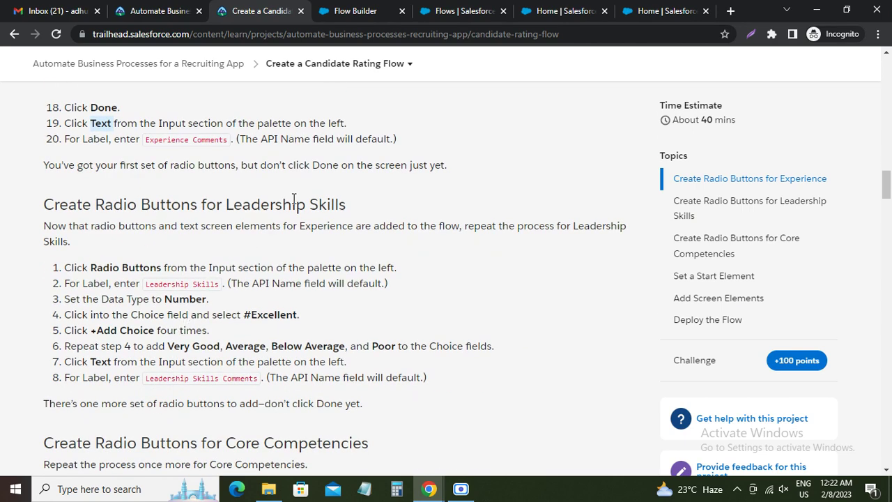
{"action": "left_click", "coordinate": [366, 14]}
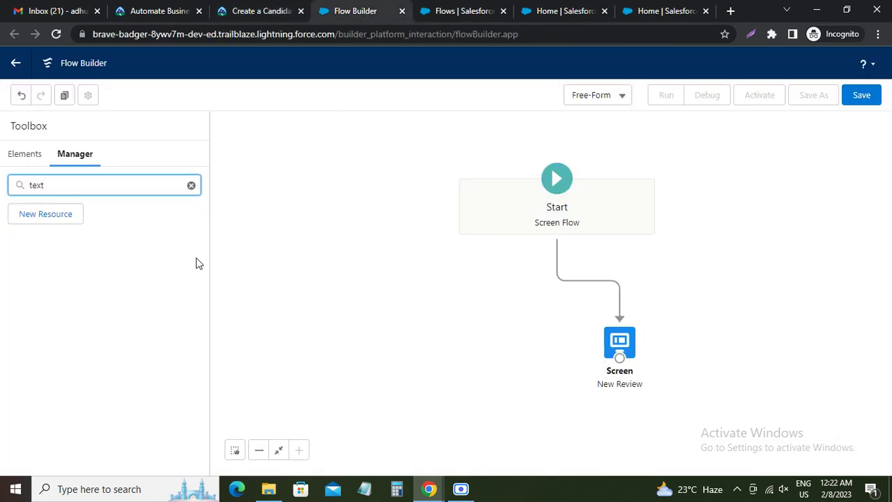
{"action": "left_click", "coordinate": [35, 157]}
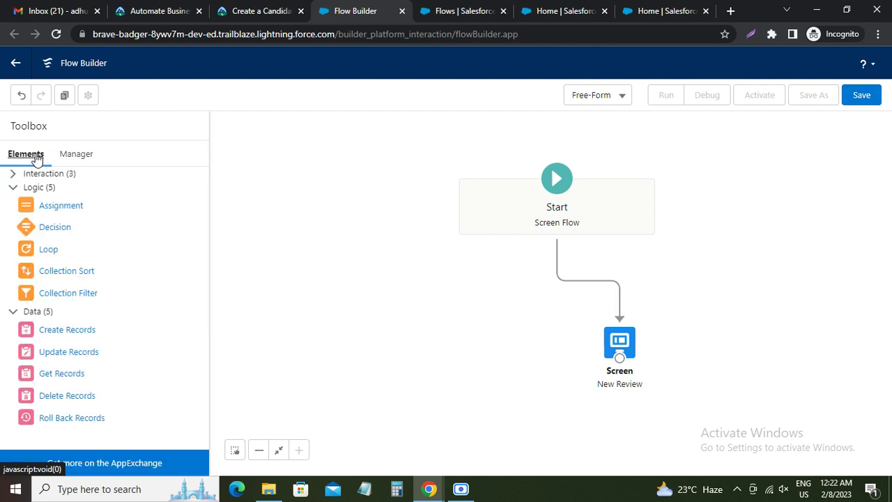
{"action": "left_click", "coordinate": [49, 174]}
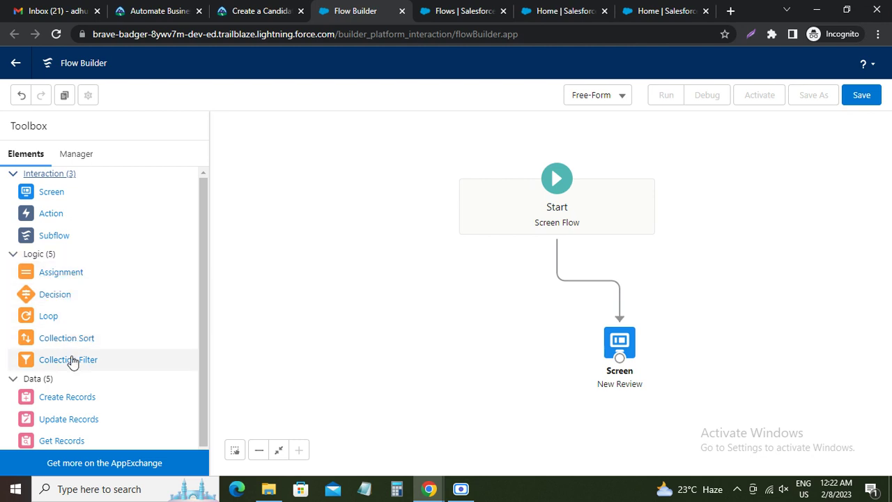
{"action": "scroll", "coordinate": [82, 388], "scroll_direction": "down", "scroll_amount": 1}
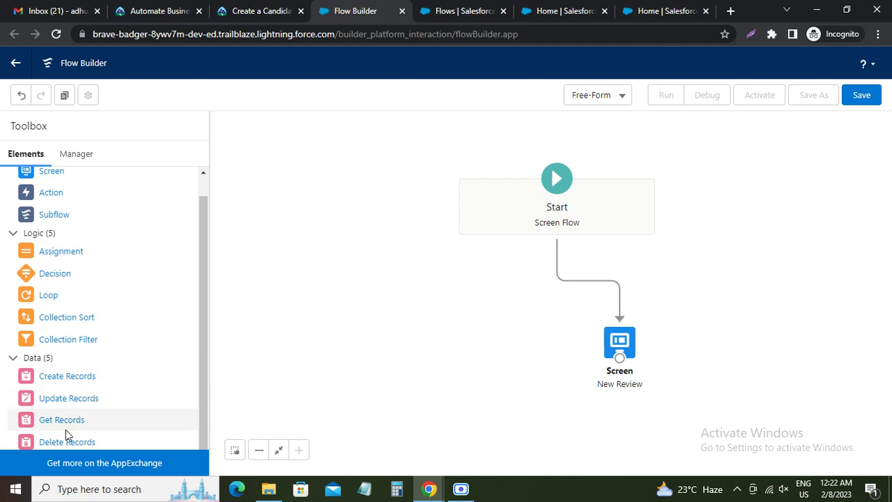
{"action": "left_click", "coordinate": [81, 380]}
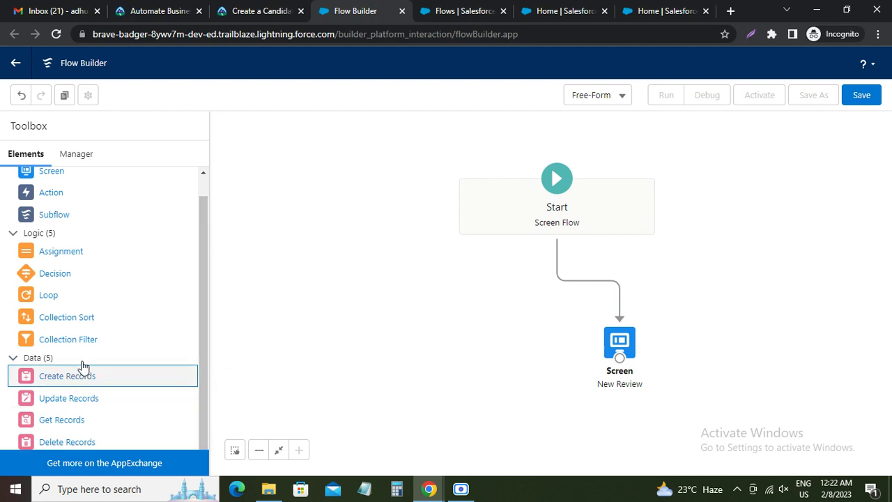
{"action": "scroll", "coordinate": [82, 368], "scroll_direction": "up", "scroll_amount": 1}
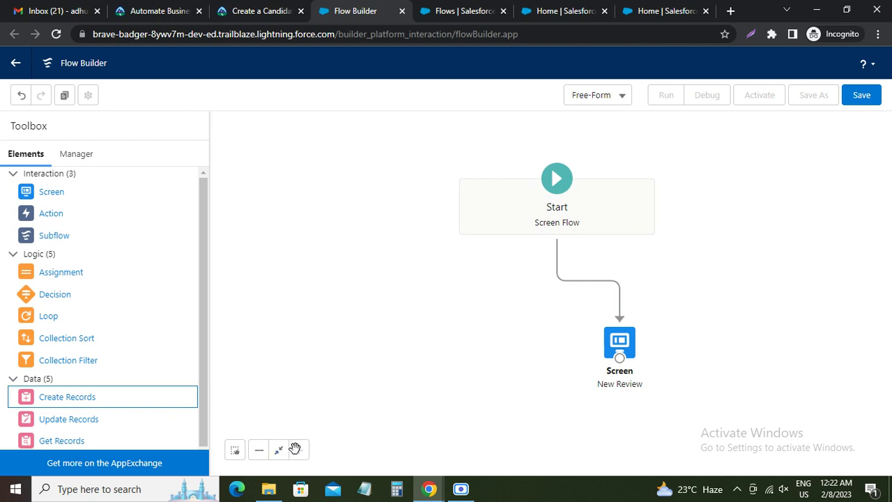
{"action": "left_click", "coordinate": [235, 451]}
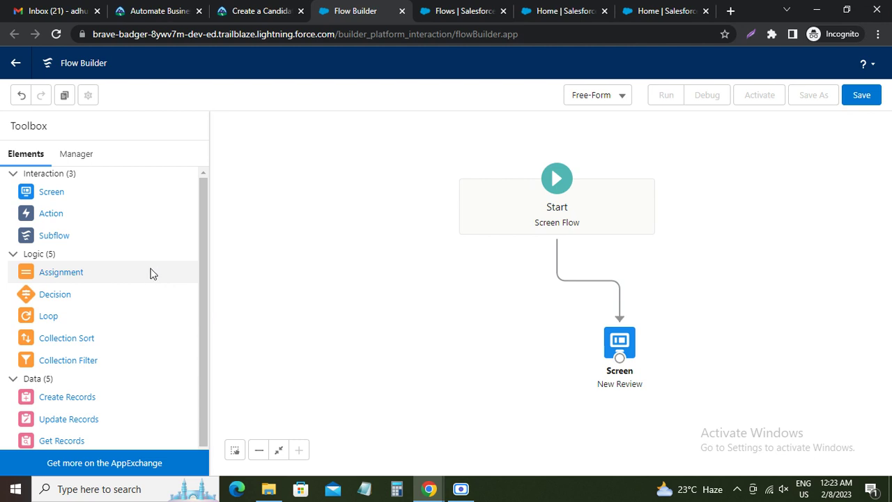
{"action": "scroll", "coordinate": [143, 281], "scroll_direction": "down", "scroll_amount": 1}
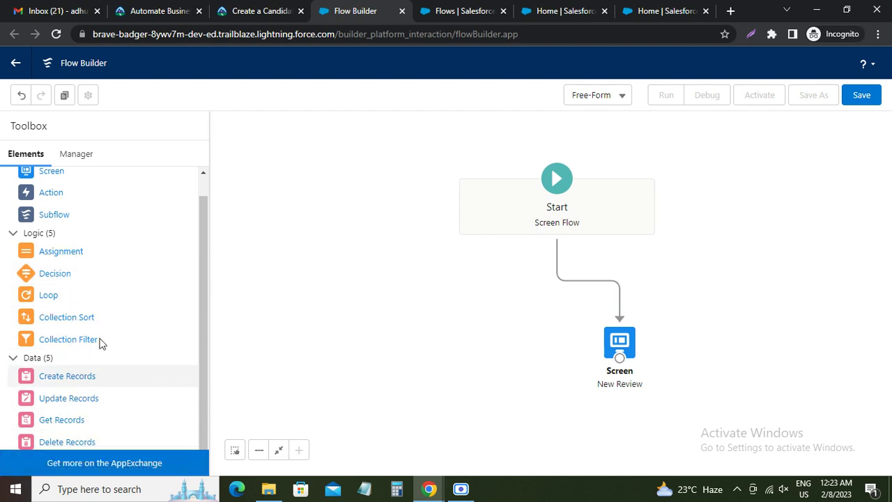
Reread the Text instruction in Trailhead and locate the Text component among the input components of the New Review screen
{"action": "left_click", "coordinate": [258, 11]}
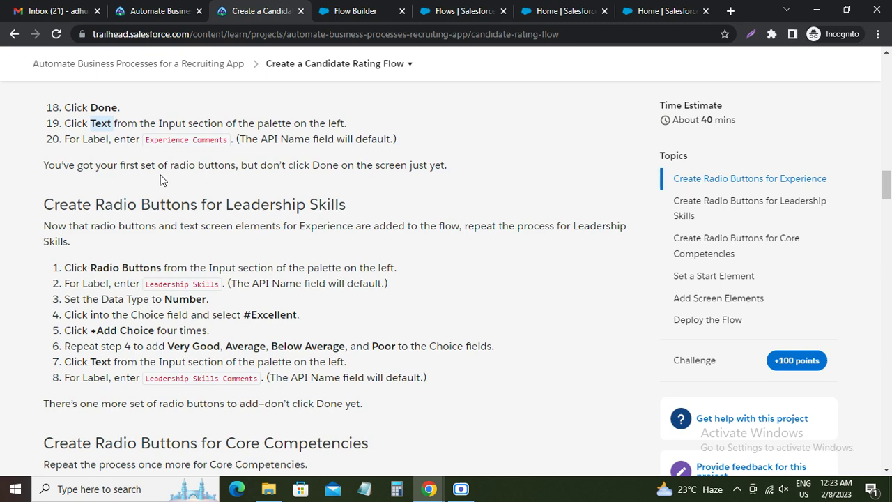
{"action": "scroll", "coordinate": [217, 186], "scroll_direction": "up", "scroll_amount": 2}
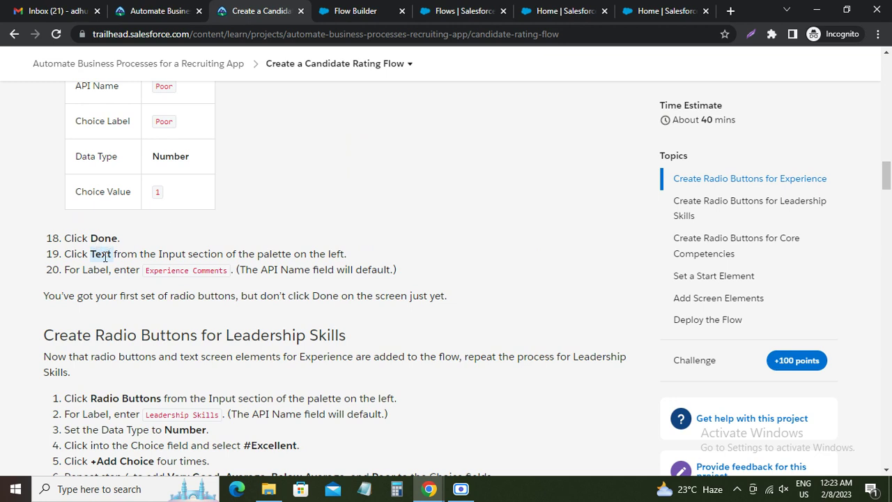
{"action": "left_click_drag", "start_coordinate": [104, 253], "coordinate": [112, 254]}
{"action": "left_click", "coordinate": [364, 11]}
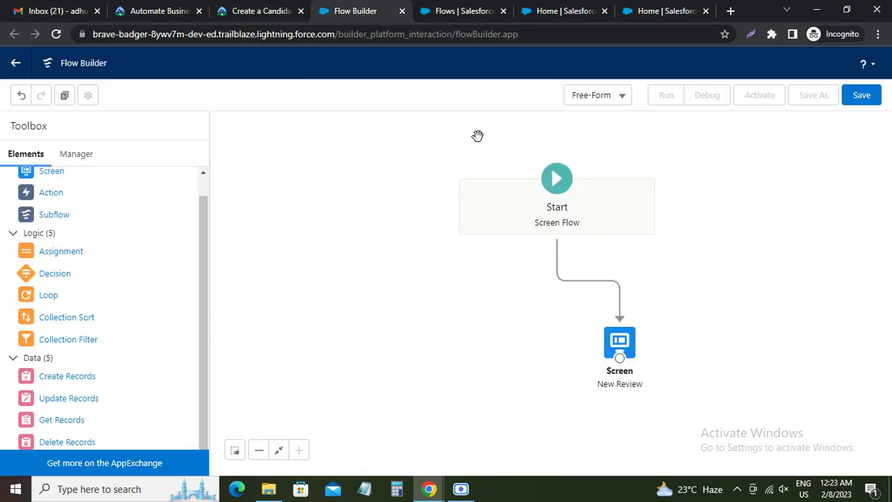
{"action": "double_click", "coordinate": [620, 343]}
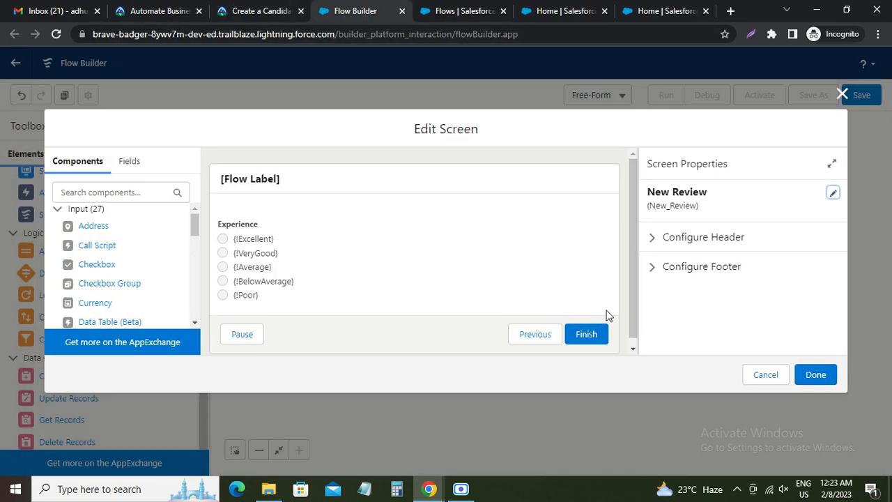
{"action": "scroll", "coordinate": [136, 281], "scroll_direction": "down", "scroll_amount": 3}
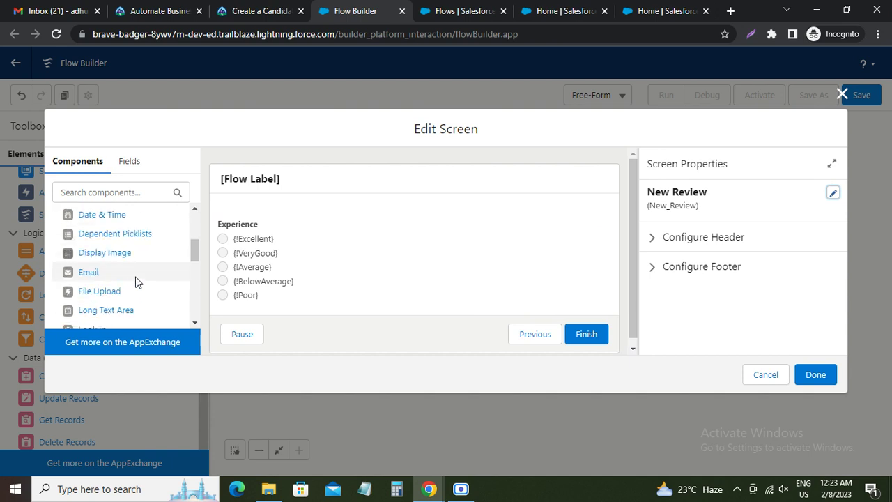
{"action": "scroll", "coordinate": [136, 281], "scroll_direction": "down", "scroll_amount": 5}
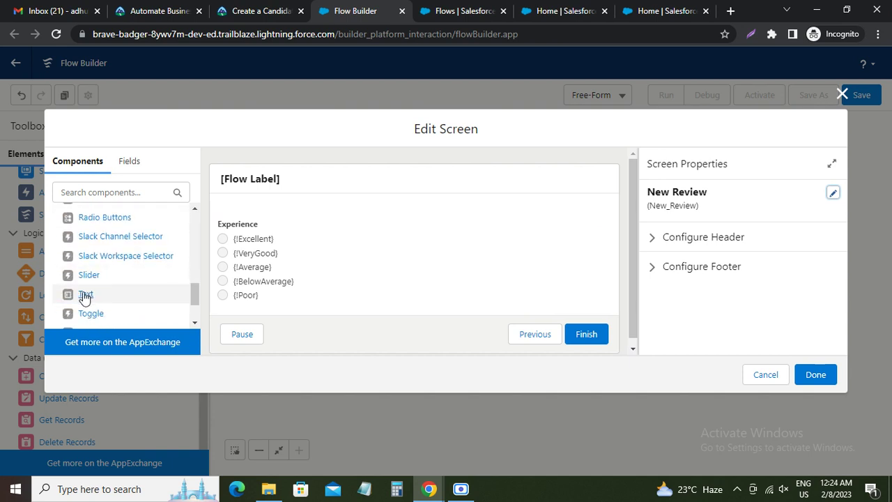
{"action": "left_click", "coordinate": [811, 377]}
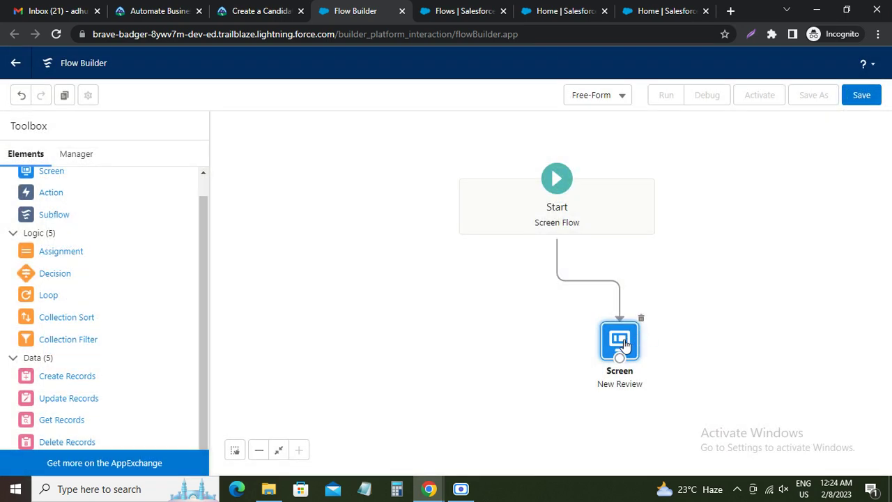
Open the New Review screen for editing and copy the label "Experience Comments" from the Trailhead instructions
{"action": "double_click", "coordinate": [623, 341]}
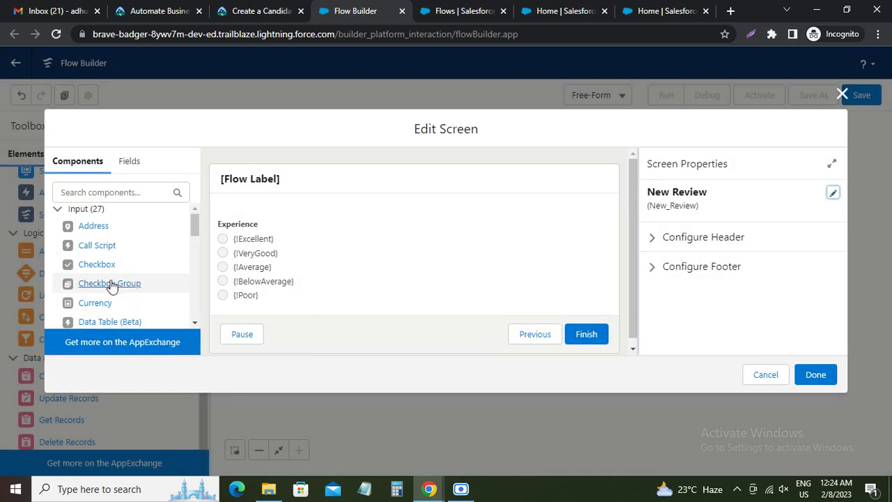
{"action": "scroll", "coordinate": [106, 296], "scroll_direction": "down", "scroll_amount": 5}
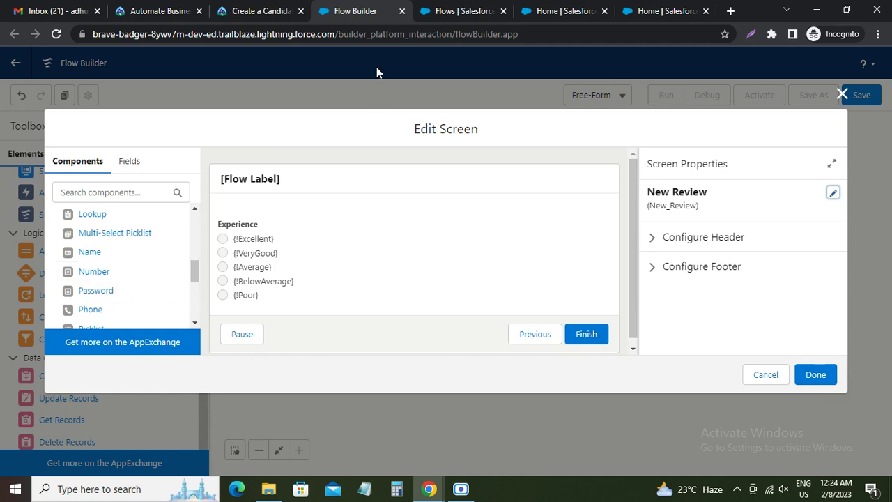
{"action": "left_click", "coordinate": [269, 12]}
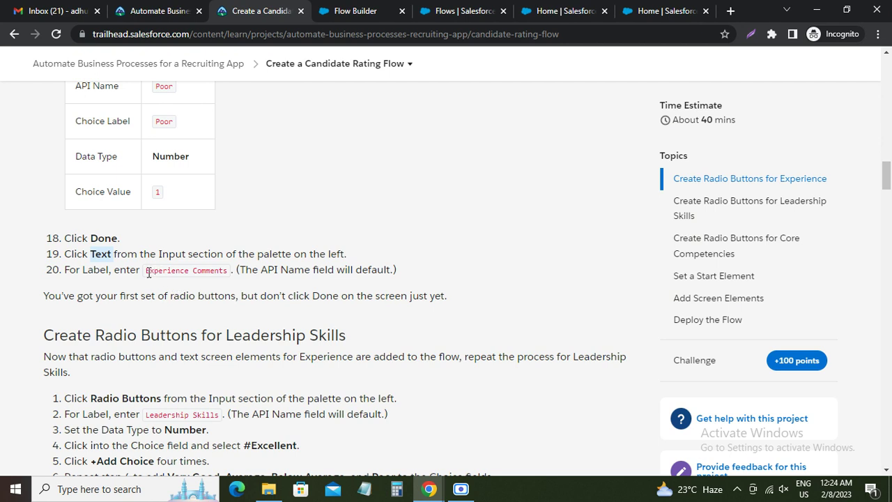
{"action": "left_click_drag", "start_coordinate": [147, 271], "coordinate": [228, 274]}
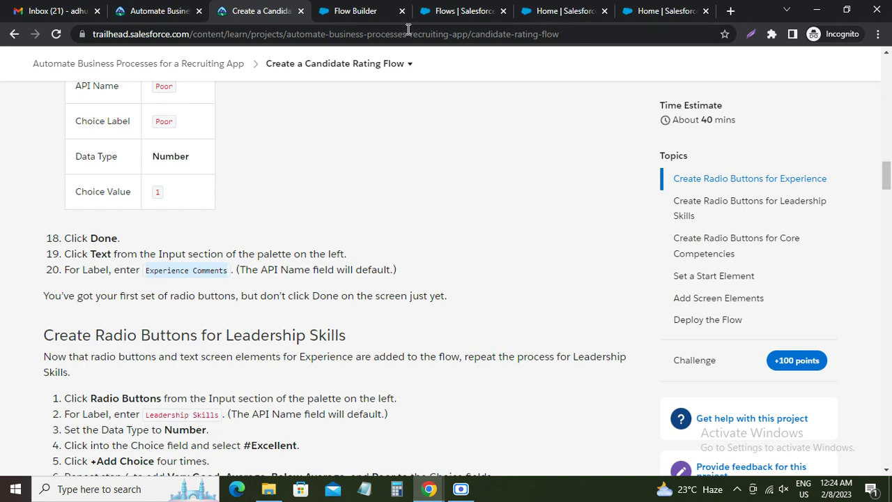
{"action": "left_click", "coordinate": [354, 10]}
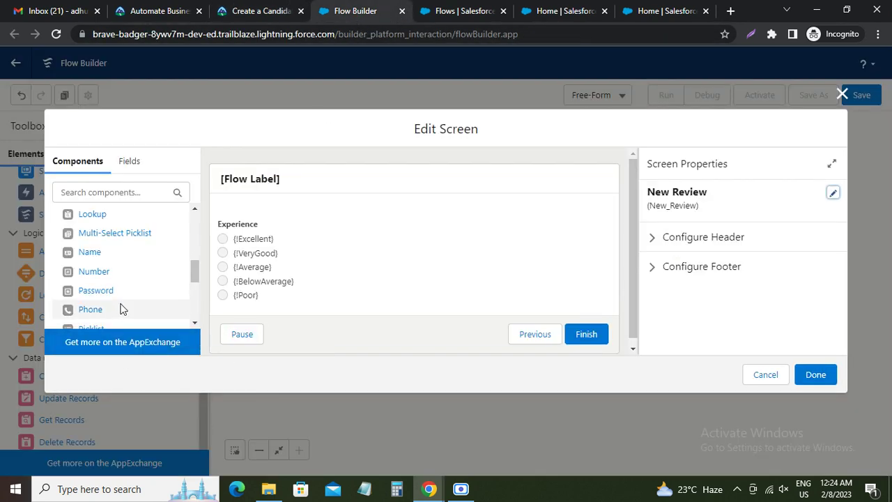
Add a Text component below the Experience radio buttons and set its label to "Experience Comments", letting the API name default
{"action": "scroll", "coordinate": [119, 309], "scroll_direction": "down", "scroll_amount": 3}
{"action": "left_click_drag", "start_coordinate": [108, 296], "coordinate": [280, 300]}
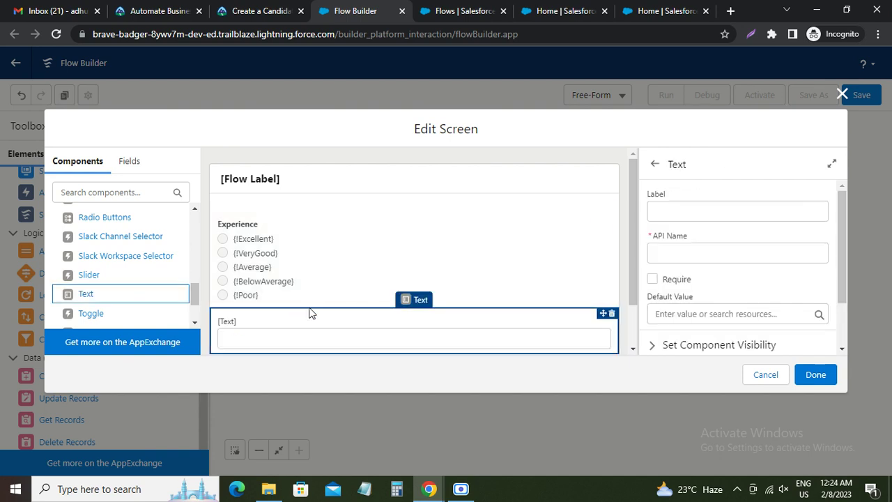
{"action": "left_click", "coordinate": [695, 209]}
{"action": "type", "text": "Experience Comments"}
{"action": "left_click", "coordinate": [714, 272]}
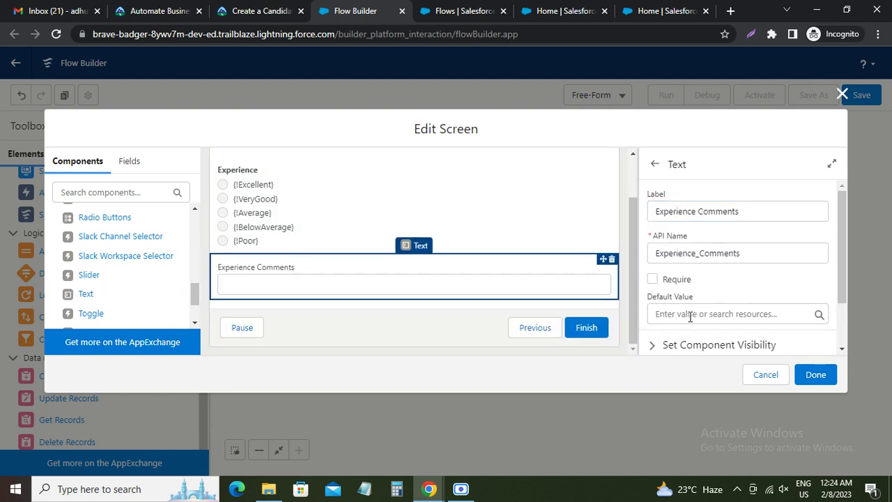
Copy the label "Leadership Skills" from the Trailhead section on Leadership Skills radio buttons and return to Flow Builder
{"action": "left_click", "coordinate": [261, 11]}
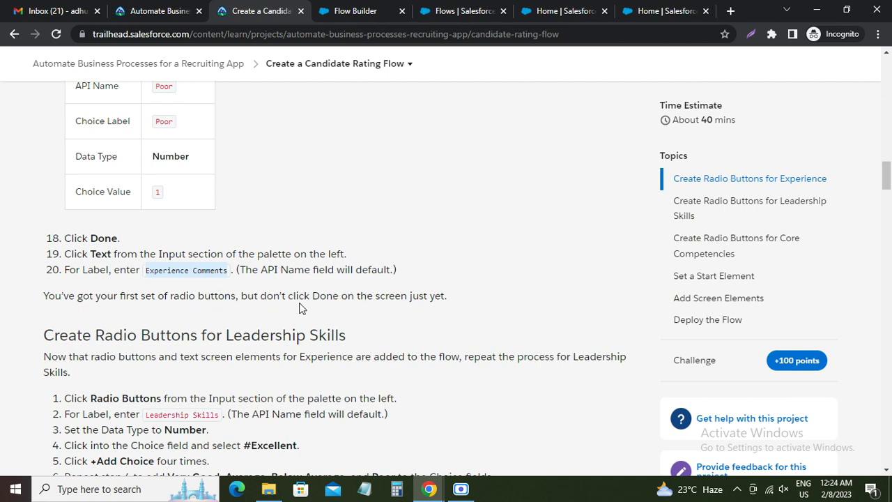
{"action": "scroll", "coordinate": [136, 315], "scroll_direction": "down", "scroll_amount": 2}
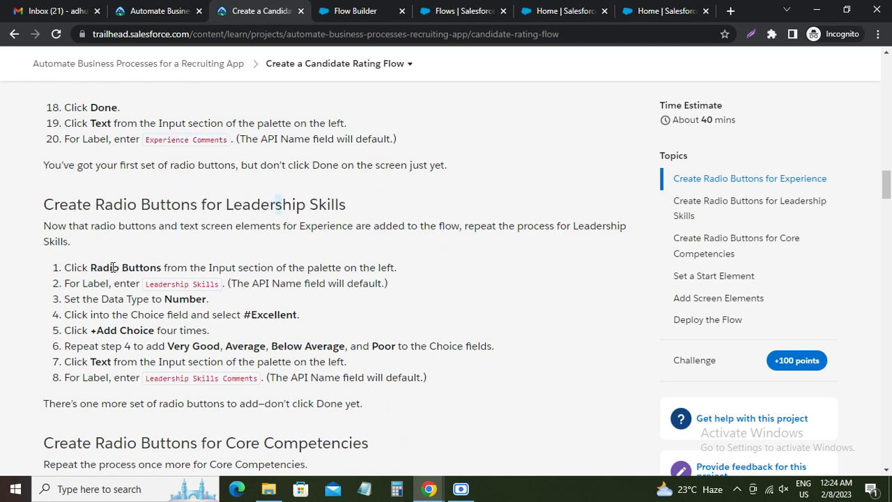
{"action": "left_click_drag", "start_coordinate": [105, 267], "coordinate": [153, 268]}
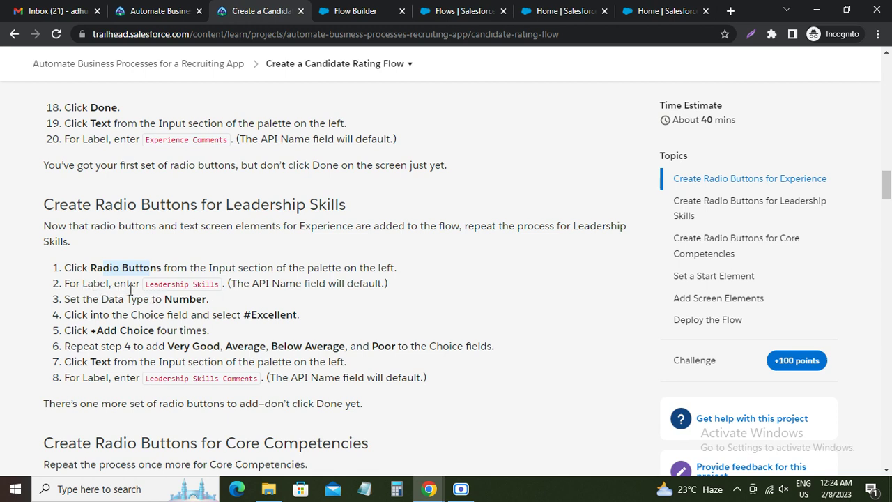
{"action": "left_click", "coordinate": [156, 284]}
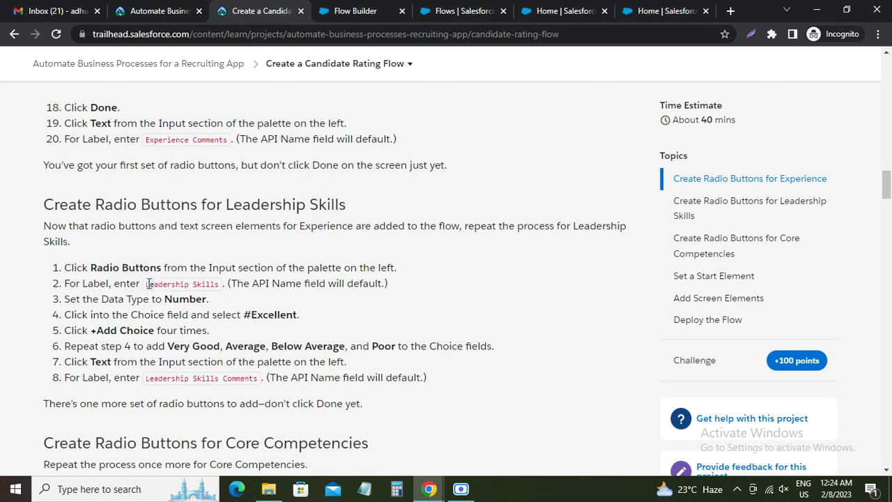
{"action": "left_click_drag", "start_coordinate": [148, 284], "coordinate": [225, 285]}
{"action": "key", "text": "ctrl+c"}
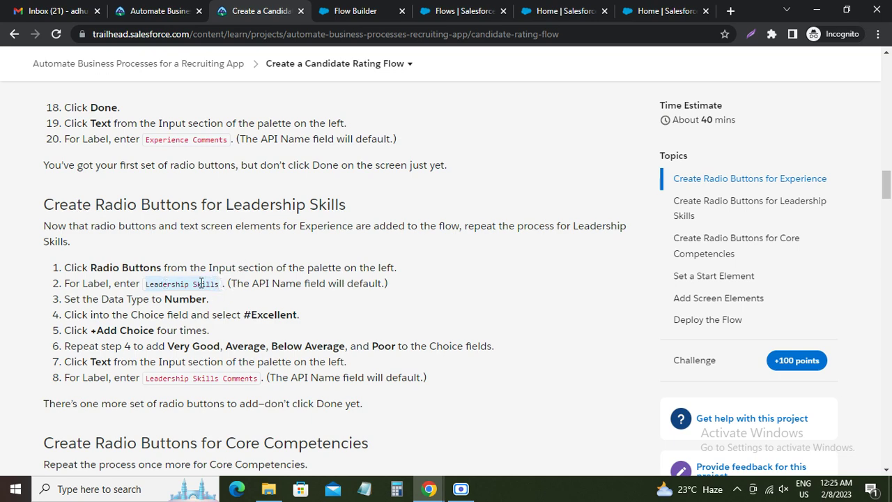
{"action": "left_click", "coordinate": [352, 11]}
Reread the Leadership Skills instructions in Trailhead and look through the New Review screen's input components for Radio Buttons
{"action": "left_click", "coordinate": [224, 192]}
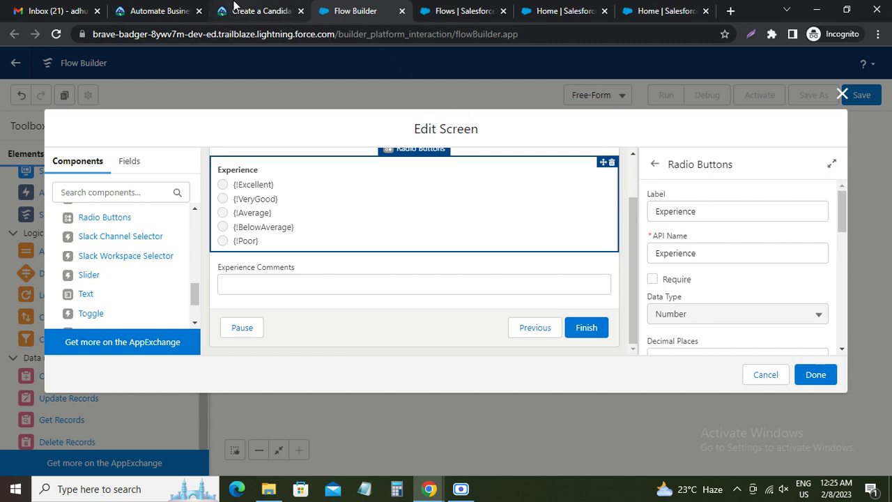
{"action": "left_click", "coordinate": [262, 12]}
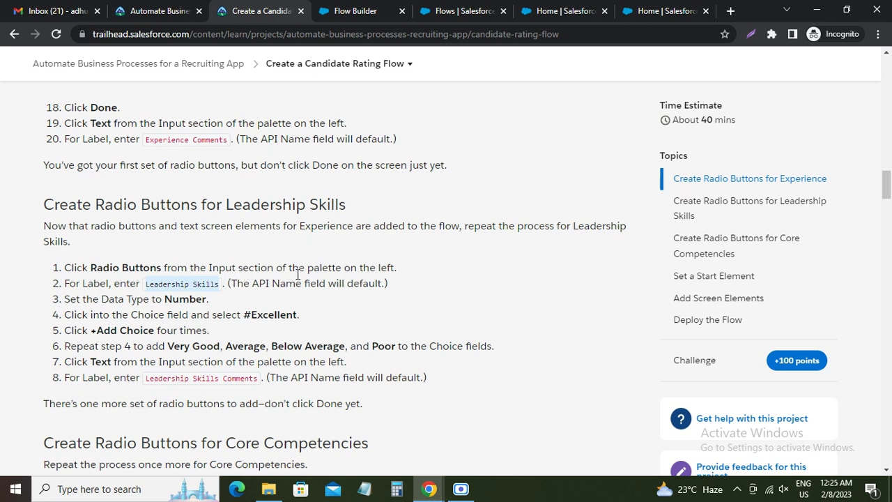
{"action": "left_click", "coordinate": [351, 11]}
{"action": "scroll", "coordinate": [99, 291], "scroll_direction": "down", "scroll_amount": 2}
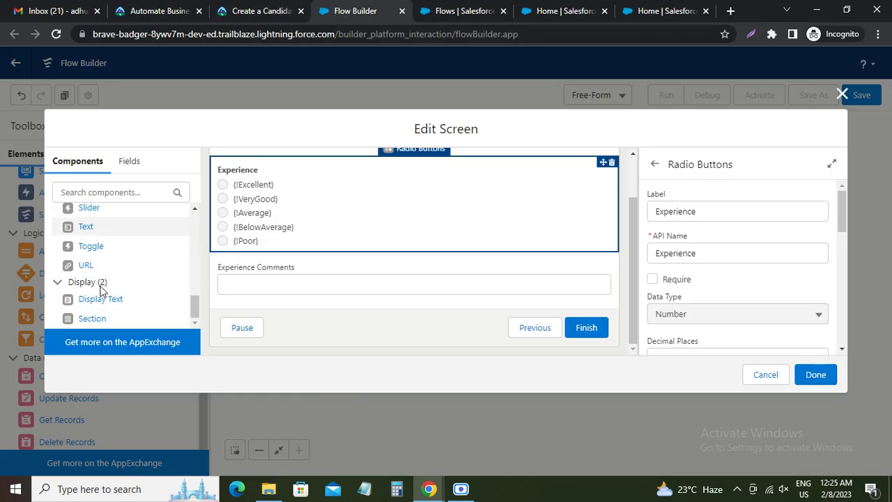
{"action": "scroll", "coordinate": [104, 299], "scroll_direction": "up", "scroll_amount": 3}
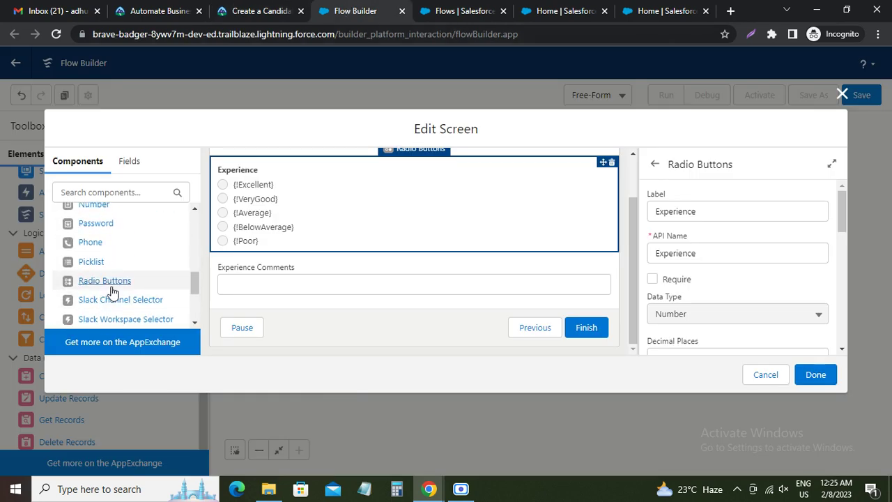
{"action": "scroll", "coordinate": [116, 290], "scroll_direction": "up", "scroll_amount": 1}
{"action": "scroll", "coordinate": [116, 287], "scroll_direction": "up", "scroll_amount": 3}
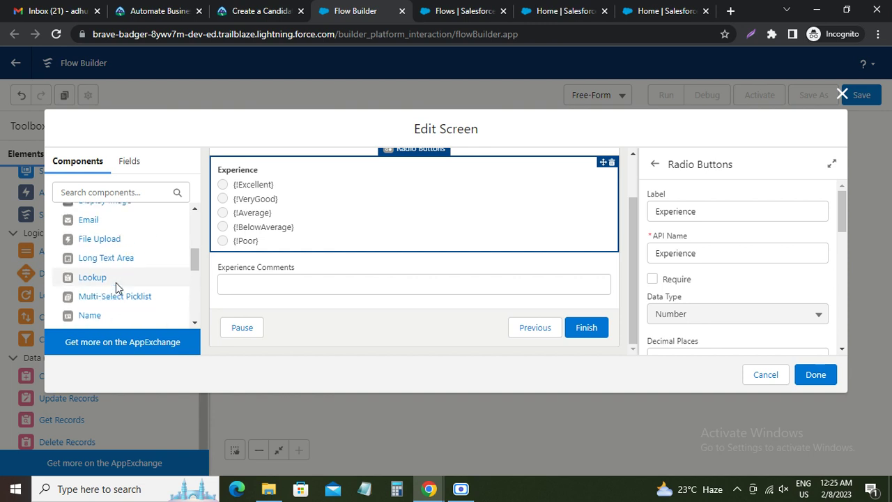
{"action": "scroll", "coordinate": [117, 281], "scroll_direction": "up", "scroll_amount": 3}
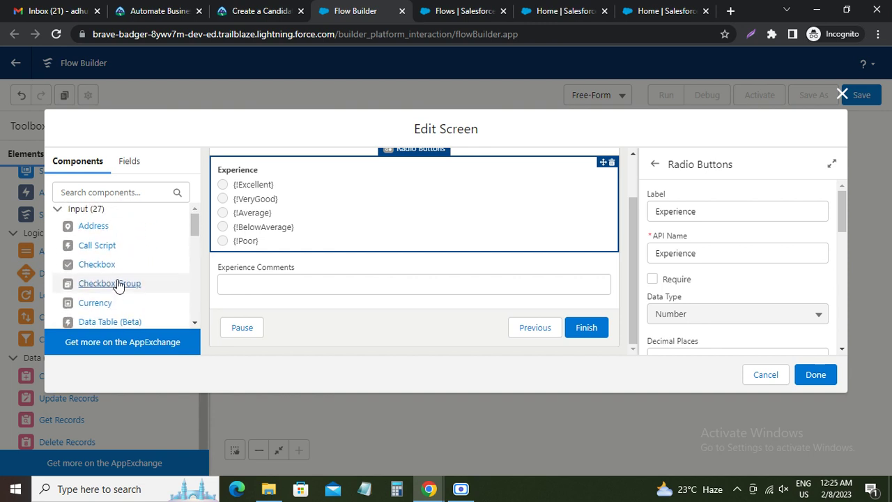
Search the components for "ra", add Radio Buttons below Experience Comments, and set the label to "Leadership Skills"
{"action": "left_click", "coordinate": [111, 188]}
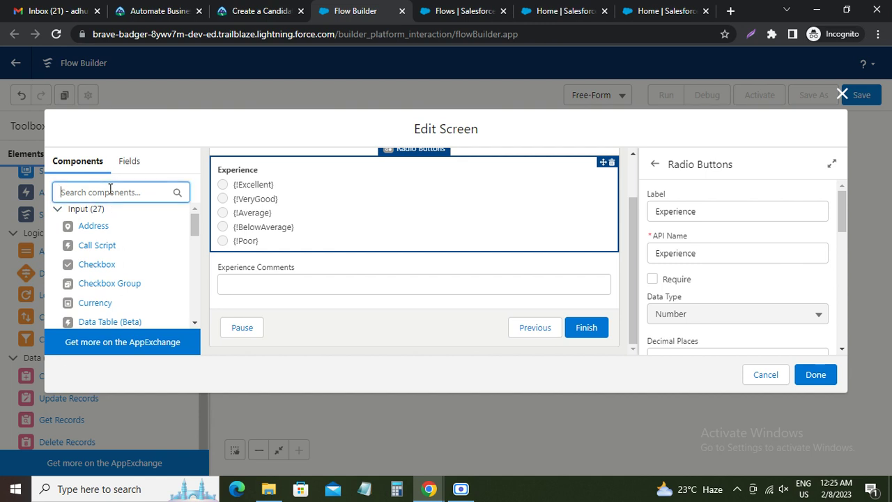
{"action": "type", "text": "ra"}
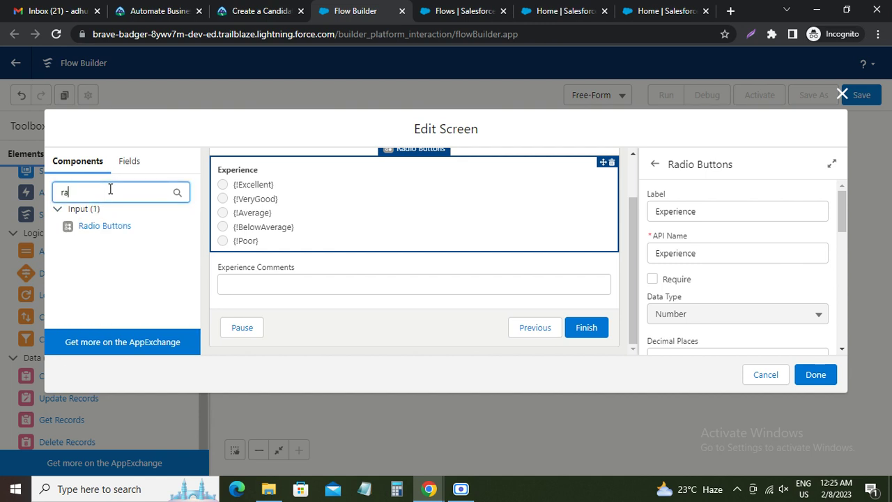
{"action": "left_click", "coordinate": [104, 228]}
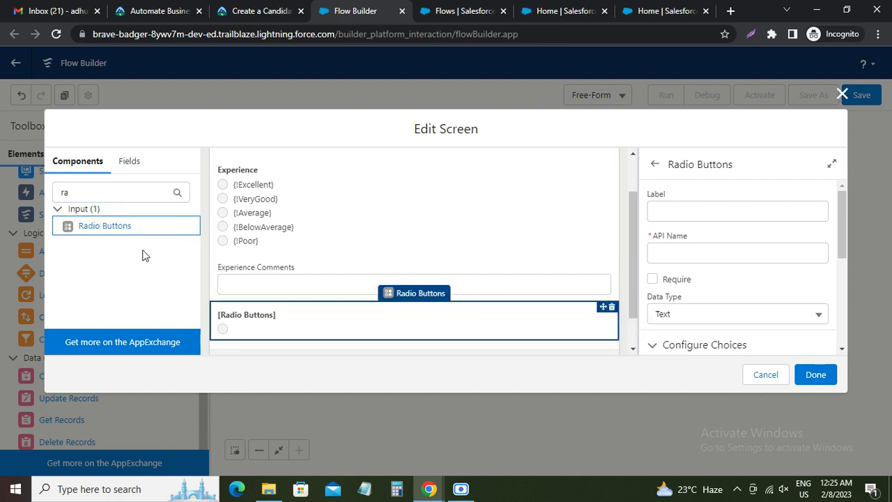
{"action": "left_click", "coordinate": [669, 218]}
{"action": "key", "text": "ctrl+v"}
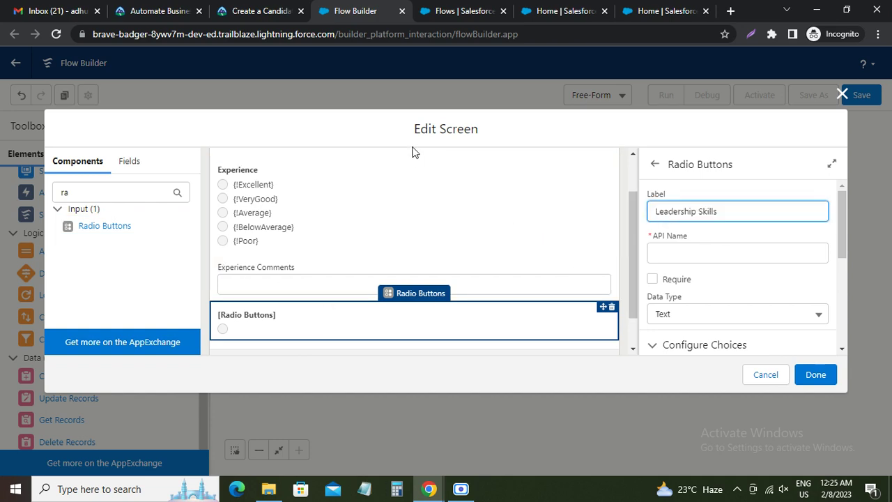
Check the required data type in Trailhead and set the Leadership Skills radio buttons' data type to Number
{"action": "left_click", "coordinate": [264, 12]}
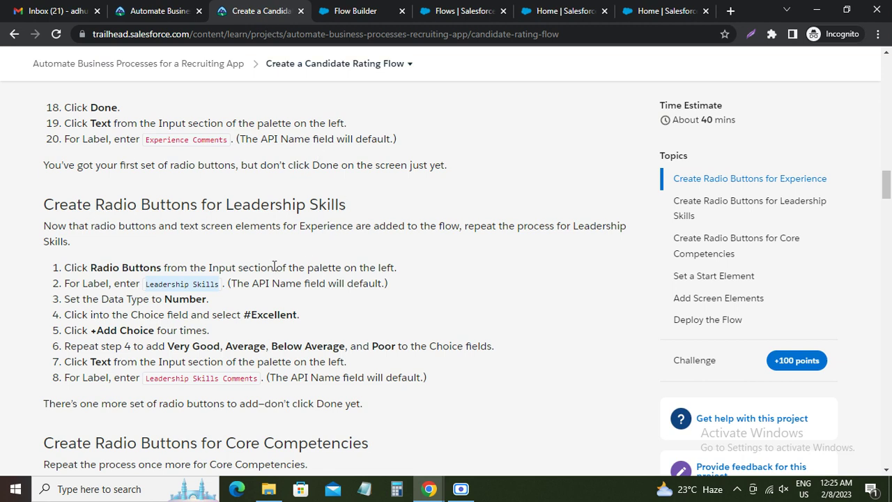
{"action": "double_click", "coordinate": [180, 301]}
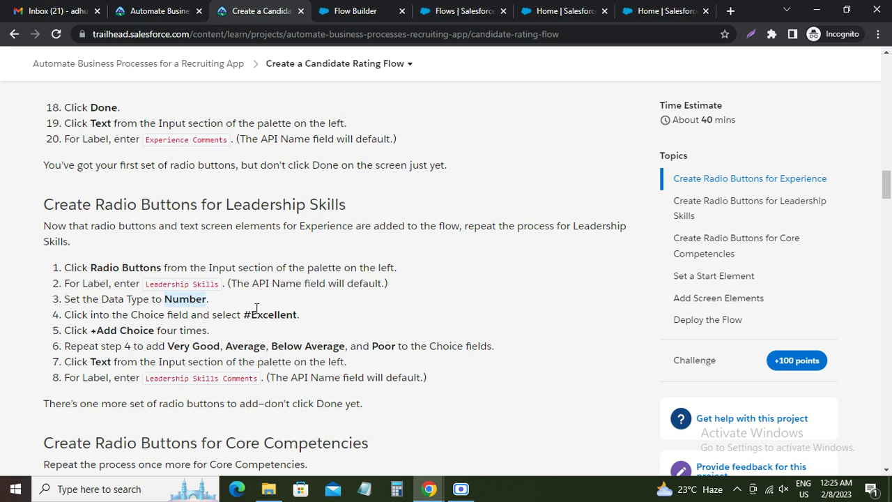
{"action": "left_click", "coordinate": [349, 11]}
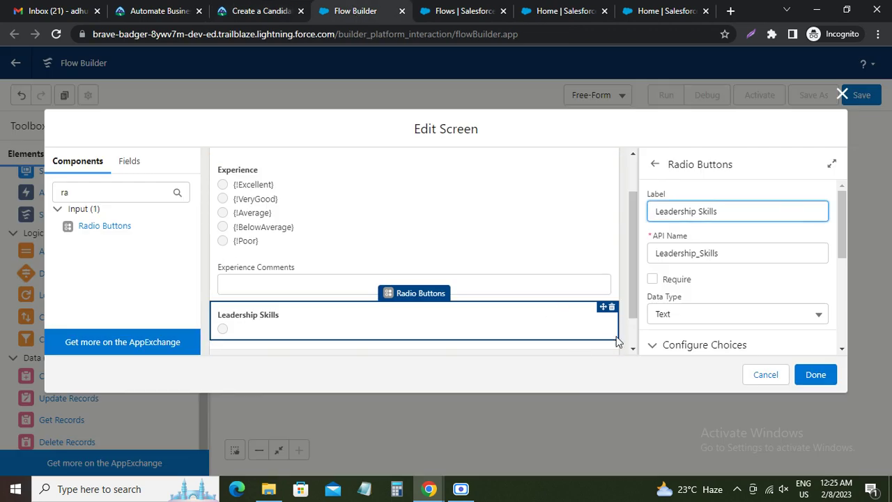
{"action": "left_click", "coordinate": [689, 317]}
{"action": "left_click", "coordinate": [691, 365]}
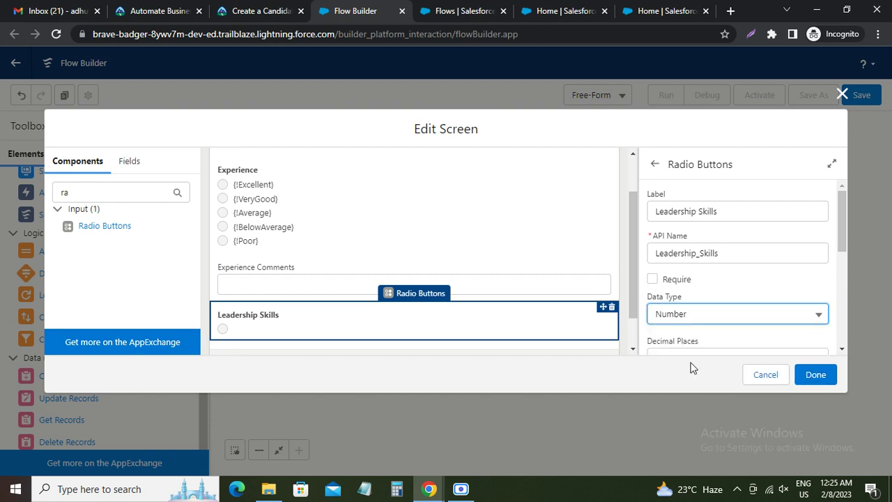
Check the choice instruction in Trailhead and set the first choice of the Leadership Skills radio buttons to Excellent
{"action": "scroll", "coordinate": [724, 322], "scroll_direction": "down", "scroll_amount": 2}
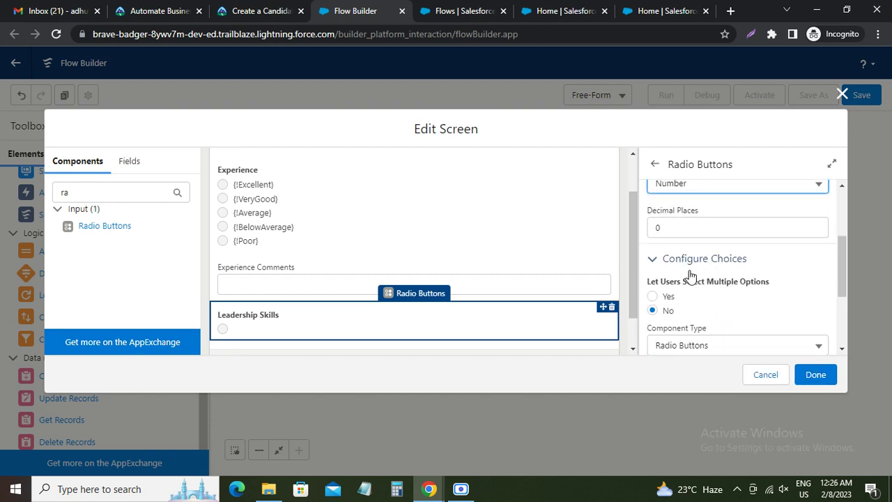
{"action": "scroll", "coordinate": [690, 276], "scroll_direction": "down", "scroll_amount": 2}
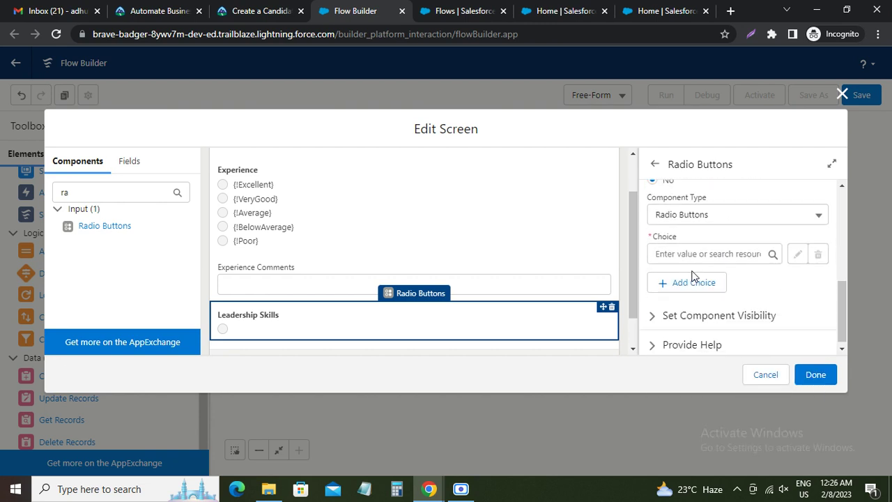
{"action": "scroll", "coordinate": [694, 277], "scroll_direction": "up", "scroll_amount": 1}
{"action": "scroll", "coordinate": [694, 280], "scroll_direction": "down", "scroll_amount": 1}
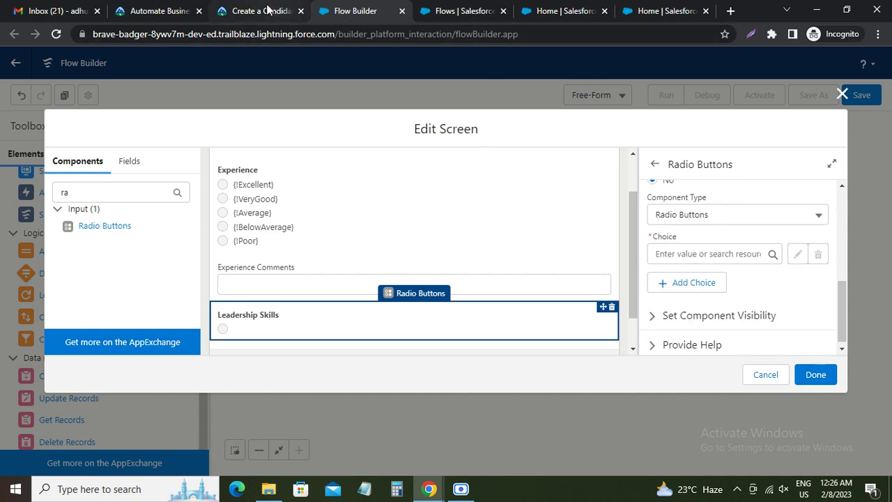
{"action": "left_click", "coordinate": [291, 12]}
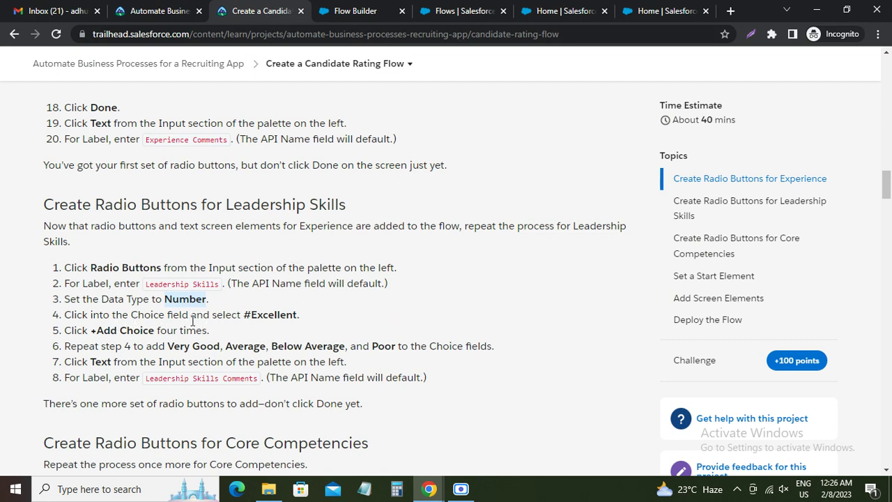
{"action": "double_click", "coordinate": [260, 315]}
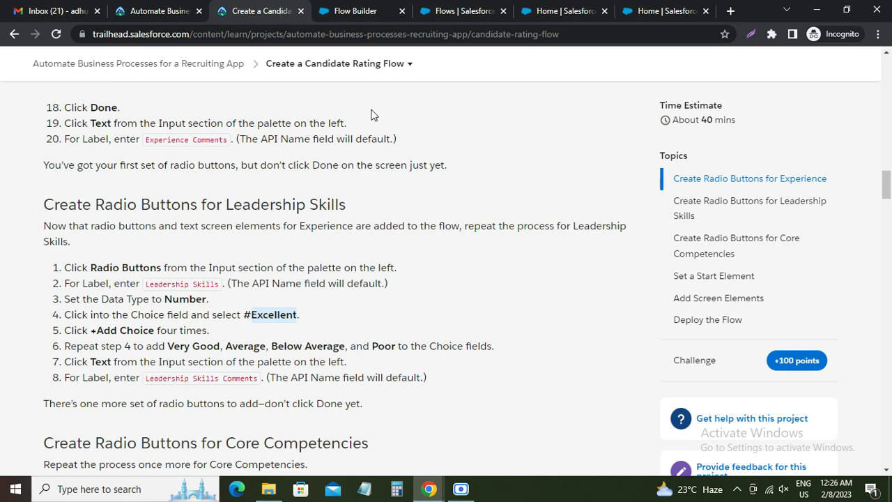
{"action": "left_click", "coordinate": [369, 12]}
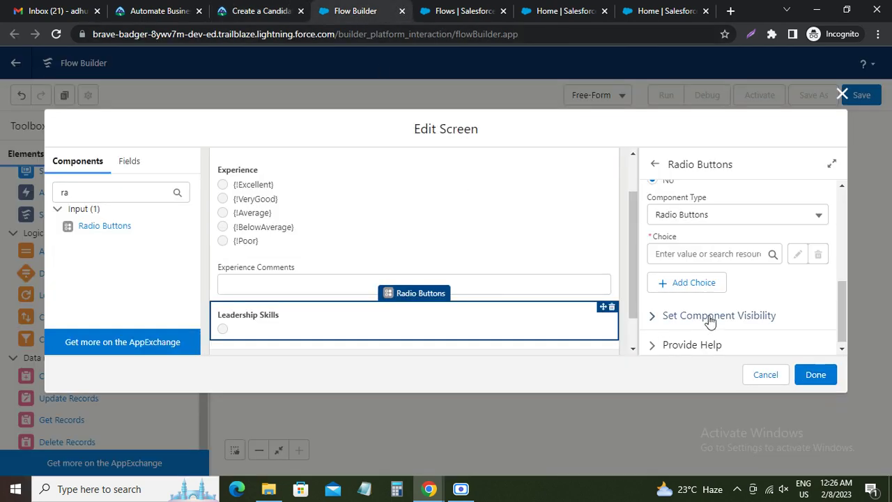
{"action": "left_click", "coordinate": [729, 253]}
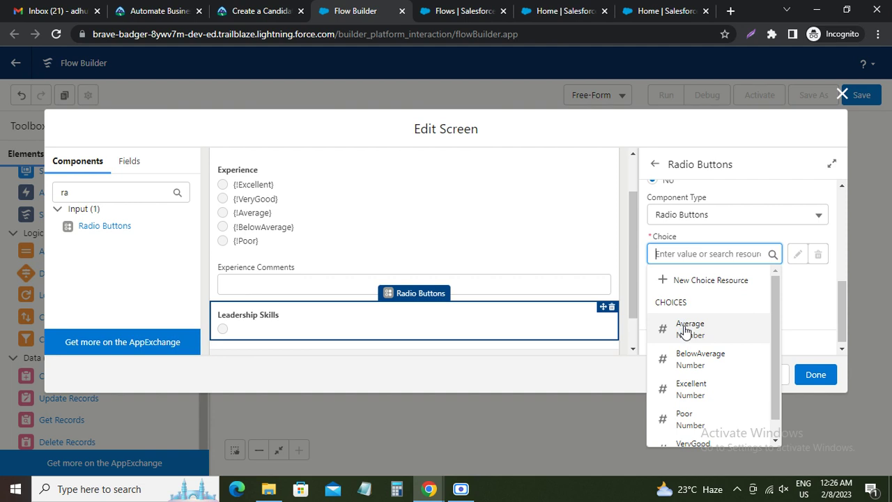
{"action": "left_click", "coordinate": [694, 389]}
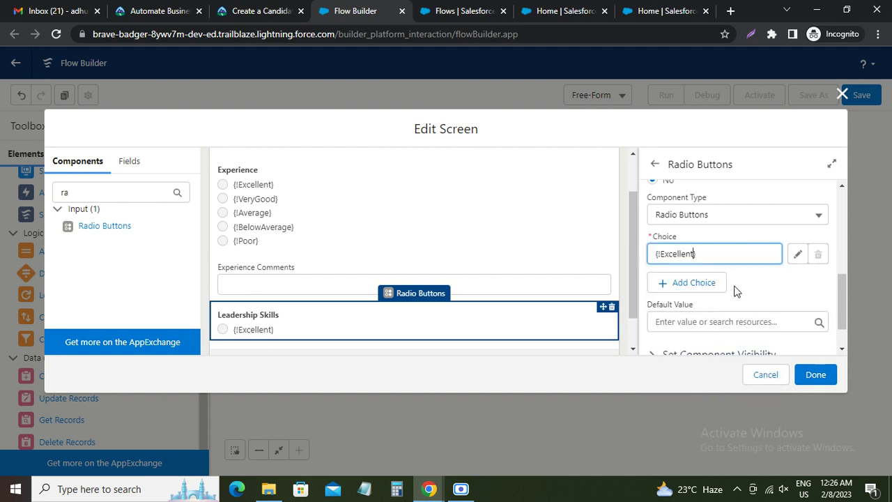
Add VeryGood and Average as the second and third choices of the Leadership Skills radio buttons
{"action": "left_click", "coordinate": [698, 283]}
{"action": "left_click", "coordinate": [692, 296]}
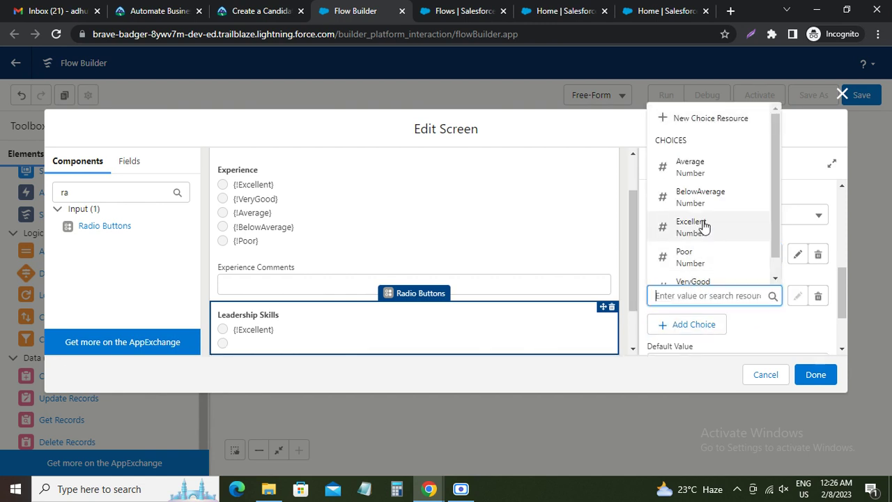
{"action": "scroll", "coordinate": [700, 254], "scroll_direction": "down", "scroll_amount": 1}
{"action": "left_click", "coordinate": [697, 262]}
{"action": "left_click", "coordinate": [696, 324]}
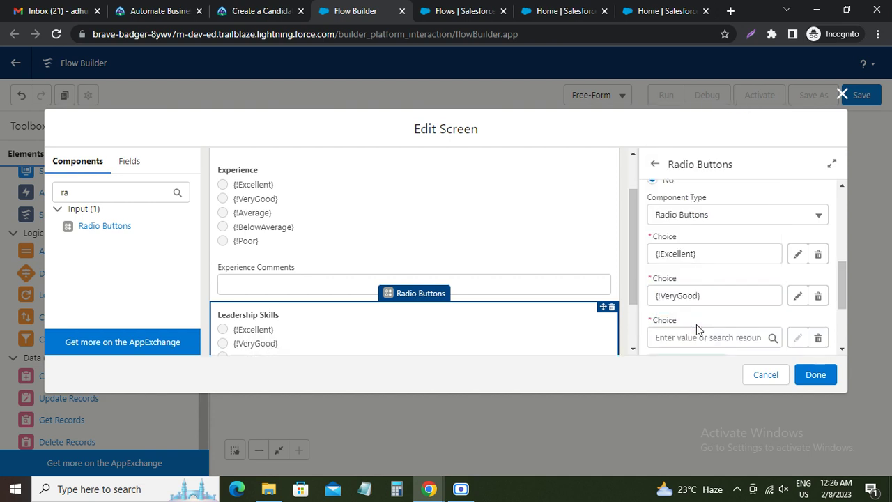
{"action": "left_click", "coordinate": [687, 336]}
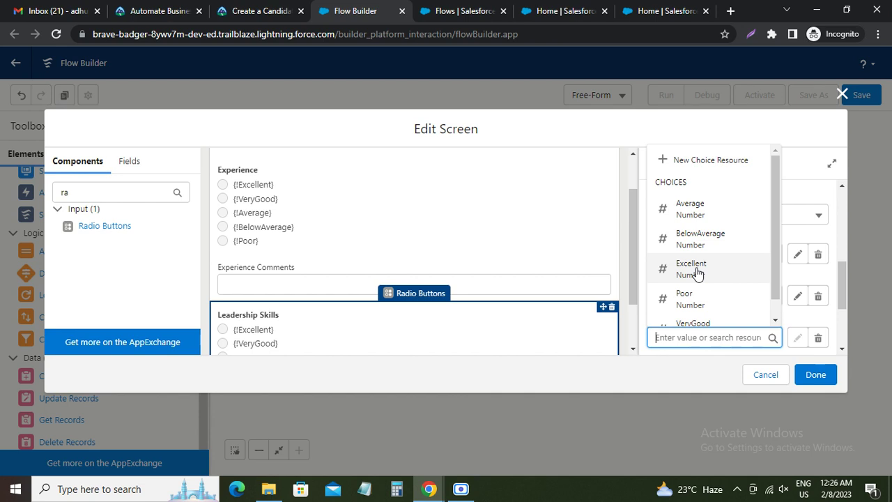
{"action": "left_click", "coordinate": [695, 211]}
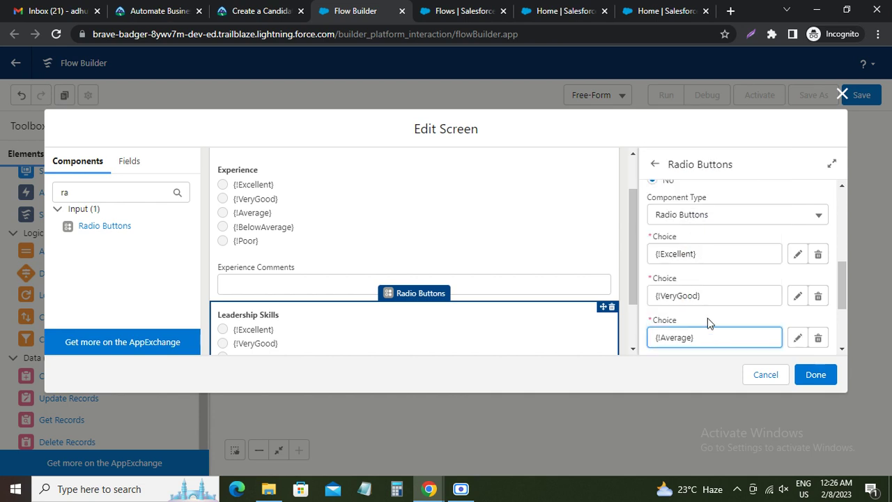
Add BelowAverage and Poor as the fourth and fifth Leadership Skills choices, and review the radio buttons in the screen preview
{"action": "scroll", "coordinate": [727, 323], "scroll_direction": "down", "scroll_amount": 2}
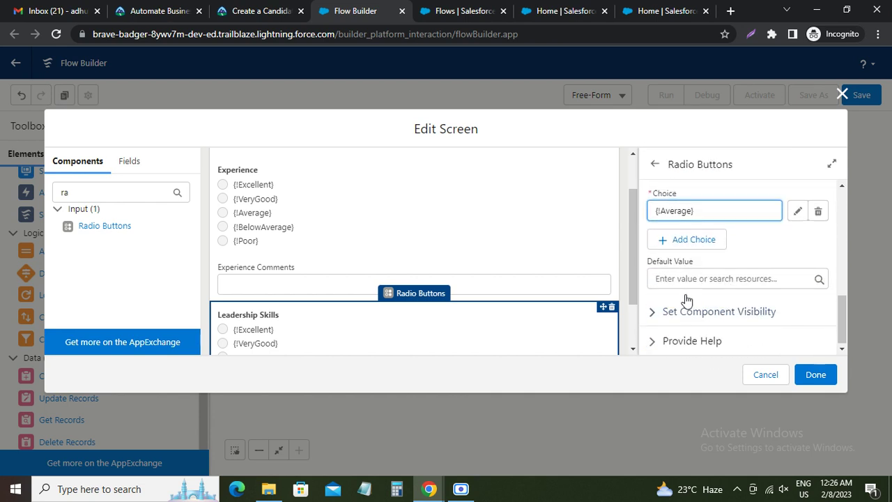
{"action": "left_click", "coordinate": [681, 242]}
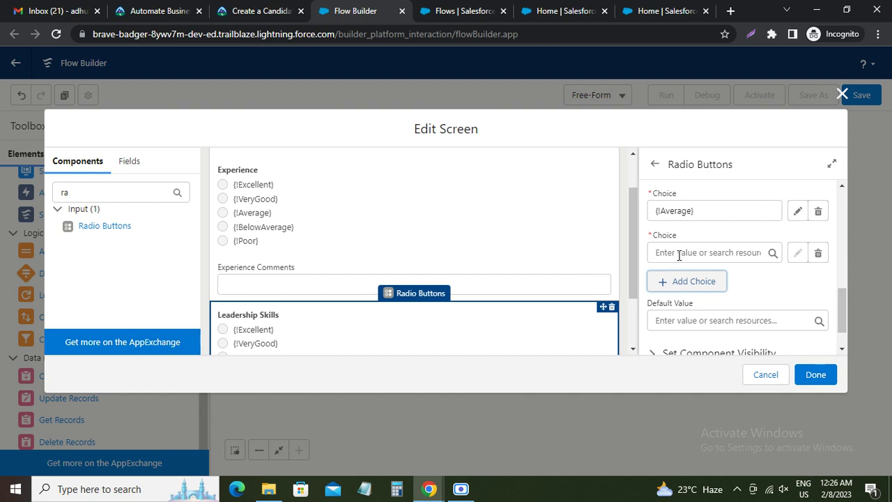
{"action": "left_click", "coordinate": [679, 253]}
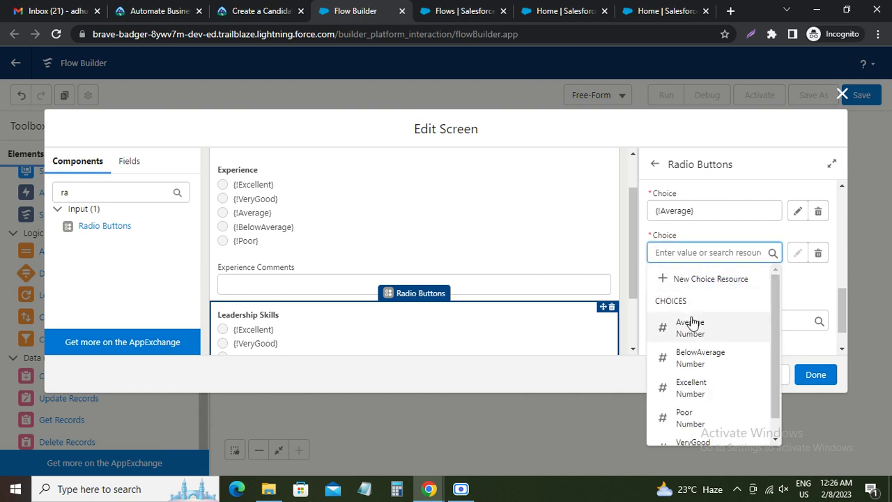
{"action": "left_click", "coordinate": [694, 357]}
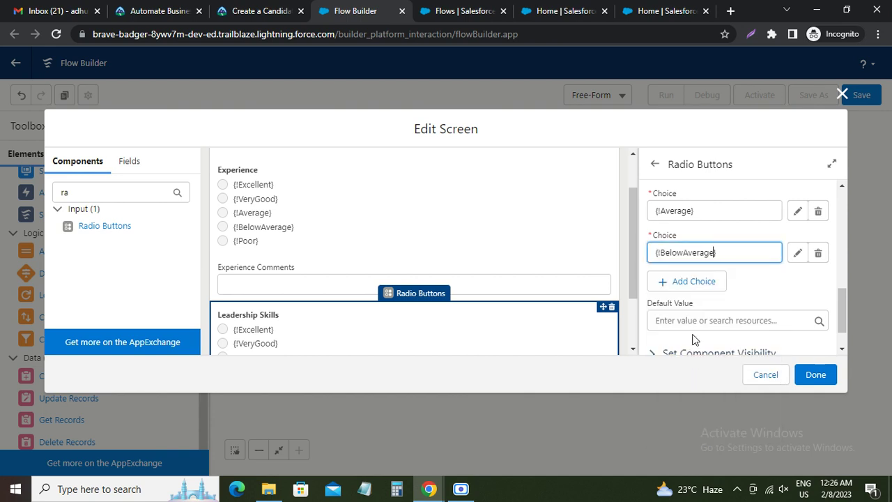
{"action": "left_click", "coordinate": [680, 281]}
{"action": "left_click", "coordinate": [680, 293]}
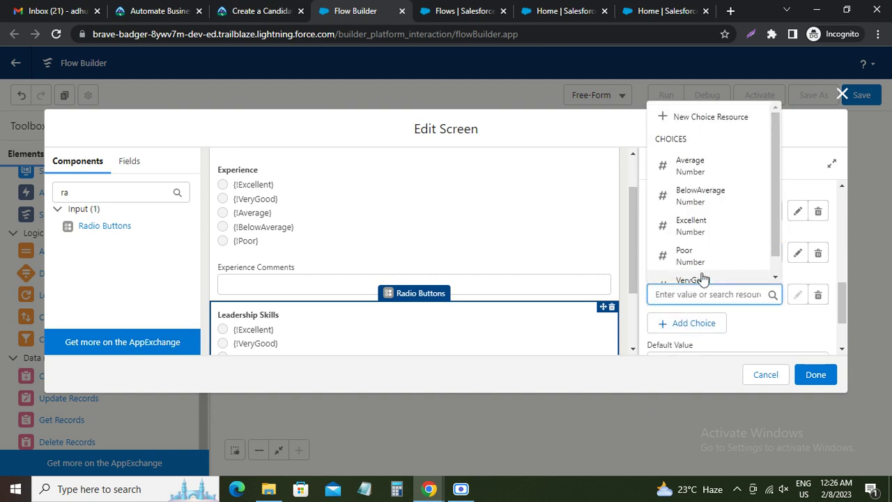
{"action": "left_click", "coordinate": [695, 258]}
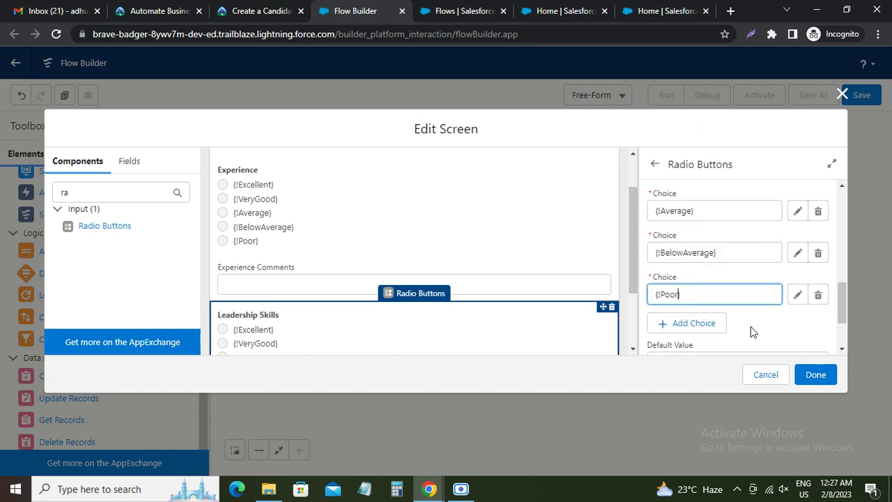
{"action": "scroll", "coordinate": [380, 301], "scroll_direction": "down", "scroll_amount": 2}
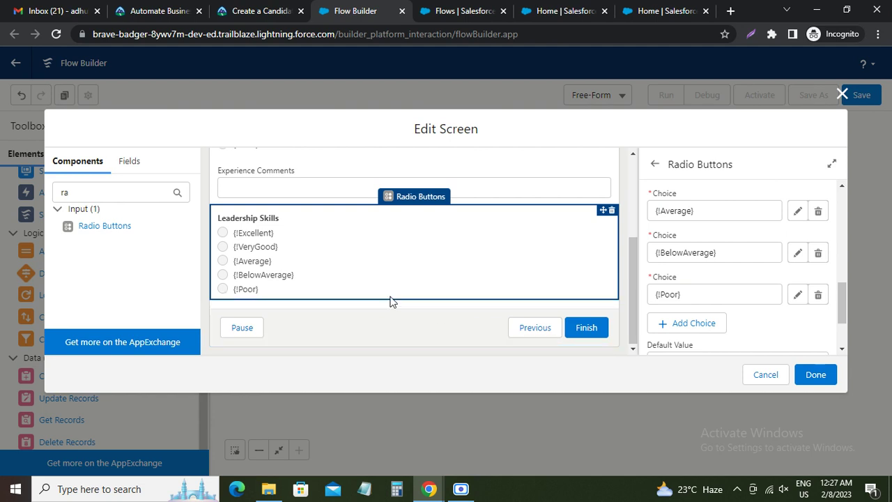
{"action": "scroll", "coordinate": [378, 293], "scroll_direction": "up", "scroll_amount": 2}
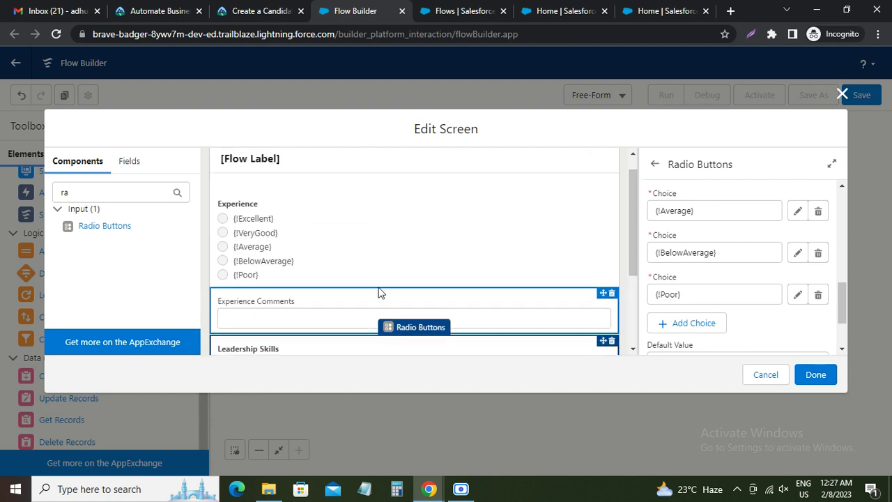
{"action": "scroll", "coordinate": [376, 293], "scroll_direction": "down", "scroll_amount": 2}
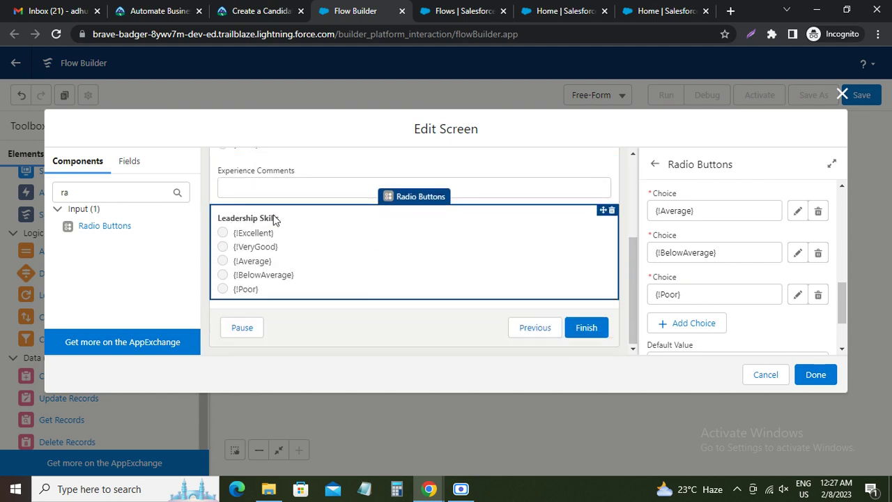
Find the comment field instruction for Leadership Skills in Trailhead and copy the label Leadership Skills Comments
{"action": "left_click", "coordinate": [259, 10]}
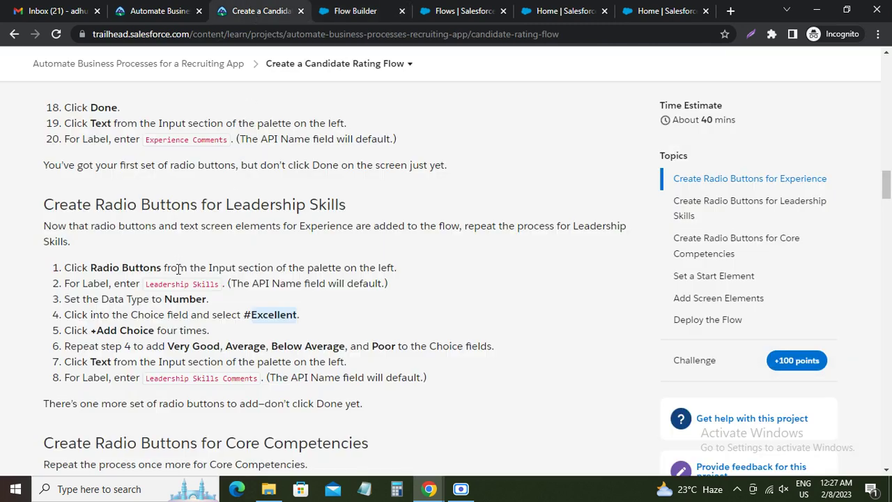
{"action": "scroll", "coordinate": [219, 297], "scroll_direction": "down", "scroll_amount": 2}
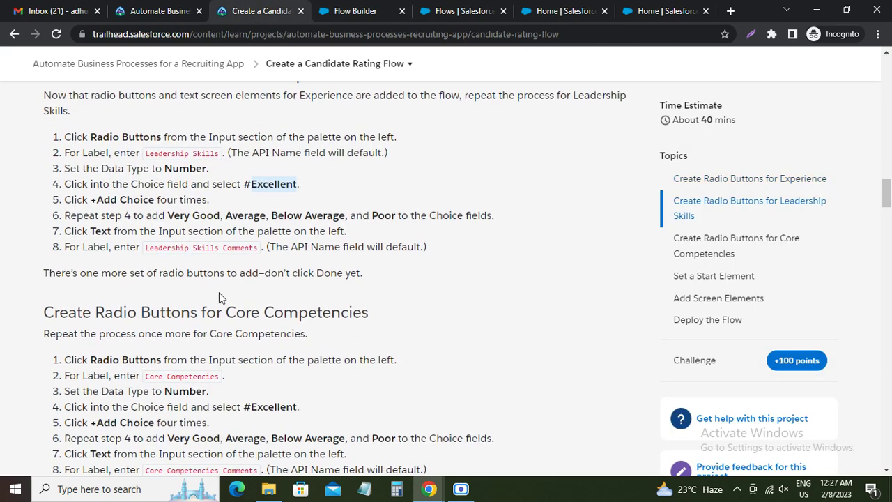
{"action": "double_click", "coordinate": [97, 233]}
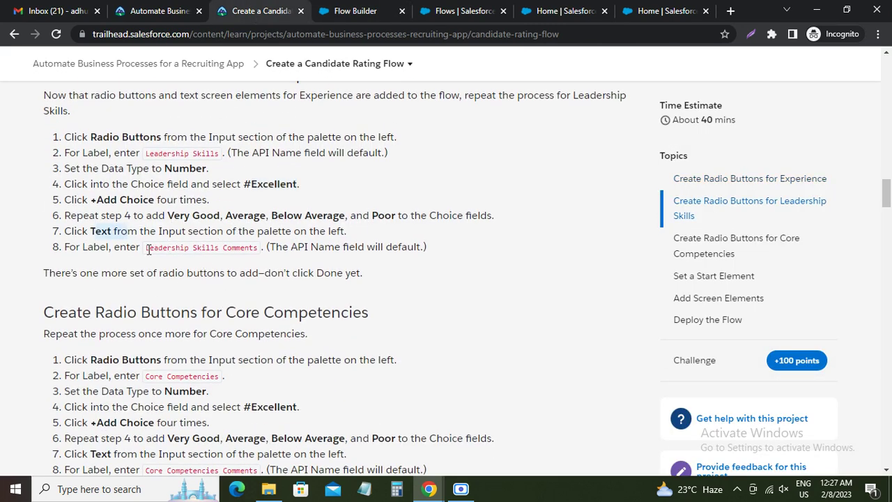
{"action": "left_click_drag", "start_coordinate": [147, 249], "coordinate": [257, 249]}
{"action": "key", "text": "ctrl+c"}
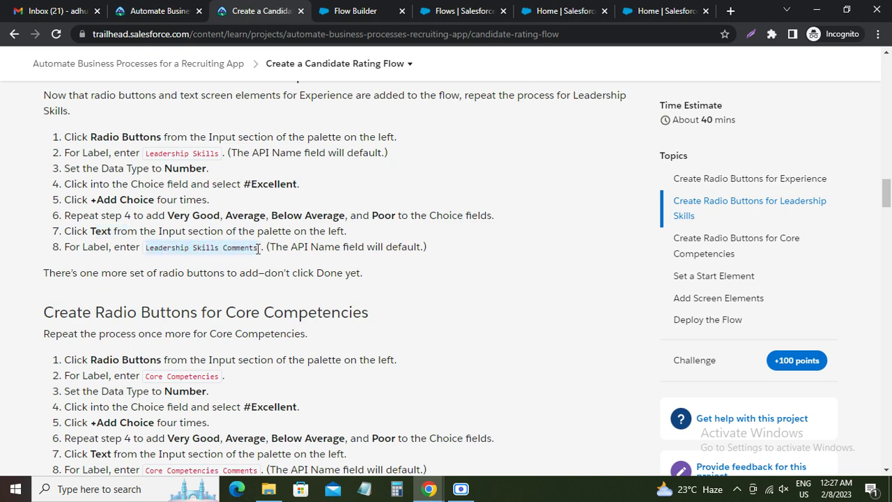
Switch back to Flow Builder and add a Text input component below the Leadership Skills radio buttons
{"action": "left_click", "coordinate": [357, 11]}
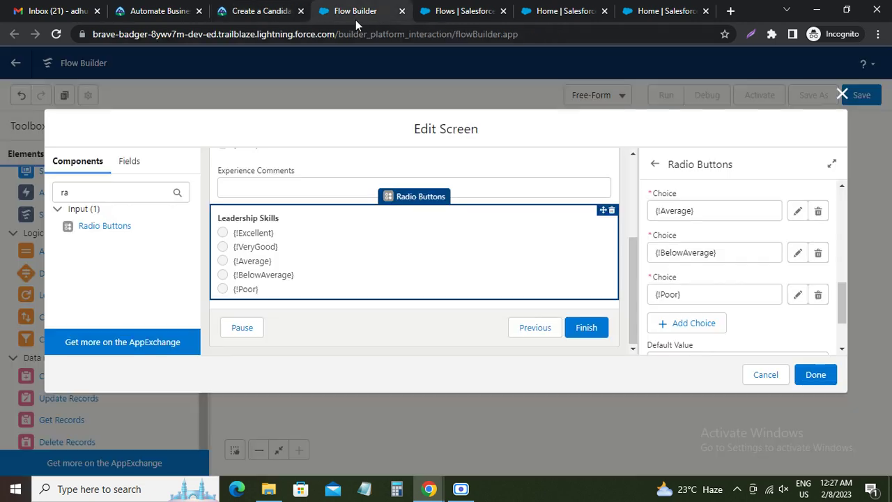
{"action": "left_click_drag", "start_coordinate": [106, 193], "coordinate": [53, 193]}
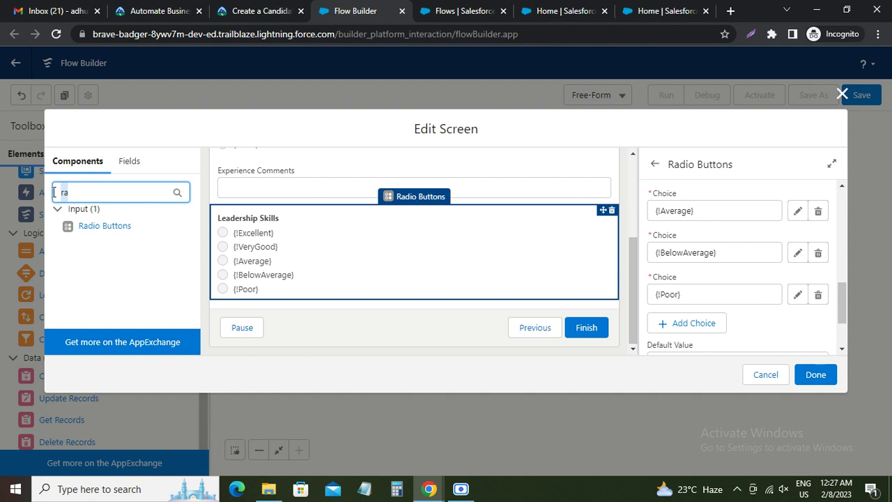
{"action": "type", "text": "t"}
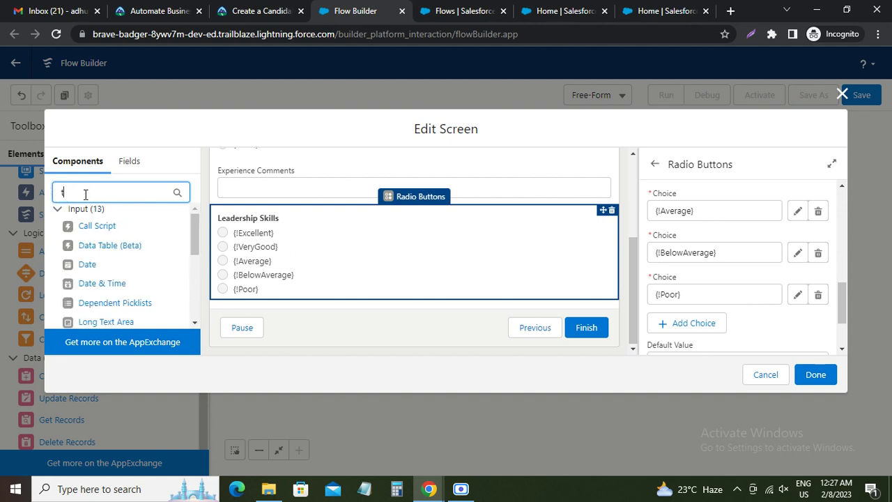
{"action": "type", "text": "ex"}
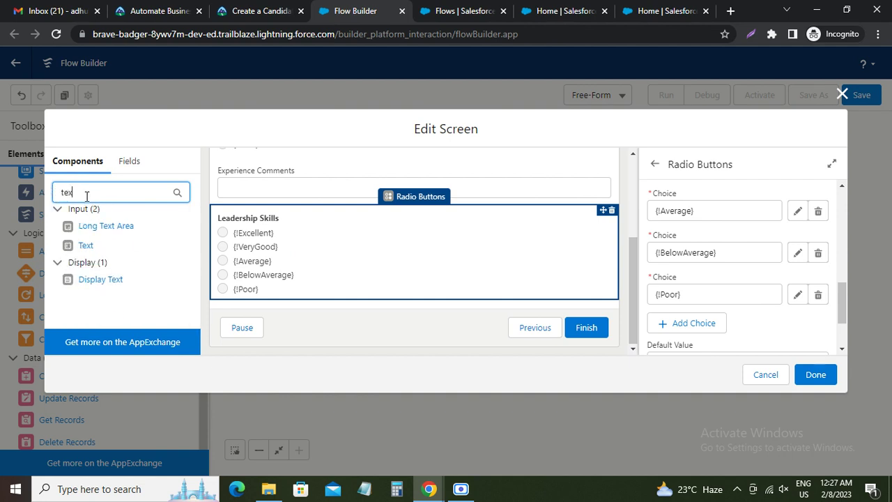
{"action": "type", "text": "t"}
{"action": "left_click", "coordinate": [87, 248]}
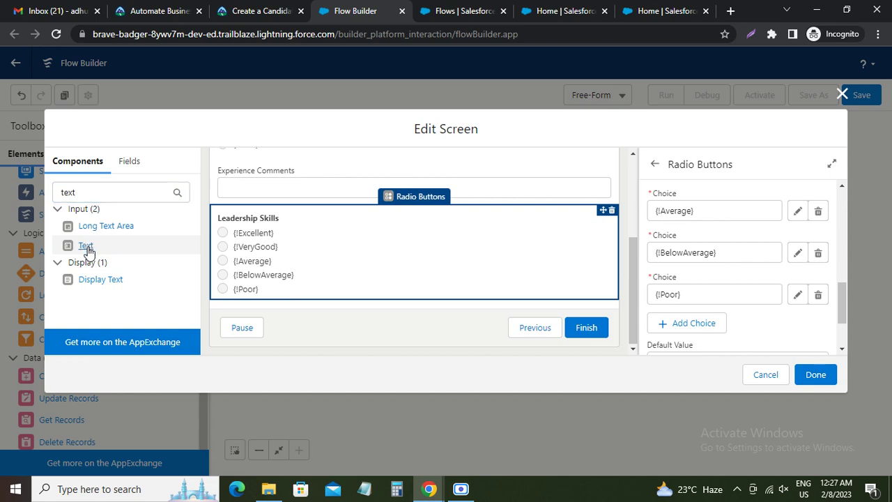
Delete the duplicate Text component and set the remaining one's label to Leadership Skills Comments
{"action": "scroll", "coordinate": [449, 323], "scroll_direction": "down", "scroll_amount": 1}
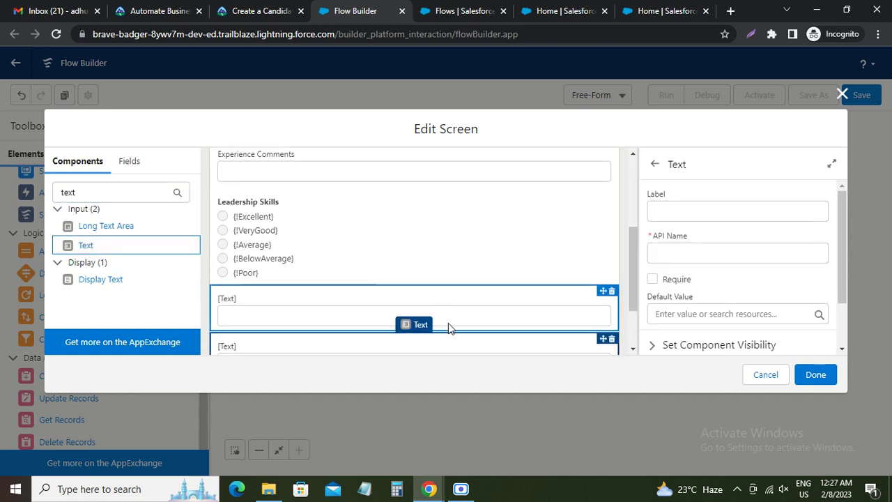
{"action": "left_click", "coordinate": [612, 292]}
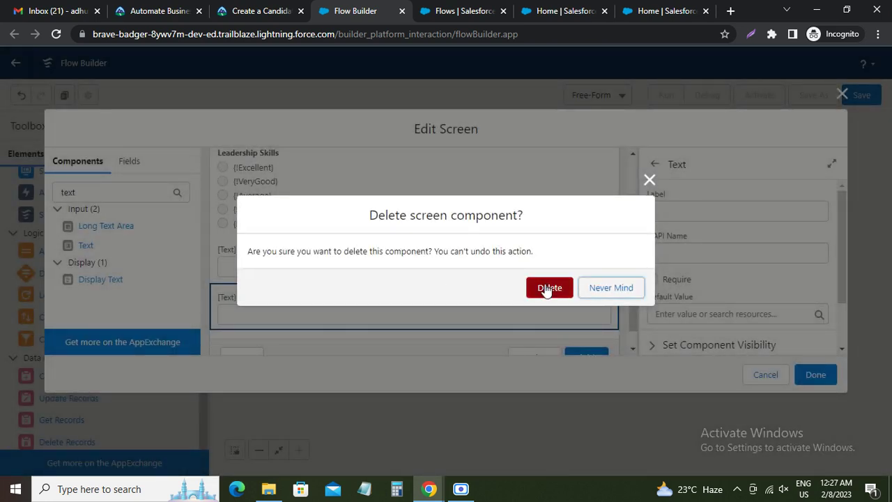
{"action": "left_click", "coordinate": [546, 290]}
{"action": "left_click", "coordinate": [247, 281]}
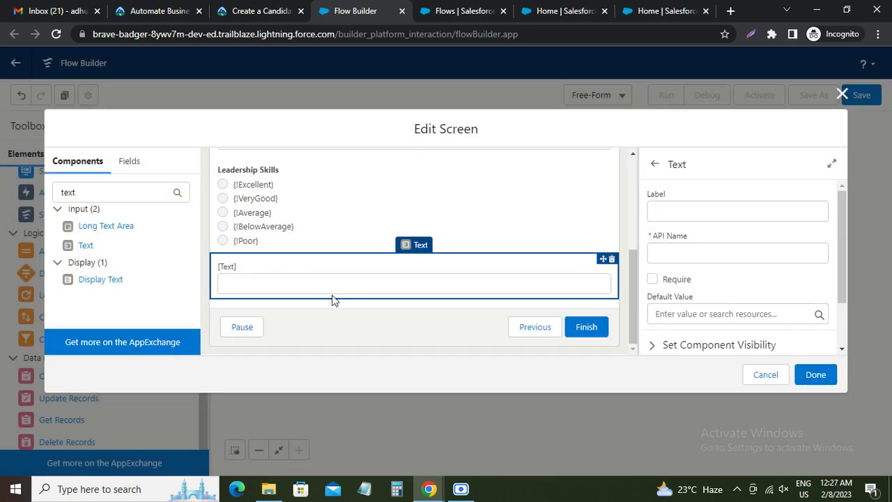
{"action": "left_click", "coordinate": [689, 218]}
{"action": "key", "text": "ctrl+v"}
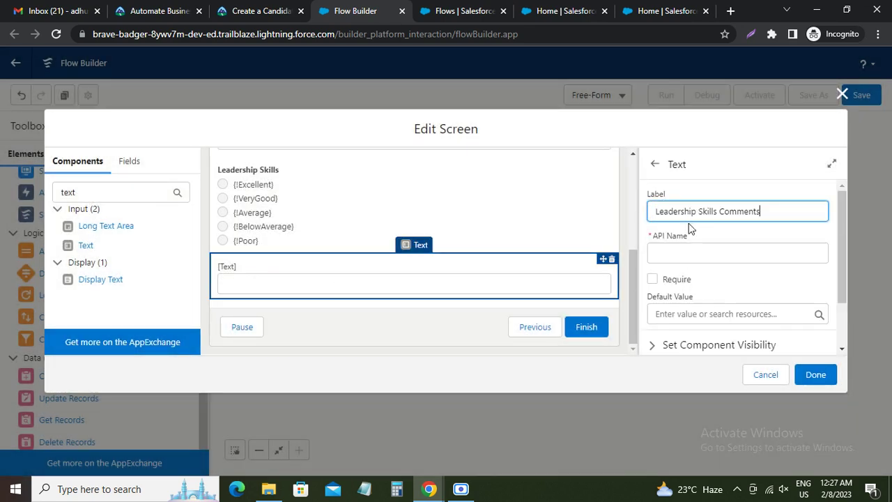
Read the Core Competencies radio button instructions in Trailhead and copy the label Core Competencies
{"action": "left_click", "coordinate": [280, 12]}
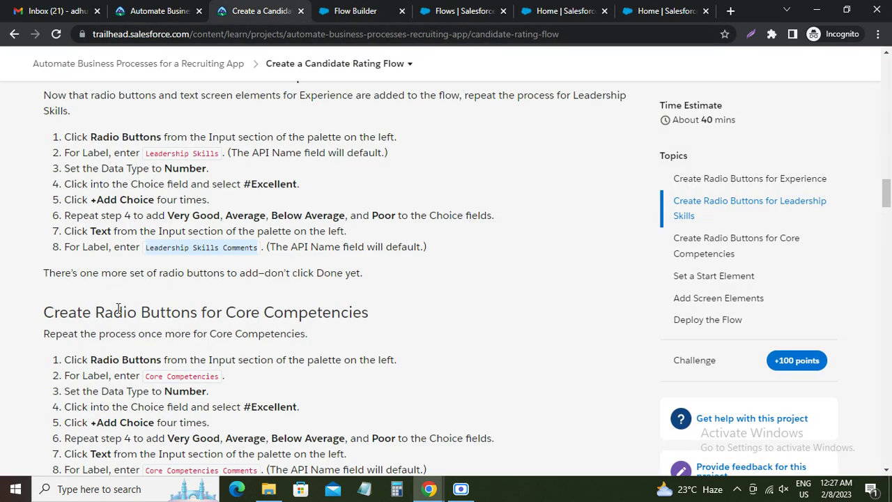
{"action": "scroll", "coordinate": [119, 309], "scroll_direction": "down", "scroll_amount": 1}
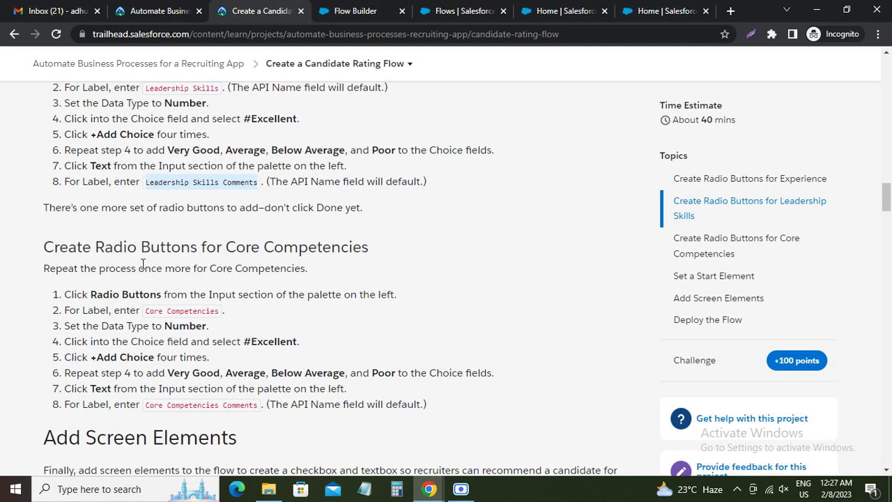
{"action": "left_click_drag", "start_coordinate": [47, 246], "coordinate": [379, 251]}
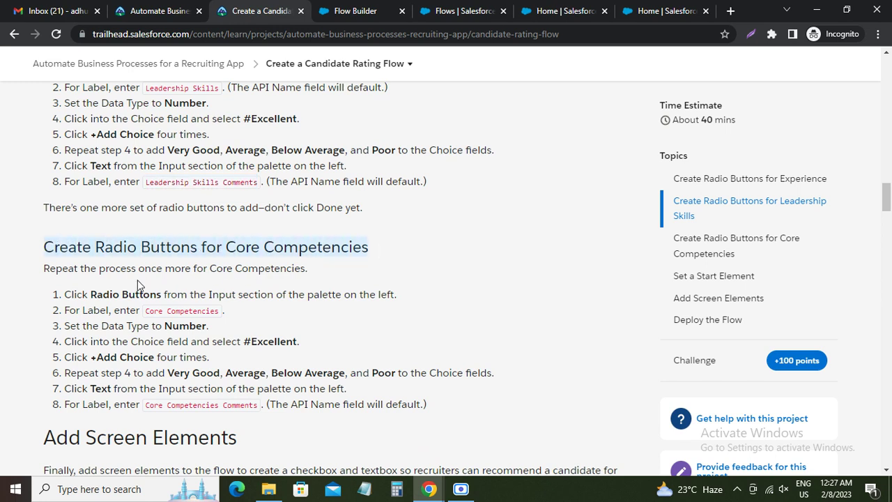
{"action": "left_click_drag", "start_coordinate": [95, 293], "coordinate": [161, 293]}
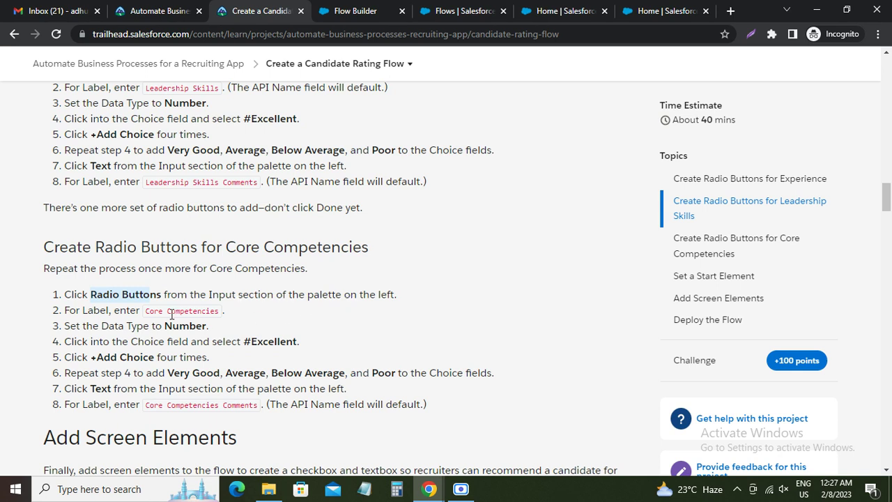
{"action": "left_click_drag", "start_coordinate": [147, 312], "coordinate": [223, 309]}
{"action": "key", "text": "ctrl+c"}
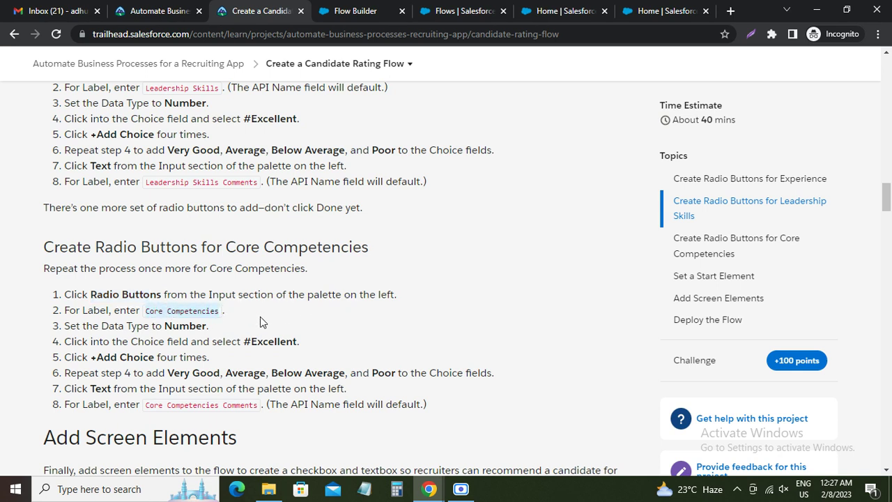
In Flow Builder, add a Radio Buttons component below the Leadership Skills Comments field and label it Core Competencies
{"action": "left_click", "coordinate": [349, 11]}
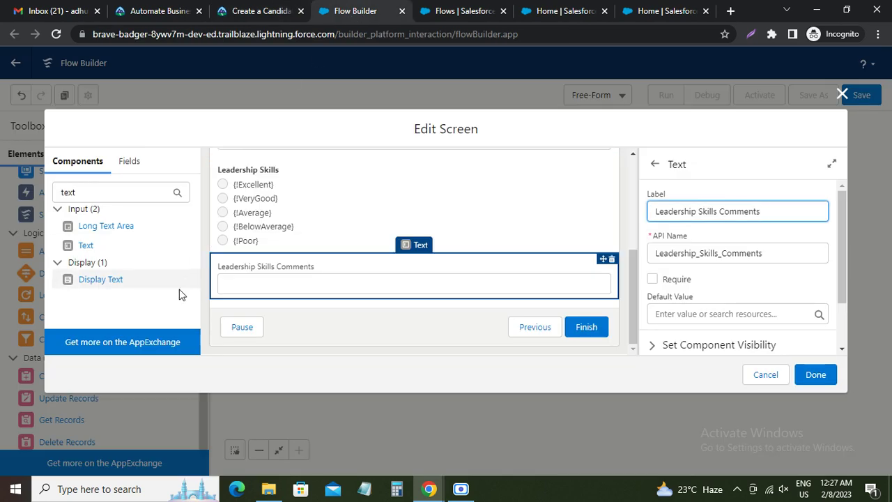
{"action": "left_click_drag", "start_coordinate": [109, 197], "coordinate": [28, 193]}
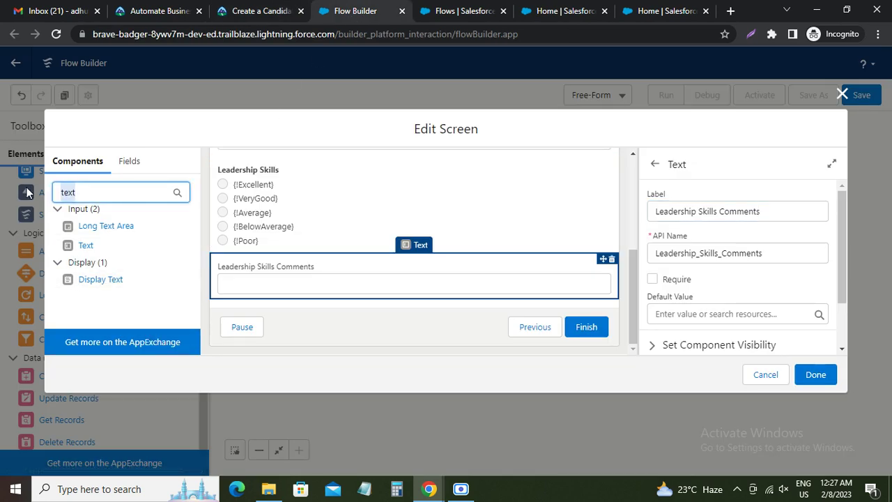
{"action": "type", "text": "rac"}
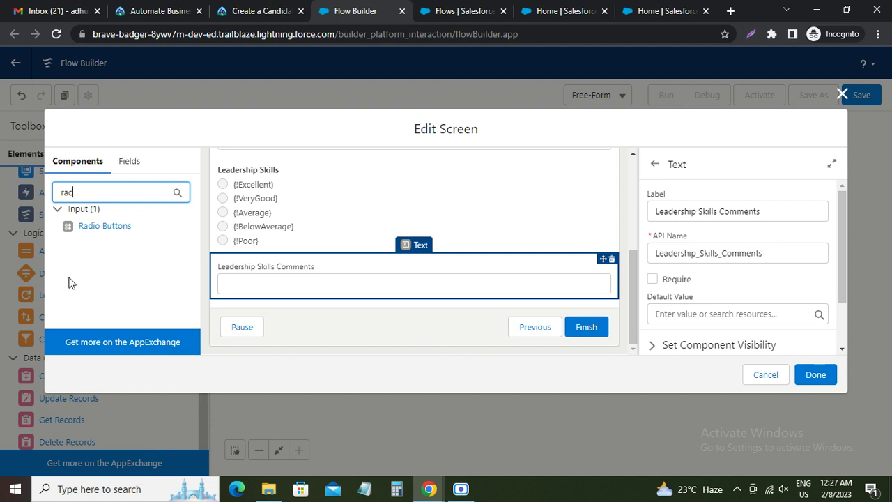
{"action": "left_click", "coordinate": [94, 227]}
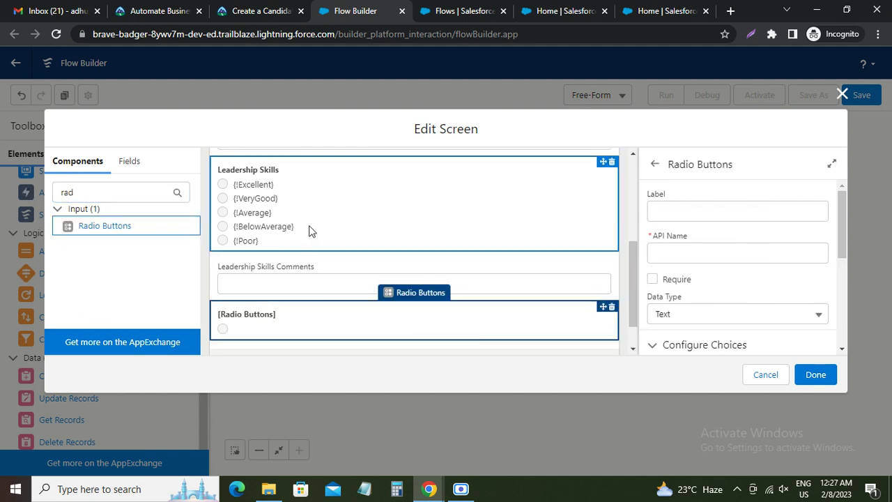
{"action": "left_click", "coordinate": [671, 211]}
{"action": "key", "text": "ctrl+v"}
Check the remaining Core Competencies instructions in Trailhead and set the Core Competencies radio buttons' data type to Number
{"action": "left_click", "coordinate": [277, 12]}
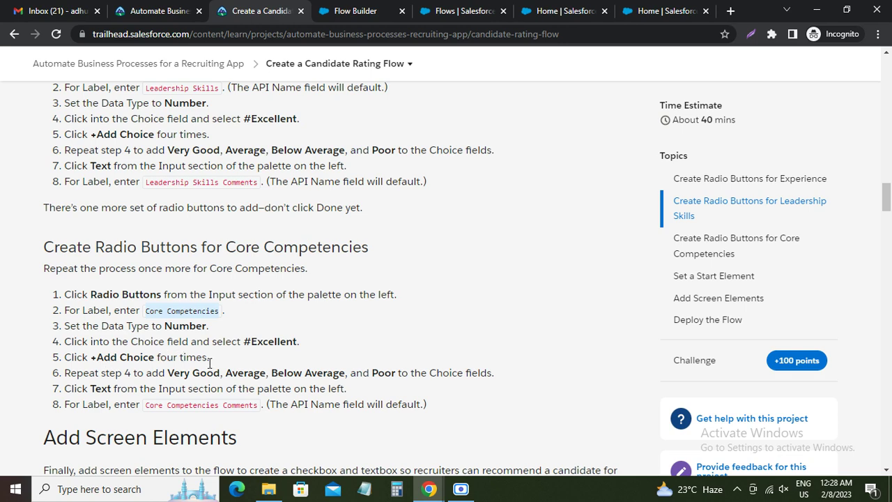
{"action": "left_click_drag", "start_coordinate": [147, 406], "coordinate": [262, 407]}
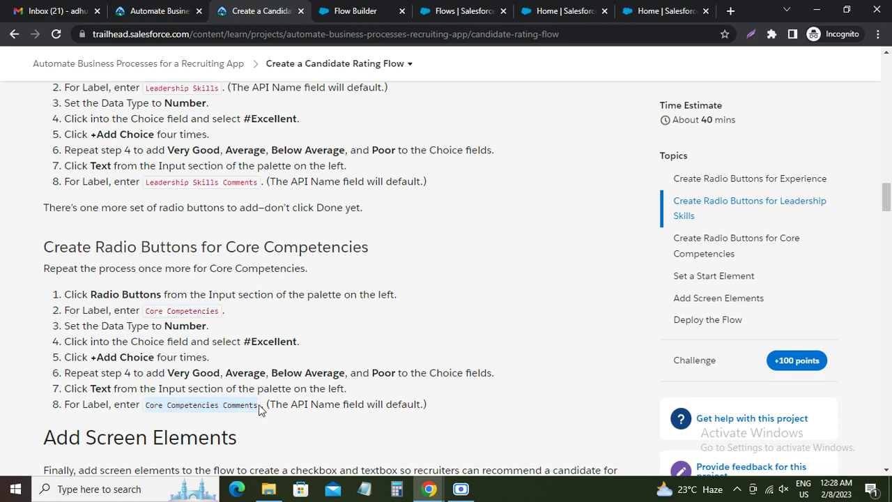
{"action": "left_click", "coordinate": [359, 12]}
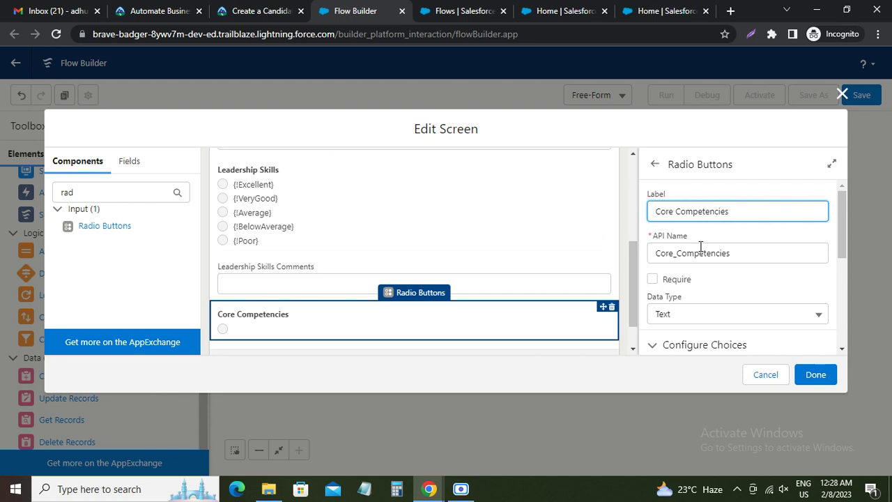
{"action": "left_click", "coordinate": [695, 315]}
{"action": "left_click", "coordinate": [687, 365]}
Set the first choice of the Core Competencies radio buttons to Excellent
{"action": "scroll", "coordinate": [707, 315], "scroll_direction": "down", "scroll_amount": 2}
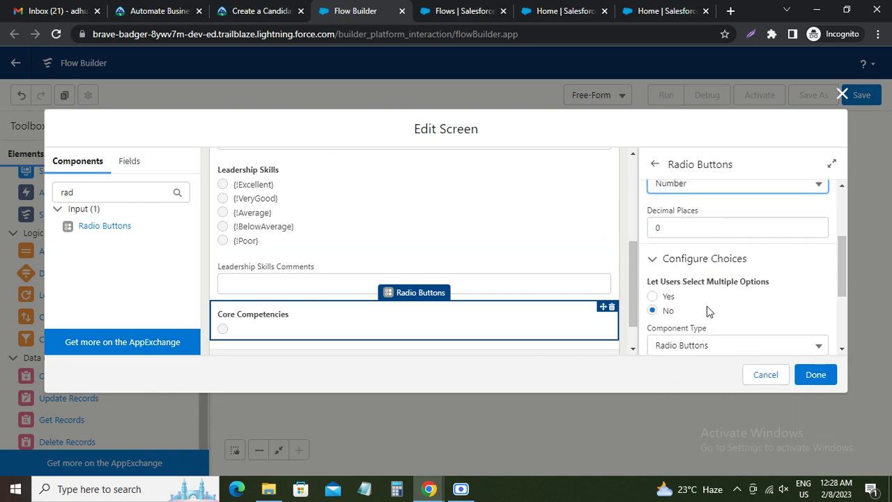
{"action": "scroll", "coordinate": [688, 308], "scroll_direction": "down", "scroll_amount": 3}
{"action": "left_click", "coordinate": [688, 253]}
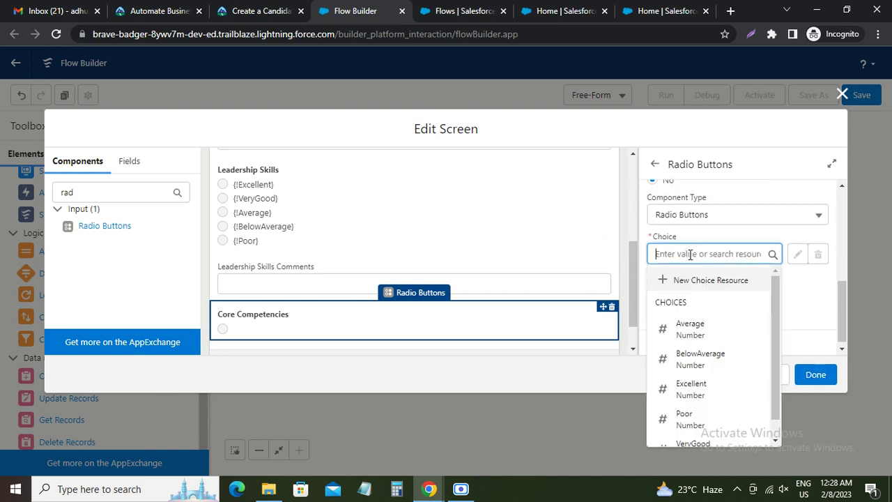
{"action": "left_click", "coordinate": [699, 389]}
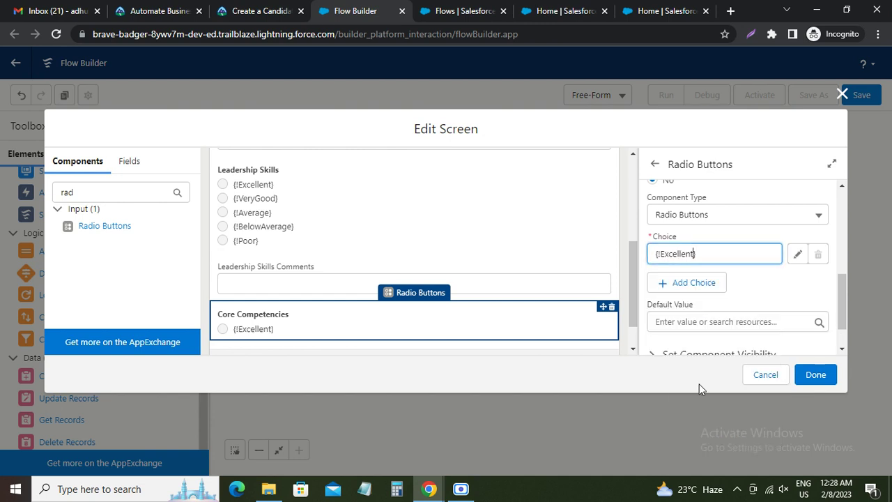
Add VeryGood and Average as the second and third choices of the Core Competencies radio buttons
{"action": "left_click", "coordinate": [695, 283]}
{"action": "scroll", "coordinate": [700, 293], "scroll_direction": "down", "scroll_amount": 1}
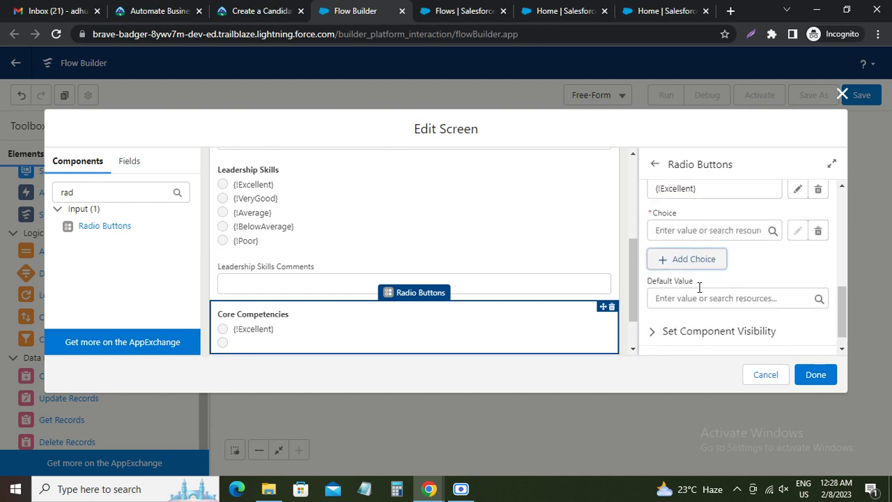
{"action": "left_click", "coordinate": [701, 230]}
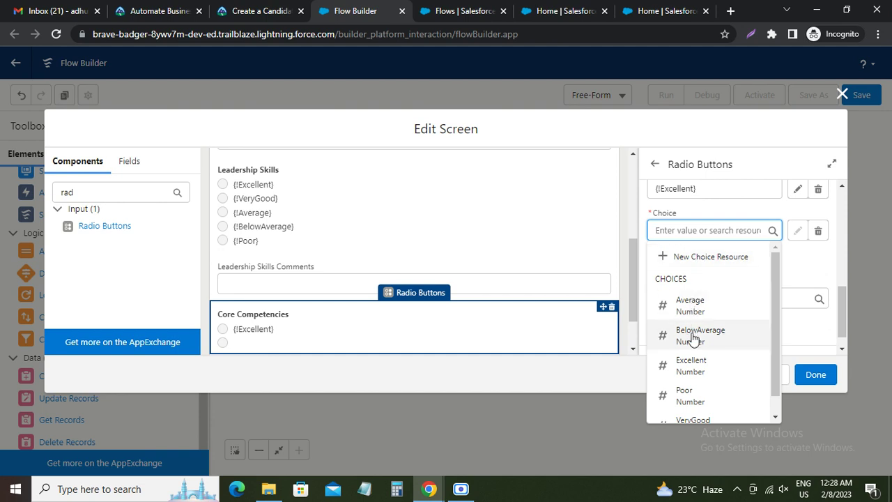
{"action": "scroll", "coordinate": [690, 335], "scroll_direction": "down", "scroll_amount": 1}
{"action": "left_click", "coordinate": [693, 403]}
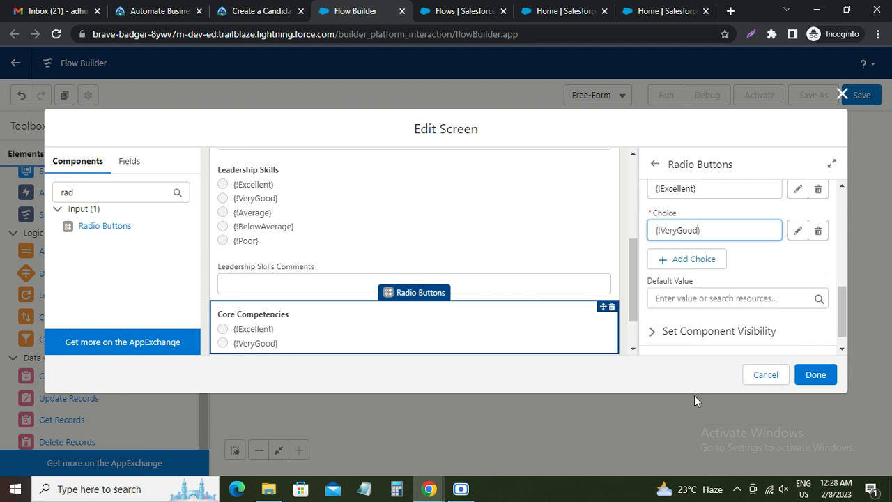
{"action": "left_click", "coordinate": [674, 261]}
{"action": "left_click", "coordinate": [685, 270]}
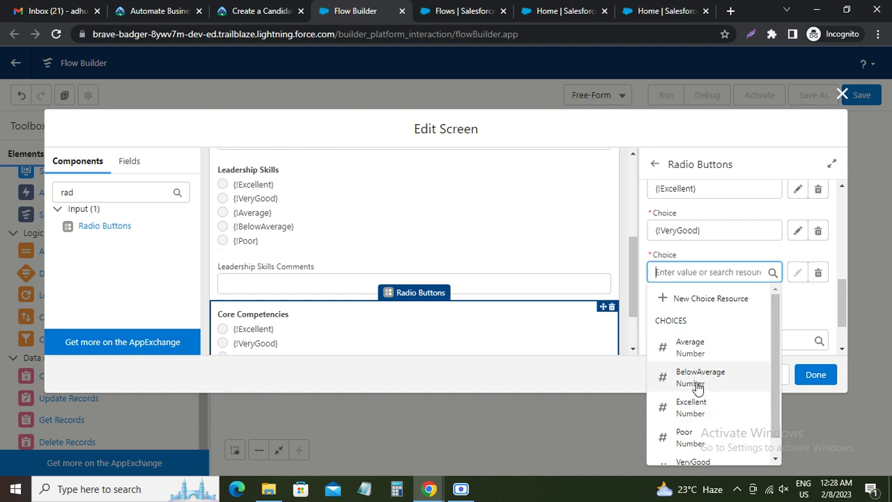
{"action": "left_click", "coordinate": [699, 351]}
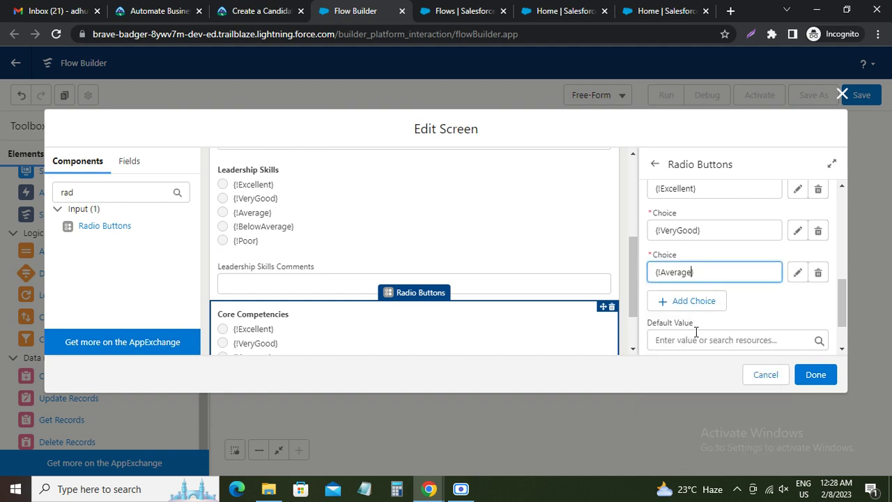
Add BelowAverage as the fourth choice of the Core Competencies radio buttons
{"action": "left_click", "coordinate": [678, 301]}
{"action": "scroll", "coordinate": [684, 293], "scroll_direction": "down", "scroll_amount": 1}
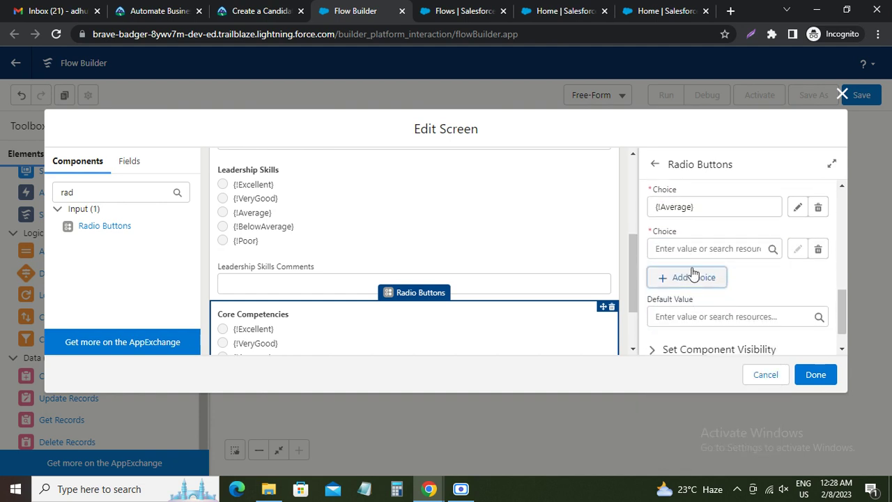
{"action": "left_click", "coordinate": [691, 249]}
{"action": "left_click", "coordinate": [697, 356]}
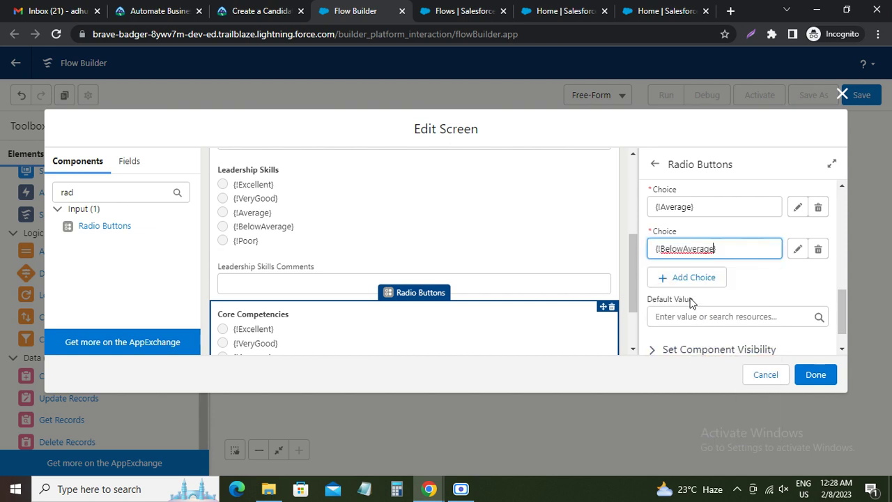
Add Poor as the fifth choice of the Core Competencies radio buttons
{"action": "left_click", "coordinate": [687, 278]}
{"action": "left_click", "coordinate": [690, 291]}
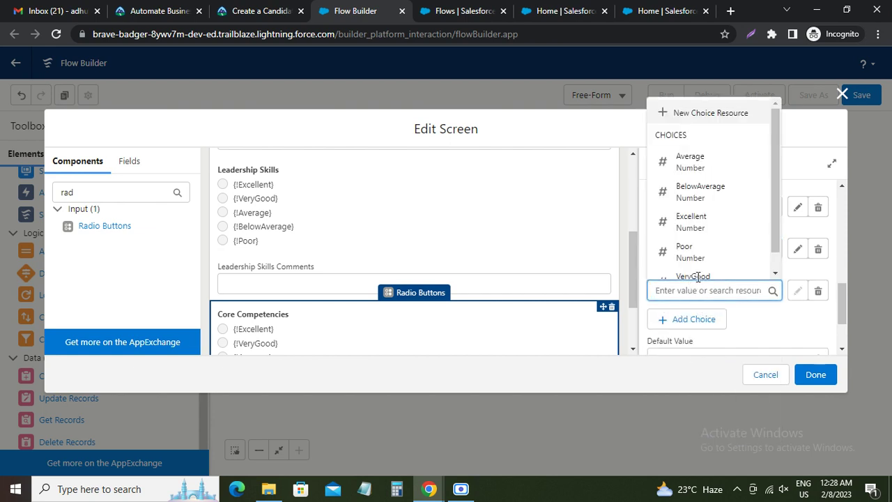
{"action": "left_click", "coordinate": [697, 252]}
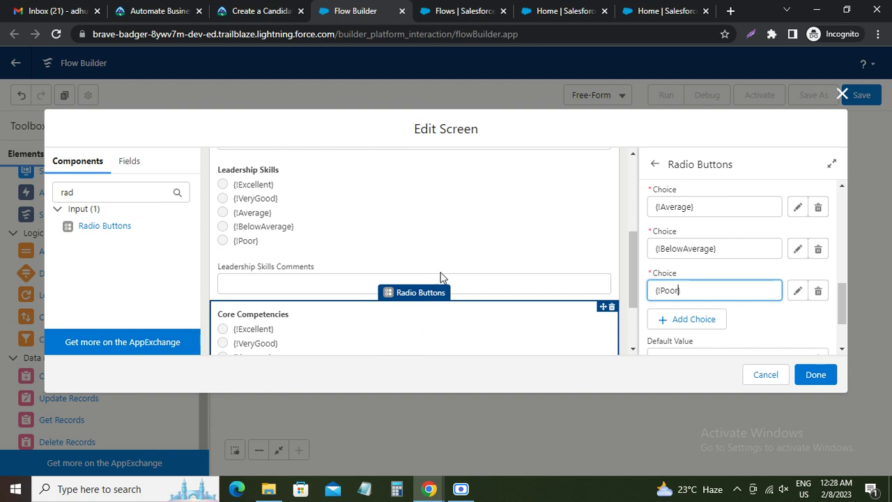
Add a Text input below the Core Competencies radio buttons and label it Core Competencies Comments
{"action": "scroll", "coordinate": [441, 278], "scroll_direction": "down", "scroll_amount": 2}
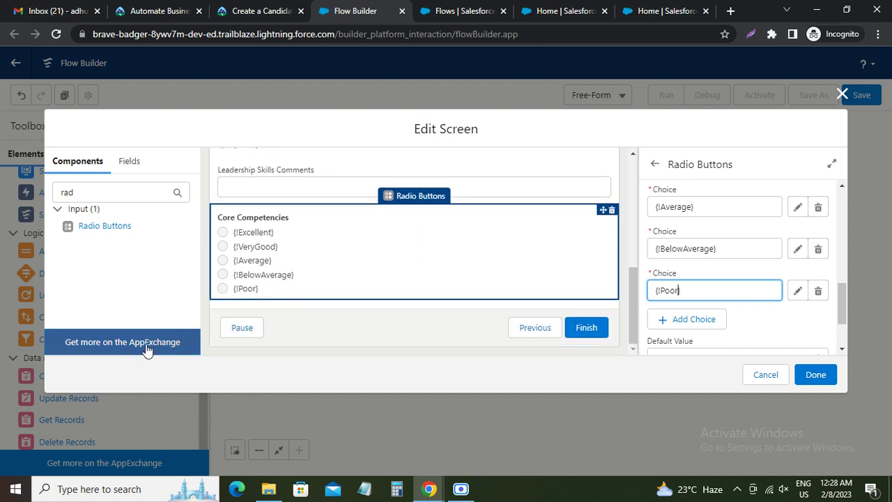
{"action": "left_click_drag", "start_coordinate": [78, 193], "coordinate": [49, 199]}
{"action": "type", "text": "tex"}
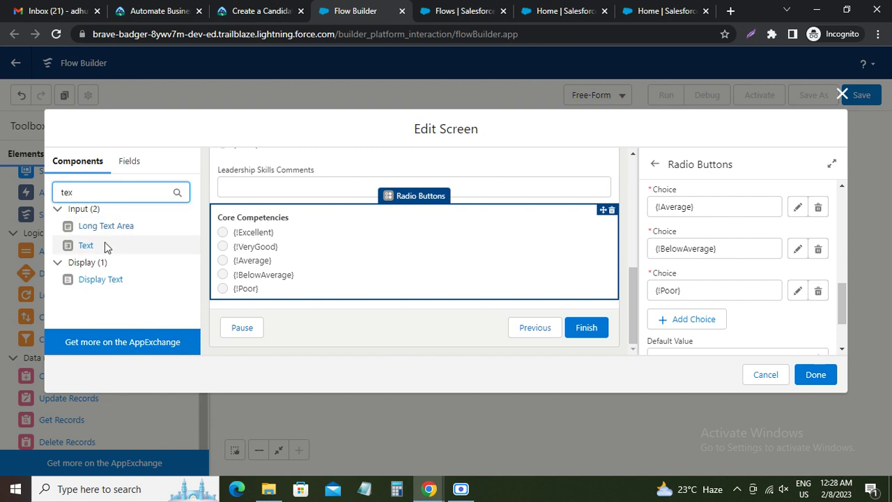
{"action": "left_click", "coordinate": [87, 245]}
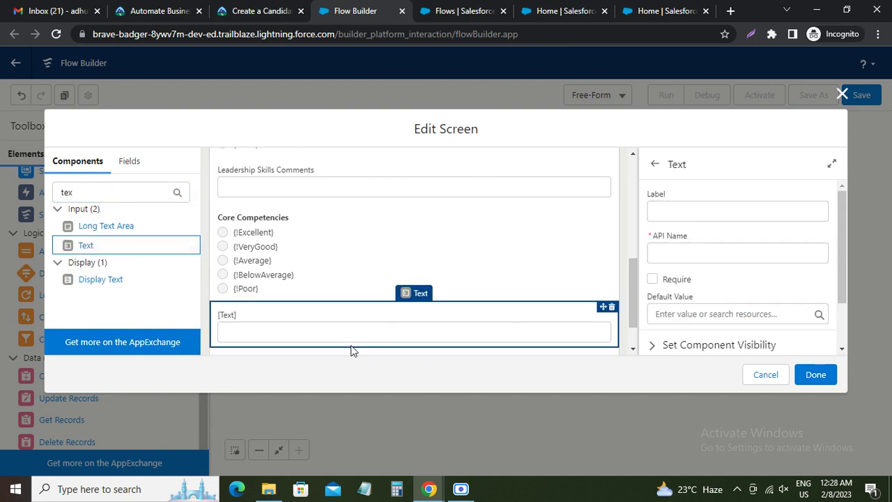
{"action": "left_click", "coordinate": [671, 210]}
{"action": "type", "text": "Core Competencies Comments"}
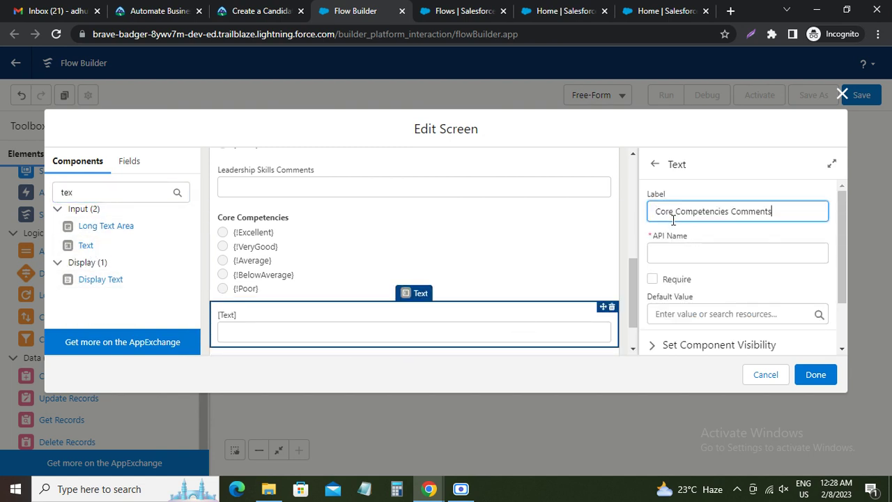
{"action": "left_click", "coordinate": [726, 270]}
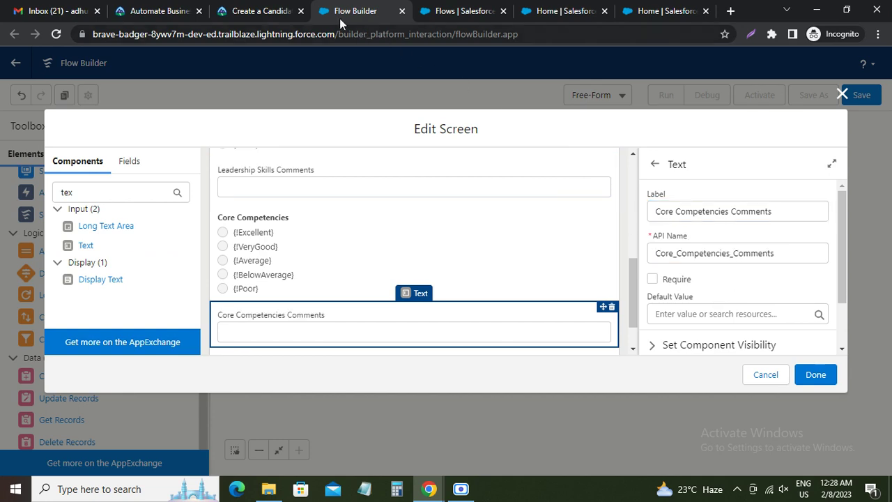
Read the Add Screen Elements instructions in Trailhead and copy the checkbox label Recommend for Hire
{"action": "left_click", "coordinate": [270, 12]}
{"action": "scroll", "coordinate": [286, 313], "scroll_direction": "down", "scroll_amount": 2}
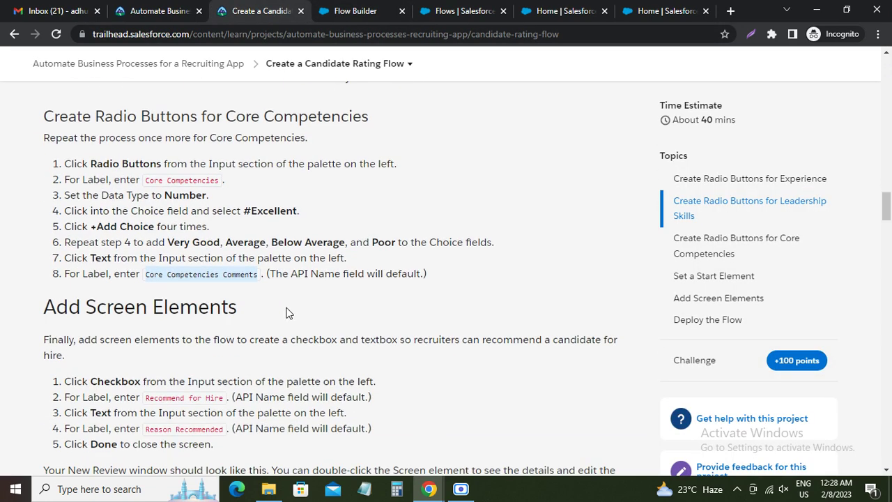
{"action": "left_click_drag", "start_coordinate": [47, 308], "coordinate": [245, 303]}
{"action": "scroll", "coordinate": [106, 265], "scroll_direction": "down", "scroll_amount": 2}
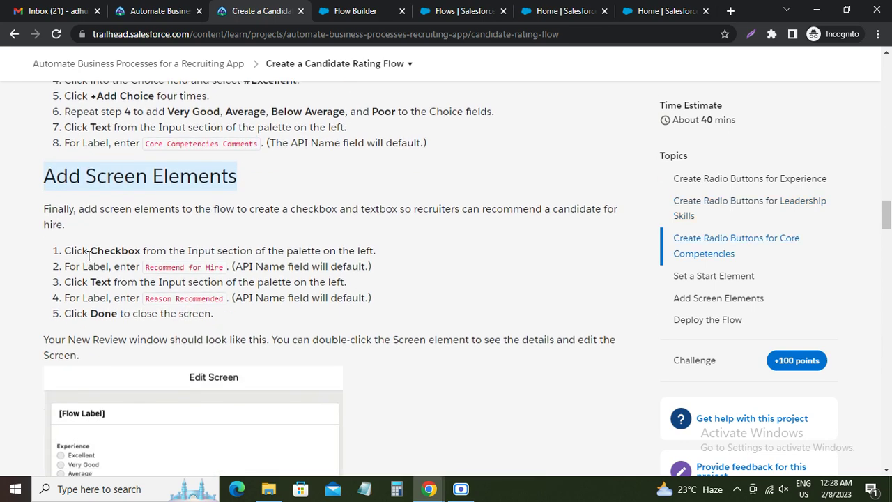
{"action": "double_click", "coordinate": [117, 252]}
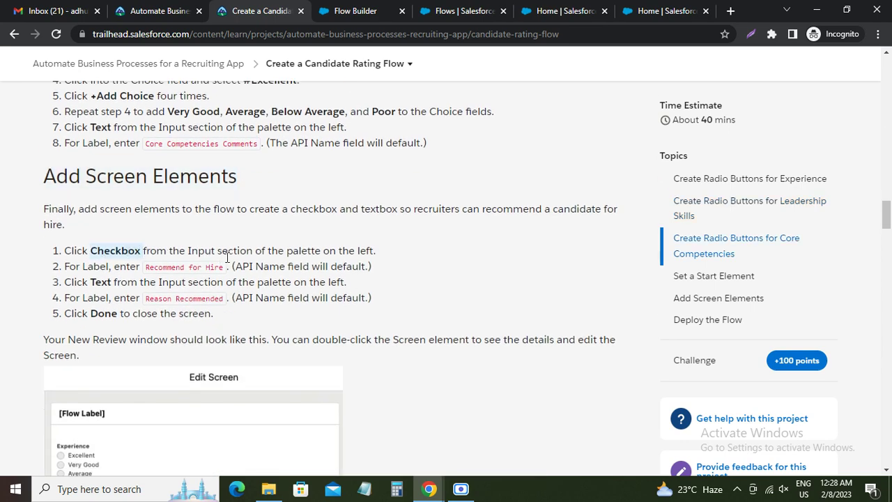
{"action": "left_click_drag", "start_coordinate": [148, 267], "coordinate": [218, 267]}
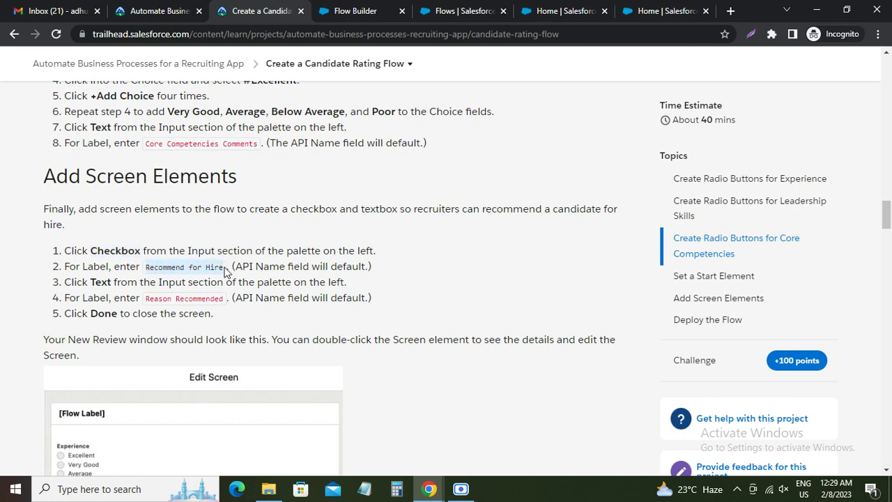
Back in Flow Builder, add a Checkbox below Core Competencies Comments and label it Recommend for Hire
{"action": "left_click", "coordinate": [352, 15]}
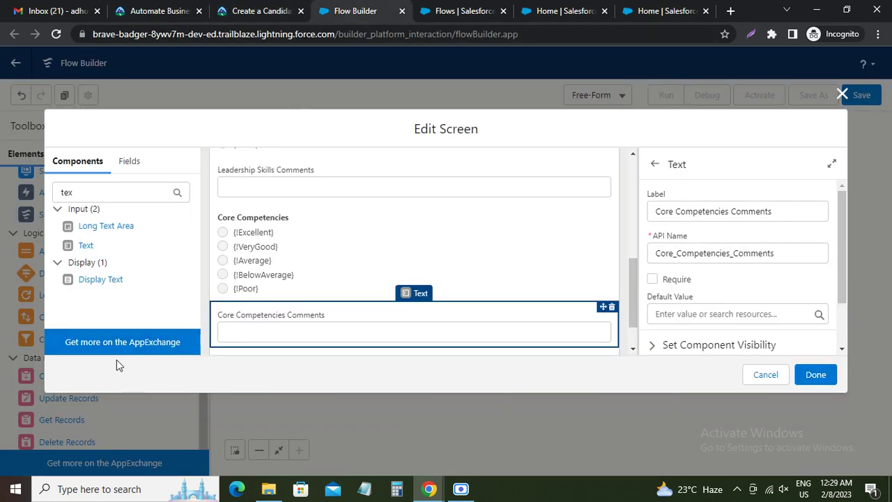
{"action": "left_click_drag", "start_coordinate": [80, 193], "coordinate": [43, 200]}
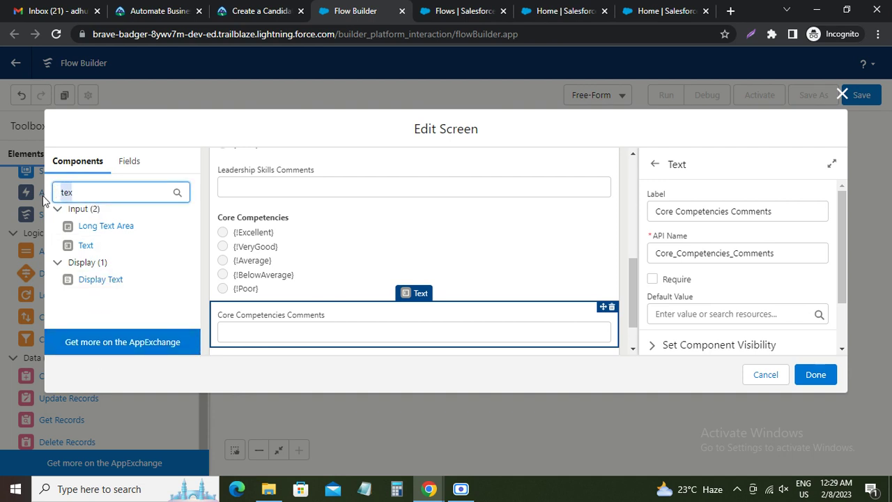
{"action": "type", "text": "ch"}
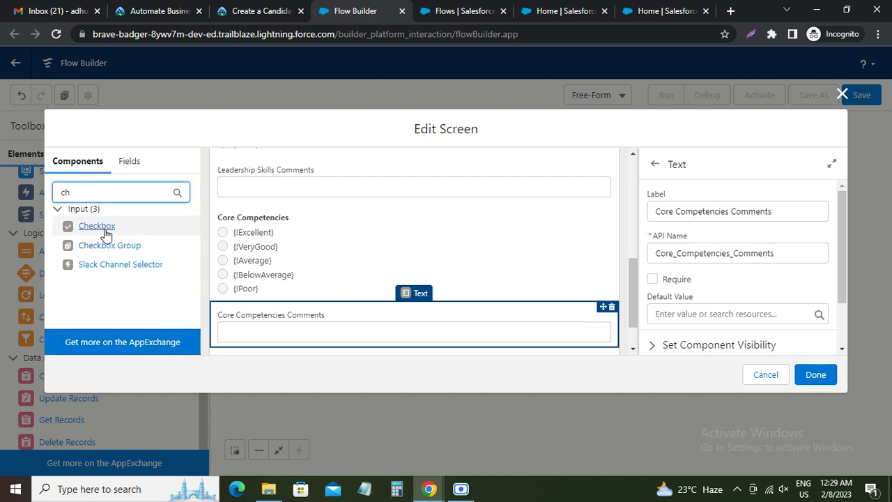
{"action": "left_click", "coordinate": [97, 226]}
{"action": "scroll", "coordinate": [388, 313], "scroll_direction": "down", "scroll_amount": 1}
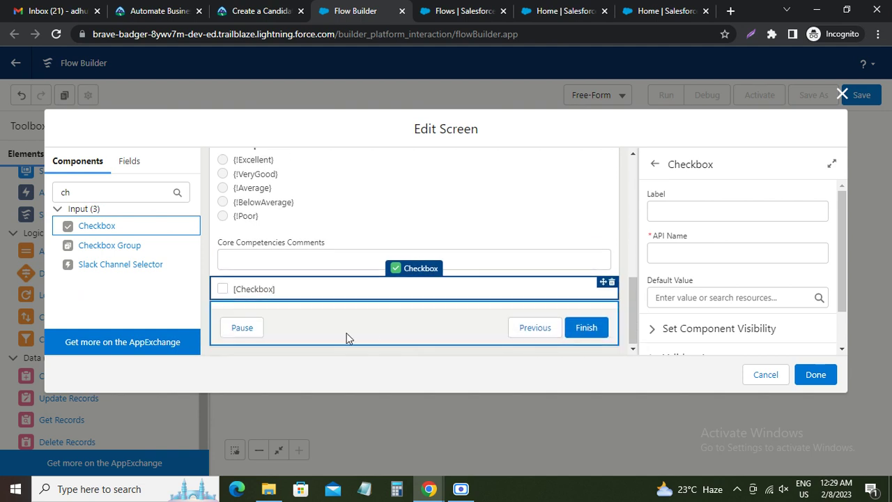
{"action": "left_click", "coordinate": [689, 207]}
{"action": "type", "text": "Recommend for Hire"}
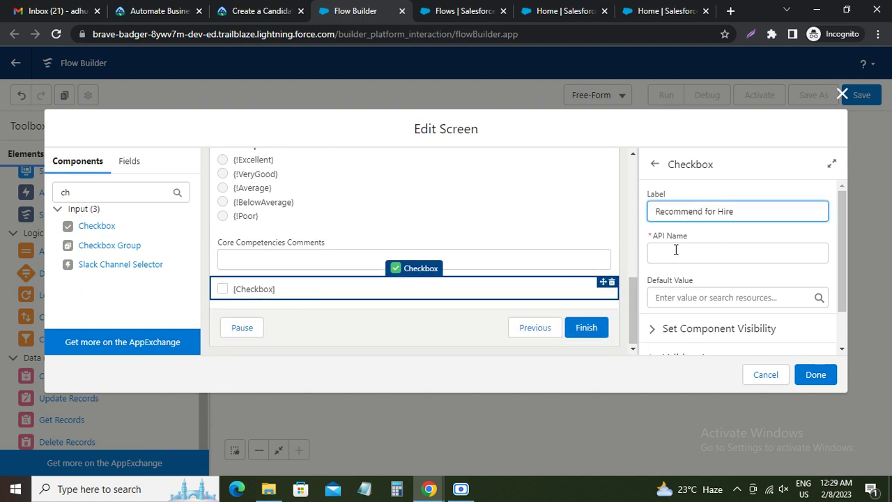
{"action": "left_click", "coordinate": [705, 272]}
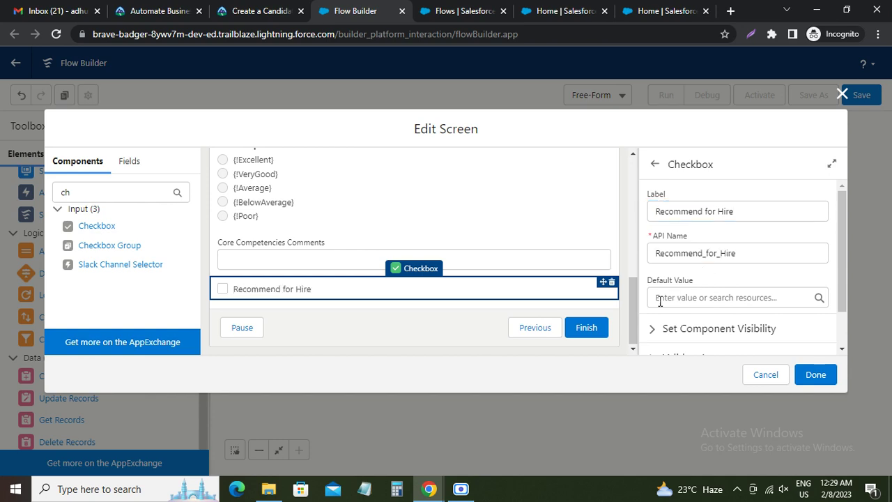
Check the remaining Add Screen Elements instructions and the sample screen in Trailhead, and copy the text label Reason Recommended
{"action": "left_click", "coordinate": [262, 10]}
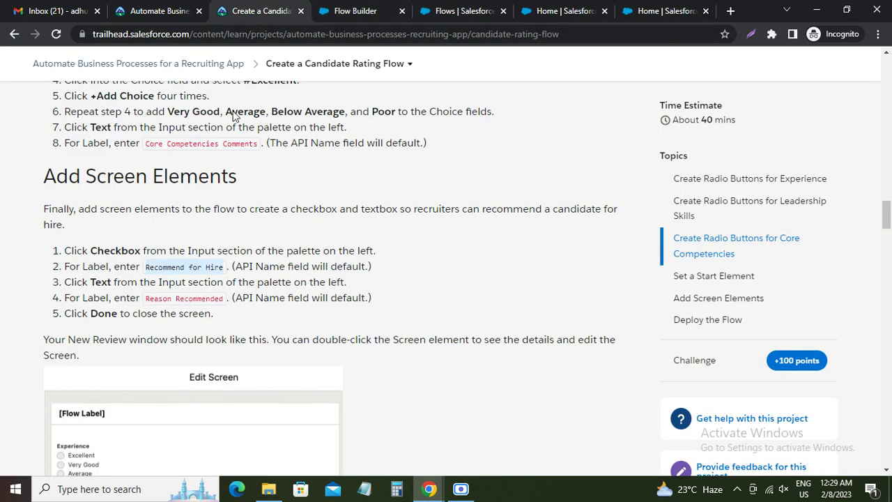
{"action": "double_click", "coordinate": [93, 282]}
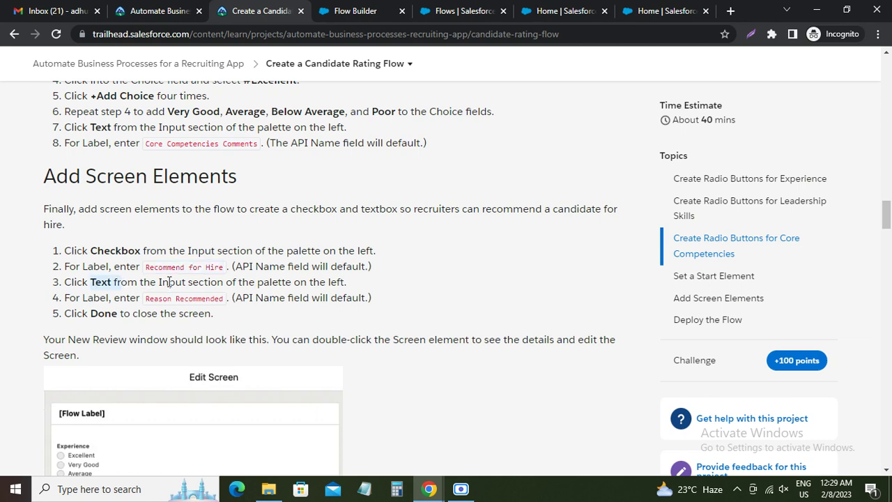
{"action": "scroll", "coordinate": [160, 275], "scroll_direction": "down", "scroll_amount": 2}
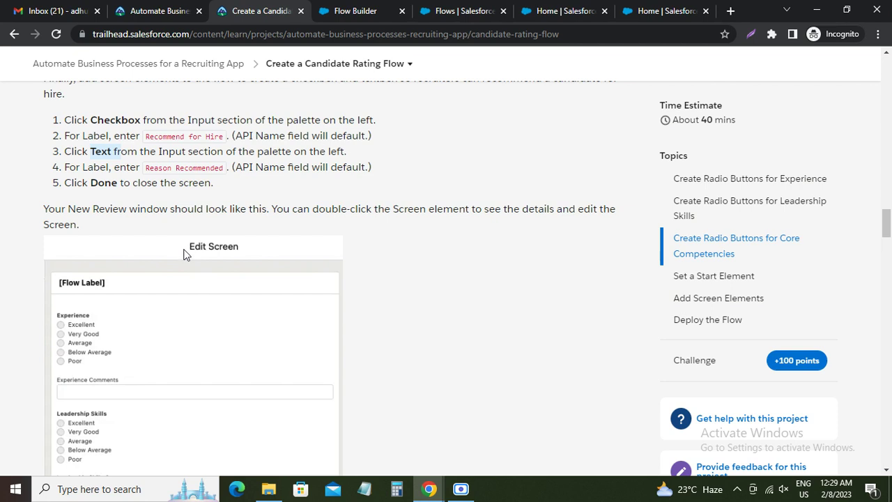
{"action": "scroll", "coordinate": [183, 260], "scroll_direction": "down", "scroll_amount": 4}
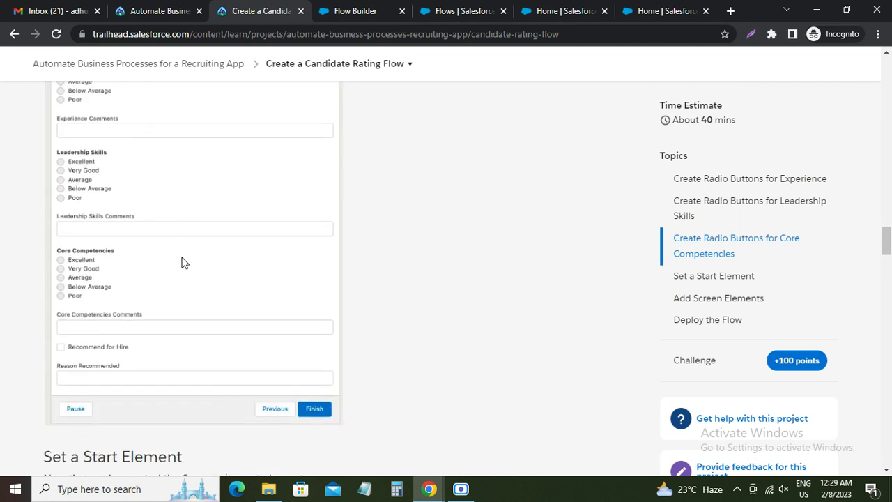
{"action": "scroll", "coordinate": [183, 260], "scroll_direction": "up", "scroll_amount": 5}
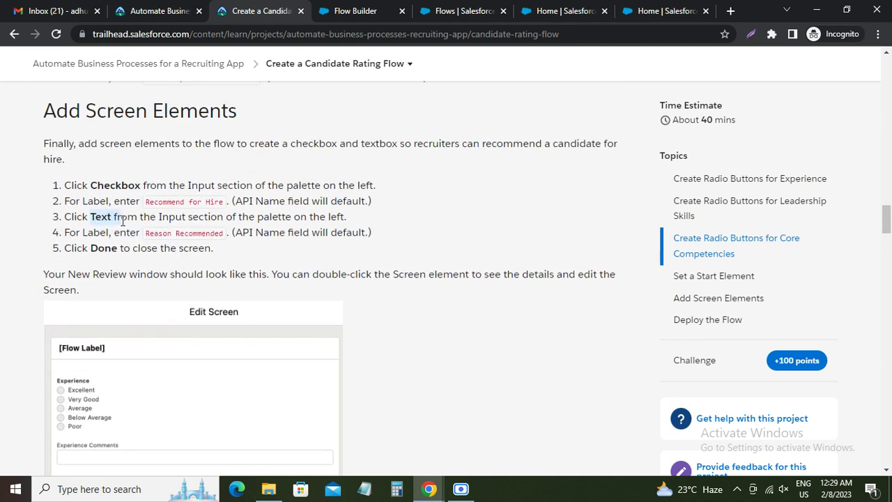
{"action": "left_click_drag", "start_coordinate": [145, 233], "coordinate": [224, 234]}
{"action": "key", "text": "ctrl+c"}
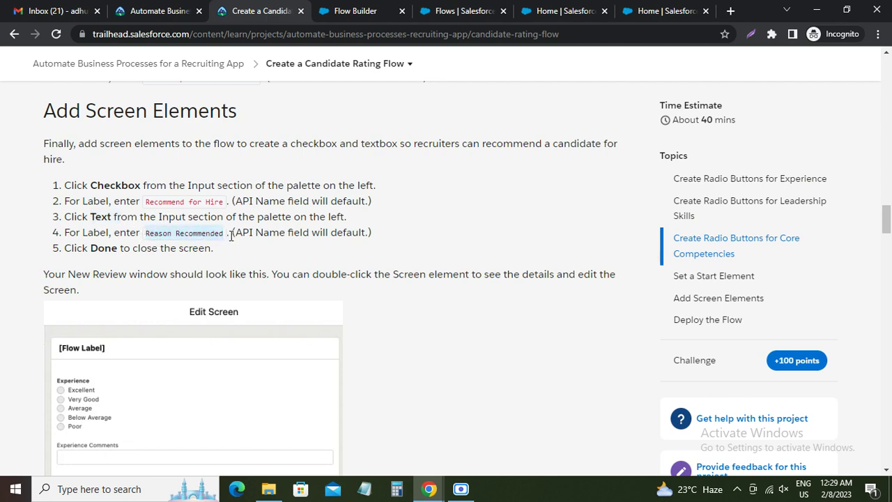
{"action": "scroll", "coordinate": [213, 244], "scroll_direction": "down", "scroll_amount": 6}
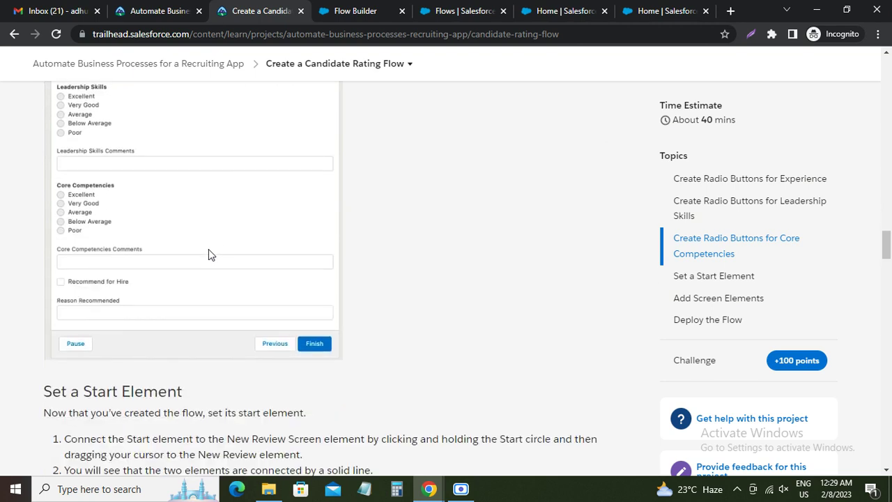
{"action": "scroll", "coordinate": [211, 230], "scroll_direction": "up", "scroll_amount": 5}
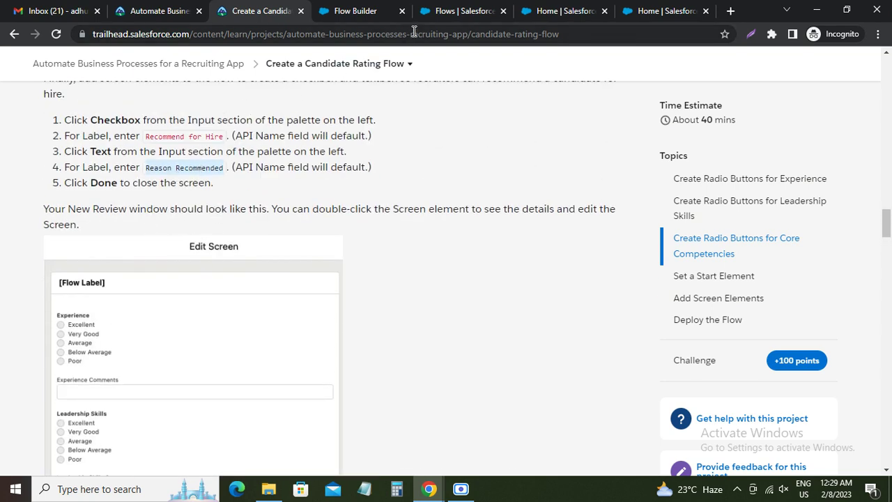
Back in Flow Builder, add a Text input below the Recommend for Hire checkbox and label it Reason Recommended
{"action": "left_click", "coordinate": [352, 12]}
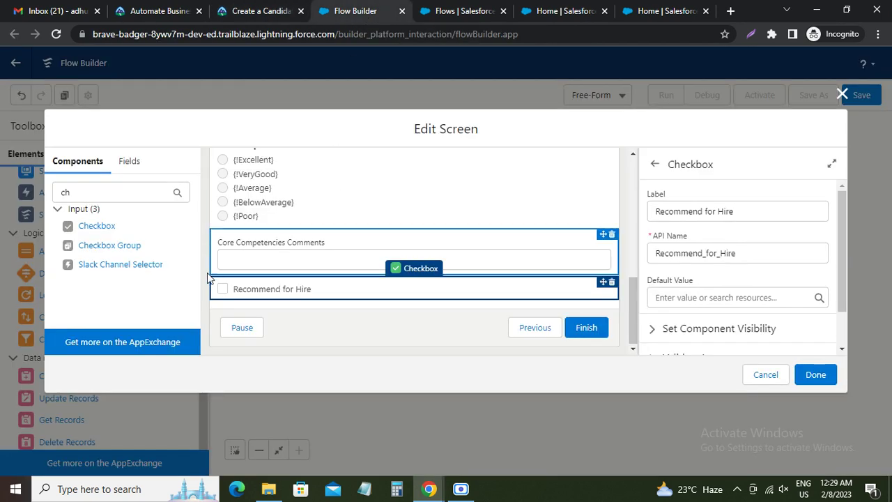
{"action": "left_click_drag", "start_coordinate": [96, 191], "coordinate": [60, 188]}
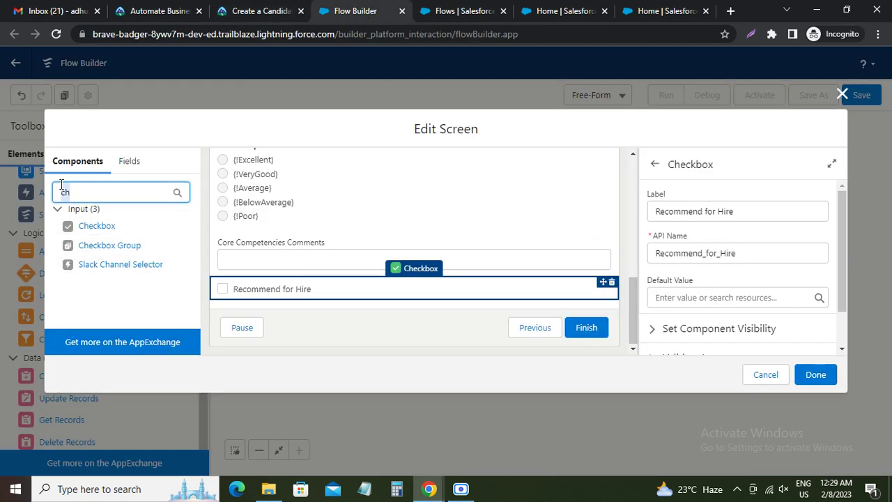
{"action": "type", "text": "tex"}
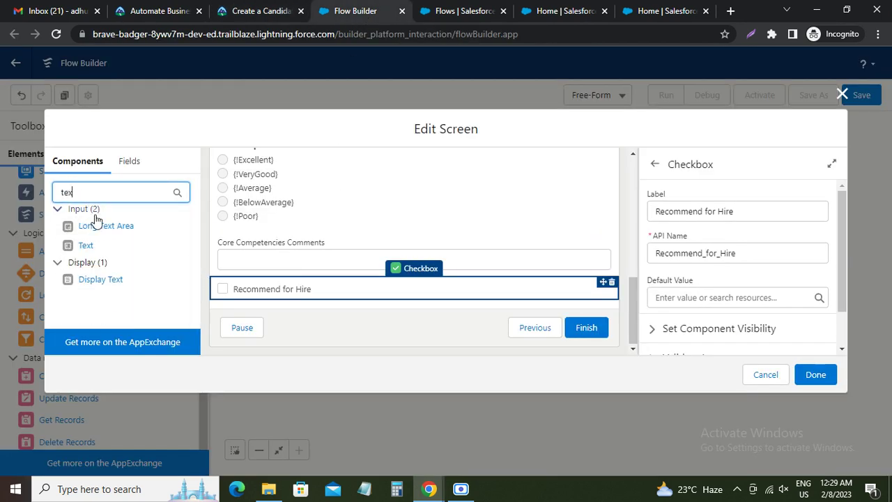
{"action": "left_click", "coordinate": [86, 247]}
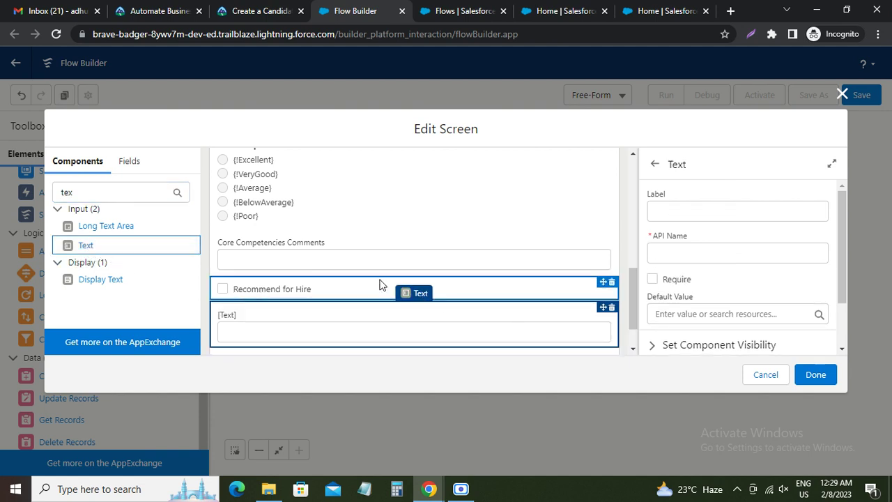
{"action": "left_click", "coordinate": [674, 210]}
{"action": "key", "text": "ctrl+v"}
{"action": "left_click", "coordinate": [713, 279]}
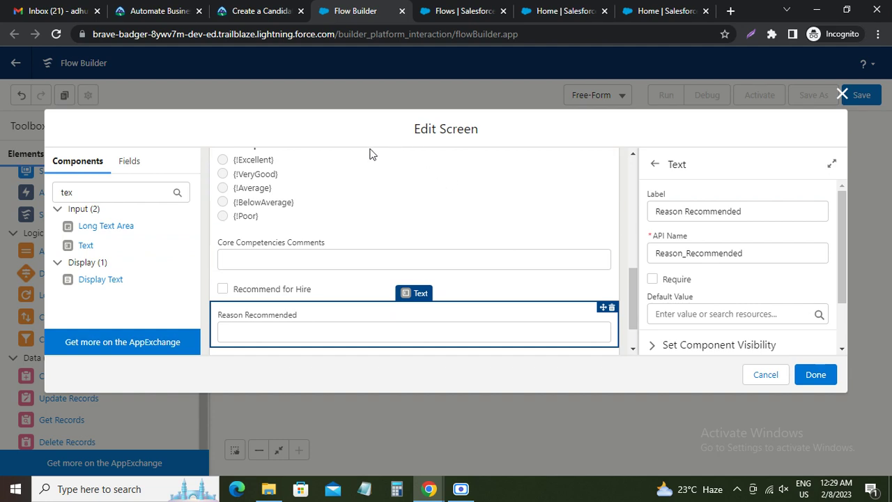
Check the closing instruction in Trailhead, then finish editing the New Review screen in Flow Builder
{"action": "left_click", "coordinate": [262, 11]}
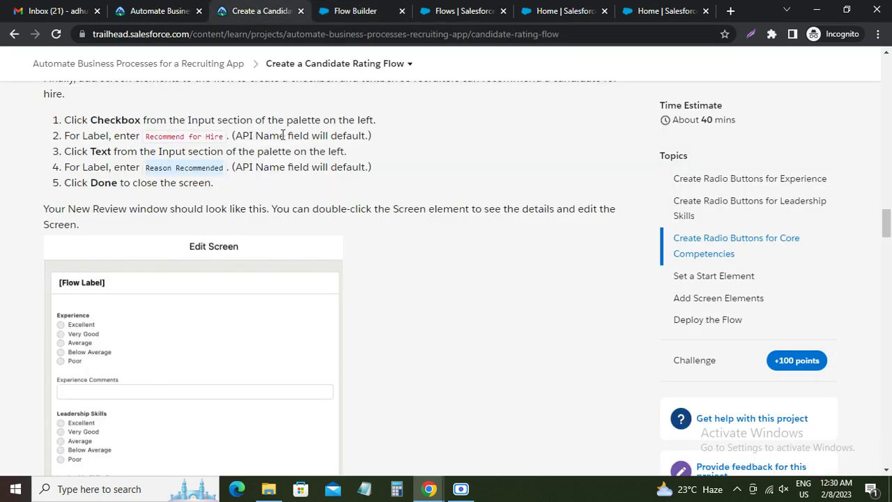
{"action": "double_click", "coordinate": [103, 183]}
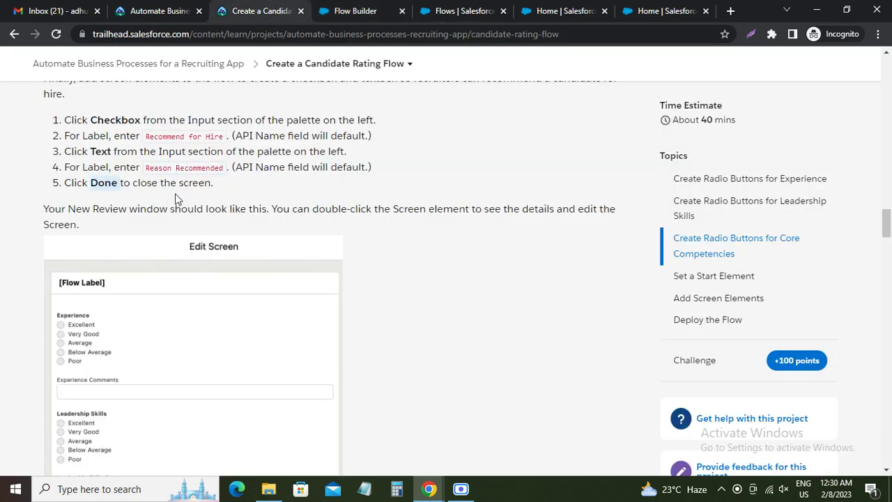
{"action": "scroll", "coordinate": [189, 194], "scroll_direction": "down", "scroll_amount": 1}
{"action": "scroll", "coordinate": [240, 196], "scroll_direction": "down", "scroll_amount": 6}
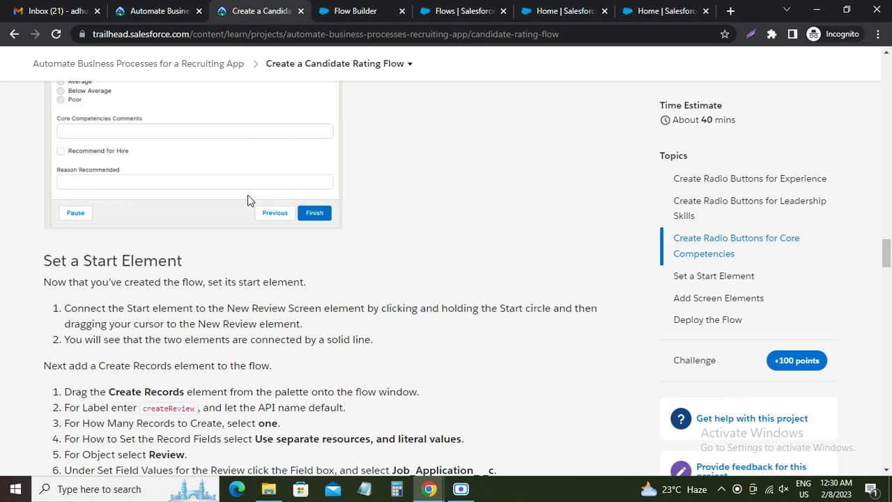
{"action": "left_click", "coordinate": [370, 14]}
{"action": "left_click", "coordinate": [815, 375]}
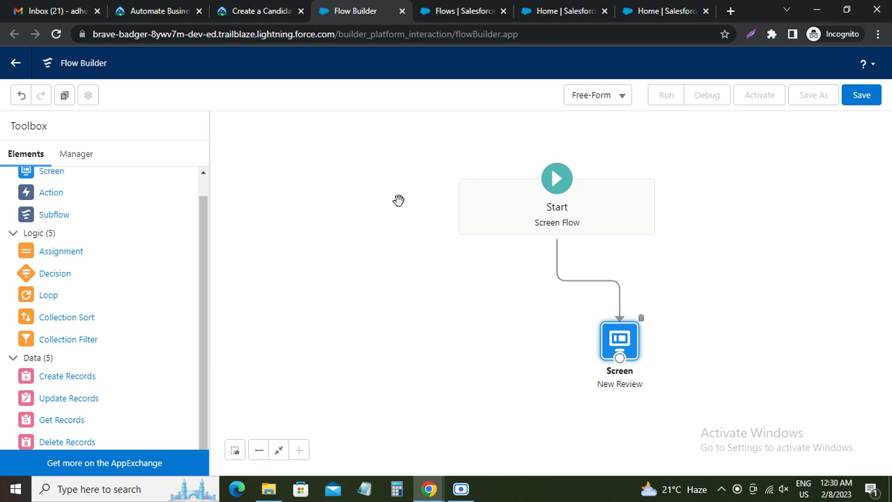
In Trailhead, read the Set a Start Element section and the instructions for the Create Records element
{"action": "left_click", "coordinate": [261, 11]}
{"action": "left_click_drag", "start_coordinate": [52, 260], "coordinate": [183, 259]}
{"action": "scroll", "coordinate": [184, 258], "scroll_direction": "down", "scroll_amount": 2}
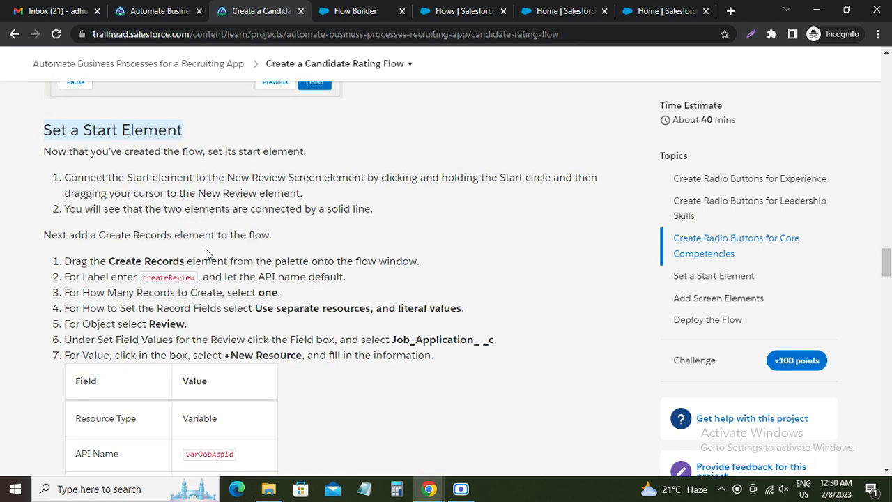
{"action": "scroll", "coordinate": [109, 204], "scroll_direction": "down", "scroll_amount": 10}
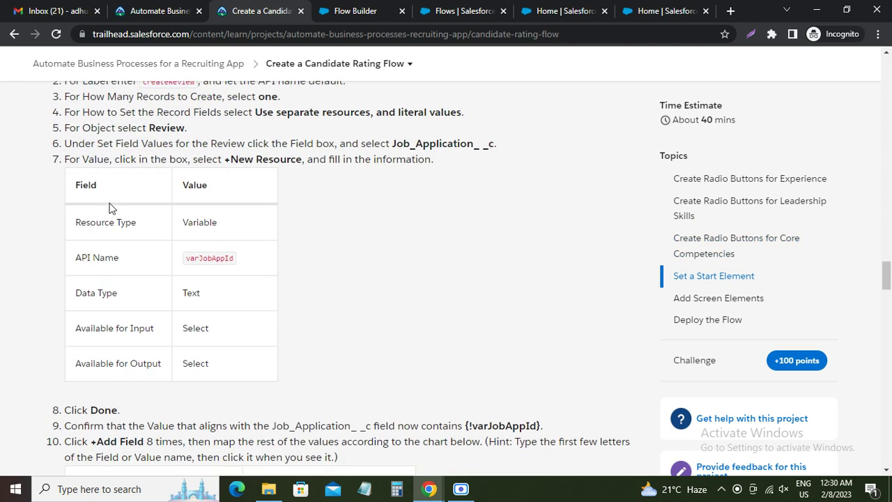
{"action": "scroll", "coordinate": [109, 207], "scroll_direction": "up", "scroll_amount": 11}
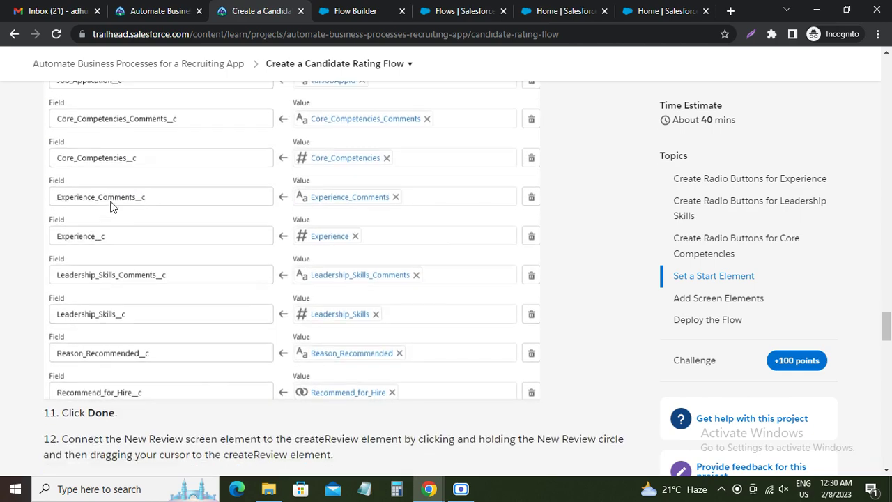
{"action": "scroll", "coordinate": [112, 202], "scroll_direction": "up", "scroll_amount": 2}
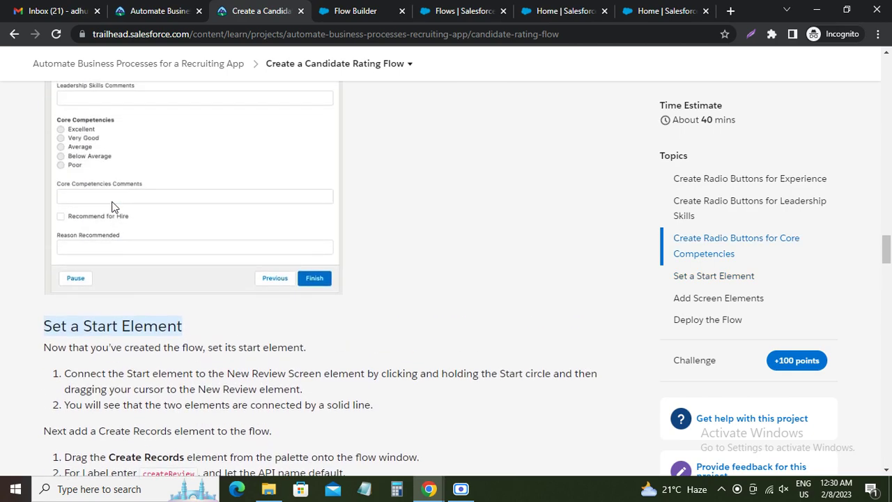
{"action": "scroll", "coordinate": [113, 202], "scroll_direction": "down", "scroll_amount": 3}
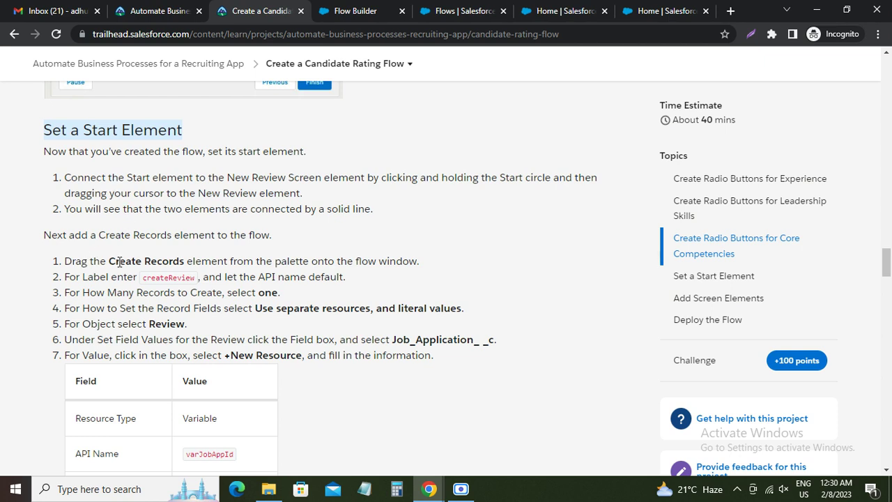
{"action": "left_click_drag", "start_coordinate": [109, 262], "coordinate": [184, 263]}
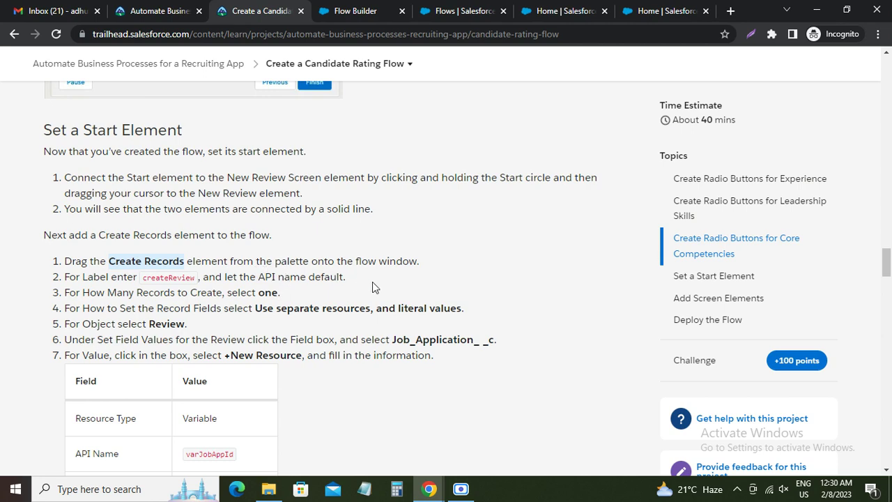
Back in Flow Builder, add a Create Records element to the canvas below the New Review screen
{"action": "left_click", "coordinate": [359, 13]}
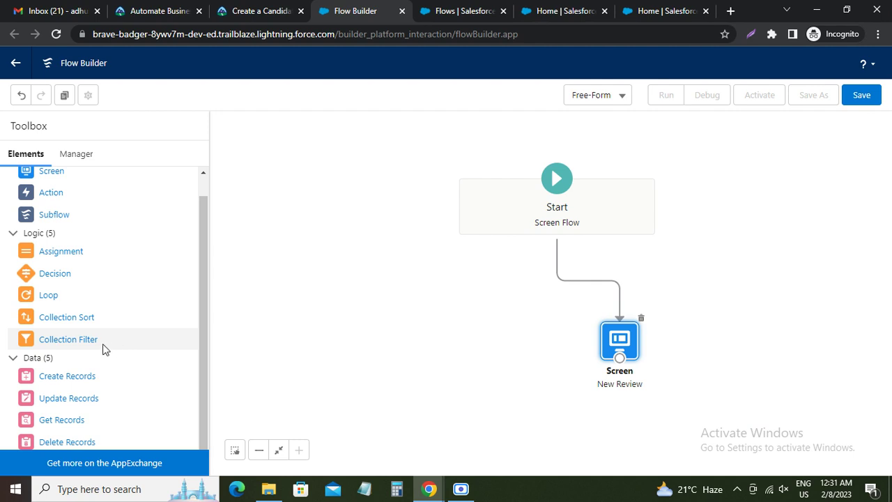
{"action": "left_click", "coordinate": [72, 382]}
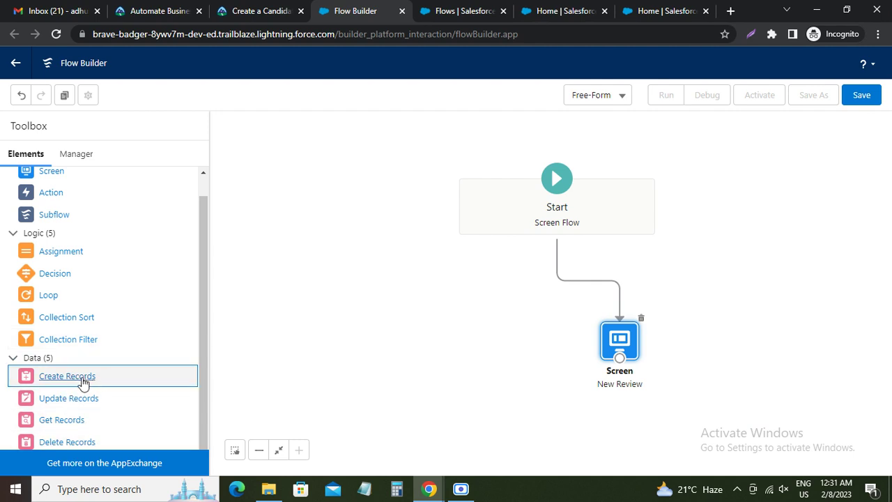
{"action": "left_click_drag", "start_coordinate": [83, 383], "coordinate": [607, 412]}
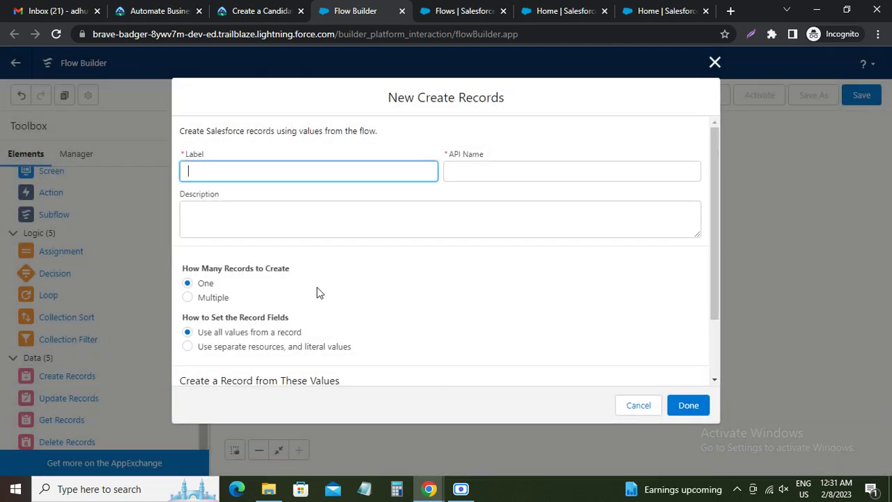
Copy the label createReview from Trailhead and label the new Create Records element with it, letting the API name default
{"action": "left_click", "coordinate": [258, 12]}
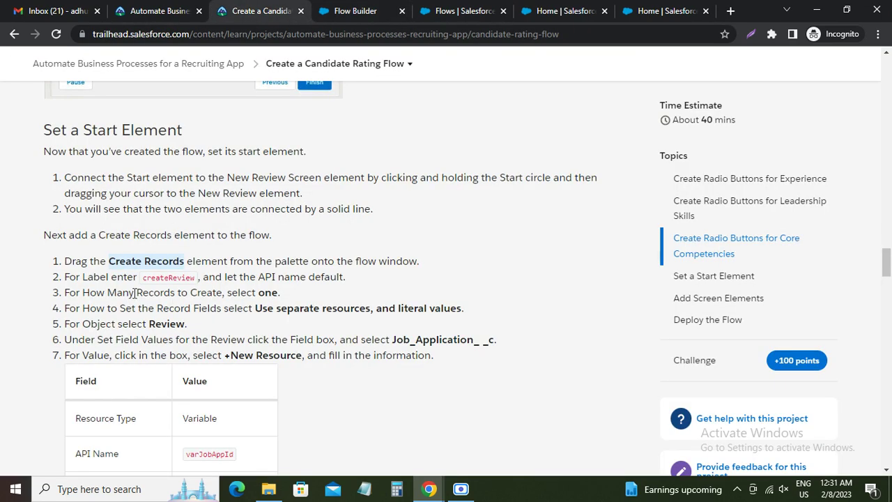
{"action": "double_click", "coordinate": [161, 277]}
{"action": "key", "text": "ctrl+c"}
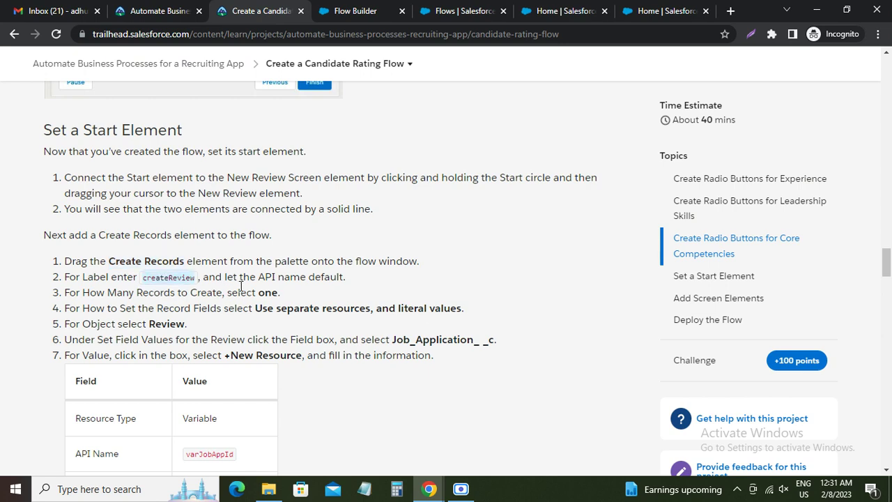
{"action": "left_click", "coordinate": [342, 10]}
{"action": "key", "text": "ctrl+v"}
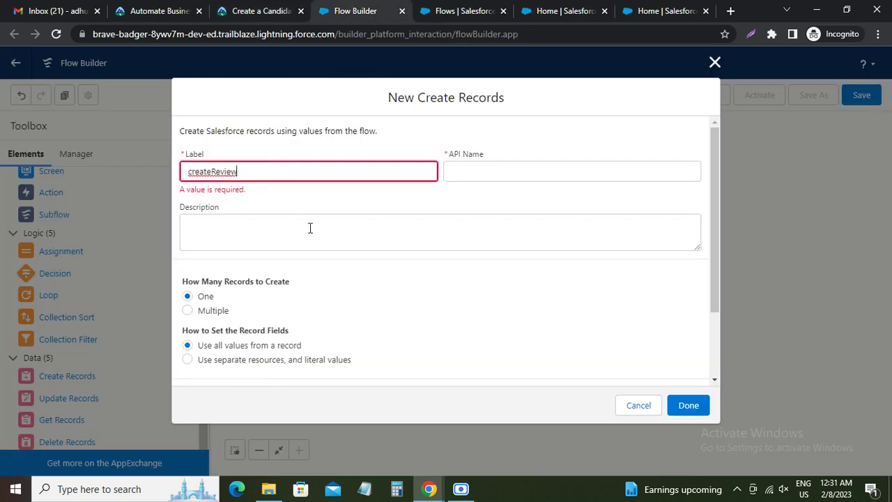
{"action": "left_click", "coordinate": [311, 226]}
Following Trailhead, set the element to create One record and to use separate resources, and literal values
{"action": "left_click", "coordinate": [255, 13]}
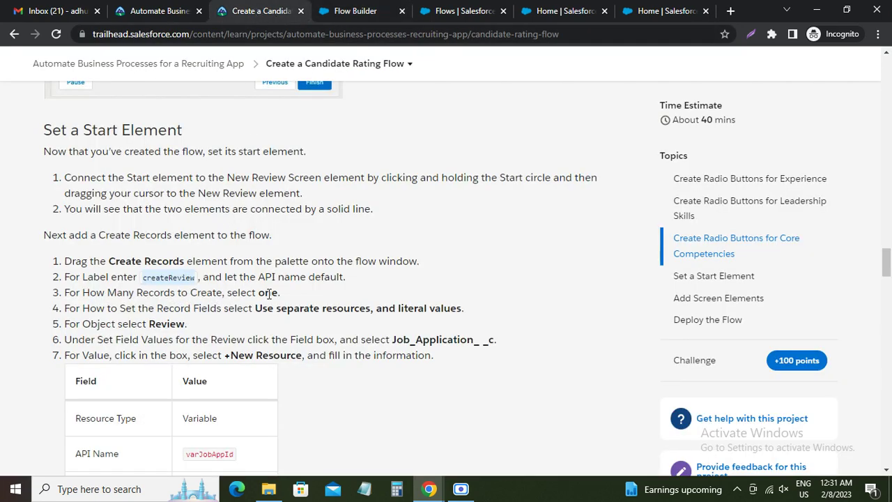
{"action": "left_click", "coordinate": [342, 11]}
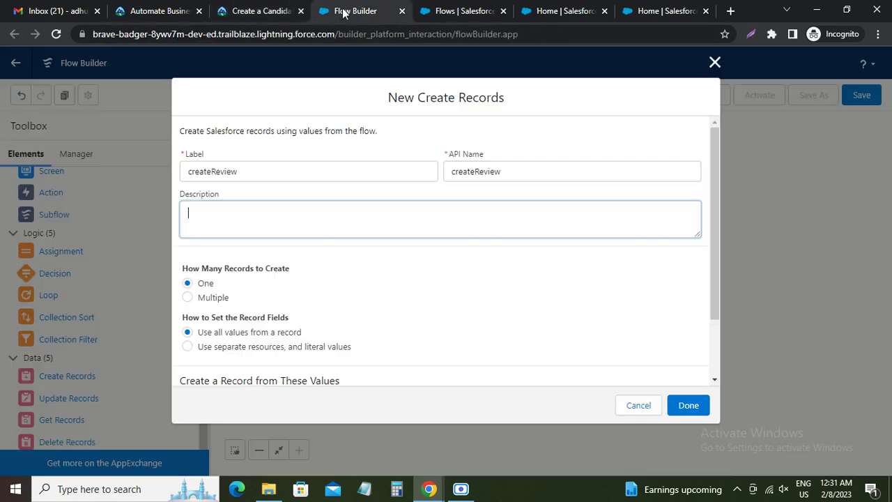
{"action": "left_click", "coordinate": [204, 286]}
{"action": "left_click", "coordinate": [251, 12]}
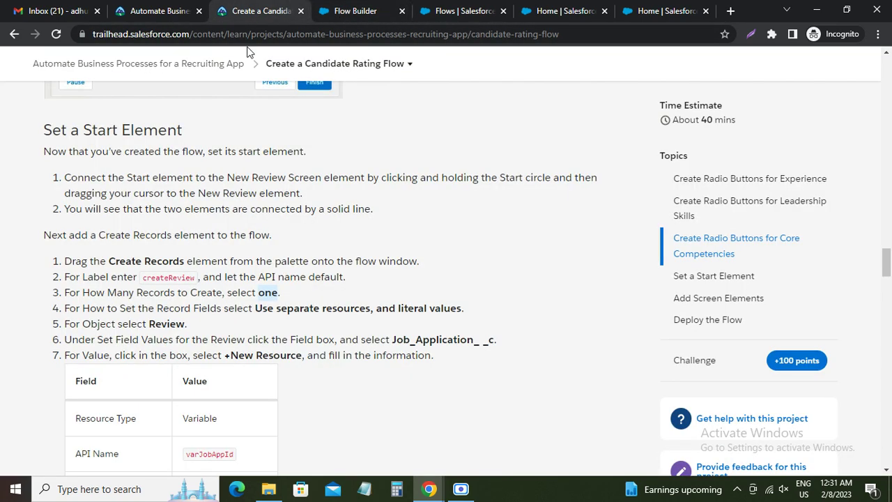
{"action": "left_click_drag", "start_coordinate": [260, 311], "coordinate": [398, 309]}
{"action": "left_click", "coordinate": [354, 12]}
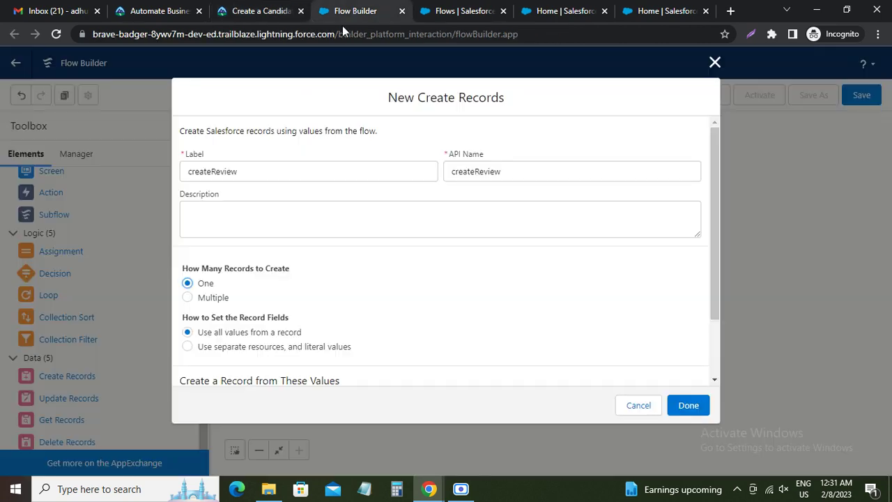
{"action": "left_click", "coordinate": [219, 351]}
{"action": "scroll", "coordinate": [354, 343], "scroll_direction": "down", "scroll_amount": 1}
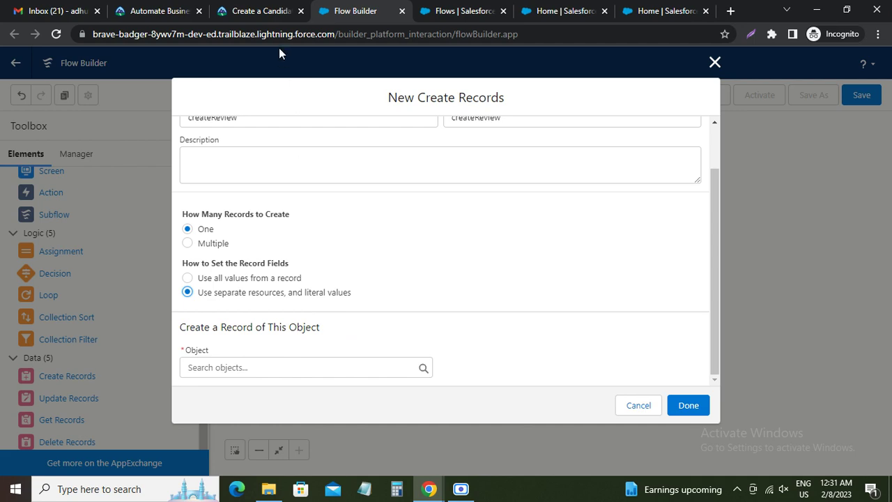
Check the object name in Trailhead and set the Create Records element's object to Review
{"action": "left_click", "coordinate": [254, 12]}
{"action": "double_click", "coordinate": [167, 324]}
{"action": "left_click", "coordinate": [352, 12]}
{"action": "left_click", "coordinate": [235, 372]}
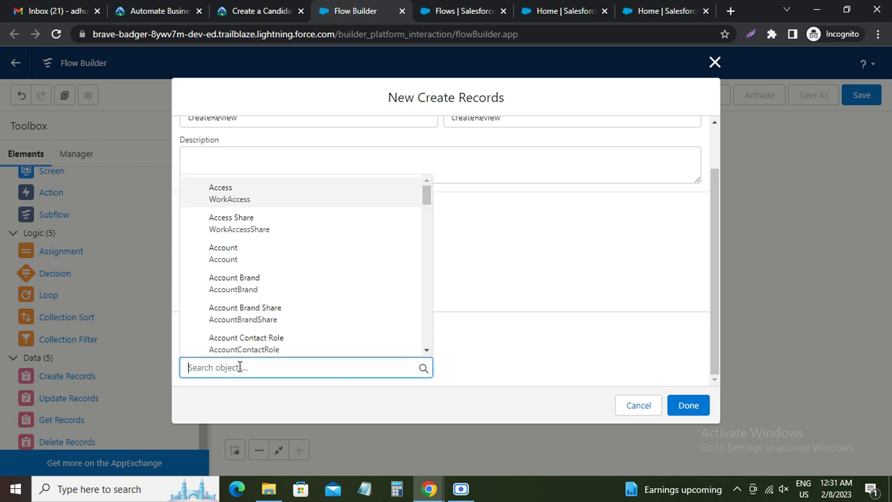
{"action": "type", "text": "re"}
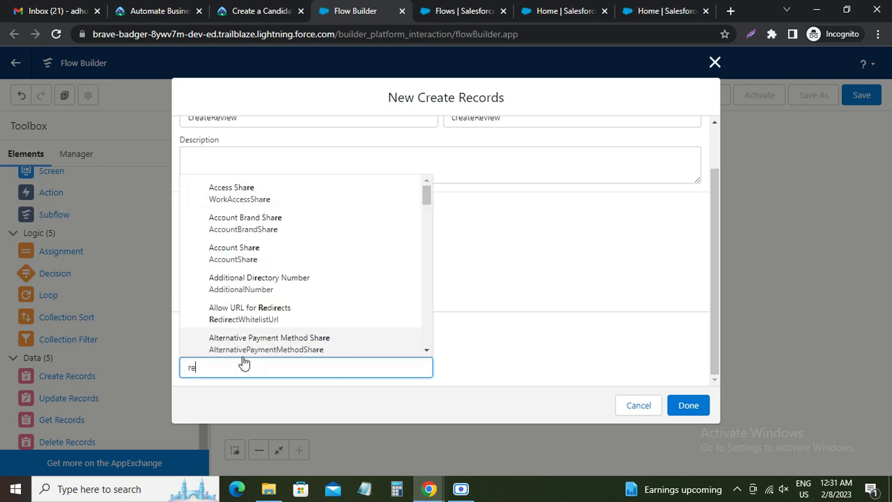
{"action": "type", "text": "vi"}
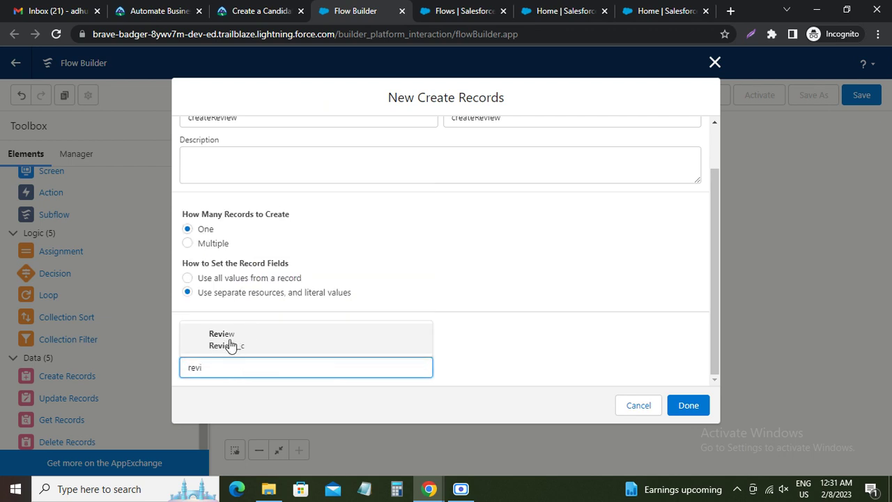
{"action": "left_click", "coordinate": [230, 343]}
{"action": "scroll", "coordinate": [470, 271], "scroll_direction": "down", "scroll_amount": 2}
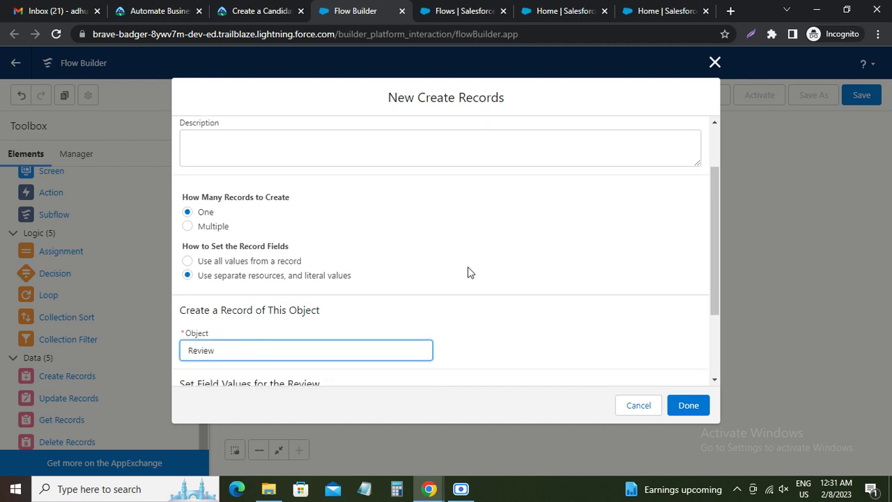
Check the first field in Trailhead and choose Job_Application__c as the field to set for the Review
{"action": "left_click", "coordinate": [253, 12]}
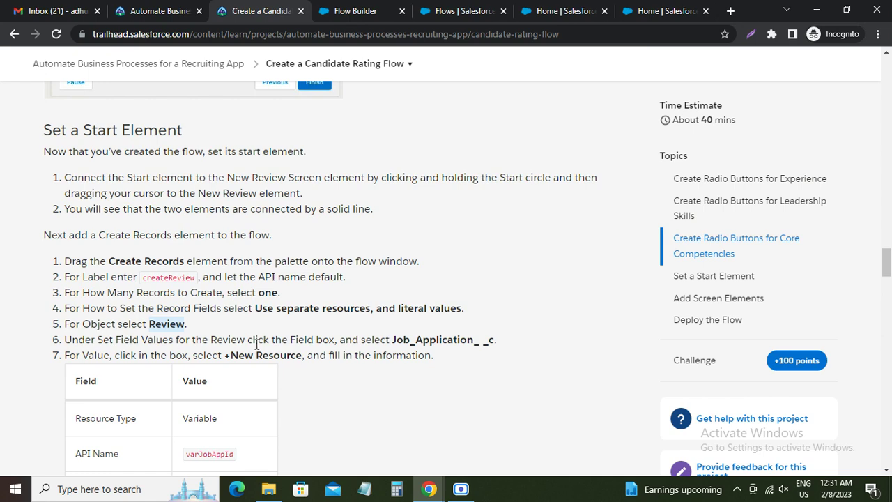
{"action": "left_click_drag", "start_coordinate": [393, 341], "coordinate": [499, 339]}
{"action": "left_click", "coordinate": [352, 12]}
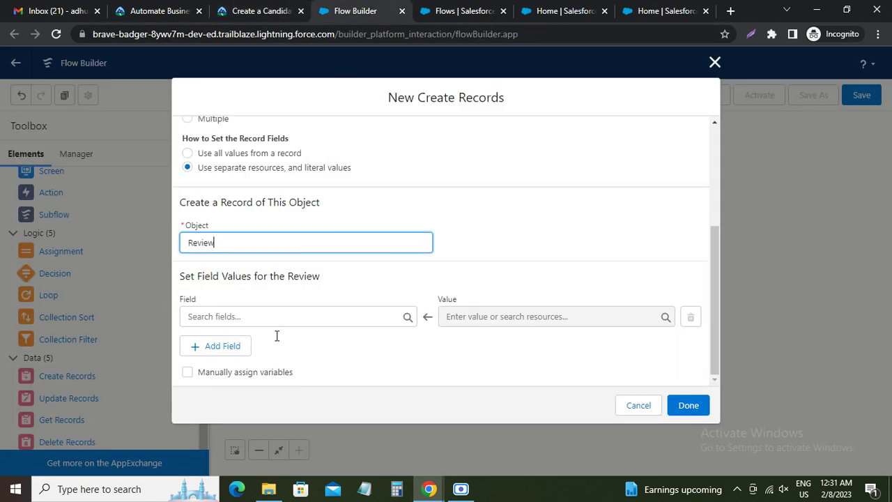
{"action": "left_click", "coordinate": [238, 315]}
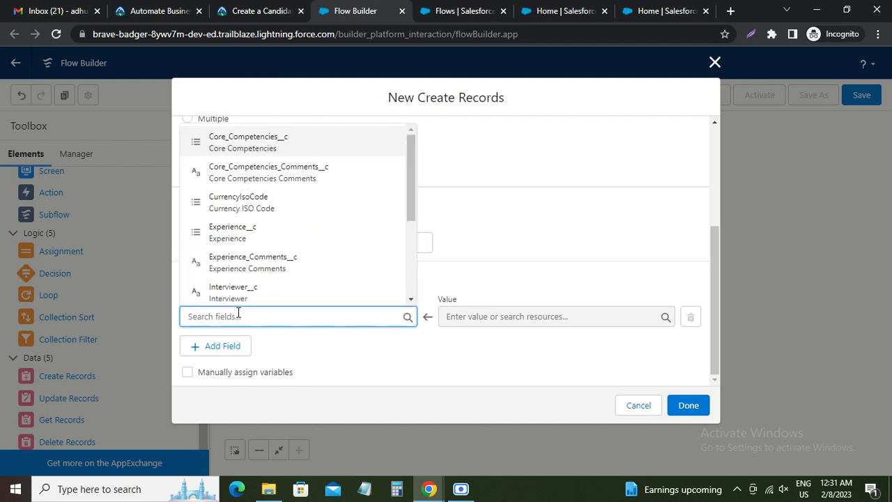
{"action": "type", "text": "job"}
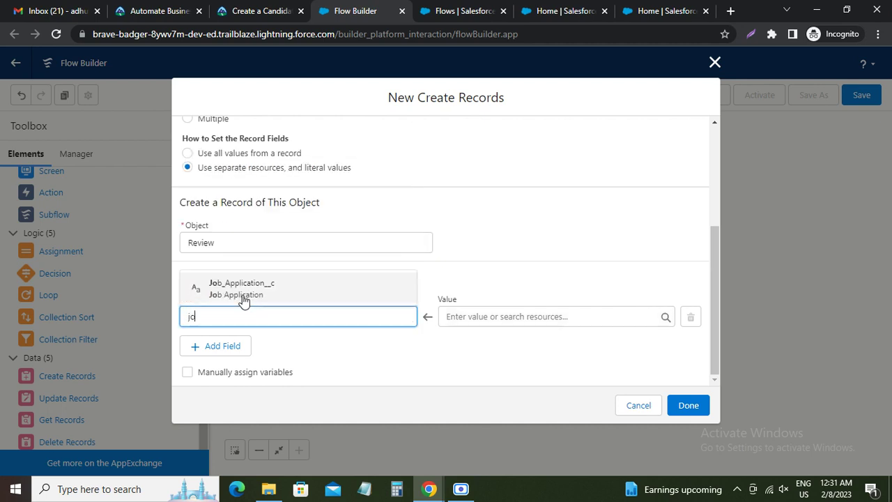
{"action": "left_click", "coordinate": [267, 285]}
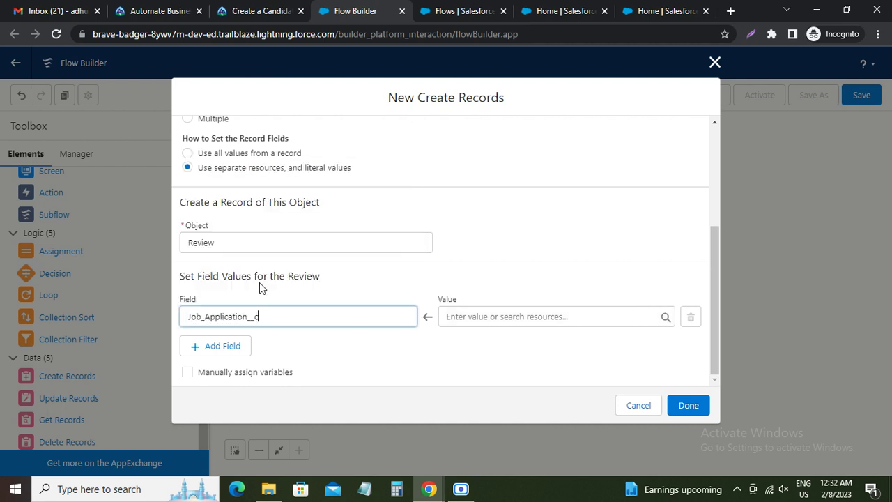
Check the value instruction in Trailhead and start a New Resource as the value for Job_Application__c
{"action": "left_click", "coordinate": [244, 11]}
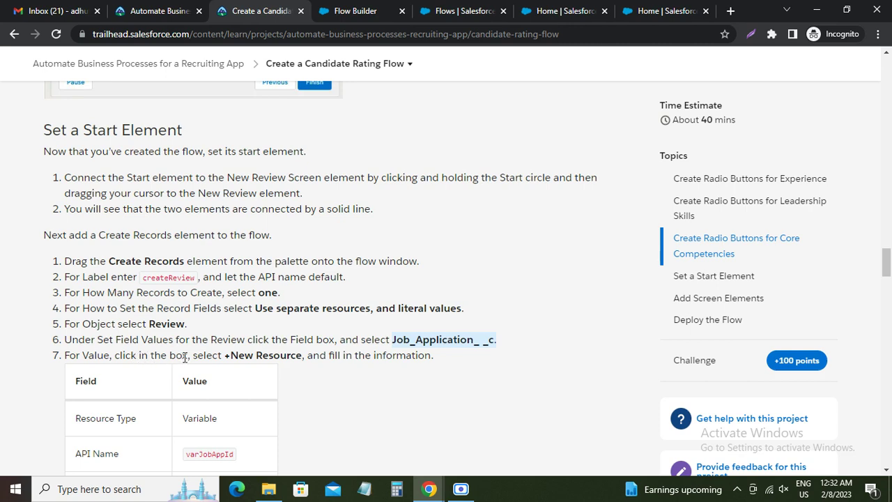
{"action": "left_click_drag", "start_coordinate": [226, 355], "coordinate": [318, 356]}
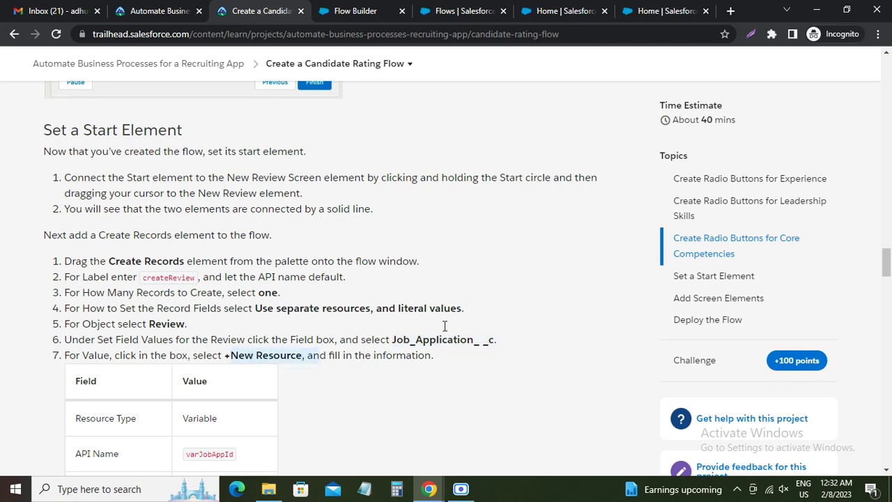
{"action": "left_click", "coordinate": [364, 13]}
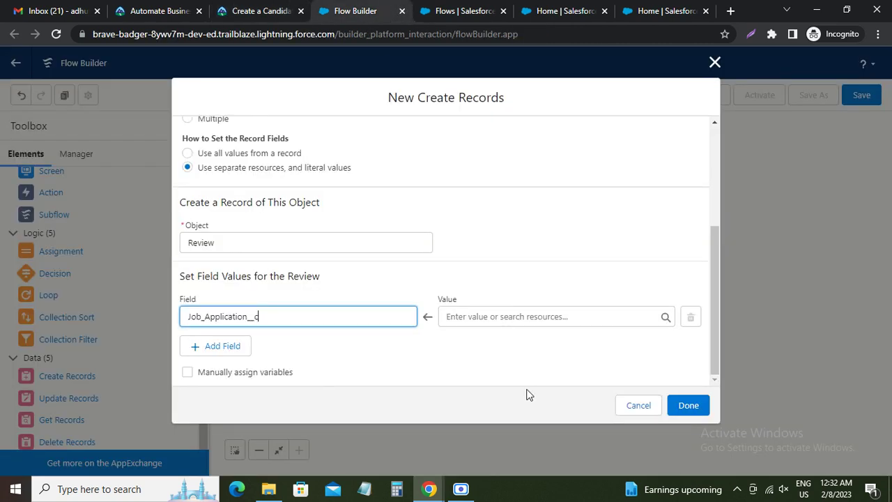
{"action": "left_click", "coordinate": [492, 317]}
{"action": "left_click", "coordinate": [491, 139]}
In Trailhead, check the new resource's type and copy its API name varJobAppId
{"action": "left_click", "coordinate": [278, 15]}
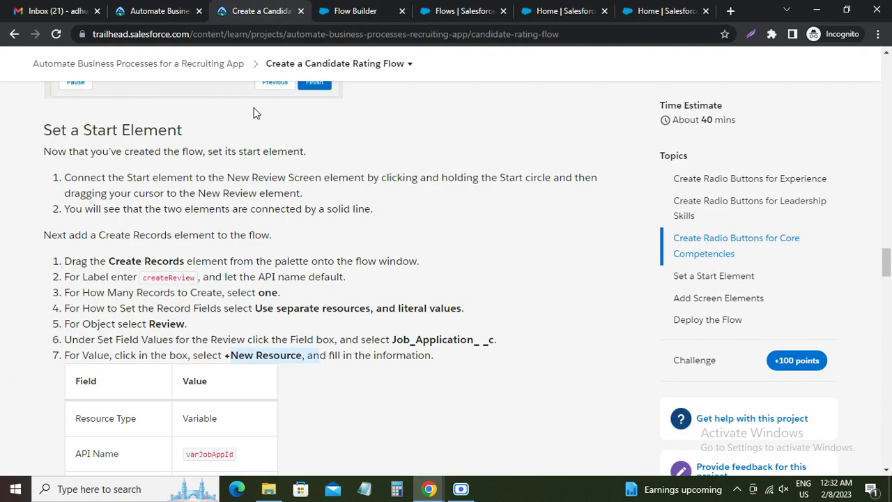
{"action": "scroll", "coordinate": [209, 367], "scroll_direction": "down", "scroll_amount": 1}
{"action": "double_click", "coordinate": [193, 221]}
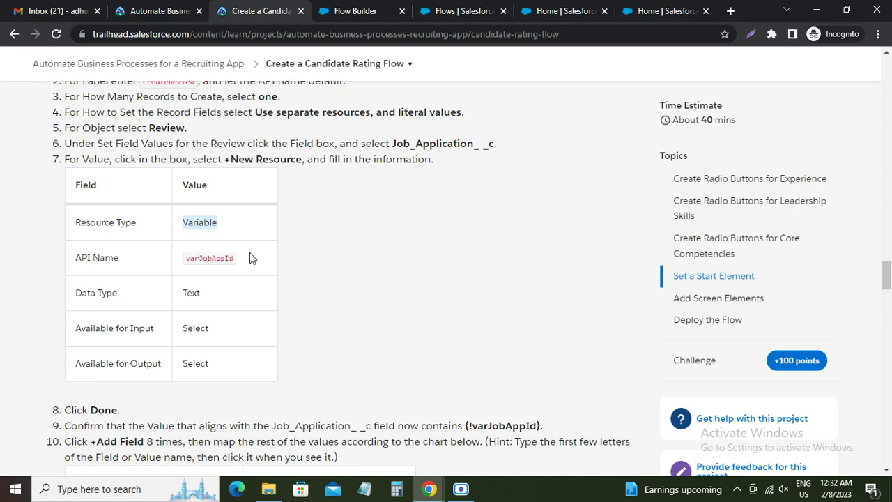
{"action": "double_click", "coordinate": [195, 258]}
{"action": "key", "text": "ctrl+c"}
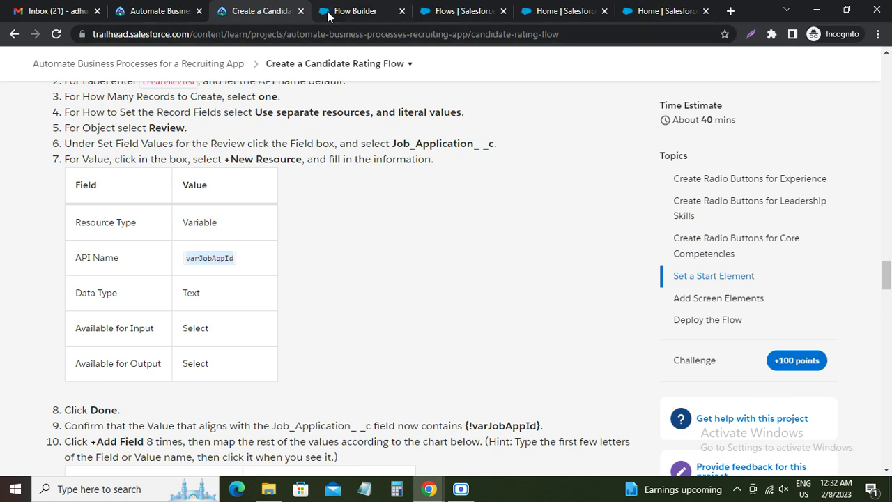
Back in Flow Builder, set the new resource's type to Variable and its API name to varJobAppId
{"action": "left_click", "coordinate": [352, 11]}
{"action": "left_click", "coordinate": [212, 205]}
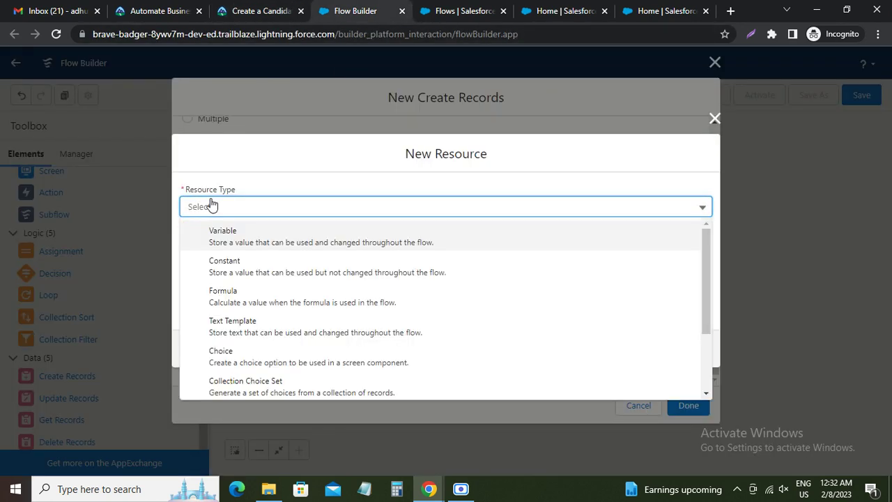
{"action": "left_click", "coordinate": [226, 243]}
{"action": "left_click", "coordinate": [221, 237]}
{"action": "key", "text": "ctrl+v"}
{"action": "left_click", "coordinate": [246, 274]}
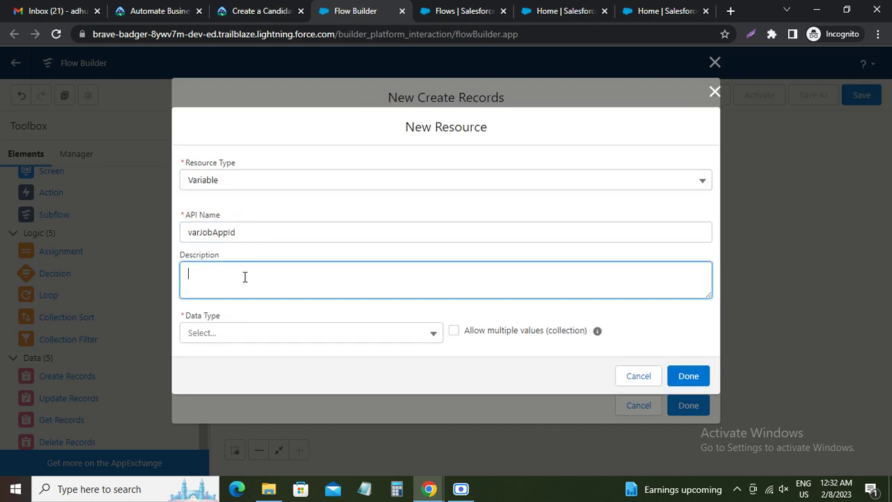
Check the remaining variable settings in Trailhead, and in Flow Builder set varJobAppId's data type to Text, available for input and output
{"action": "left_click", "coordinate": [258, 11]}
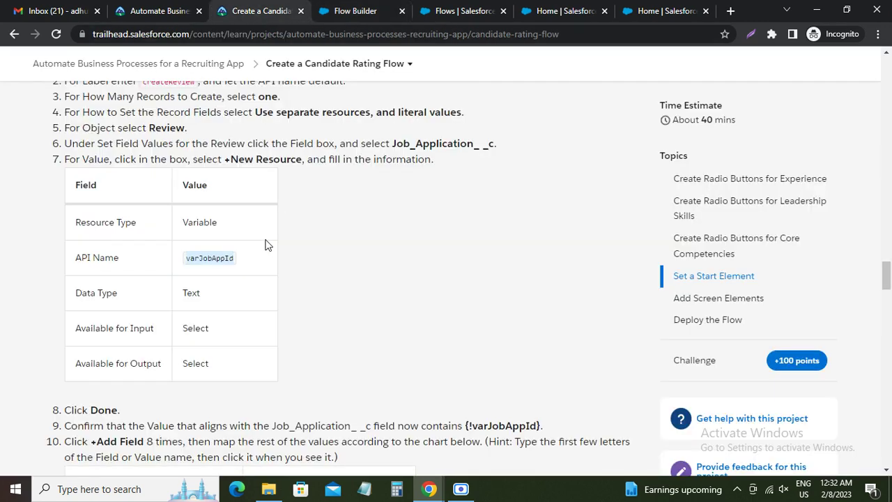
{"action": "double_click", "coordinate": [187, 293]}
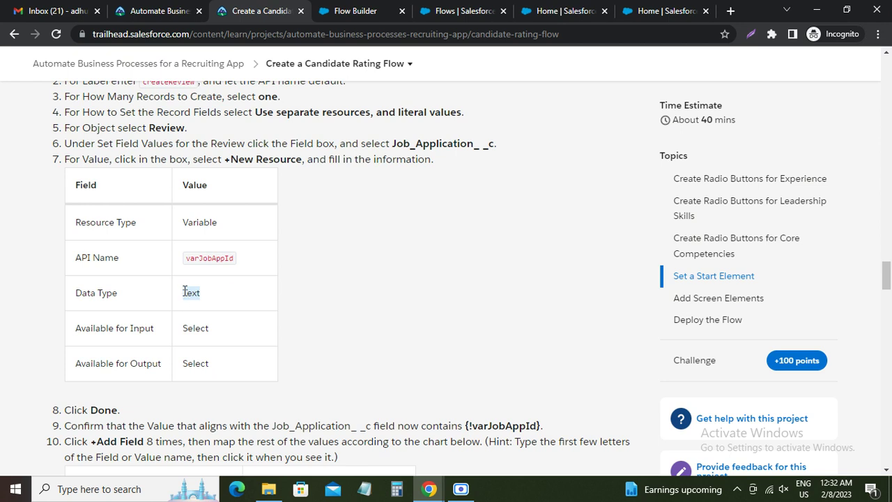
{"action": "double_click", "coordinate": [199, 328]}
{"action": "double_click", "coordinate": [199, 364]}
{"action": "left_click", "coordinate": [341, 15]}
{"action": "left_click", "coordinate": [237, 334]}
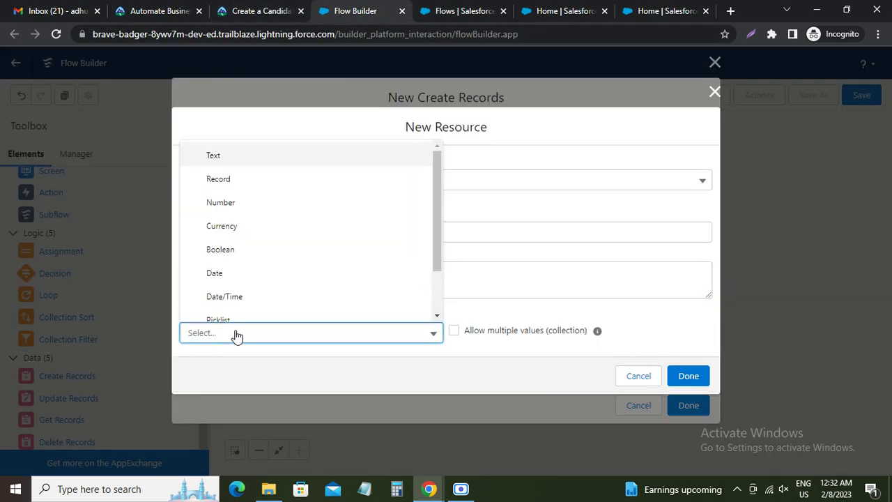
{"action": "left_click", "coordinate": [221, 163]}
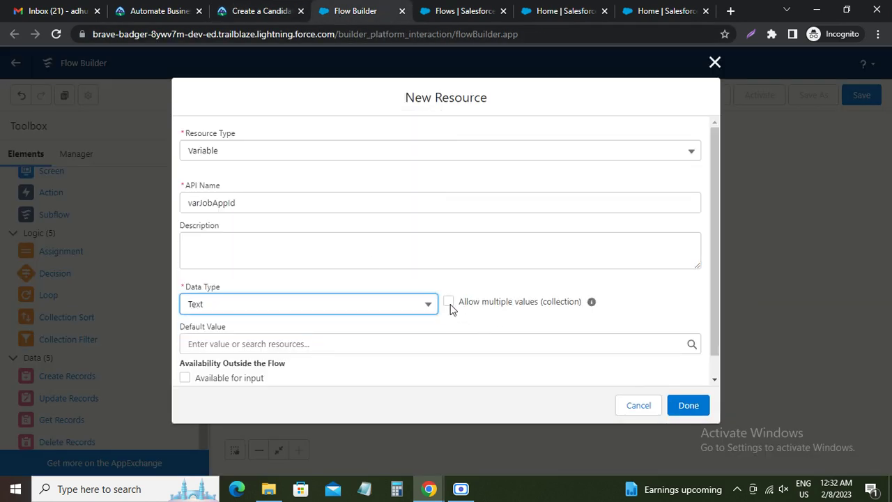
{"action": "scroll", "coordinate": [335, 333], "scroll_direction": "down", "scroll_amount": 1}
{"action": "left_click", "coordinate": [185, 355]}
{"action": "left_click", "coordinate": [186, 370]}
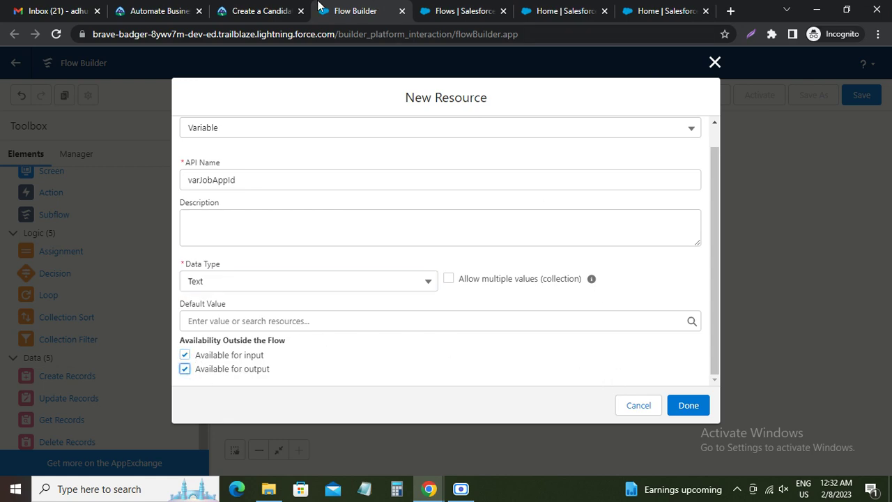
Check the instruction after the settings table in Trailhead and finish creating the varJobAppId resource in Flow Builder
{"action": "left_click", "coordinate": [262, 11]}
{"action": "scroll", "coordinate": [124, 318], "scroll_direction": "down", "scroll_amount": 1}
{"action": "scroll", "coordinate": [124, 318], "scroll_direction": "down", "scroll_amount": 1}
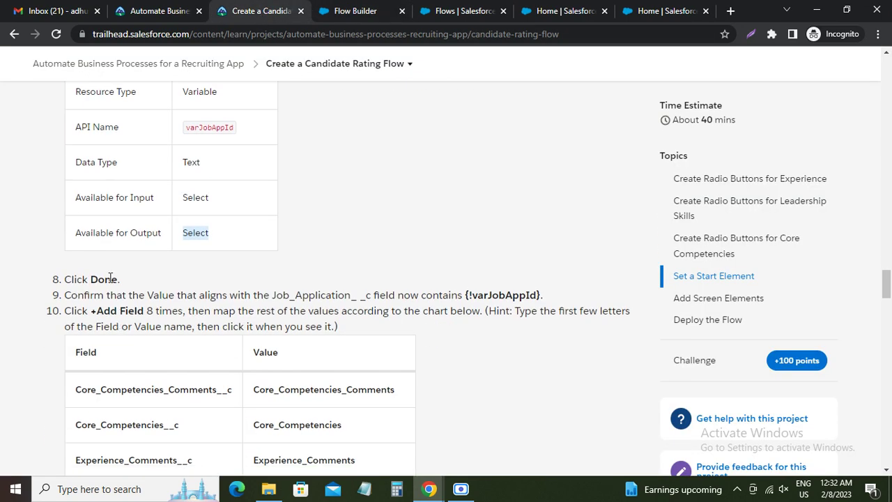
{"action": "double_click", "coordinate": [111, 279]}
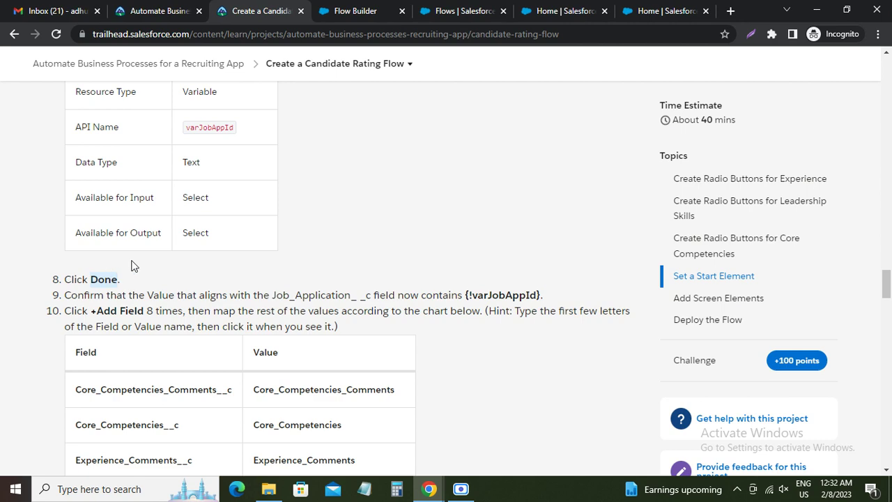
{"action": "left_click", "coordinate": [321, 14]}
{"action": "left_click", "coordinate": [686, 405]}
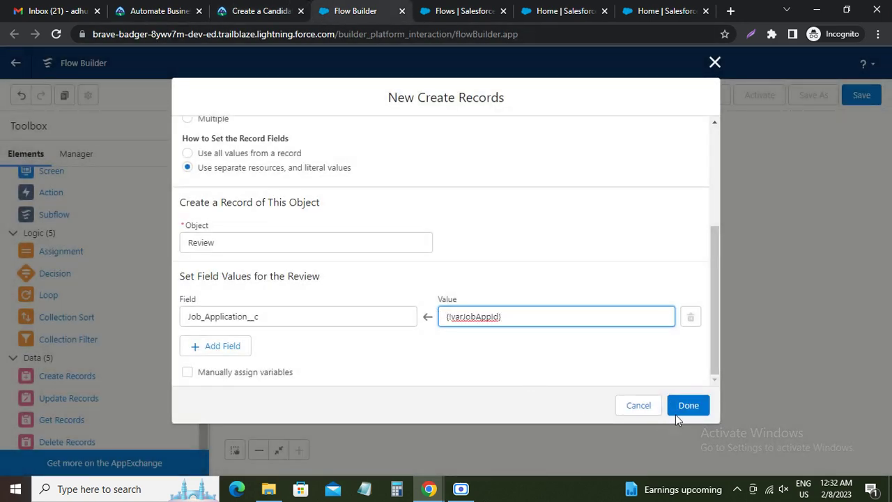
Compare the Job_Application__c value with Trailhead and read the instruction and chart for mapping the remaining Review fields
{"action": "left_click", "coordinate": [262, 10]}
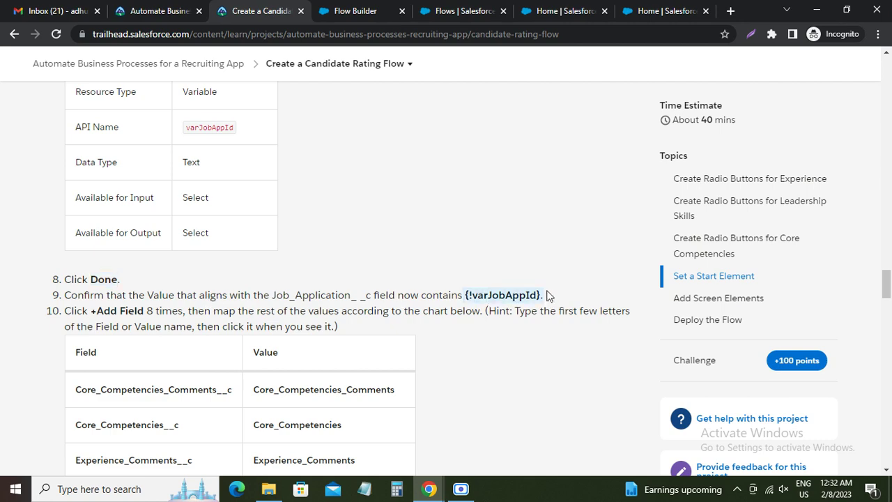
{"action": "left_click", "coordinate": [356, 13]}
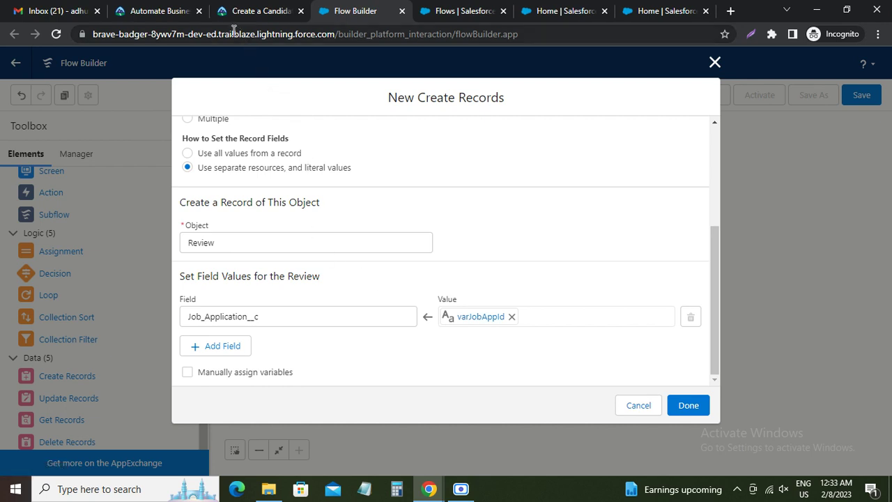
{"action": "left_click", "coordinate": [258, 11]}
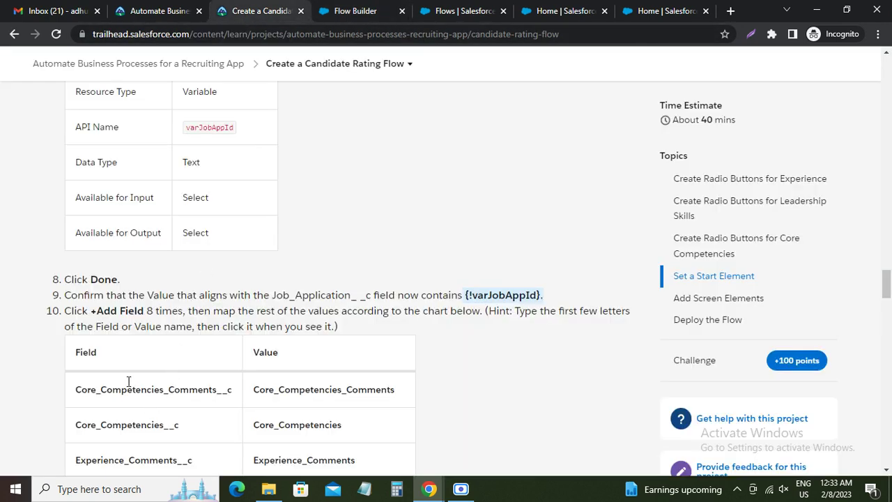
{"action": "left_click_drag", "start_coordinate": [95, 313], "coordinate": [169, 311]}
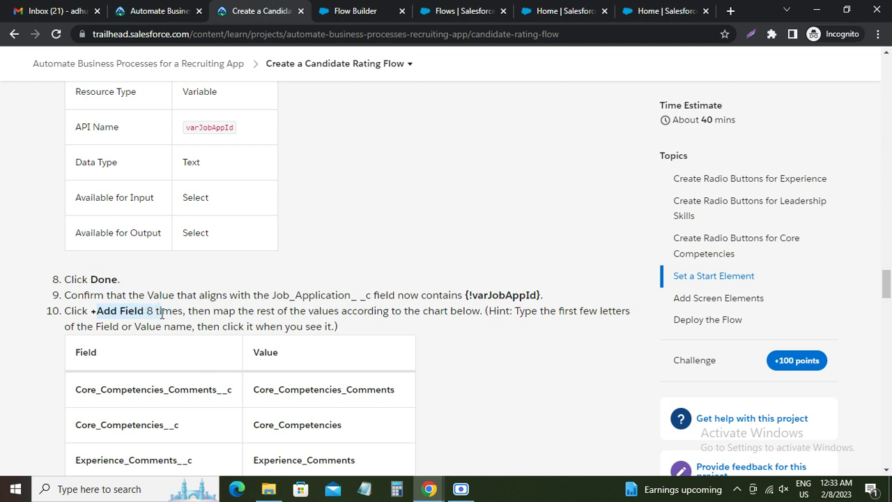
{"action": "scroll", "coordinate": [160, 317], "scroll_direction": "down", "scroll_amount": 1}
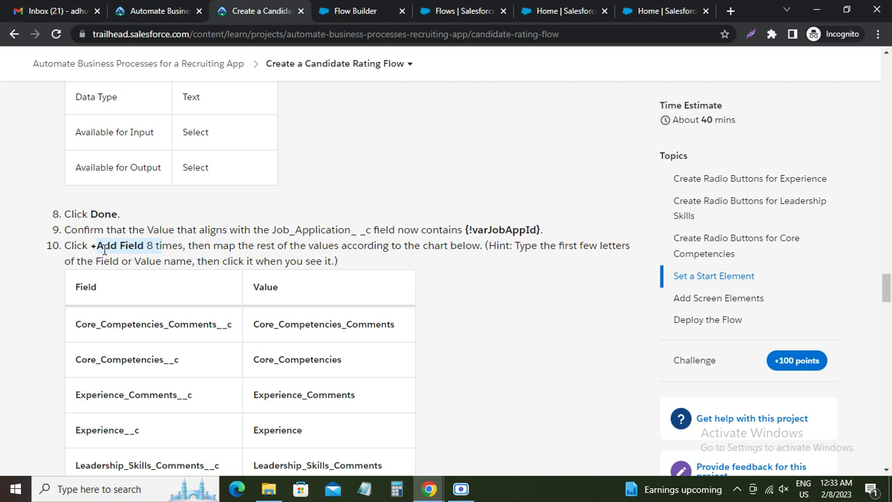
{"action": "left_click_drag", "start_coordinate": [101, 248], "coordinate": [183, 247]}
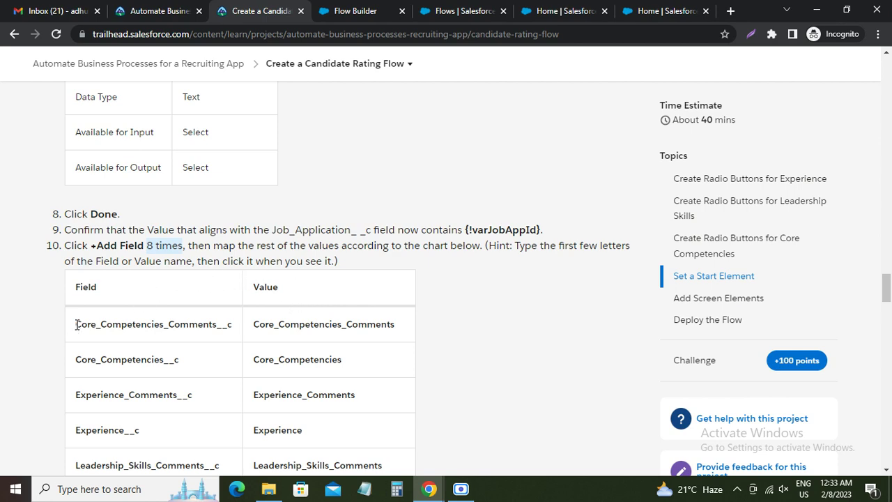
{"action": "scroll", "coordinate": [129, 349], "scroll_direction": "down", "scroll_amount": 3}
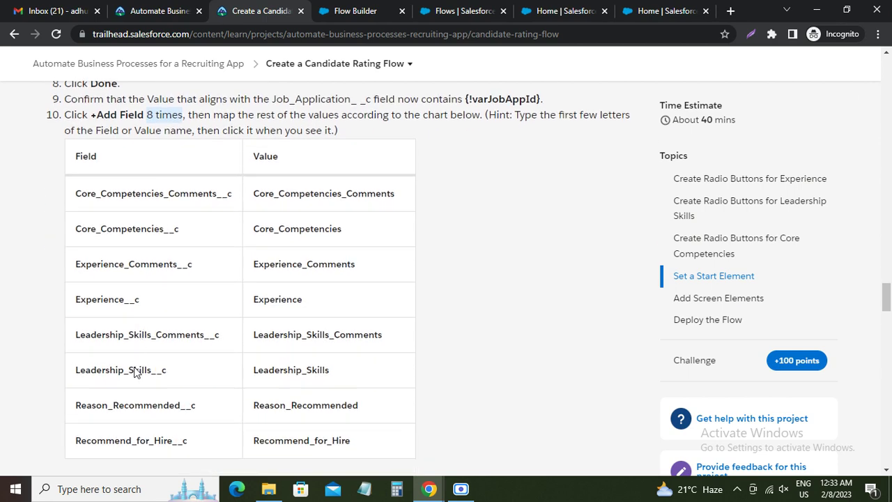
{"action": "scroll", "coordinate": [131, 367], "scroll_direction": "down", "scroll_amount": 1}
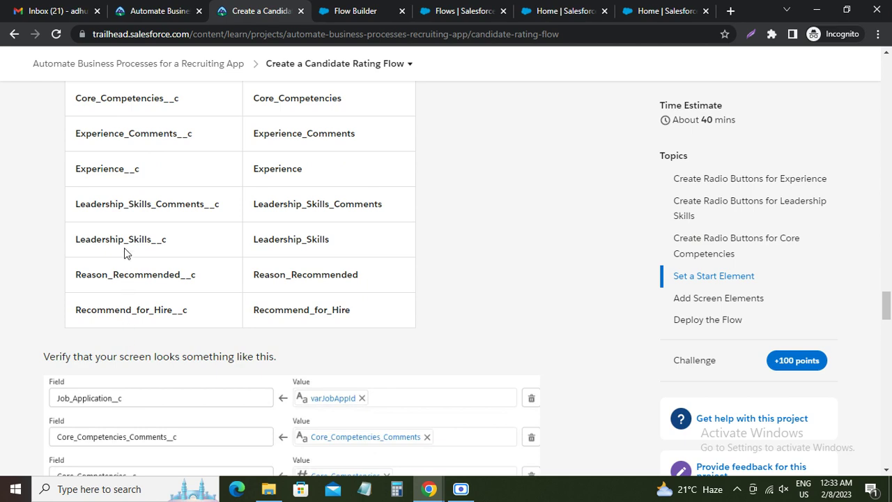
{"action": "scroll", "coordinate": [130, 138], "scroll_direction": "up", "scroll_amount": 2}
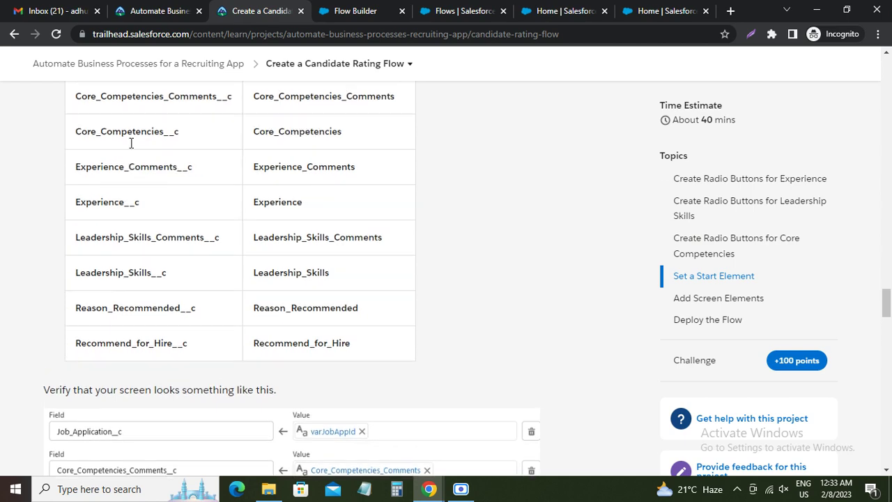
Copy the first field name from the Trailhead chart and add Core_Competencies_Comments__c as a new field row in Flow Builder
{"action": "left_click_drag", "start_coordinate": [76, 191], "coordinate": [225, 194]}
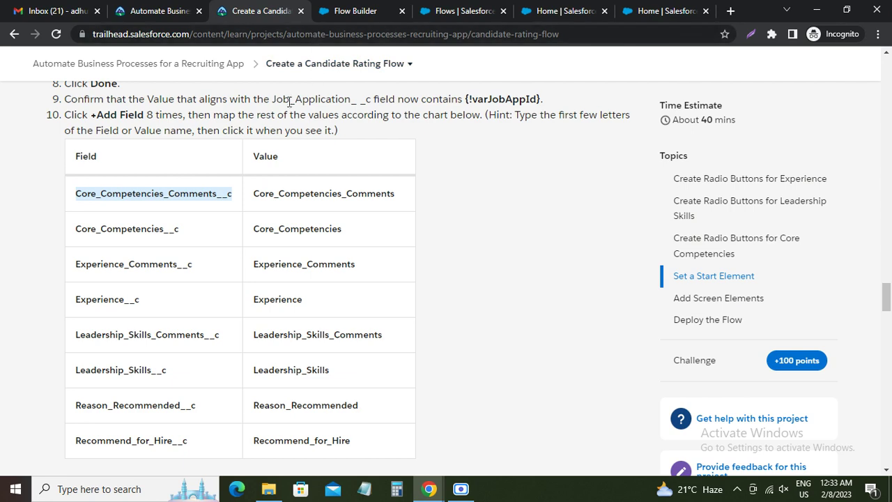
{"action": "scroll", "coordinate": [285, 160], "scroll_direction": "up", "scroll_amount": 4}
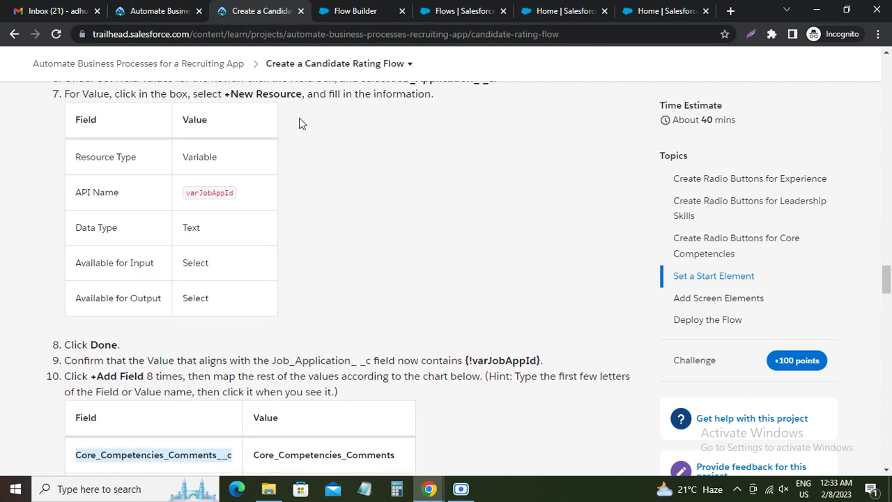
{"action": "left_click", "coordinate": [342, 13]}
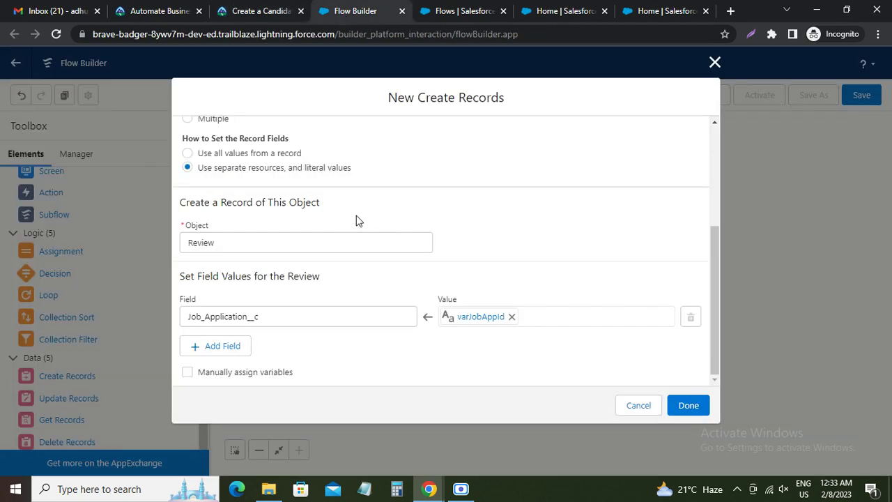
{"action": "left_click", "coordinate": [235, 346]}
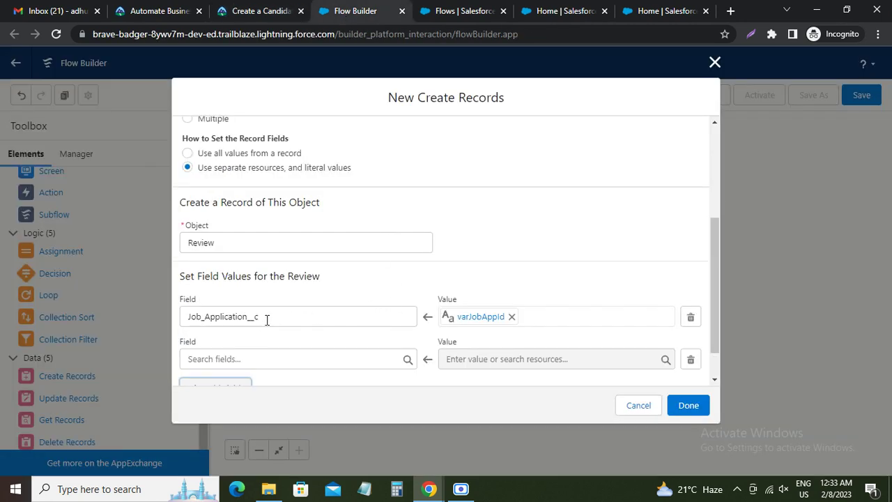
{"action": "scroll", "coordinate": [279, 311], "scroll_direction": "down", "scroll_amount": 1}
{"action": "left_click", "coordinate": [222, 315]}
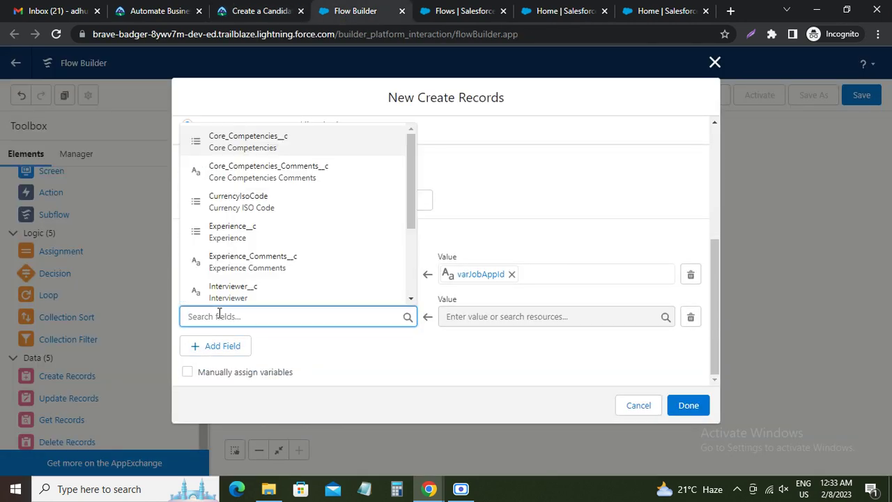
{"action": "type", "text": "Core_Competencies_Comments__c"}
{"action": "left_click", "coordinate": [295, 288]}
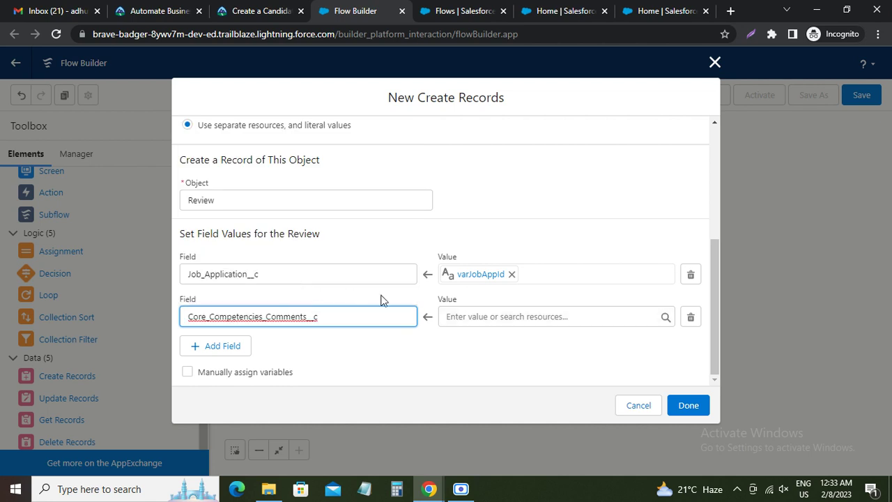
{"action": "left_click", "coordinate": [454, 355]}
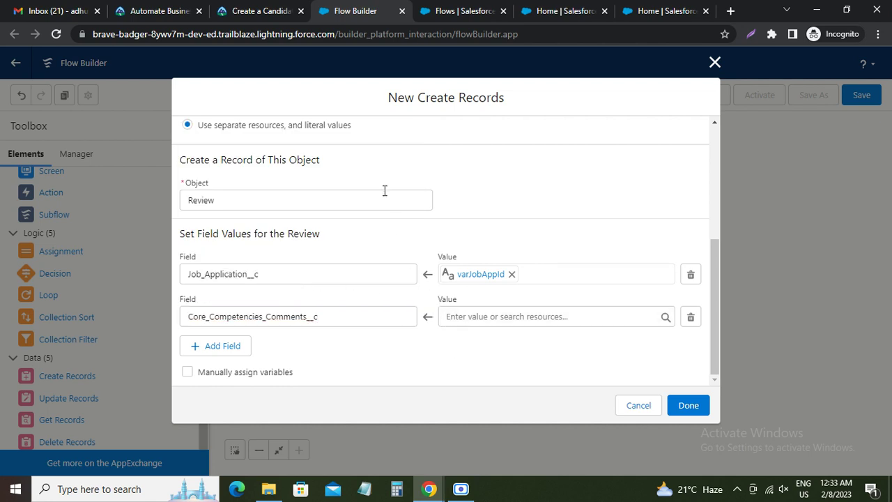
Copy the matching value from Trailhead and map Core_Competencies_Comments__c to the Core_Competencies_Comments screen component
{"action": "left_click", "coordinate": [265, 12]}
{"action": "scroll", "coordinate": [205, 279], "scroll_direction": "down", "scroll_amount": 4}
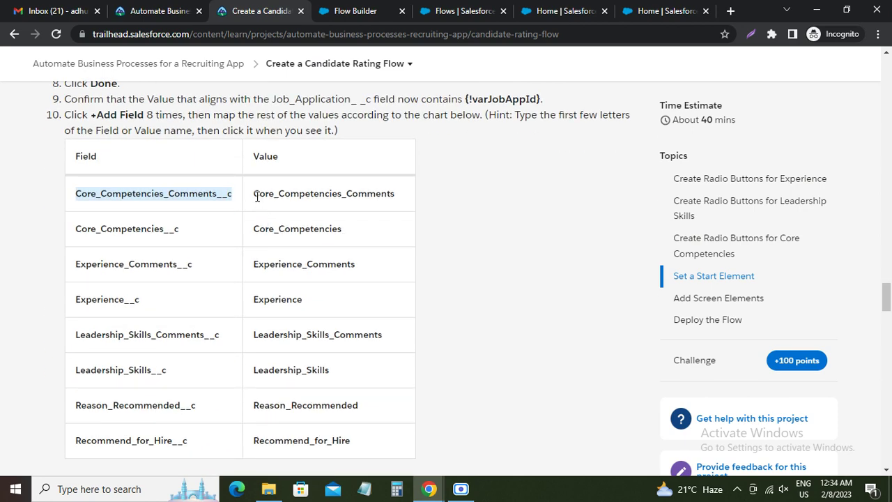
{"action": "left_click_drag", "start_coordinate": [256, 193], "coordinate": [401, 196]}
{"action": "key", "text": "ctrl+c"}
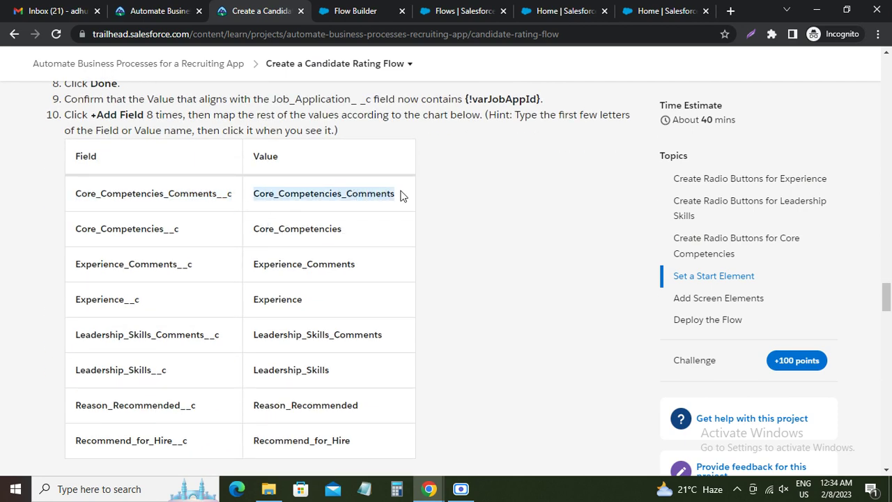
{"action": "left_click", "coordinate": [376, 13]}
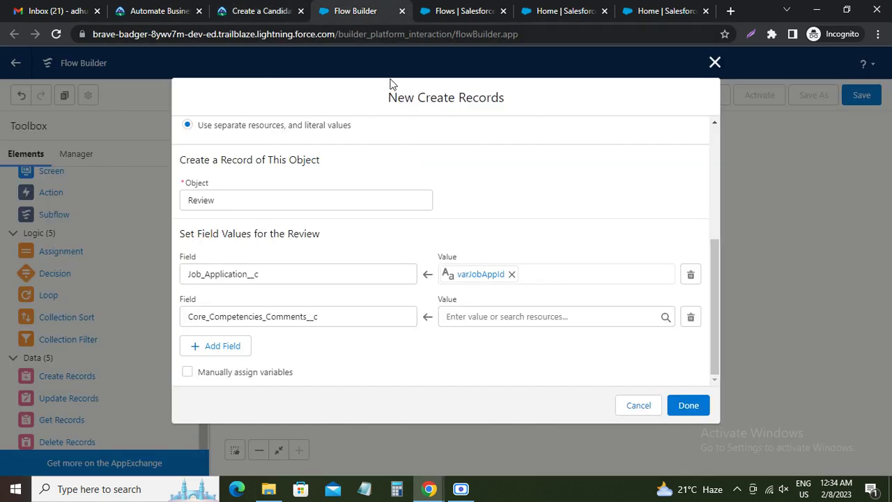
{"action": "left_click", "coordinate": [484, 318]}
{"action": "key", "text": "ctrl+v"}
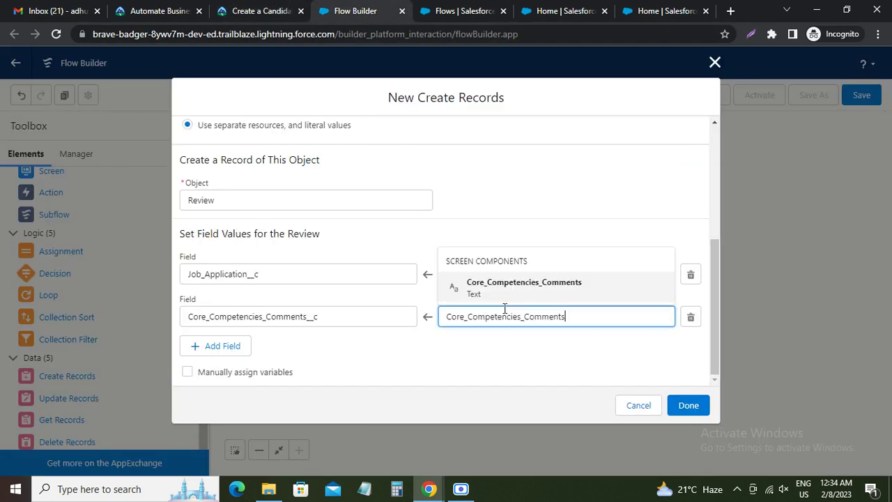
{"action": "left_click", "coordinate": [504, 290]}
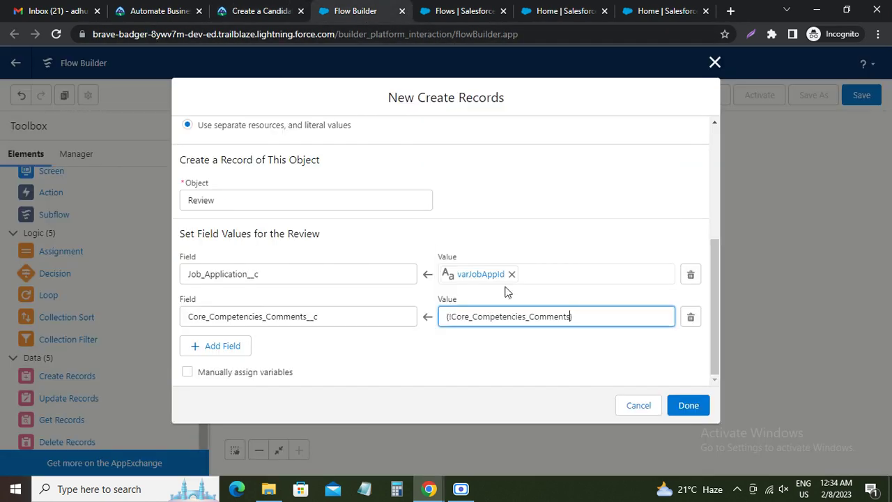
Add another field row and set its field to Core_Competencies__c, copied from the Trailhead chart
{"action": "left_click", "coordinate": [228, 347]}
{"action": "scroll", "coordinate": [300, 272], "scroll_direction": "down", "scroll_amount": 1}
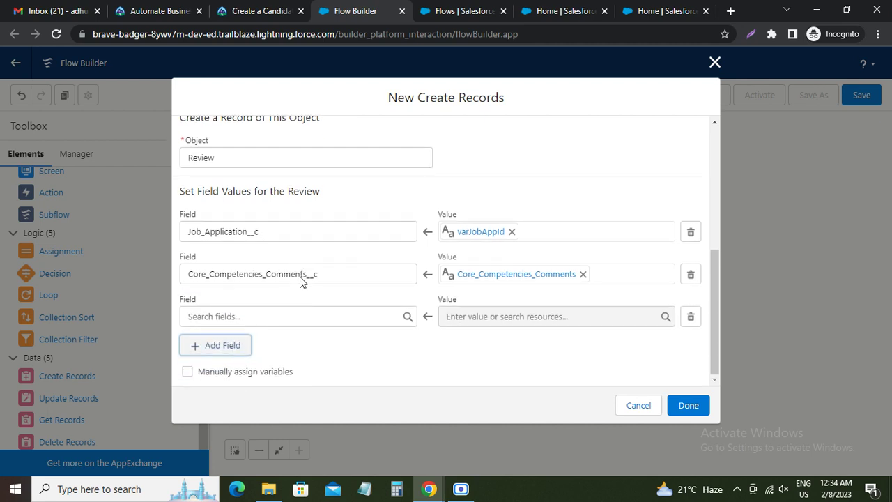
{"action": "left_click", "coordinate": [254, 11]}
{"action": "left_click_drag", "start_coordinate": [77, 233], "coordinate": [177, 230]}
{"action": "key", "text": "ctrl+c"}
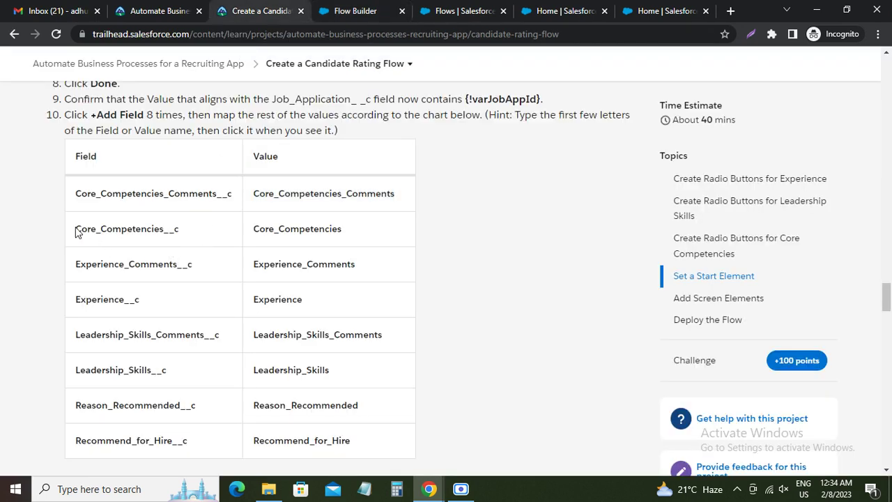
{"action": "left_click", "coordinate": [344, 13]}
{"action": "left_click", "coordinate": [228, 317]}
{"action": "key", "text": "ctrl+v"}
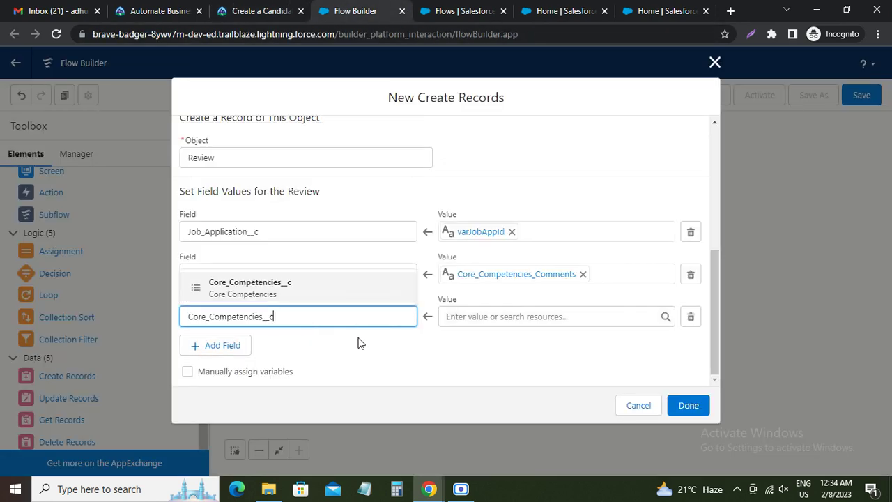
{"action": "left_click", "coordinate": [277, 289]}
Copy the matching value from Trailhead and map Core_Competencies__c to the Core_Competencies radio buttons component
{"action": "left_click", "coordinate": [453, 317]}
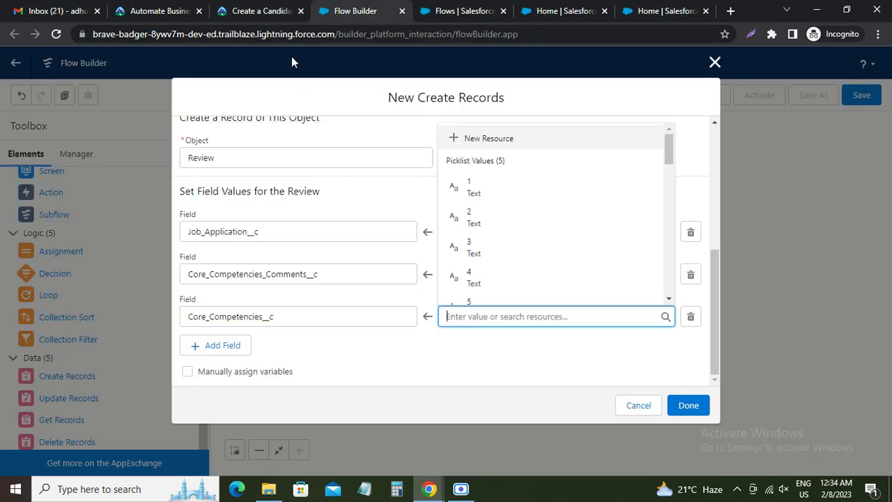
{"action": "left_click", "coordinate": [269, 12]}
{"action": "left_click_drag", "start_coordinate": [254, 229], "coordinate": [337, 229]}
{"action": "key", "text": "ctrl+c"}
{"action": "left_click", "coordinate": [362, 11]}
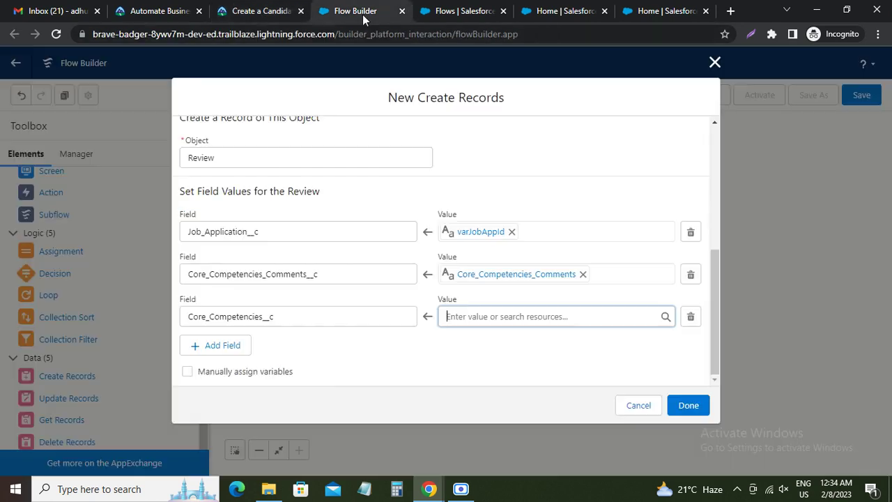
{"action": "key", "text": "ctrl+v"}
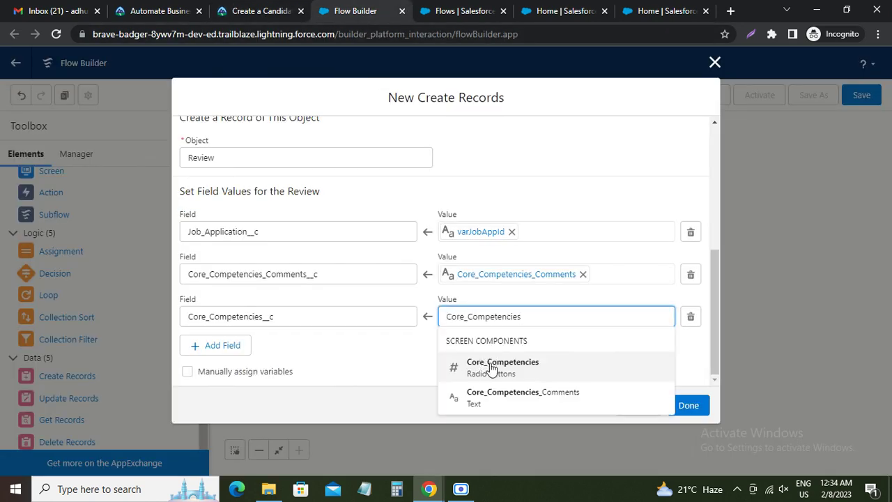
{"action": "left_click", "coordinate": [489, 364]}
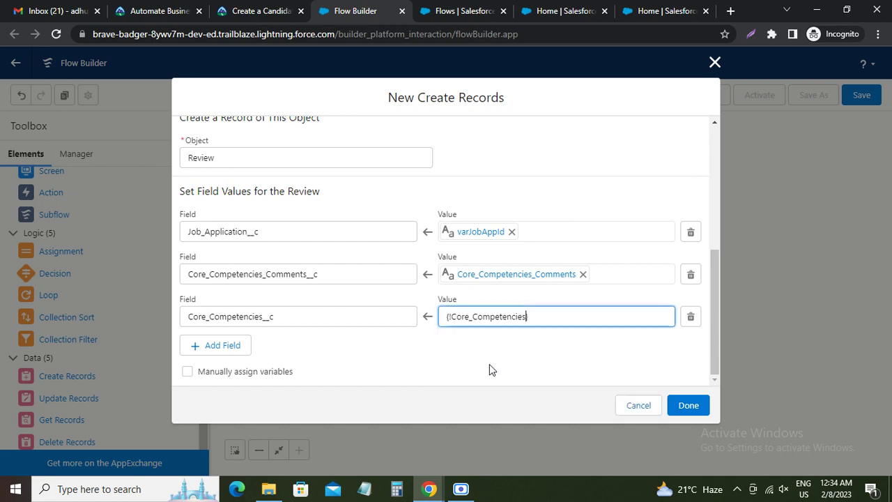
Add another field row and set its field to Experience_Comments__c, copied from the Trailhead chart
{"action": "left_click", "coordinate": [222, 348]}
{"action": "scroll", "coordinate": [276, 272], "scroll_direction": "down", "scroll_amount": 1}
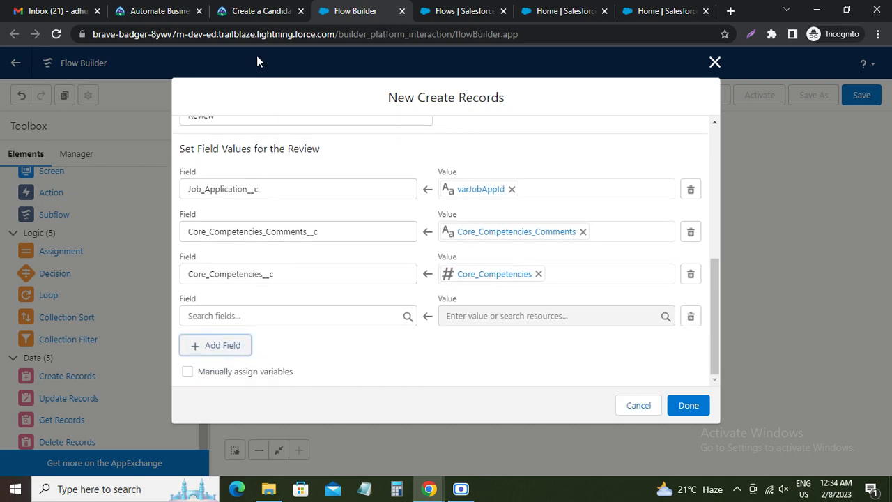
{"action": "left_click", "coordinate": [259, 11]}
{"action": "left_click_drag", "start_coordinate": [78, 264], "coordinate": [196, 270]}
{"action": "key", "text": "ctrl+c"}
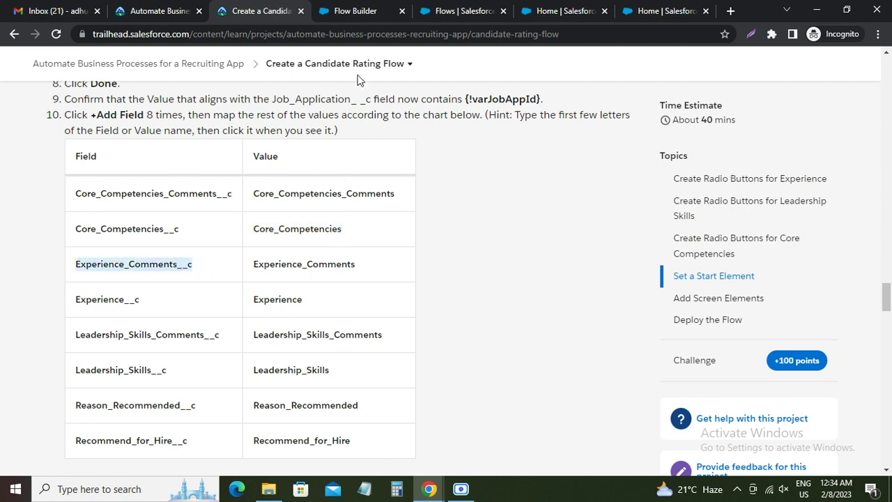
{"action": "left_click", "coordinate": [343, 10]}
{"action": "left_click", "coordinate": [269, 315]}
{"action": "key", "text": "ctrl+v"}
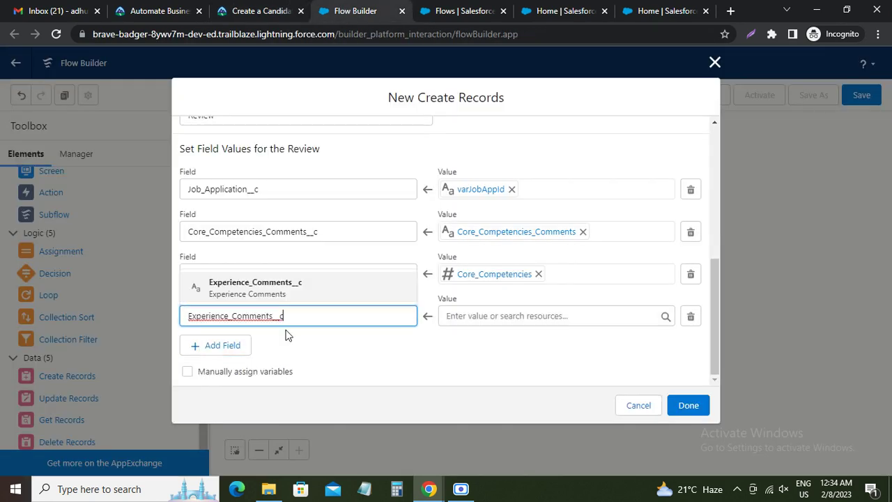
{"action": "left_click", "coordinate": [261, 292]}
Copy the matching value from Trailhead and map Experience_Comments__c to the Experience_Comments screen component
{"action": "left_click", "coordinate": [442, 316]}
{"action": "left_click", "coordinate": [254, 11]}
{"action": "left_click_drag", "start_coordinate": [254, 265], "coordinate": [355, 265]}
{"action": "key", "text": "ctrl+c"}
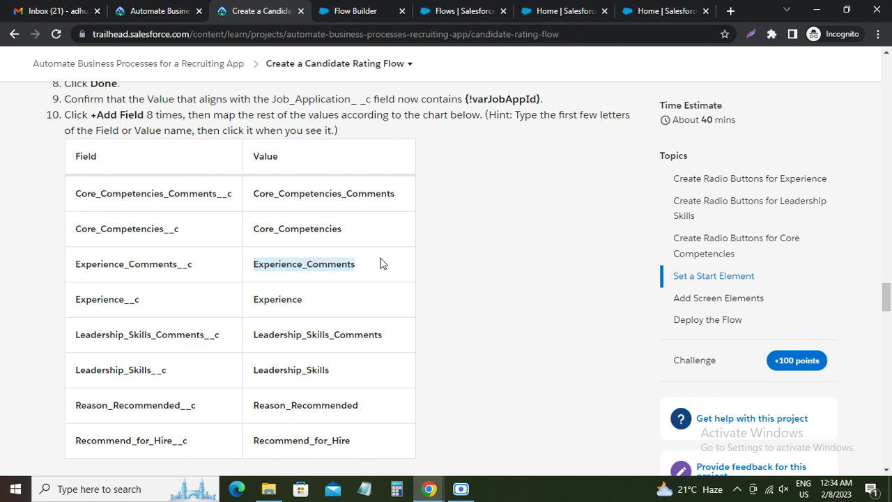
{"action": "left_click", "coordinate": [359, 11]}
{"action": "key", "text": "ctrl+v"}
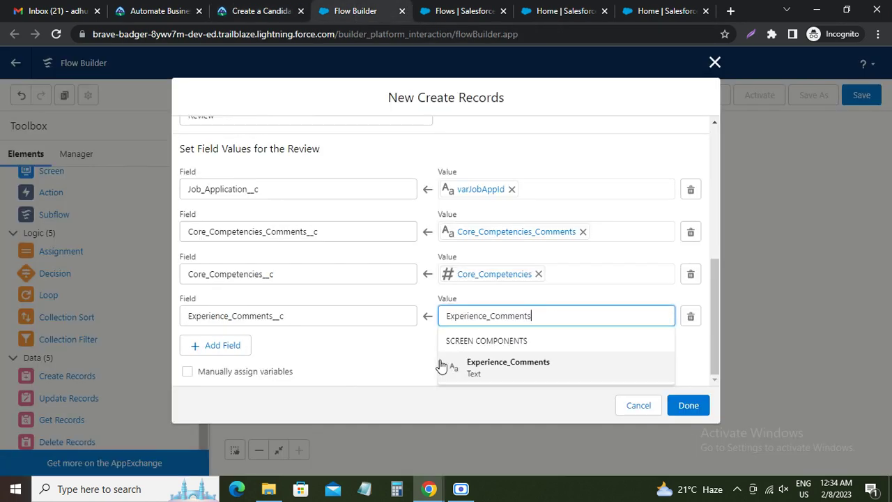
{"action": "left_click", "coordinate": [500, 368]}
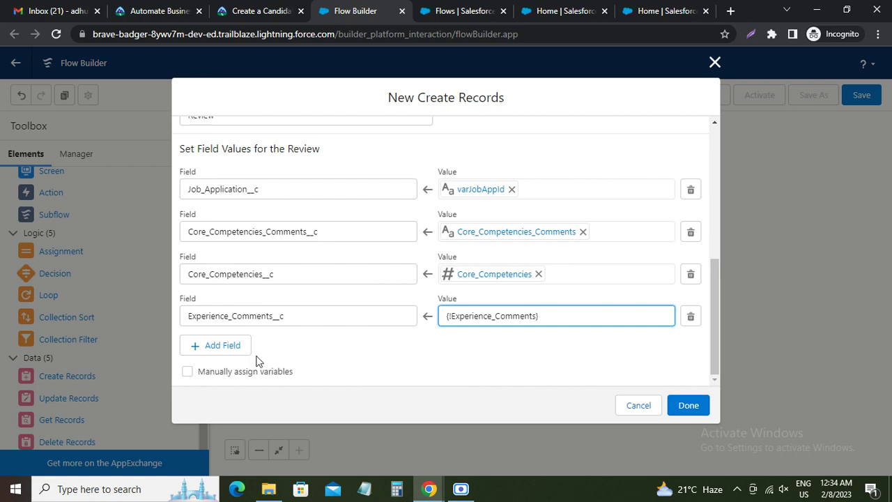
Add another field row and set its field to Experience__c, copied from the Trailhead chart
{"action": "left_click", "coordinate": [230, 345]}
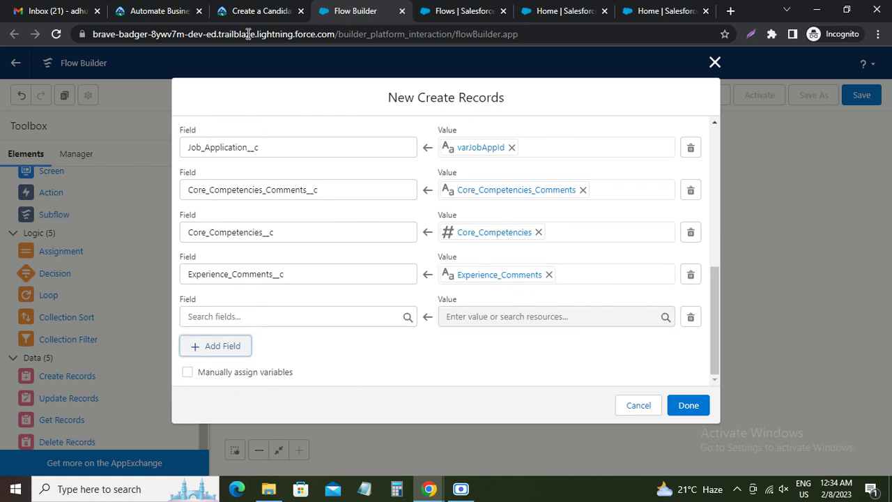
{"action": "left_click", "coordinate": [254, 11]}
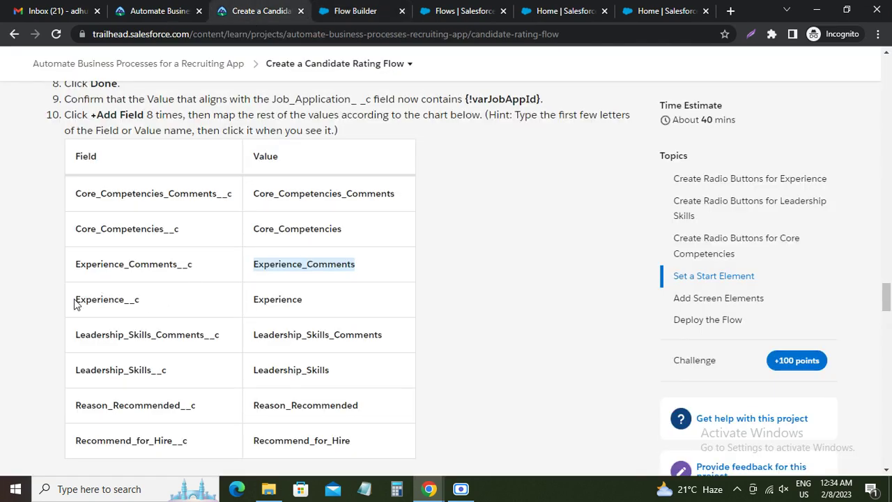
{"action": "left_click_drag", "start_coordinate": [74, 301], "coordinate": [159, 305]}
{"action": "key", "text": "ctrl+c"}
{"action": "left_click", "coordinate": [340, 19]}
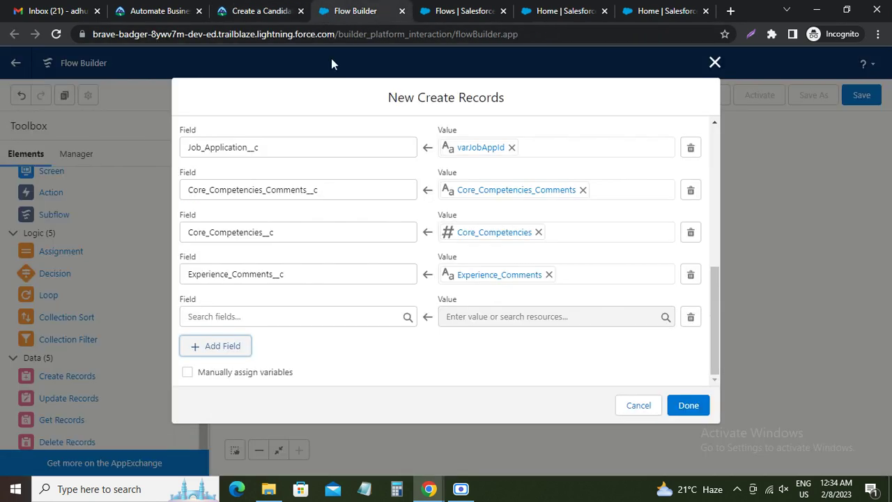
{"action": "left_click", "coordinate": [236, 318]}
{"action": "key", "text": "ctrl+v"}
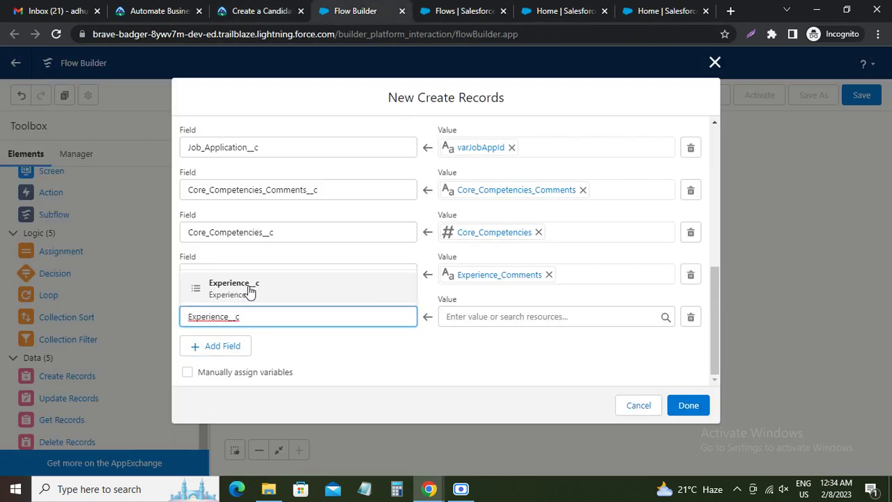
{"action": "left_click", "coordinate": [249, 291]}
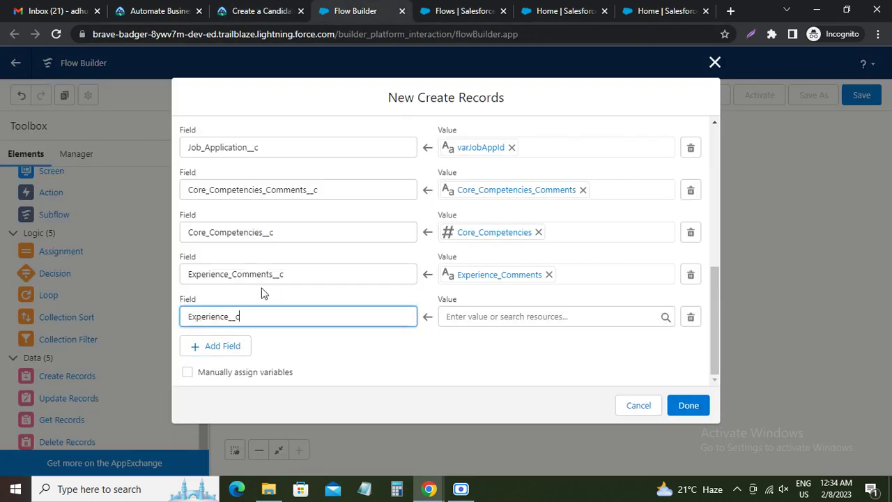
Copy the matching value from Trailhead and map Experience__c to the Experience radio buttons component
{"action": "left_click", "coordinate": [455, 315]}
{"action": "left_click", "coordinate": [264, 11]}
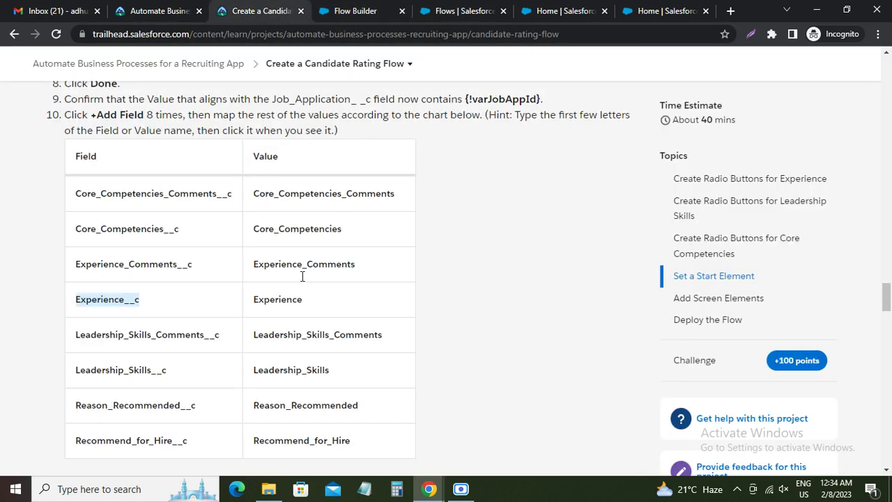
{"action": "double_click", "coordinate": [269, 300]}
{"action": "key", "text": "ctrl+c"}
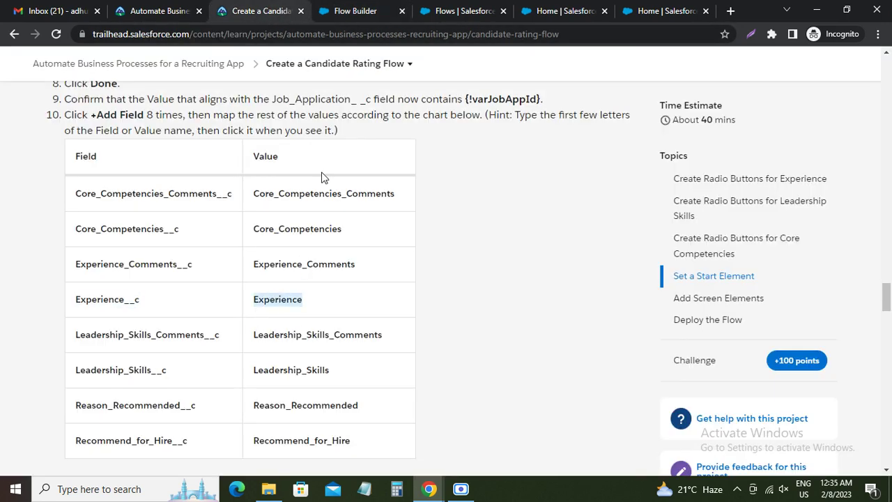
{"action": "left_click", "coordinate": [343, 11]}
{"action": "key", "text": "ctrl+v"}
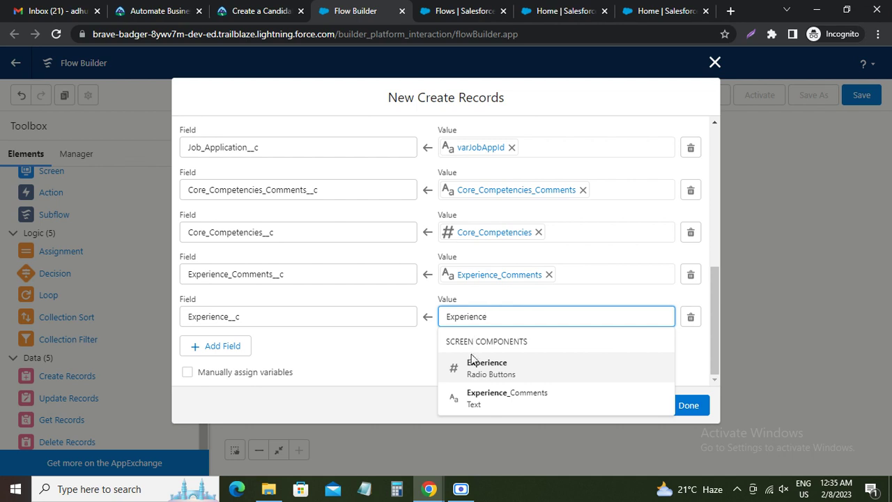
{"action": "left_click", "coordinate": [474, 364]}
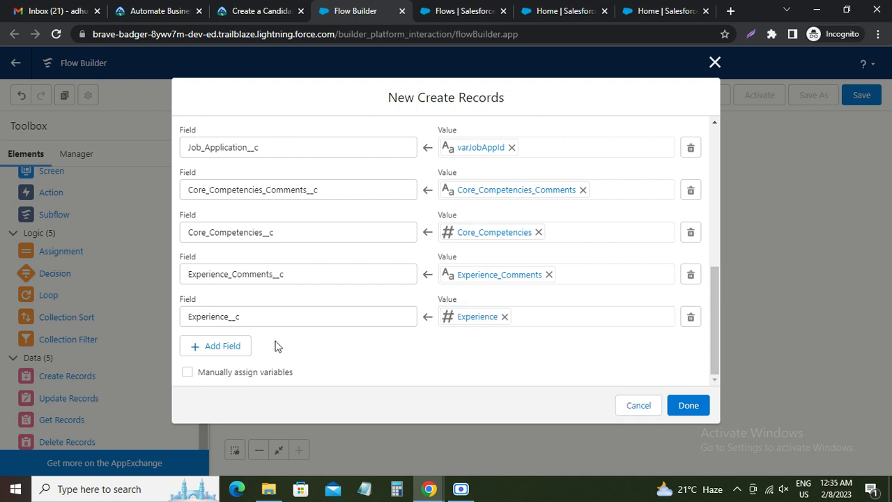
Add another field row and set its field to Leadership_Skills_Comments__c, copied from the Trailhead chart
{"action": "left_click", "coordinate": [219, 352]}
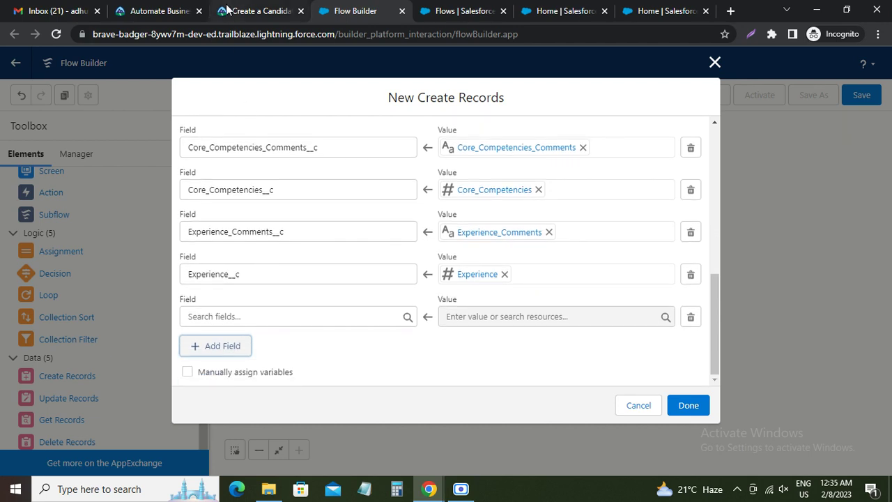
{"action": "key", "text": "ctrl+shift+Tab"}
{"action": "left_click_drag", "start_coordinate": [73, 340], "coordinate": [210, 334]}
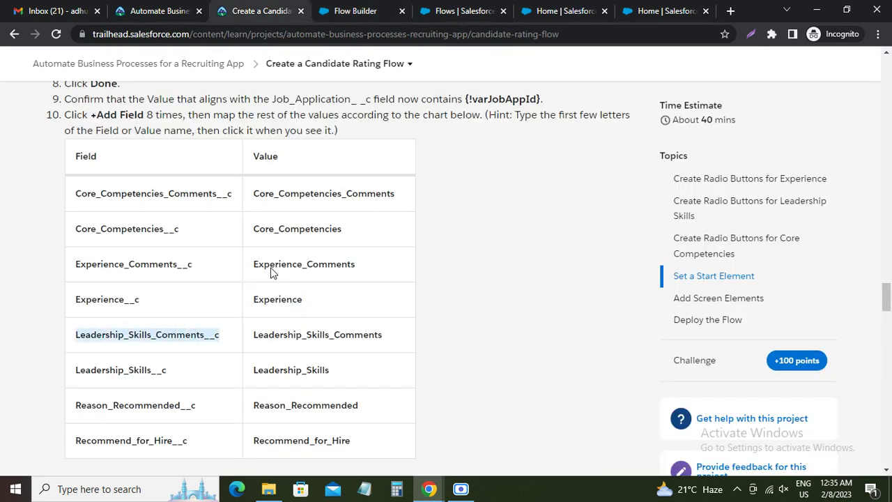
{"action": "left_click", "coordinate": [336, 13]}
{"action": "left_click", "coordinate": [254, 320]}
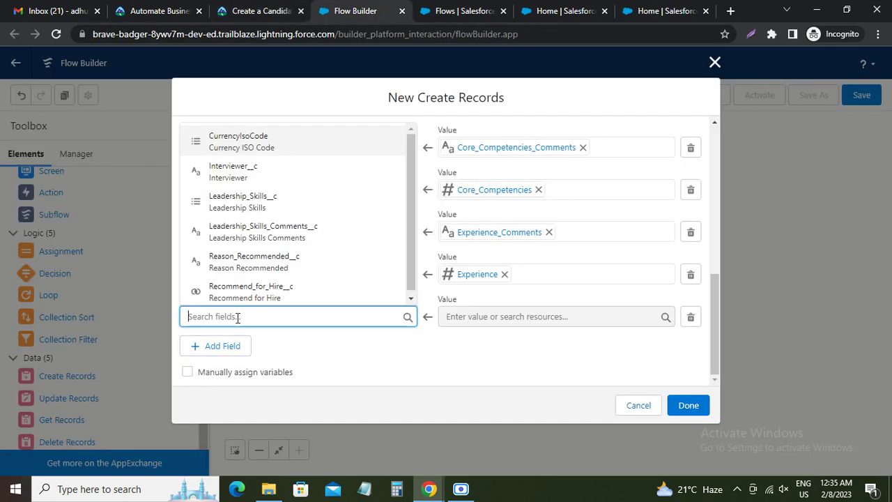
{"action": "type", "text": "Leadership_Skills_Comments__c"}
{"action": "left_click", "coordinate": [272, 286]}
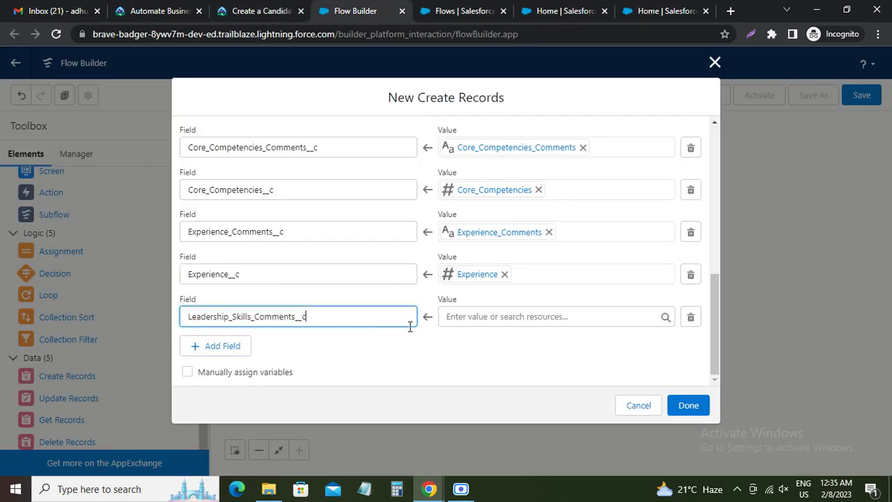
Copy the matching value from Trailhead and map Leadership_Skills_Comments__c to the Leadership_Skills_Comments screen component
{"action": "left_click", "coordinate": [451, 319]}
{"action": "left_click", "coordinate": [264, 11]}
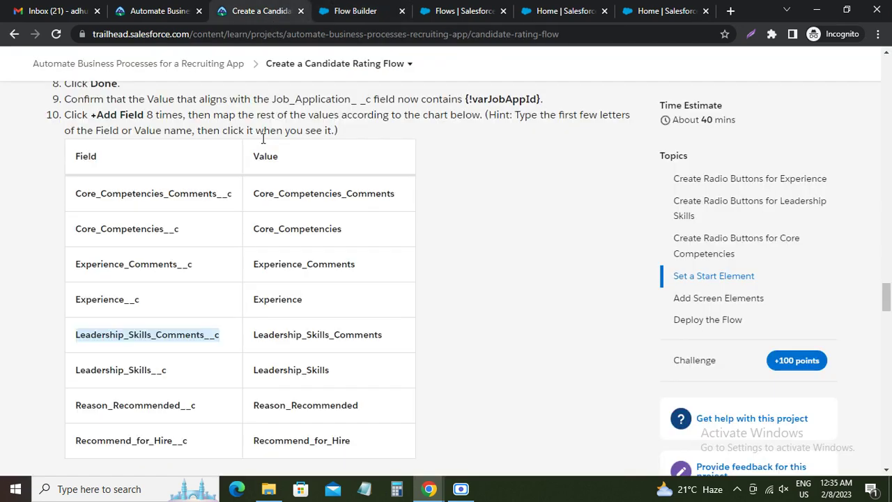
{"action": "left_click_drag", "start_coordinate": [254, 336], "coordinate": [384, 342]}
{"action": "key", "text": "ctrl+c"}
{"action": "left_click", "coordinate": [361, 13]}
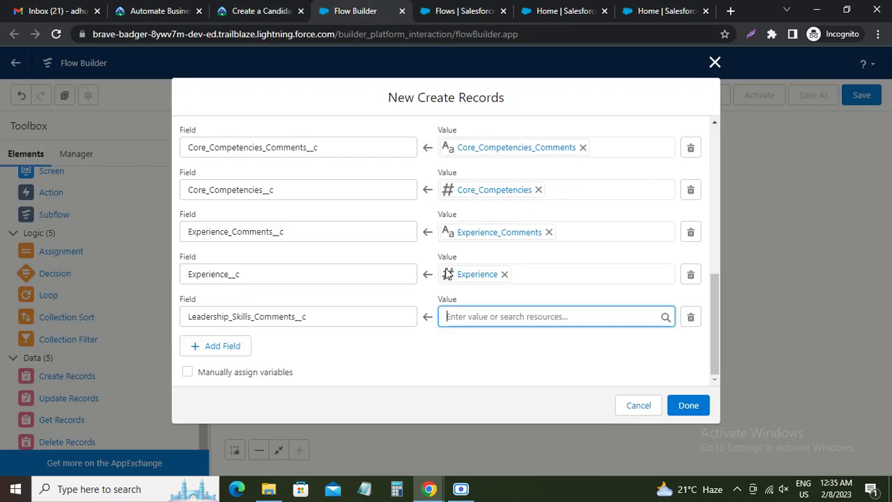
{"action": "key", "text": "ctrl+v"}
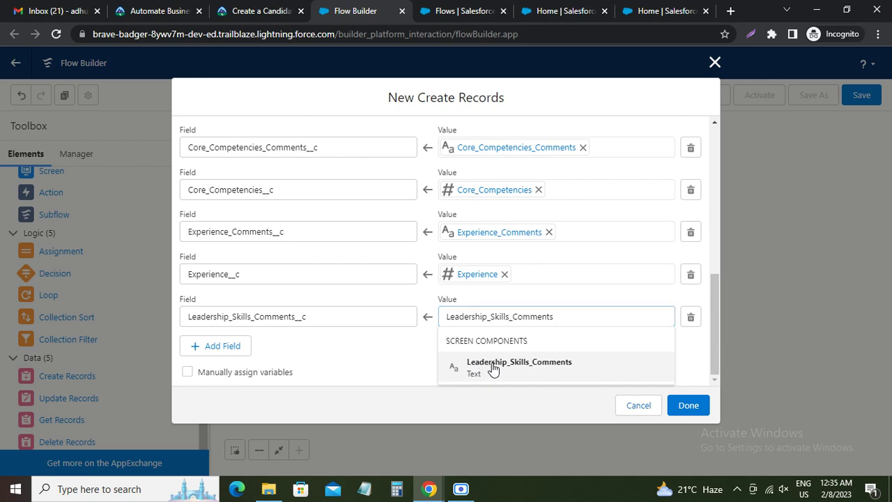
{"action": "left_click", "coordinate": [492, 370]}
Add another field row and set its field to Leadership_Skills__c, copied from the Trailhead chart
{"action": "left_click", "coordinate": [217, 347]}
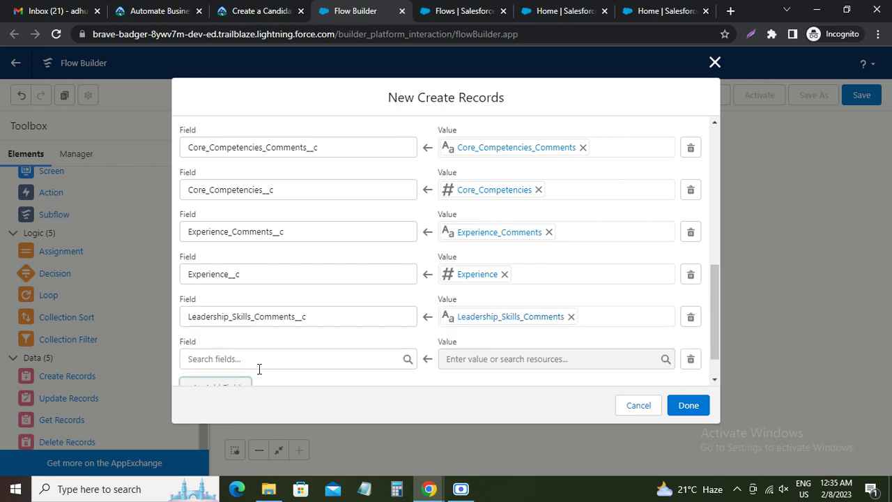
{"action": "left_click", "coordinate": [260, 11]}
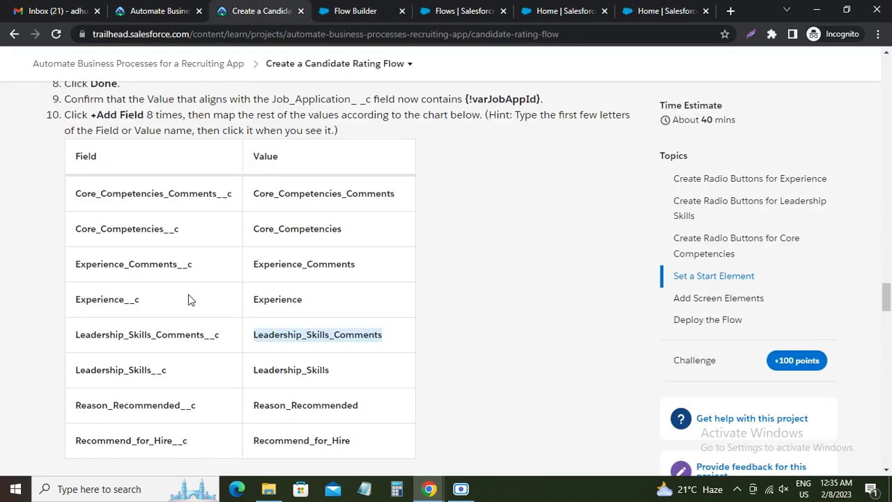
{"action": "left_click_drag", "start_coordinate": [77, 369], "coordinate": [186, 378]}
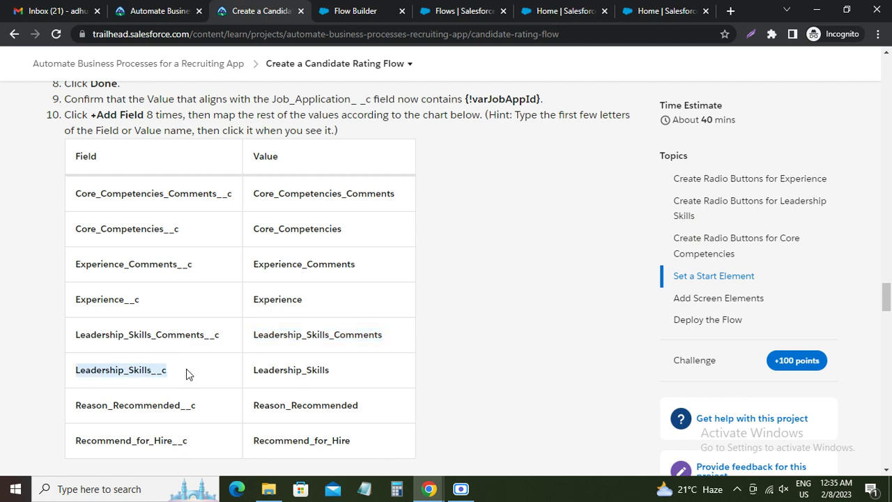
{"action": "left_click", "coordinate": [346, 11]}
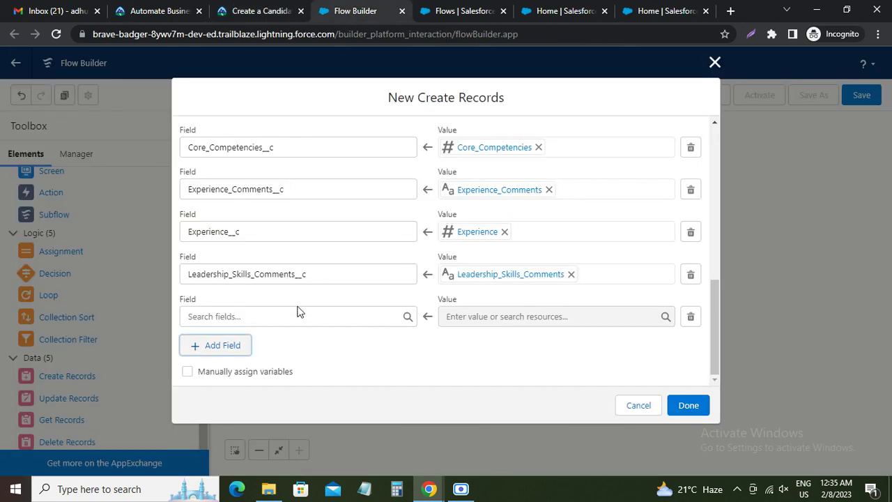
{"action": "left_click", "coordinate": [251, 316]}
{"action": "key", "text": "ctrl+v"}
{"action": "left_click", "coordinate": [265, 285]}
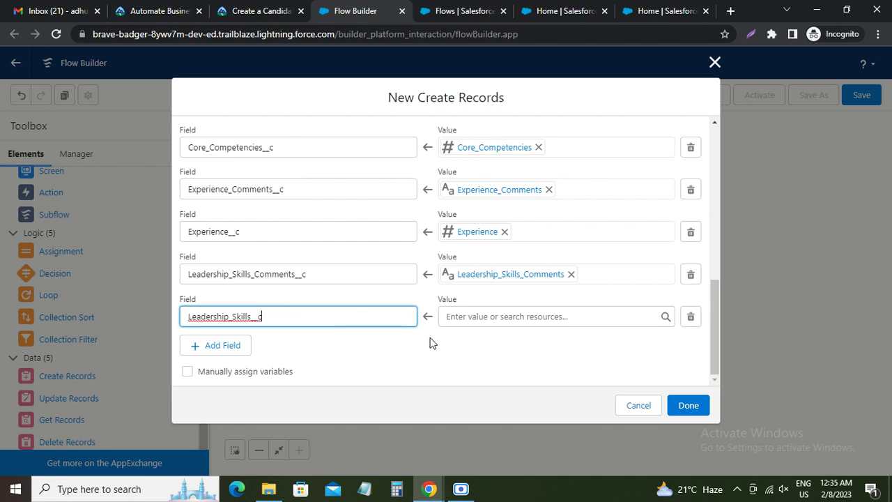
Copy the matching value from Trailhead and map Leadership_Skills__c to the Leadership_Skills radio buttons component
{"action": "left_click", "coordinate": [474, 317]}
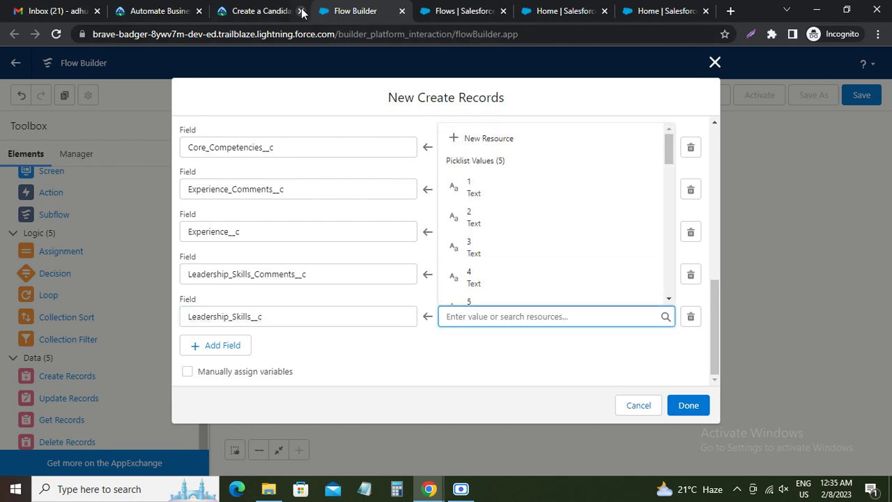
{"action": "left_click", "coordinate": [295, 11]}
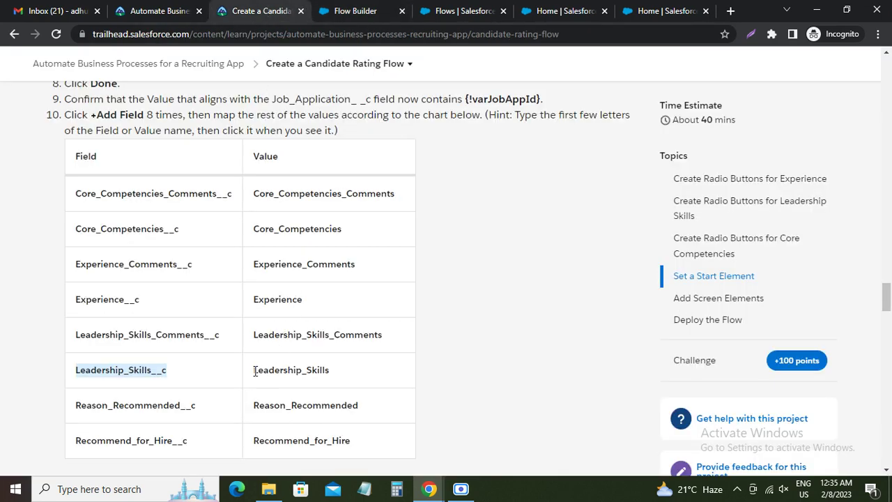
{"action": "left_click_drag", "start_coordinate": [255, 371], "coordinate": [320, 380]}
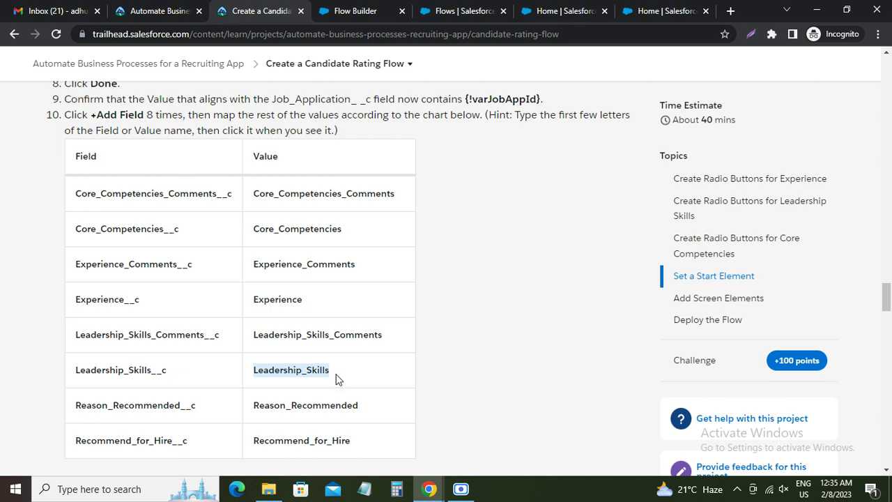
{"action": "left_click", "coordinate": [355, 12]}
{"action": "key", "text": "ctrl+v"}
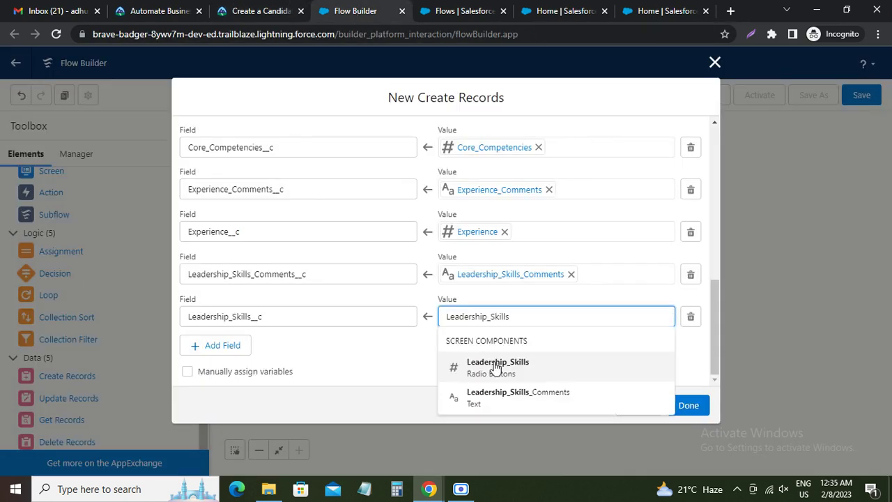
{"action": "left_click", "coordinate": [497, 368]}
Add another field row and set its field to Reason_Recommended__c, copied from the Trailhead chart
{"action": "left_click", "coordinate": [230, 346]}
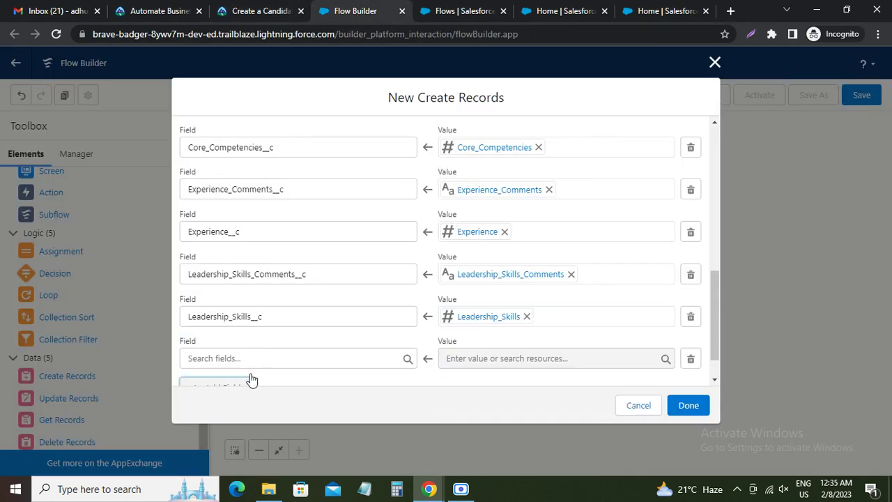
{"action": "left_click", "coordinate": [240, 11]}
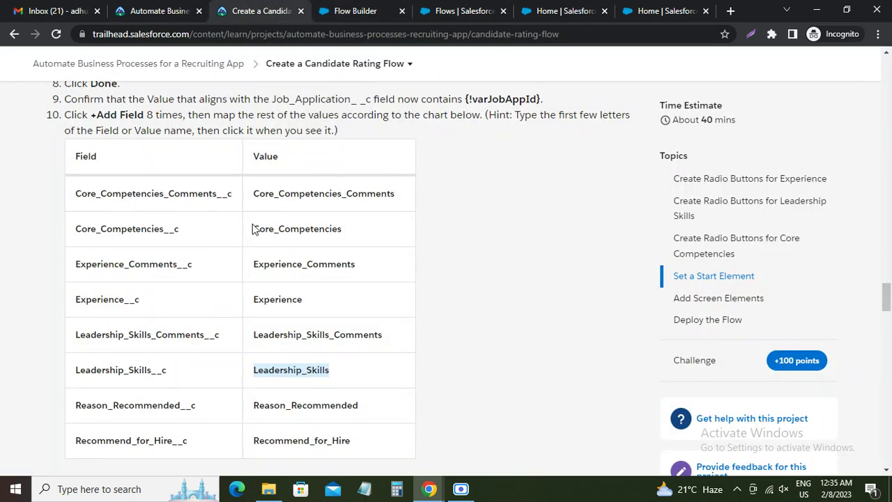
{"action": "left_click_drag", "start_coordinate": [76, 407], "coordinate": [209, 410]}
{"action": "key", "text": "ctrl+c"}
{"action": "left_click", "coordinate": [356, 17]}
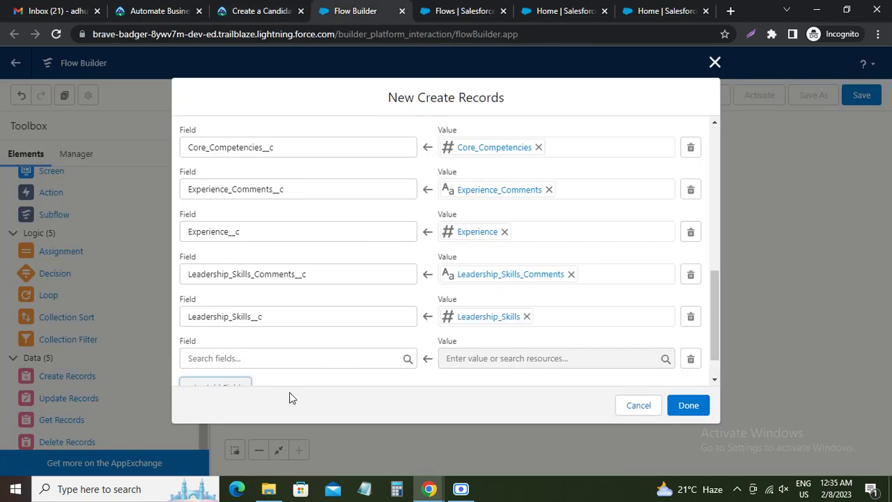
{"action": "left_click", "coordinate": [237, 360]}
{"action": "key", "text": "ctrl+v"}
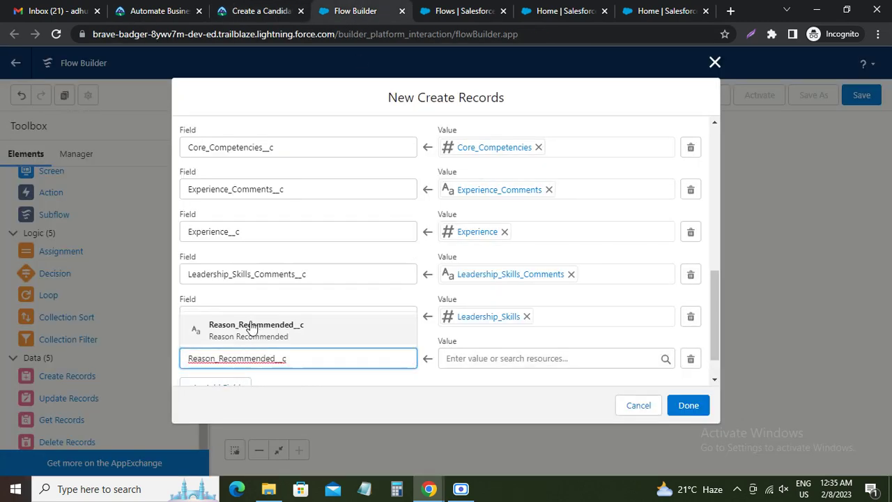
{"action": "left_click", "coordinate": [252, 325]}
Copy the matching value from Trailhead and map Reason_Recommended__c to the Reason_Recommended text screen component
{"action": "left_click", "coordinate": [454, 359]}
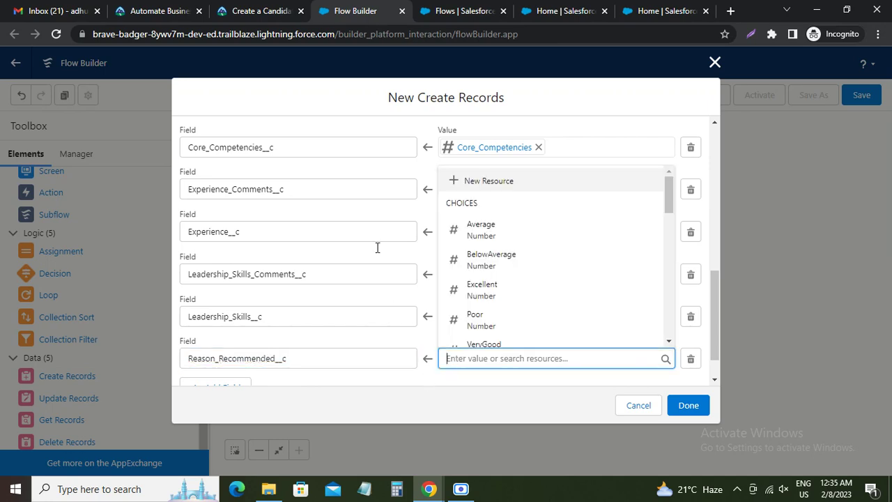
{"action": "left_click", "coordinate": [256, 11]}
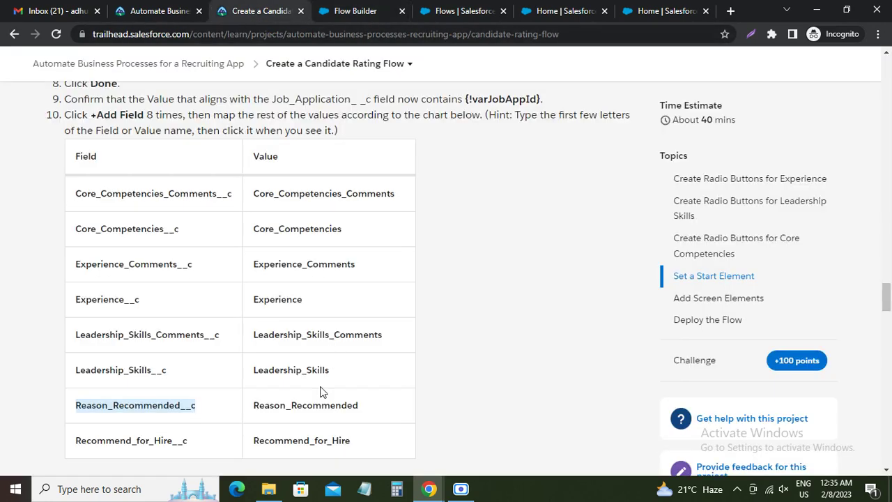
{"action": "left_click_drag", "start_coordinate": [252, 414], "coordinate": [370, 412]}
{"action": "key", "text": "ctrl+c"}
{"action": "left_click", "coordinate": [349, 11]}
{"action": "key", "text": "ctrl+v"}
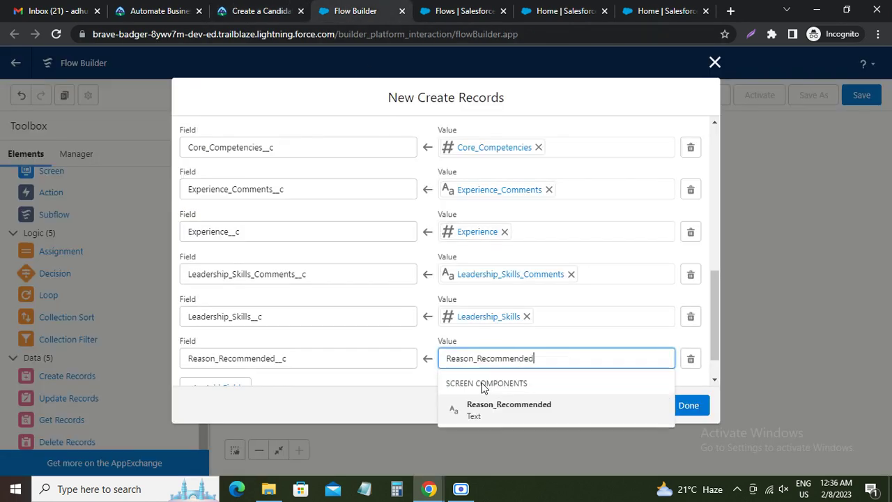
{"action": "left_click", "coordinate": [488, 410]}
Add another field row and set its field to Recommend_for_Hire__c, copied from the Trailhead chart
{"action": "scroll", "coordinate": [292, 315], "scroll_direction": "down", "scroll_amount": 1}
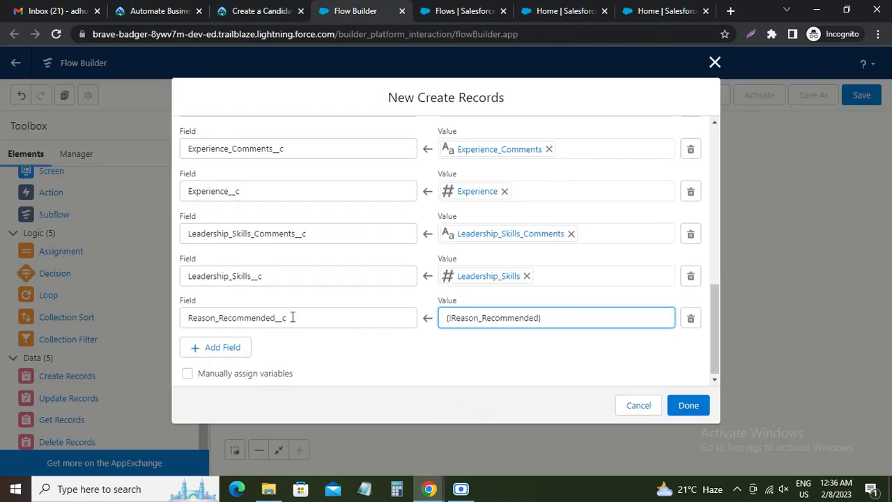
{"action": "left_click", "coordinate": [220, 349]}
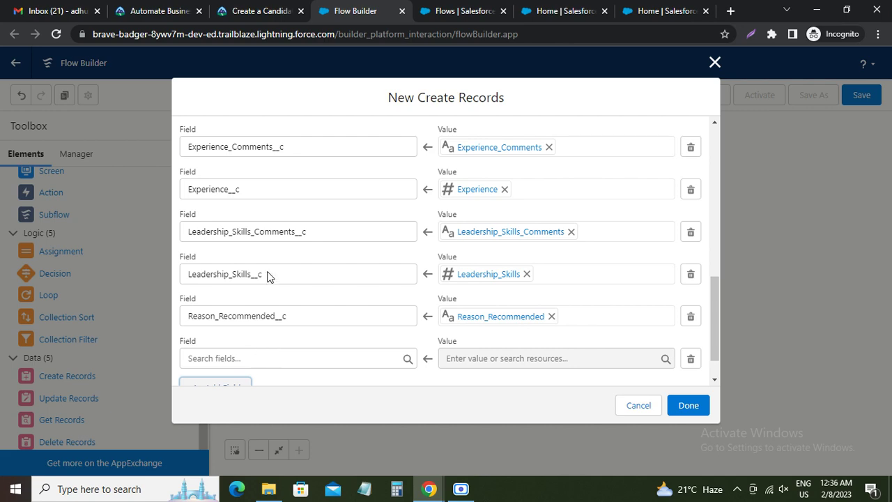
{"action": "left_click", "coordinate": [247, 11]}
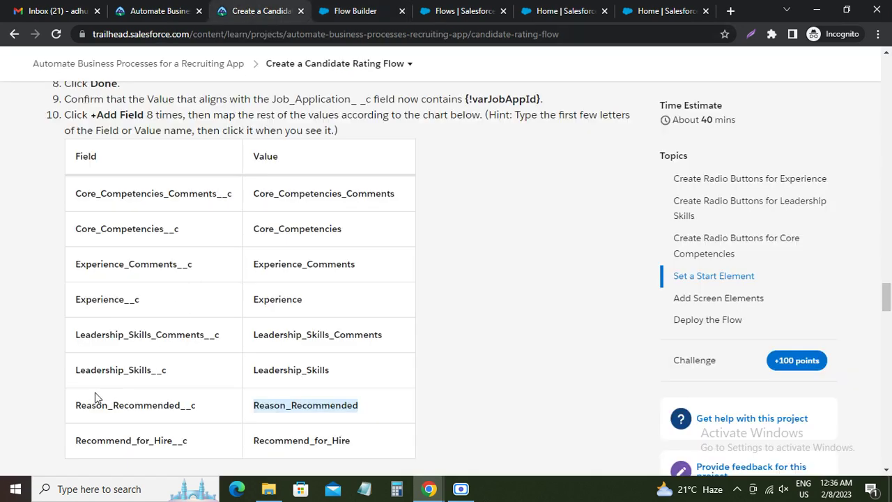
{"action": "scroll", "coordinate": [94, 397], "scroll_direction": "down", "scroll_amount": 3}
{"action": "left_click_drag", "start_coordinate": [78, 244], "coordinate": [209, 241]}
{"action": "left_click", "coordinate": [352, 11]}
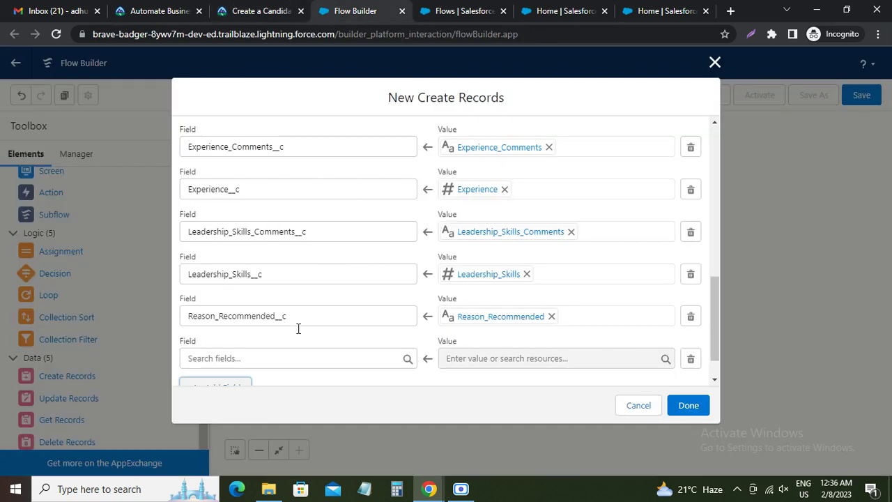
{"action": "left_click", "coordinate": [234, 358]}
{"action": "key", "text": "ctrl+v"}
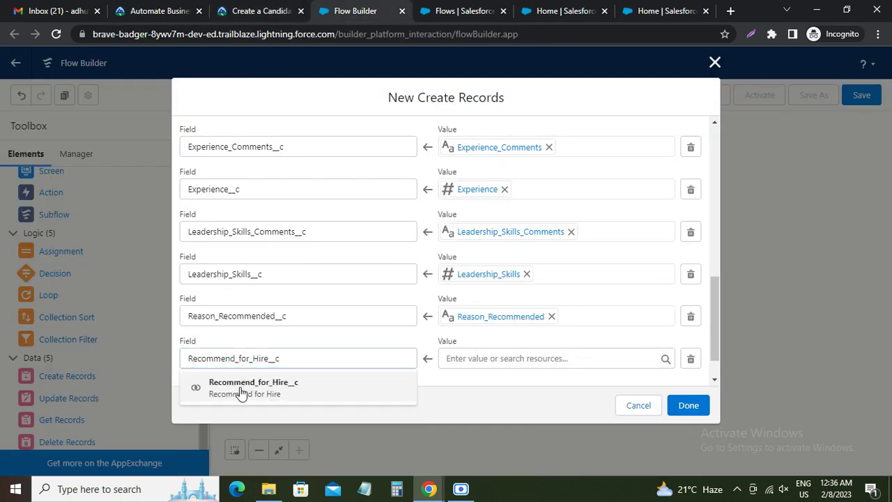
{"action": "left_click", "coordinate": [240, 389]}
Copy the matching value from Trailhead and map Recommend_for_Hire__c to the Recommend_for_Hire checkbox component
{"action": "left_click", "coordinate": [460, 359]}
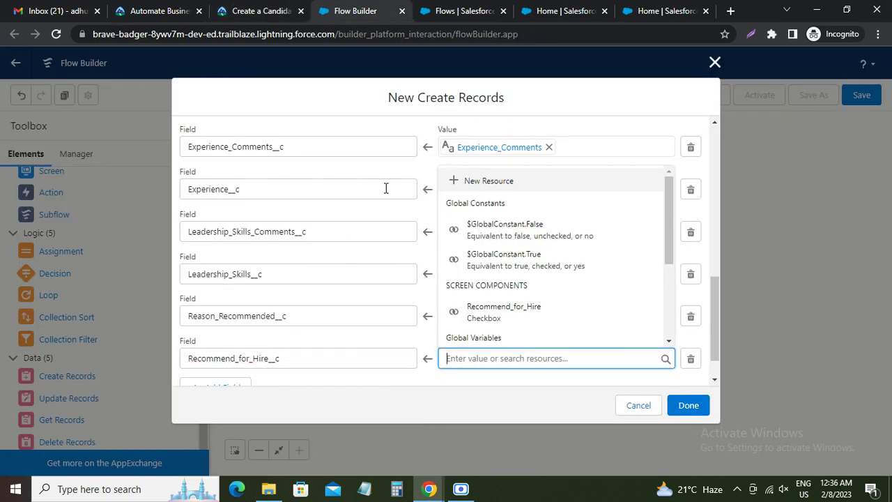
{"action": "left_click", "coordinate": [261, 11]}
{"action": "left_click_drag", "start_coordinate": [253, 249], "coordinate": [352, 249]}
{"action": "key", "text": "ctrl+c"}
{"action": "left_click", "coordinate": [355, 11]}
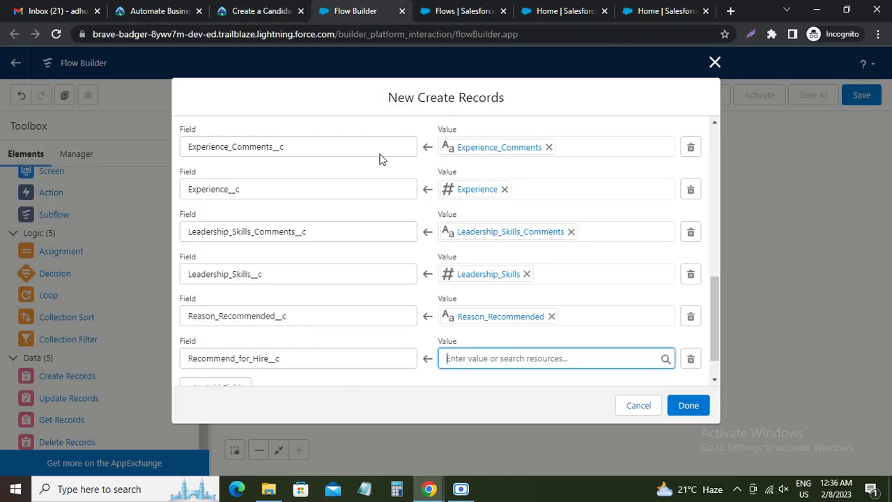
{"action": "key", "text": "ctrl+v"}
{"action": "left_click", "coordinate": [469, 403]}
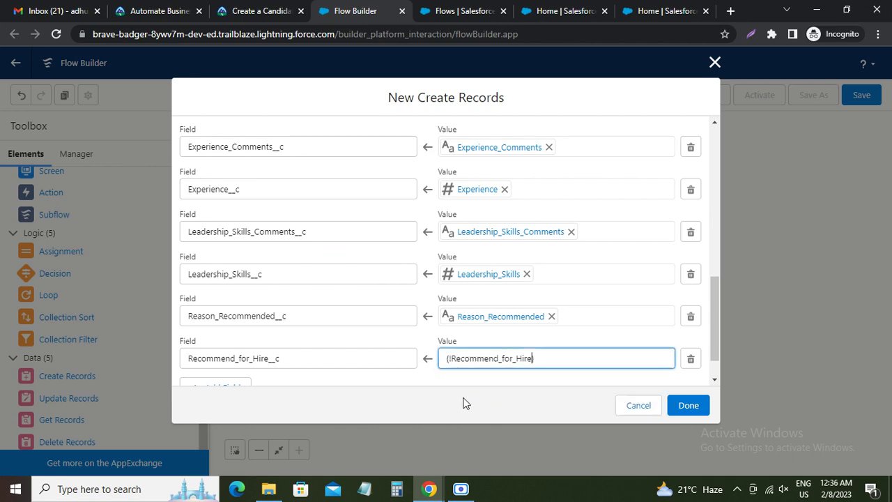
{"action": "scroll", "coordinate": [331, 317], "scroll_direction": "down", "scroll_amount": 1}
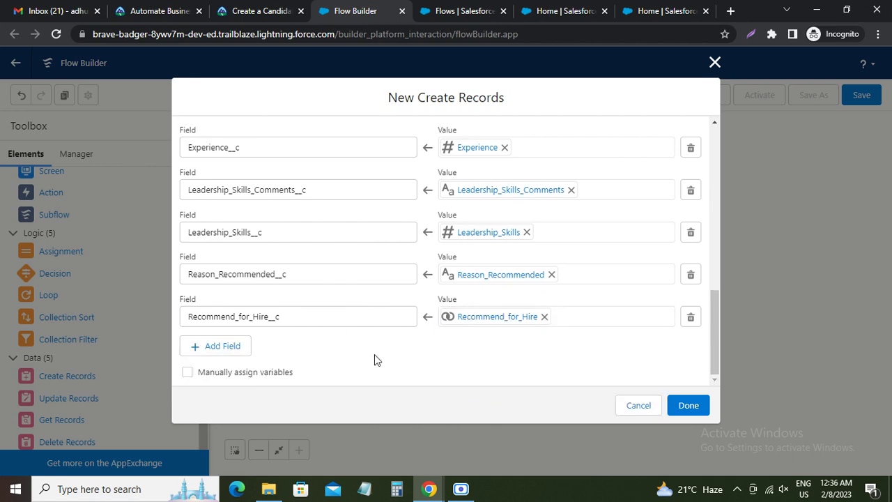
Review Trailhead's reference picture of the field mappings and finish the createReview Create Records element
{"action": "left_click", "coordinate": [255, 11]}
{"action": "scroll", "coordinate": [169, 327], "scroll_direction": "down", "scroll_amount": 3}
{"action": "scroll", "coordinate": [148, 316], "scroll_direction": "up", "scroll_amount": 1}
{"action": "scroll", "coordinate": [147, 315], "scroll_direction": "up", "scroll_amount": 1}
{"action": "left_click_drag", "start_coordinate": [49, 159], "coordinate": [277, 160]}
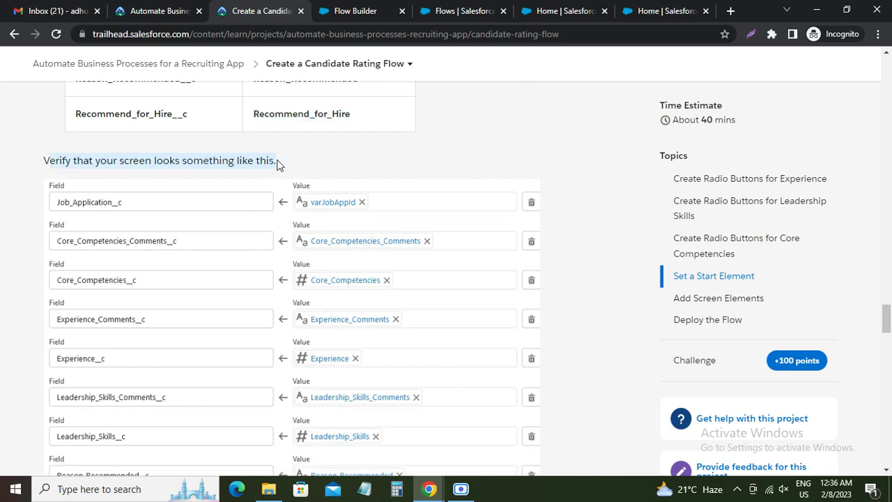
{"action": "scroll", "coordinate": [323, 302], "scroll_direction": "down", "scroll_amount": 5}
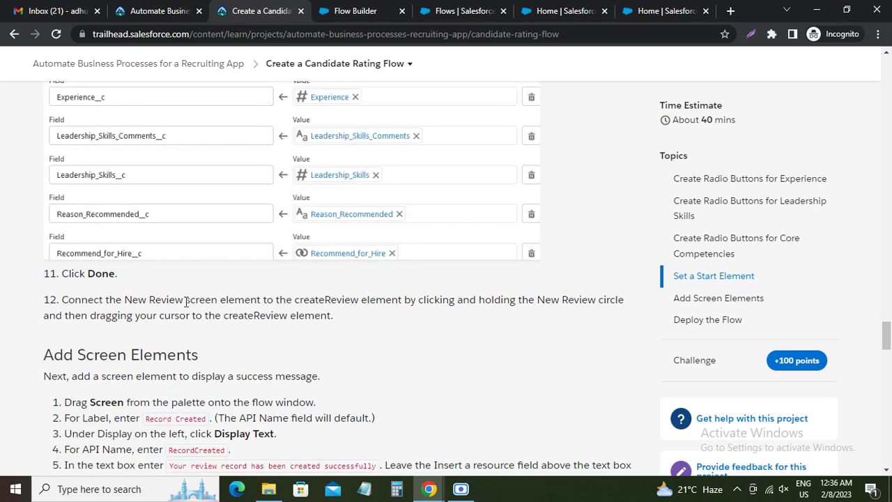
{"action": "scroll", "coordinate": [157, 299], "scroll_direction": "down", "scroll_amount": 1}
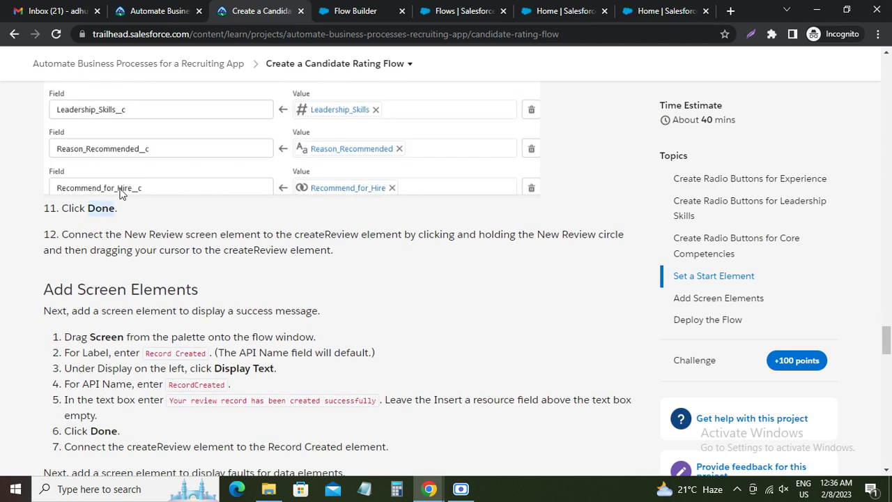
{"action": "left_click", "coordinate": [365, 15]}
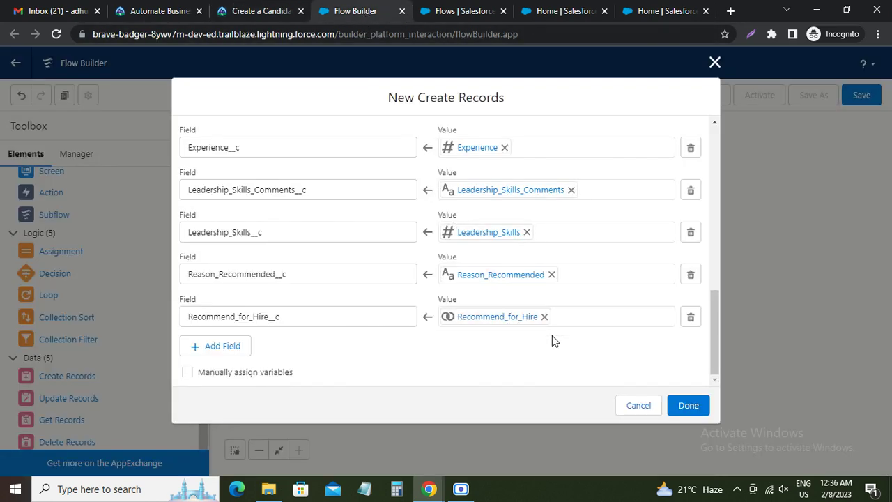
{"action": "left_click", "coordinate": [683, 406]}
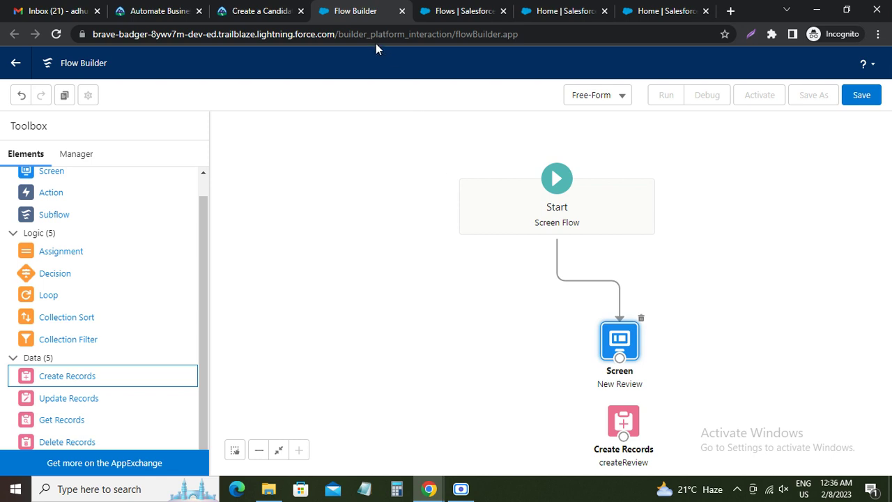
Following Trailhead step 12, move createReview beside the New Review screen and connect New Review to createReview
{"action": "left_click", "coordinate": [259, 10]}
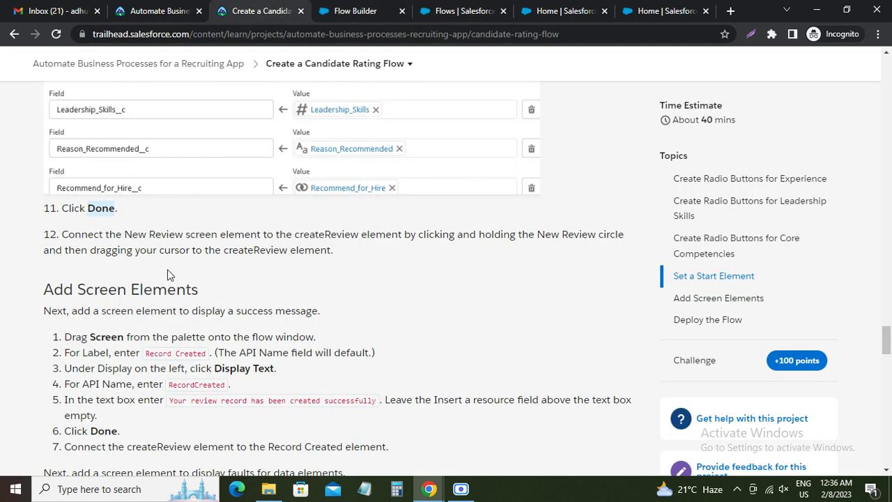
{"action": "left_click_drag", "start_coordinate": [62, 234], "coordinate": [400, 240]}
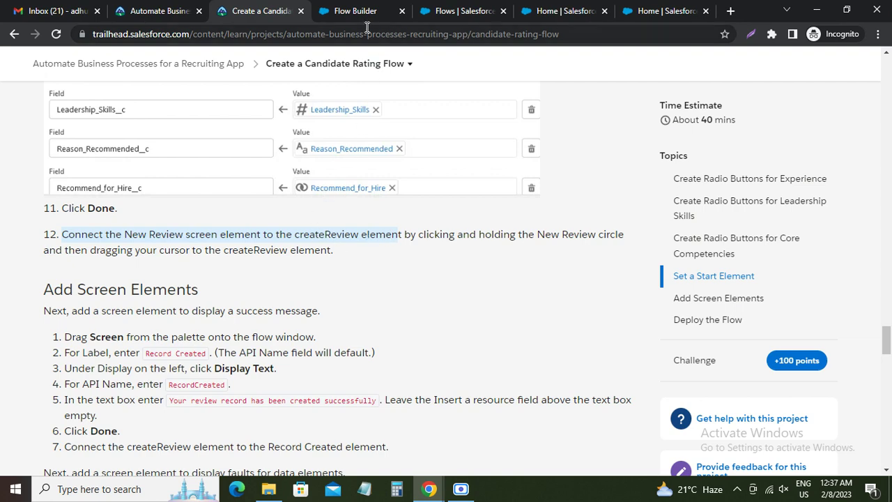
{"action": "left_click", "coordinate": [355, 11]}
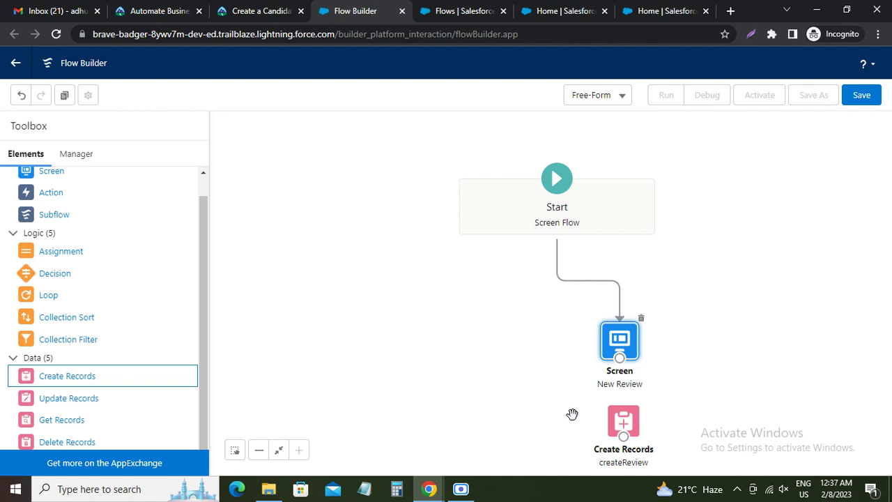
{"action": "left_click_drag", "start_coordinate": [626, 433], "coordinate": [762, 375]}
{"action": "left_click_drag", "start_coordinate": [621, 358], "coordinate": [758, 390]}
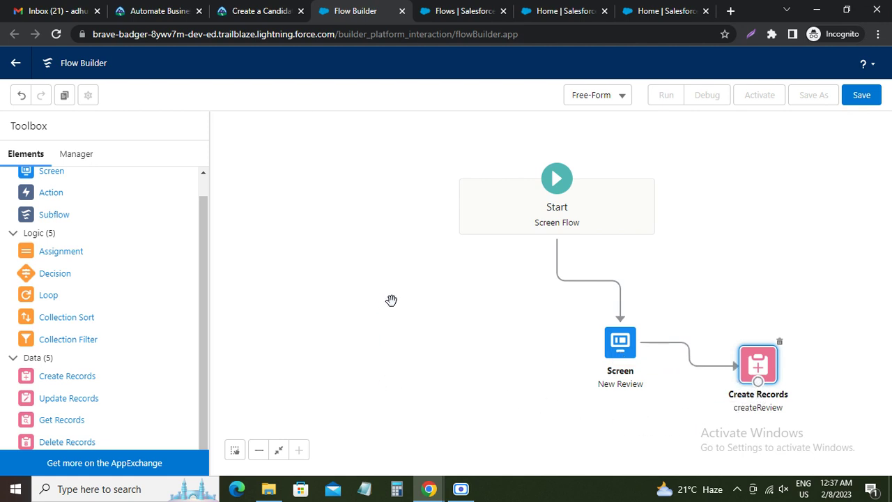
Read Trailhead's Add Screen Elements instructions for the success message screen and skim the remaining sections
{"action": "left_click", "coordinate": [248, 12]}
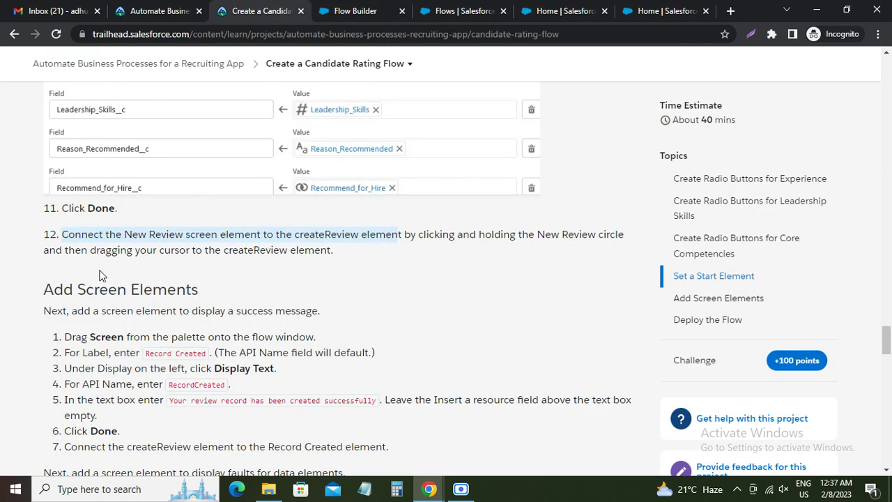
{"action": "scroll", "coordinate": [101, 276], "scroll_direction": "down", "scroll_amount": 2}
{"action": "left_click_drag", "start_coordinate": [46, 159], "coordinate": [199, 160]}
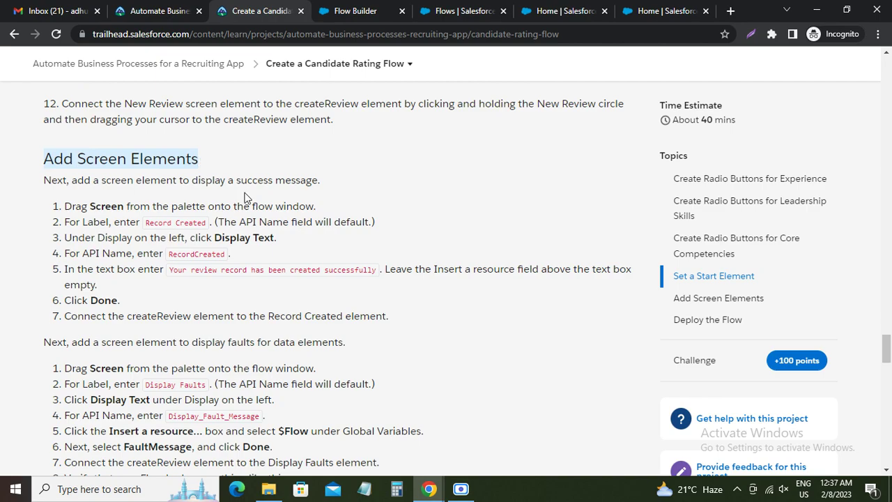
{"action": "scroll", "coordinate": [246, 199], "scroll_direction": "down", "scroll_amount": 2}
{"action": "scroll", "coordinate": [246, 198], "scroll_direction": "down", "scroll_amount": 20}
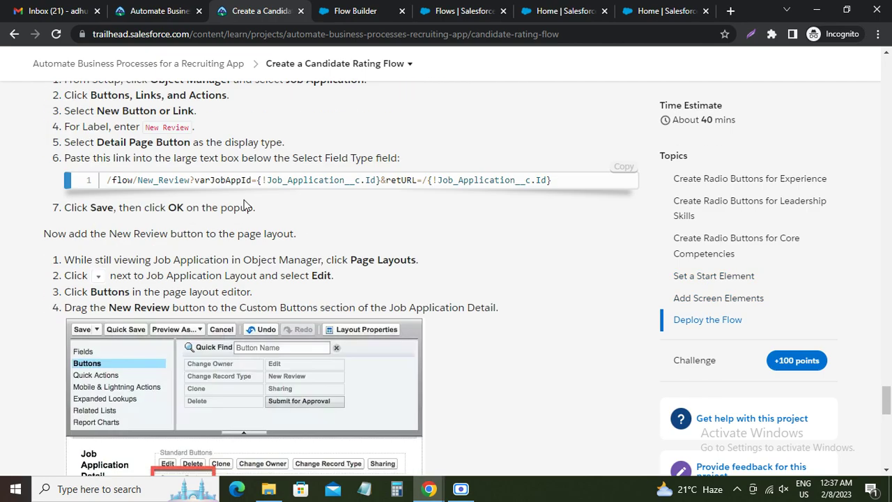
{"action": "scroll", "coordinate": [246, 206], "scroll_direction": "up", "scroll_amount": 20}
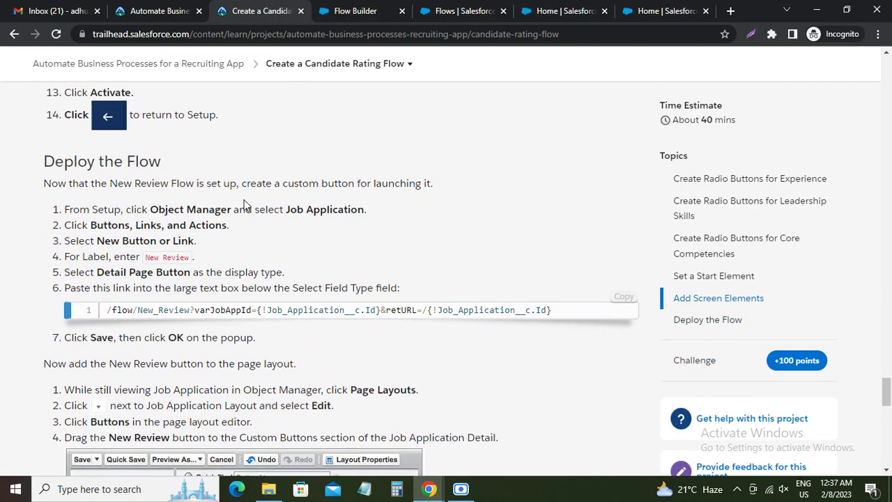
{"action": "scroll", "coordinate": [245, 200], "scroll_direction": "up", "scroll_amount": 4}
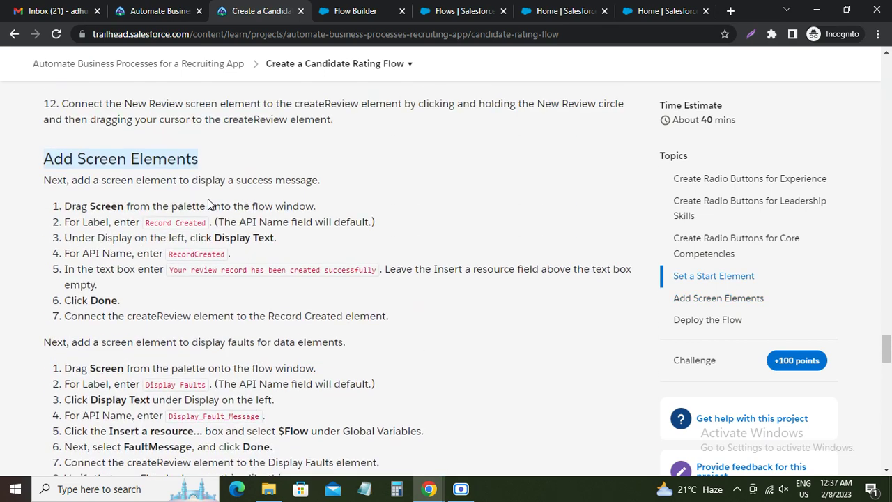
{"action": "double_click", "coordinate": [106, 207]}
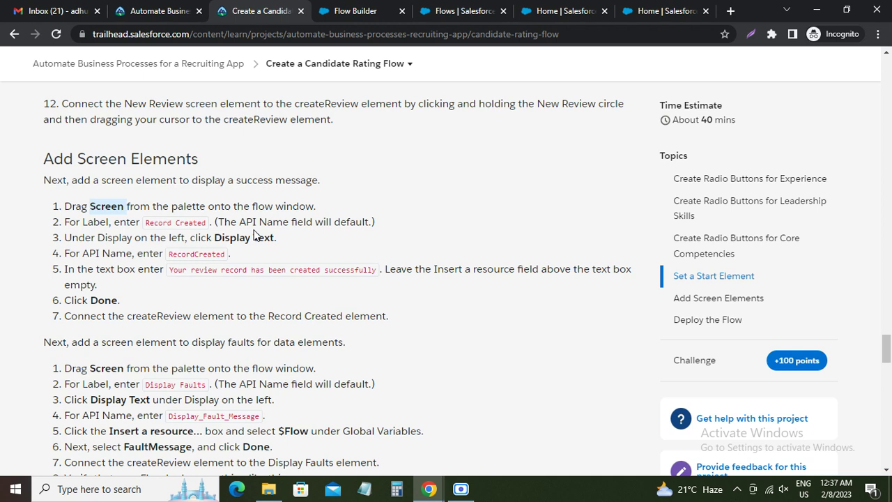
Copy the label from Trailhead and add a Screen element to the flow labelled Record Created, with API name Record_Created
{"action": "left_click_drag", "start_coordinate": [145, 223], "coordinate": [220, 223]}
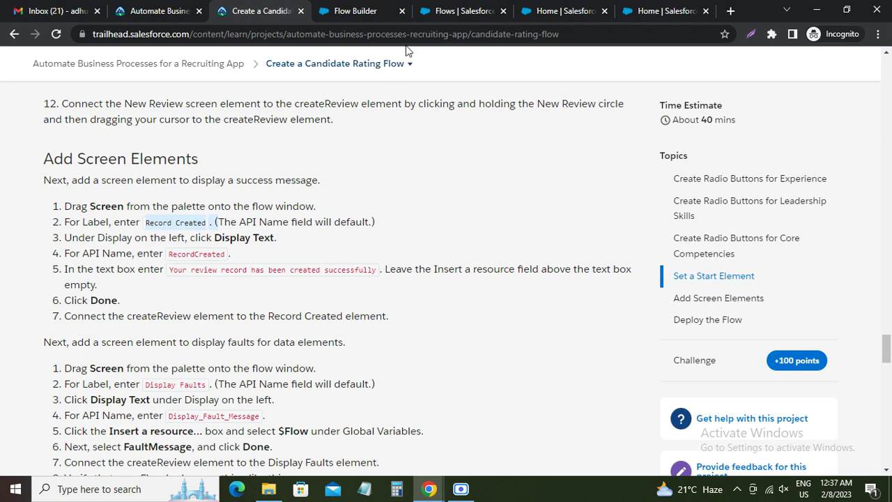
{"action": "left_click", "coordinate": [369, 10]}
{"action": "scroll", "coordinate": [70, 237], "scroll_direction": "up", "scroll_amount": 2}
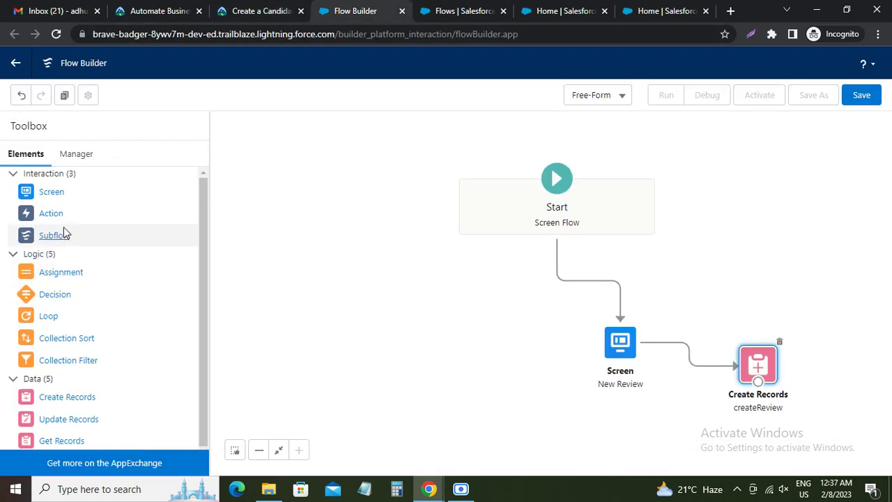
{"action": "left_click_drag", "start_coordinate": [57, 197], "coordinate": [403, 349]}
{"action": "type", "text": "Record Created. ("}
{"action": "key", "text": "BackSpace"}
{"action": "key", "text": "BackSpace"}
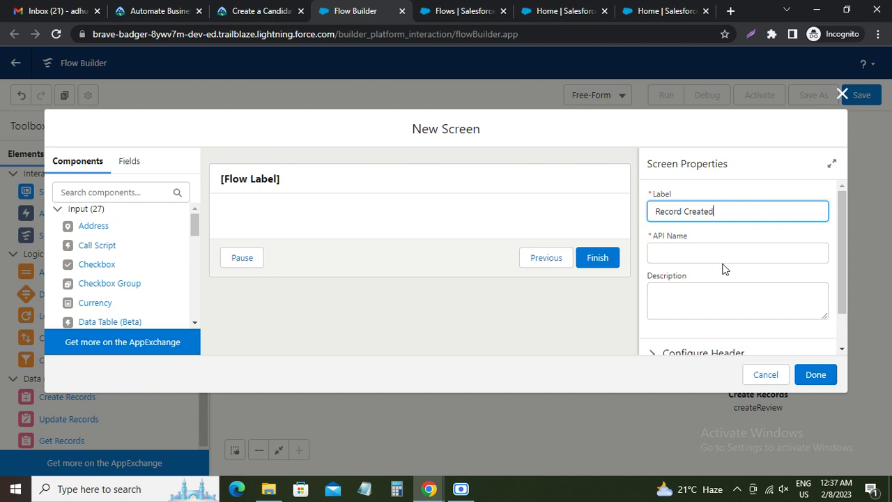
{"action": "left_click", "coordinate": [696, 258]}
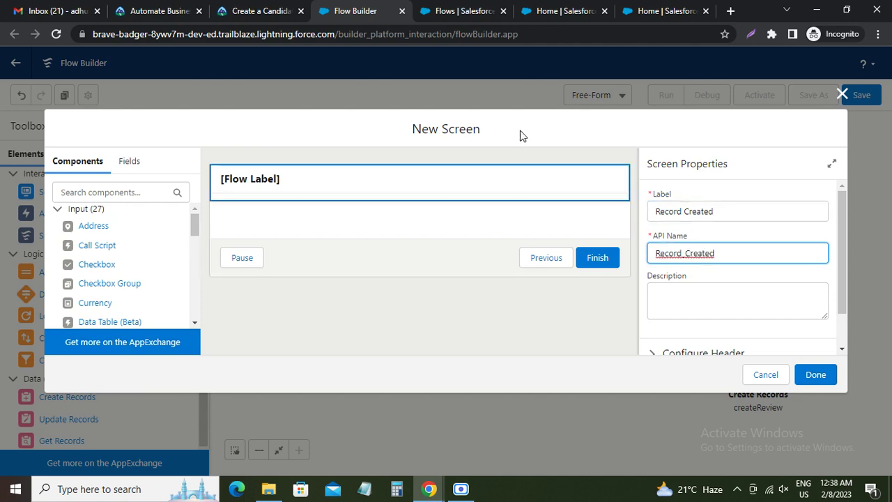
Read Trailhead's Display Text instructions for the success screen and copy the API name RecordCreated
{"action": "left_click", "coordinate": [281, 11]}
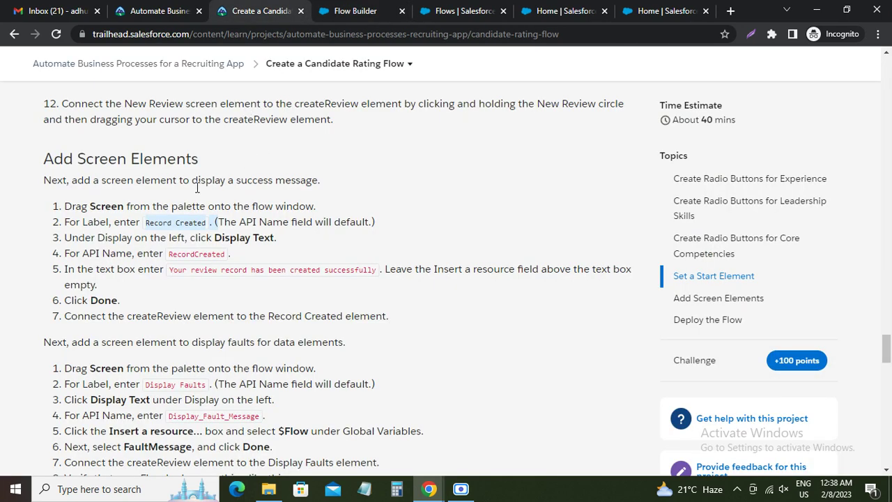
{"action": "left_click", "coordinate": [175, 227]}
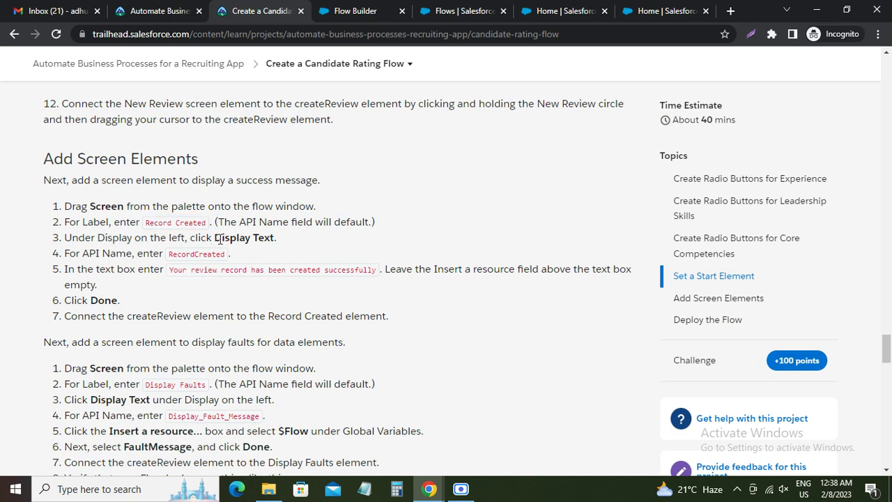
{"action": "left_click_drag", "start_coordinate": [216, 239], "coordinate": [273, 239]}
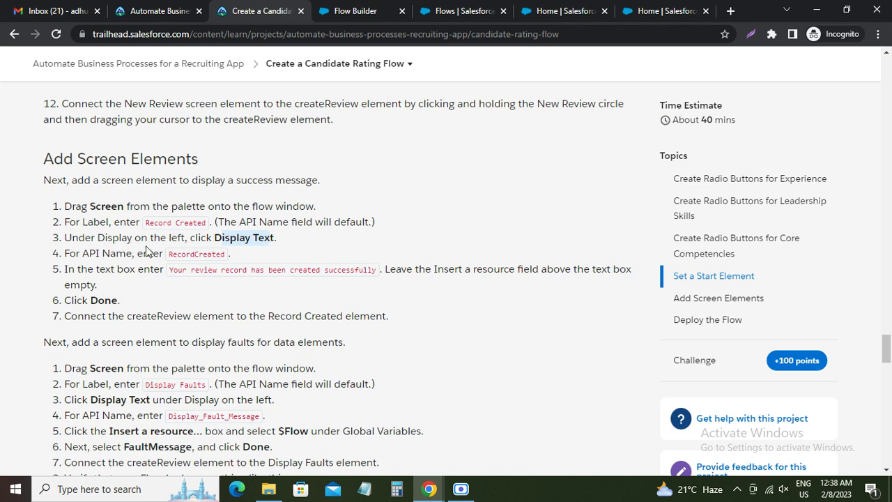
{"action": "double_click", "coordinate": [184, 255]}
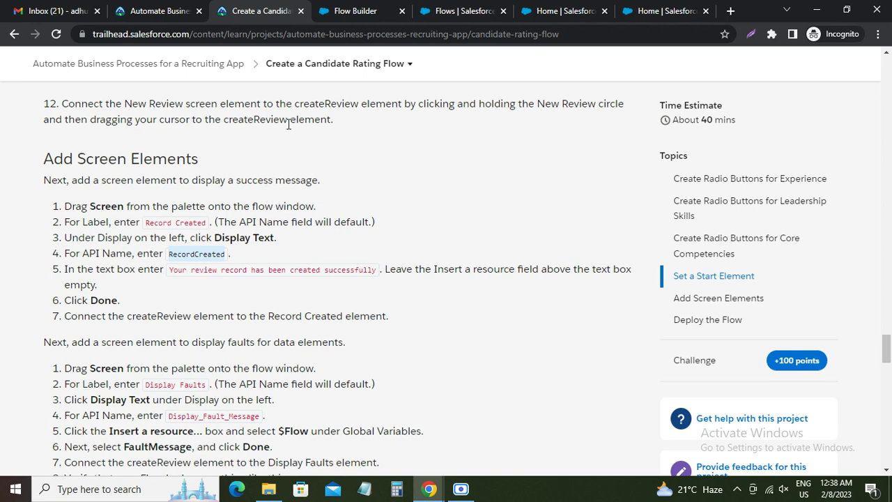
Return to the New Screen setup in Flow Builder and search its components for "dis" to locate Display Text
{"action": "left_click", "coordinate": [345, 12]}
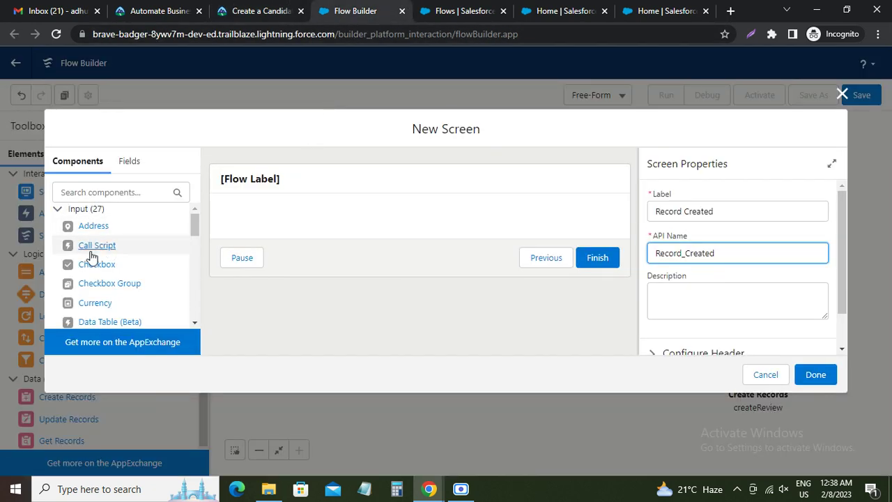
{"action": "scroll", "coordinate": [97, 286], "scroll_direction": "down", "scroll_amount": 1}
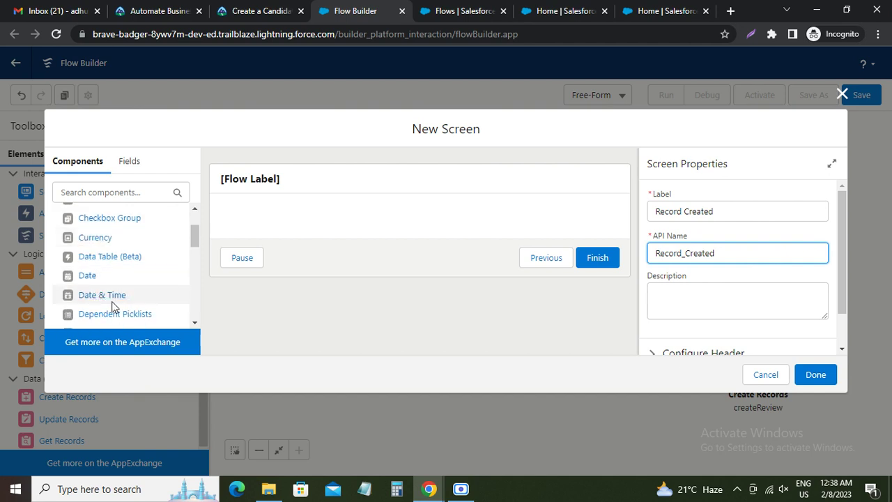
{"action": "scroll", "coordinate": [106, 277], "scroll_direction": "down", "scroll_amount": 1}
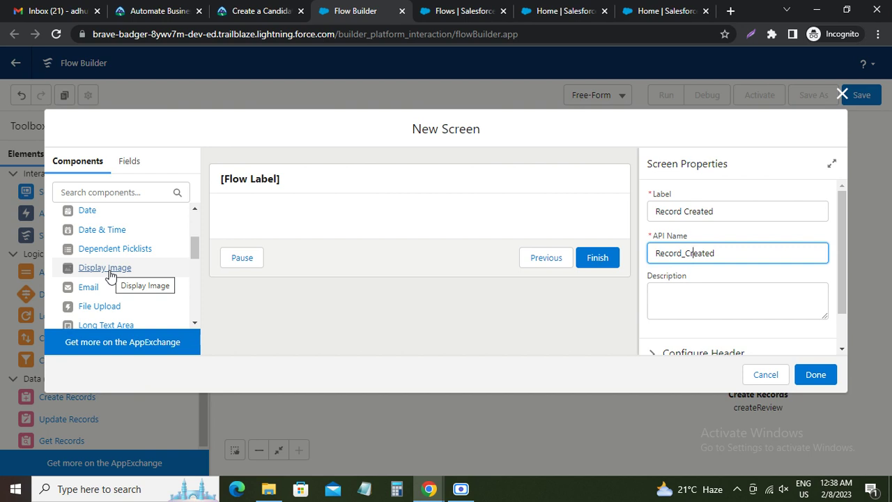
{"action": "scroll", "coordinate": [110, 275], "scroll_direction": "down", "scroll_amount": 1}
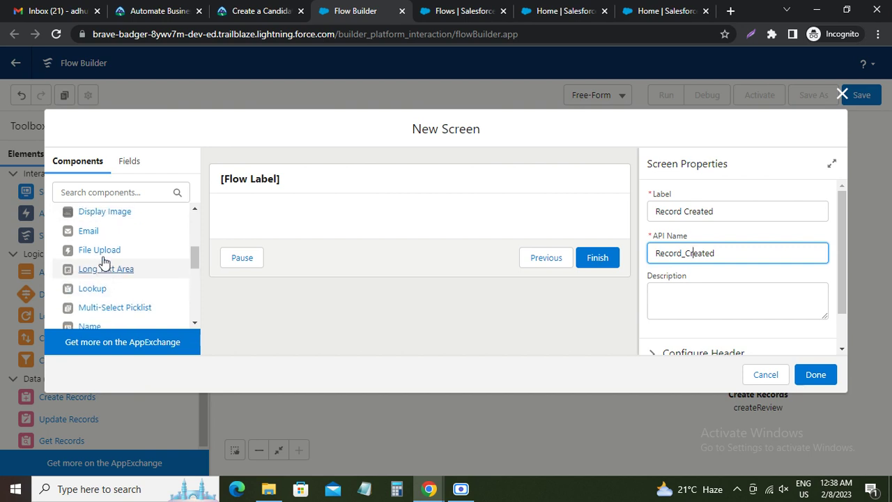
{"action": "scroll", "coordinate": [103, 262], "scroll_direction": "up", "scroll_amount": 2}
{"action": "left_click", "coordinate": [77, 195]}
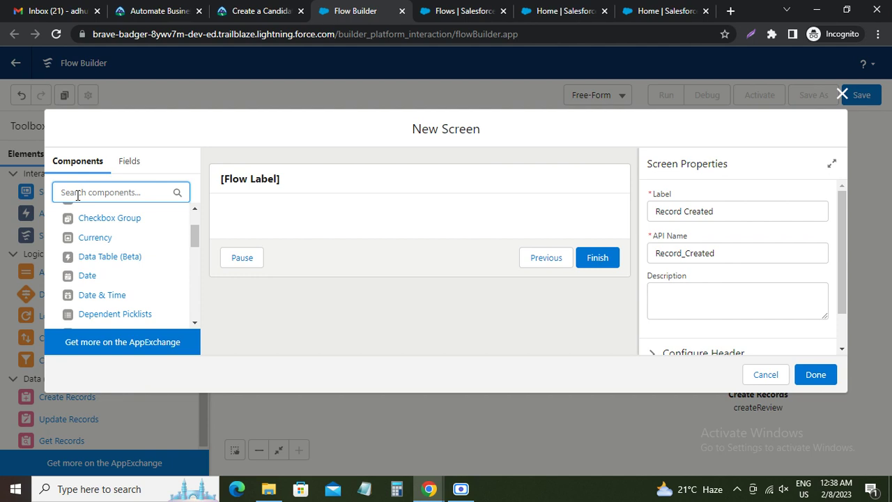
{"action": "type", "text": "dis"}
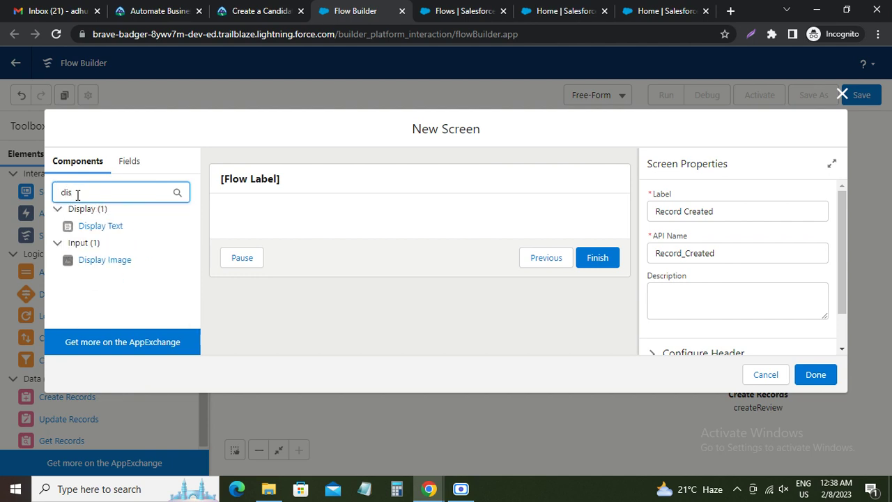